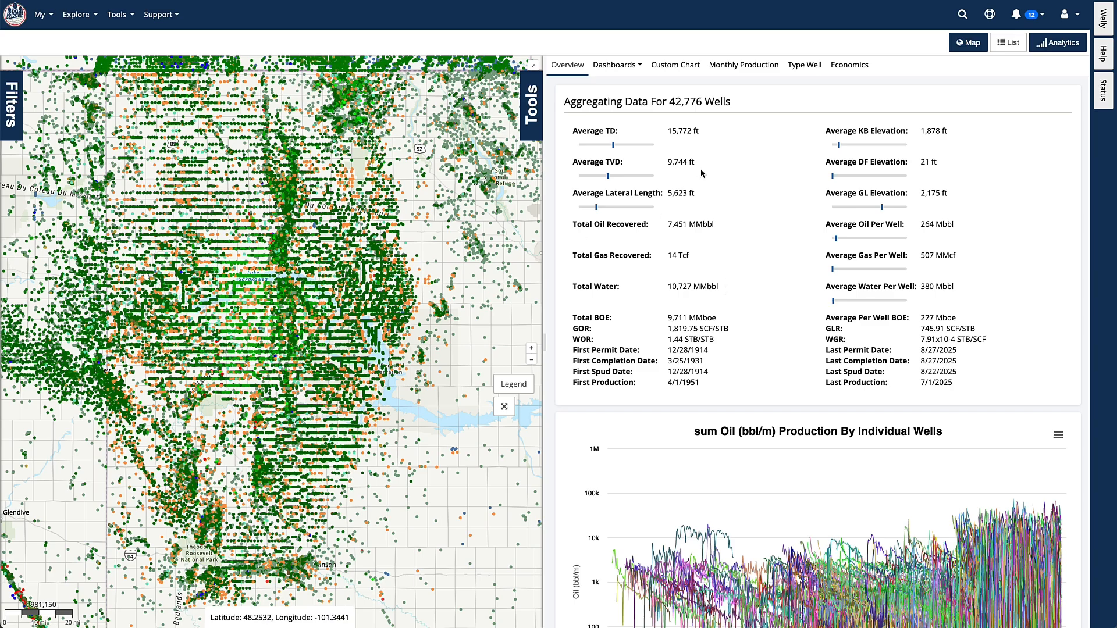
- Open the well filters and display all available filter properties
{"action": "left_click", "coordinate": [1013, 45]}
{"action": "left_click", "coordinate": [11, 124]}
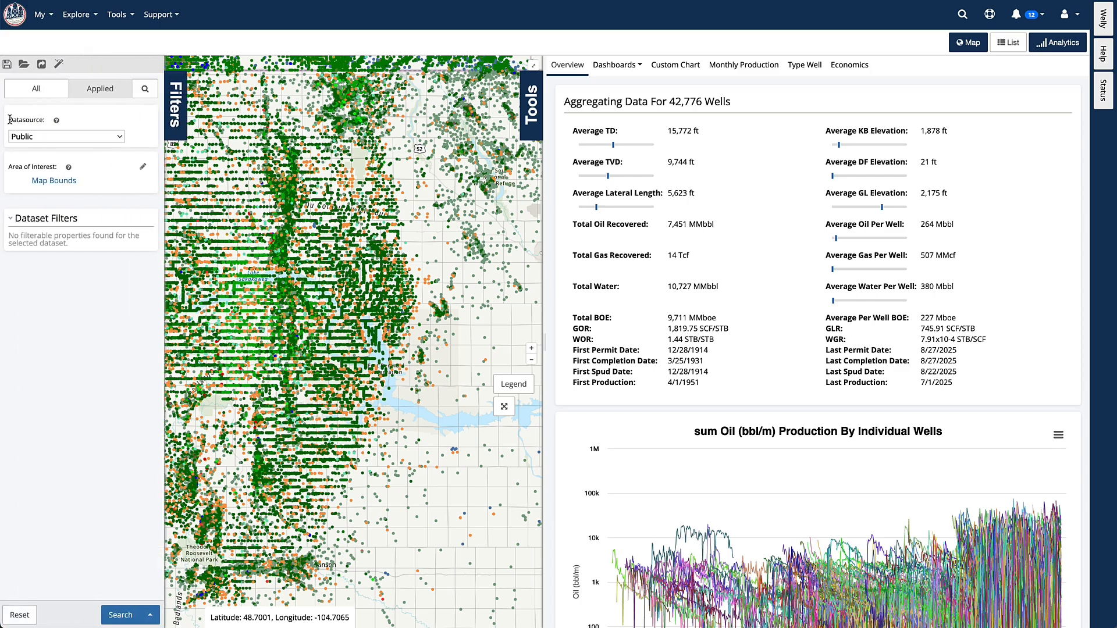
{"action": "left_click", "coordinate": [38, 91]}
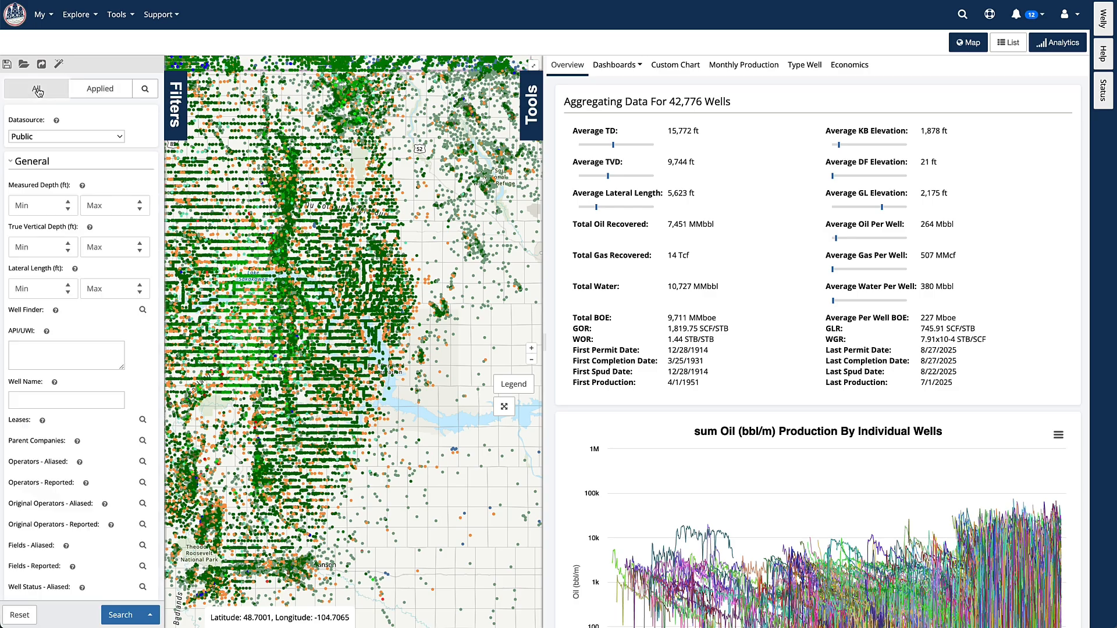
- Start a custom area of interest from the geographic filters by importing Sample Shapefile.zip
{"action": "mouse_move", "coordinate": [89, 185]}
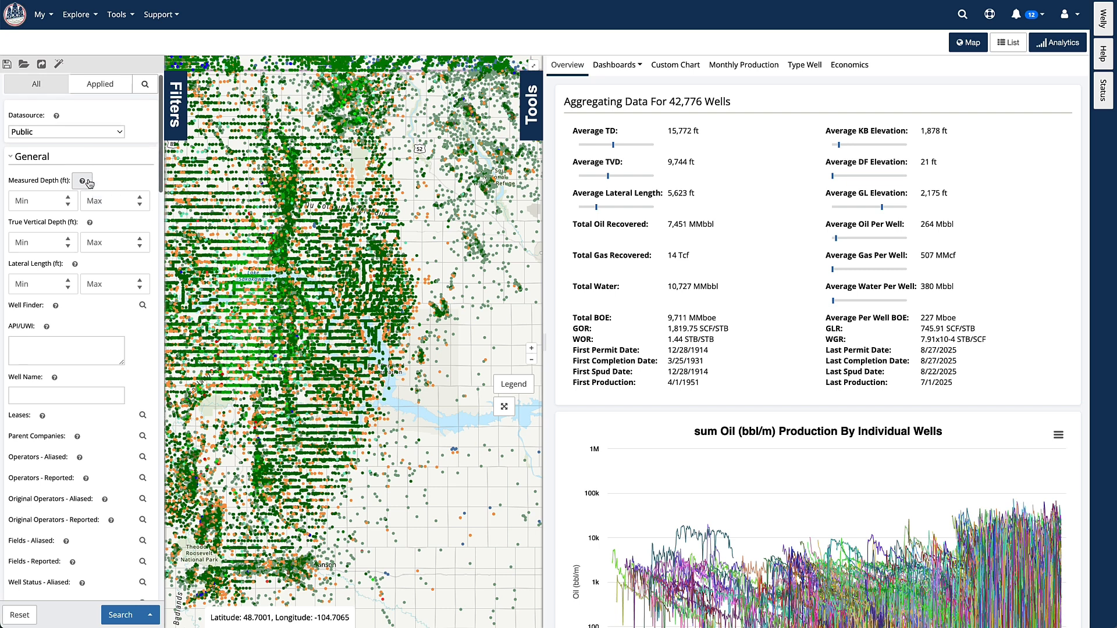
{"action": "scroll", "coordinate": [89, 185], "scroll_direction": "down", "scroll_amount": 3}
{"action": "scroll", "coordinate": [89, 184], "scroll_direction": "down", "scroll_amount": 4}
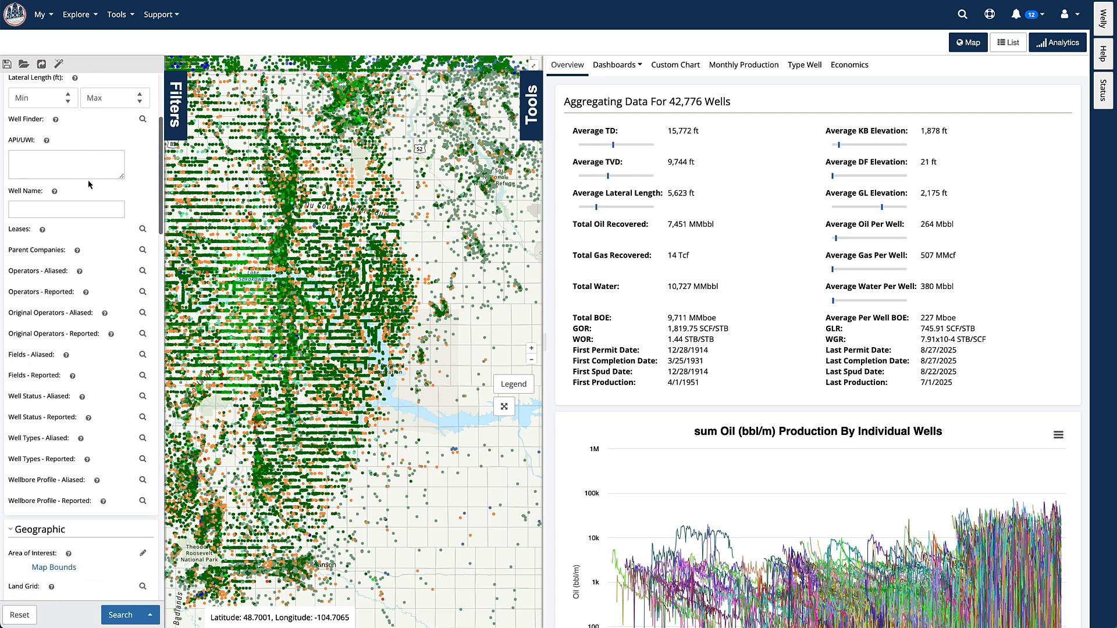
{"action": "scroll", "coordinate": [89, 184], "scroll_direction": "down", "scroll_amount": 1}
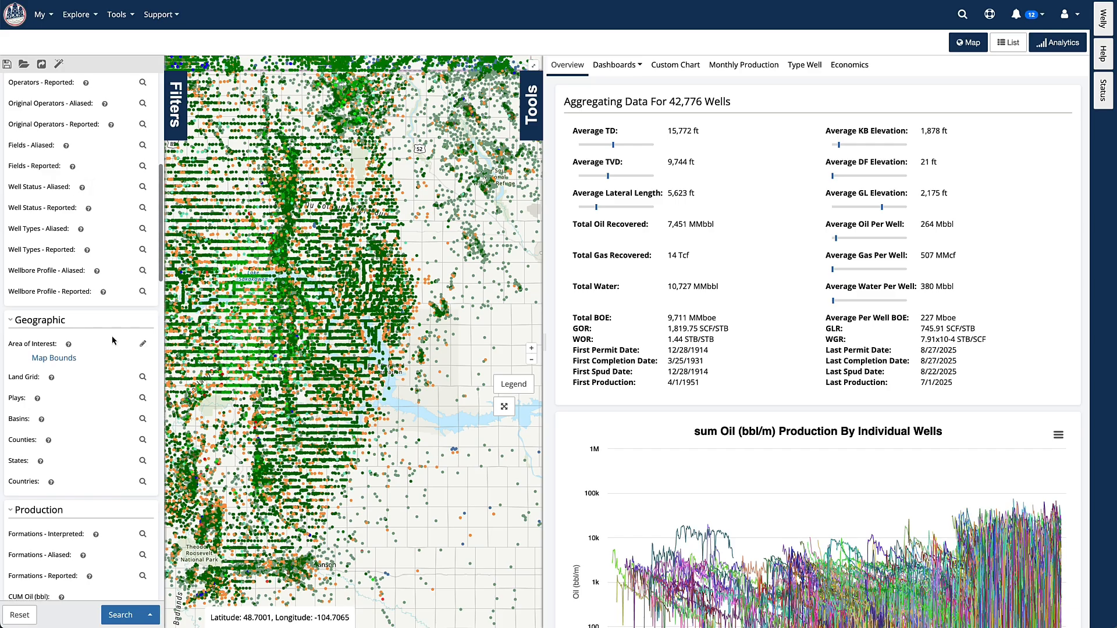
{"action": "left_click", "coordinate": [143, 344]}
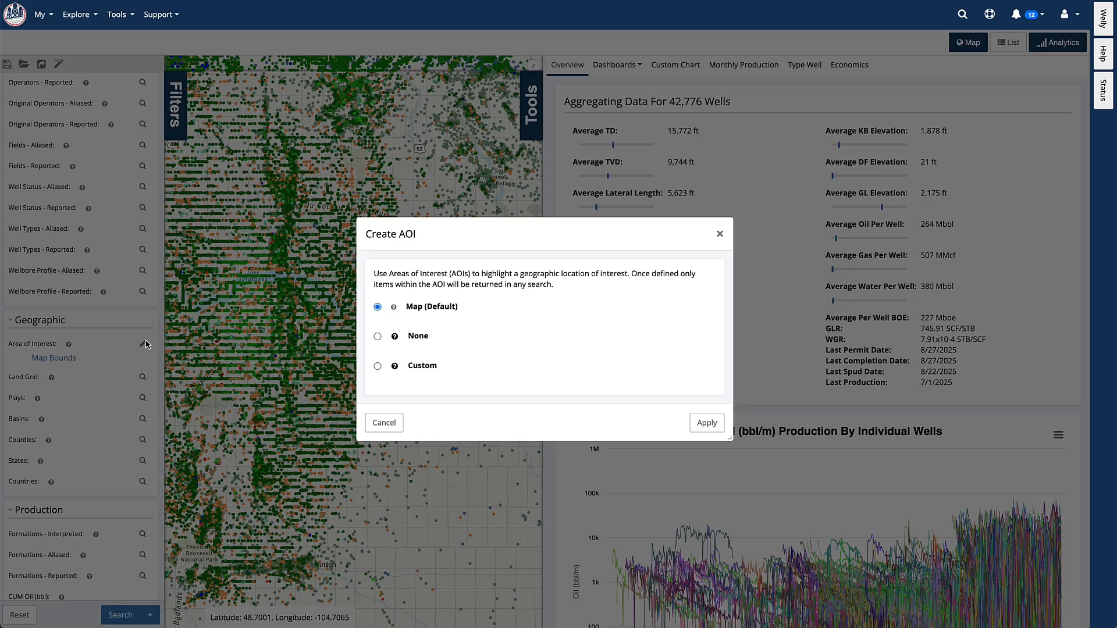
{"action": "left_click", "coordinate": [377, 367]}
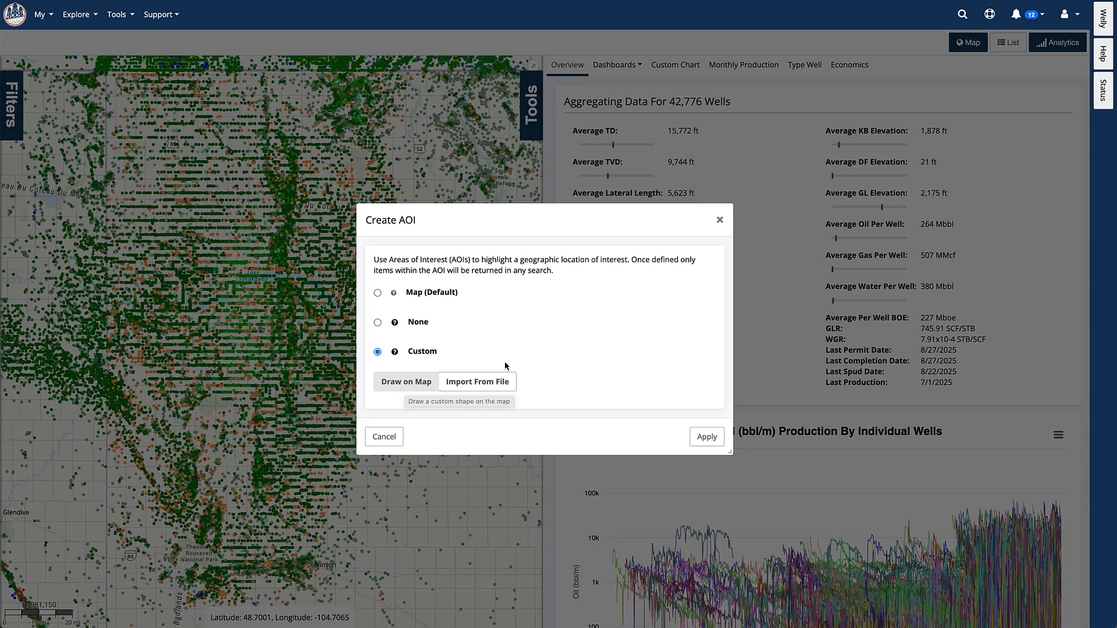
{"action": "left_click", "coordinate": [488, 383]}
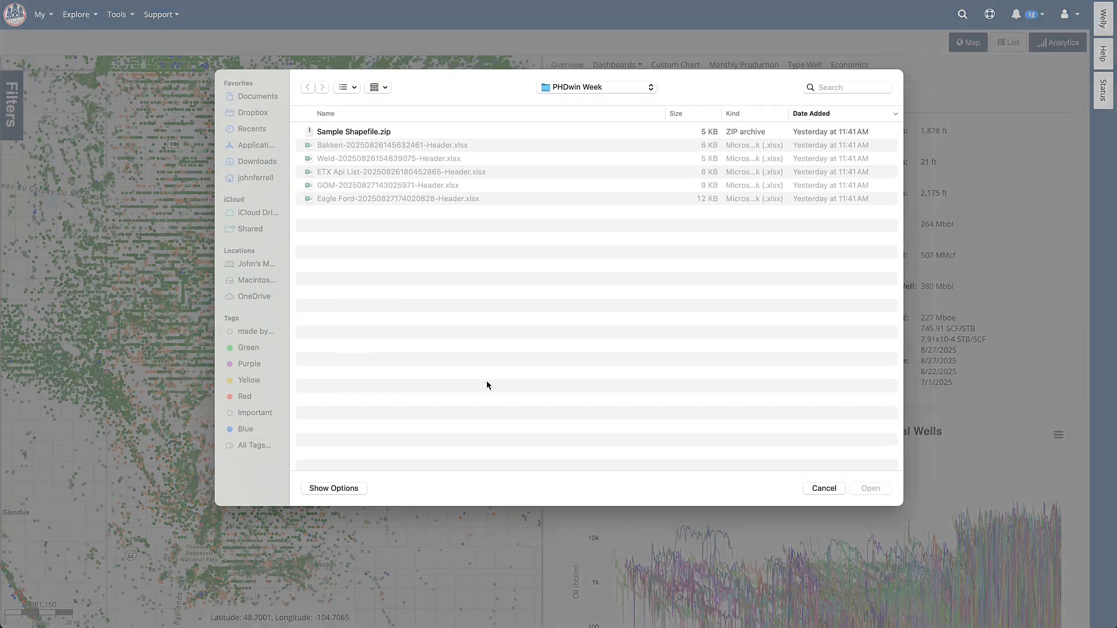
{"action": "left_click", "coordinate": [348, 133]}
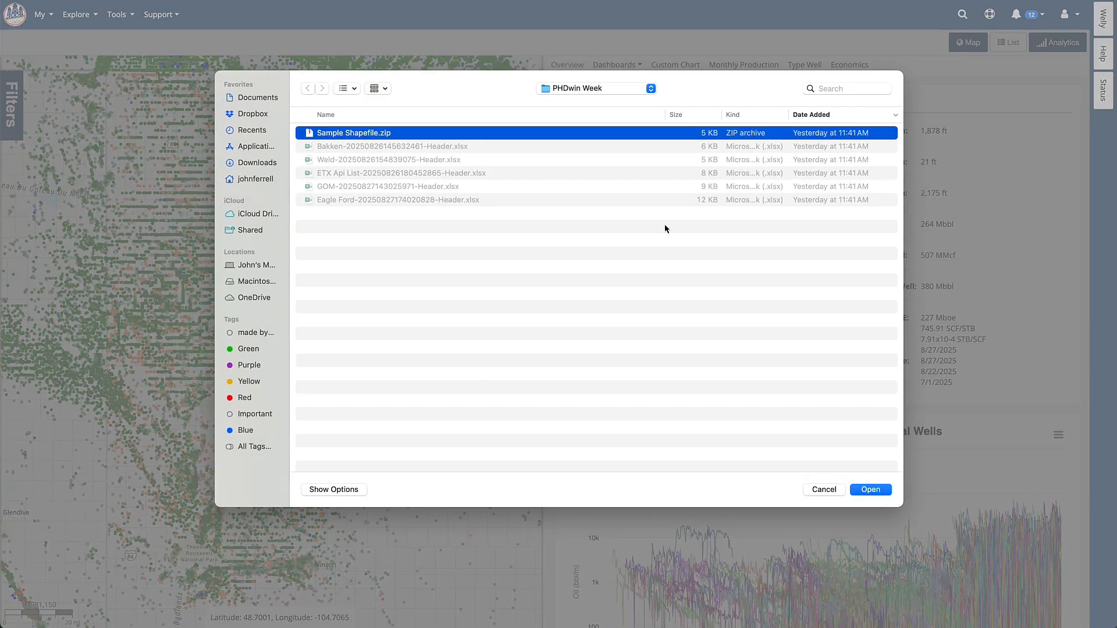
{"action": "left_click", "coordinate": [865, 492]}
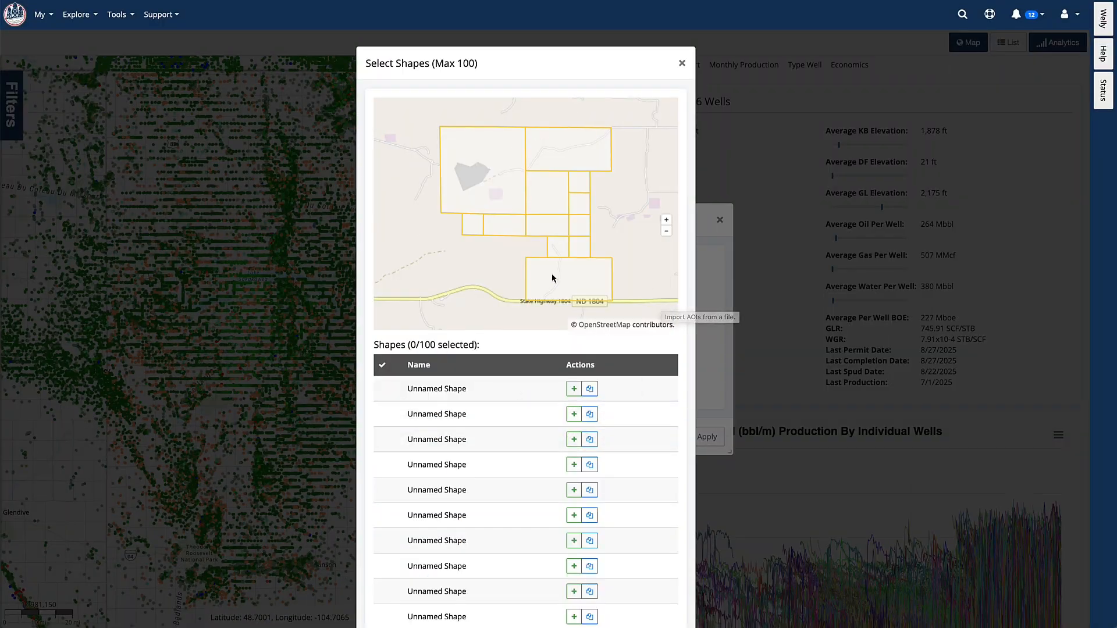
- Select all twelve shapes of the imported shapefile and confirm them as the area of interest
{"action": "left_click", "coordinate": [492, 157]}
{"action": "left_click", "coordinate": [547, 152]}
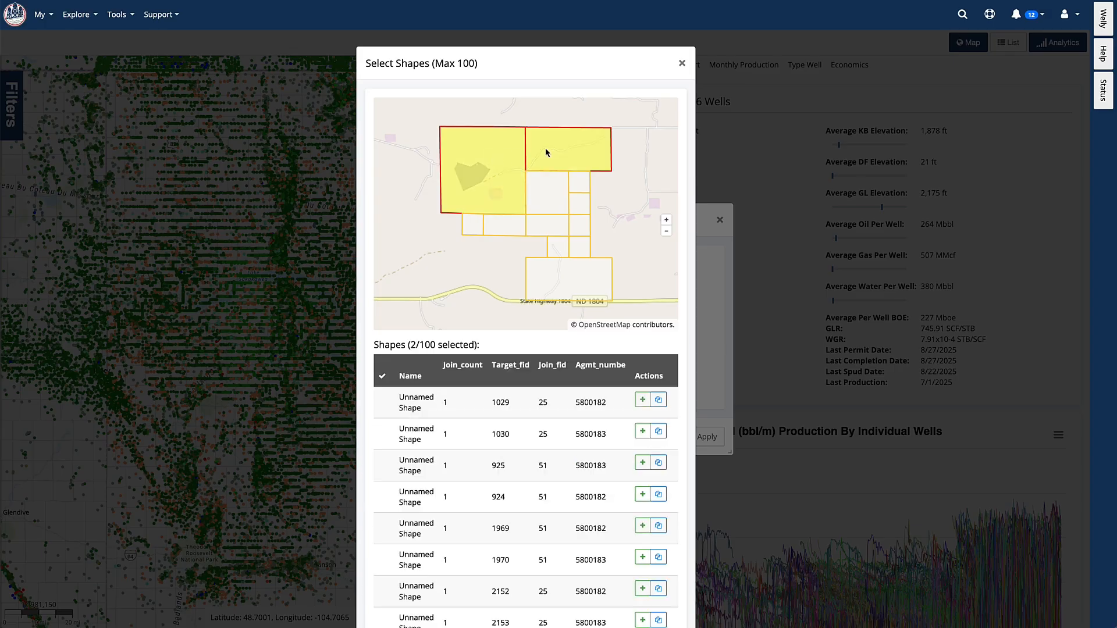
{"action": "left_click", "coordinate": [546, 193]}
{"action": "left_click", "coordinate": [473, 226]}
{"action": "left_click", "coordinate": [501, 227]}
{"action": "left_click", "coordinate": [545, 225]}
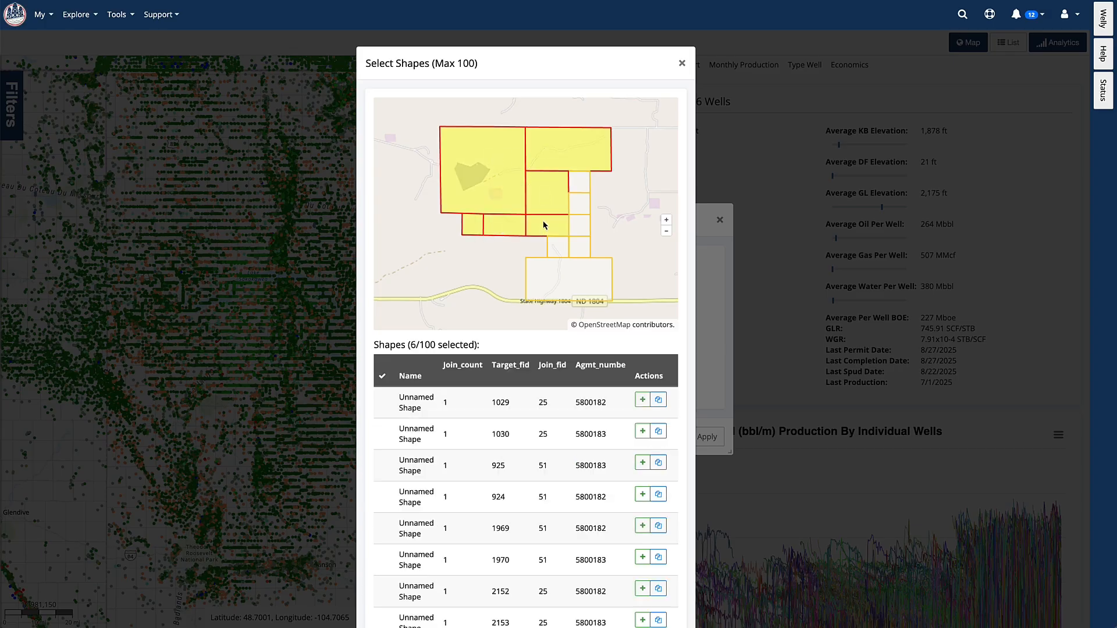
{"action": "left_click", "coordinate": [578, 187]}
{"action": "left_click", "coordinate": [580, 207]}
{"action": "left_click", "coordinate": [580, 227]}
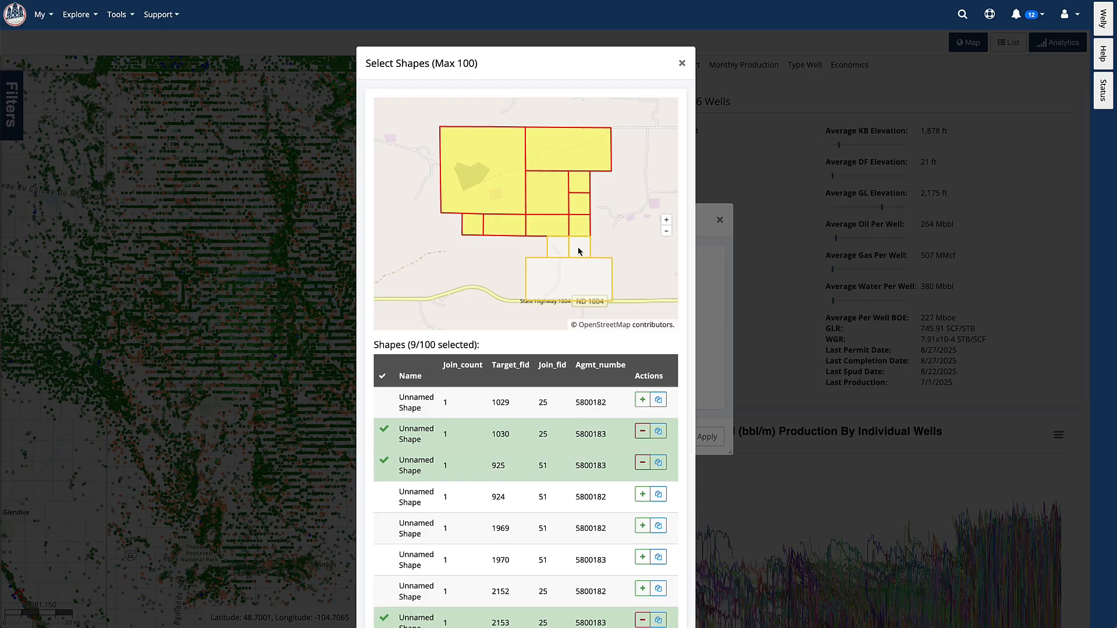
{"action": "left_click", "coordinate": [580, 251]}
{"action": "left_click", "coordinate": [557, 249]}
{"action": "left_click", "coordinate": [570, 277]}
{"action": "scroll", "coordinate": [640, 372], "scroll_direction": "down", "scroll_amount": 2}
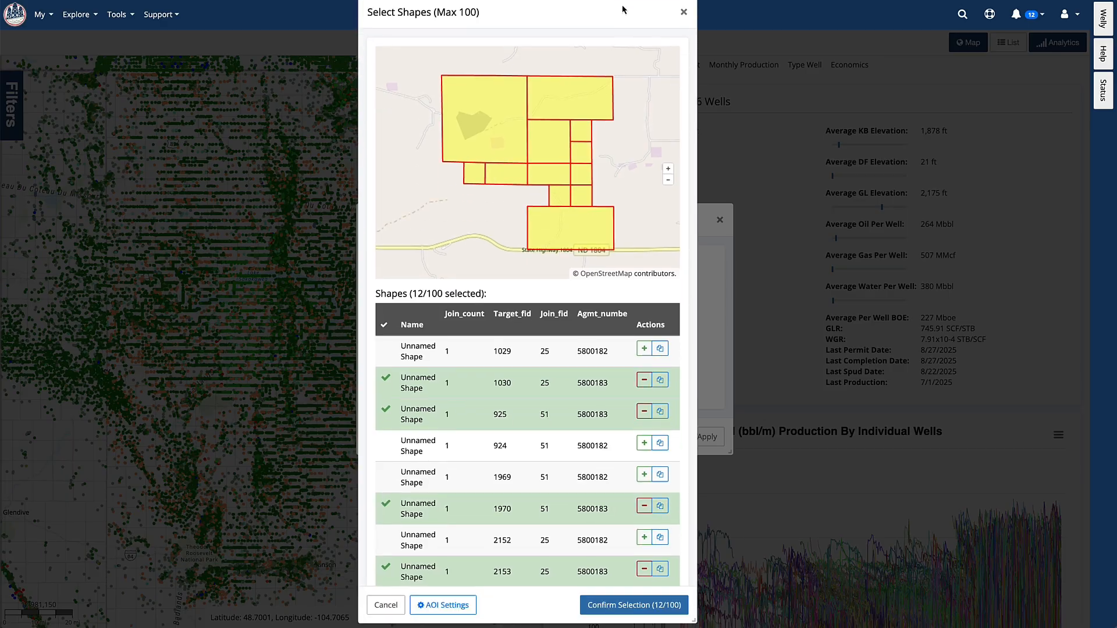
{"action": "left_click", "coordinate": [649, 605]}
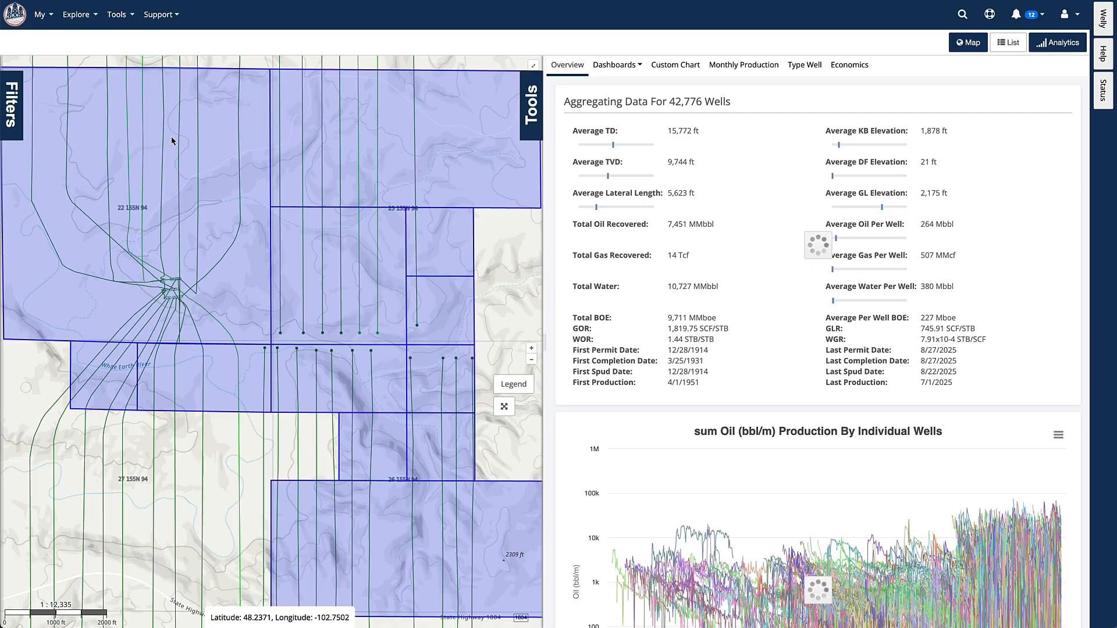
{"action": "left_click", "coordinate": [504, 409]}
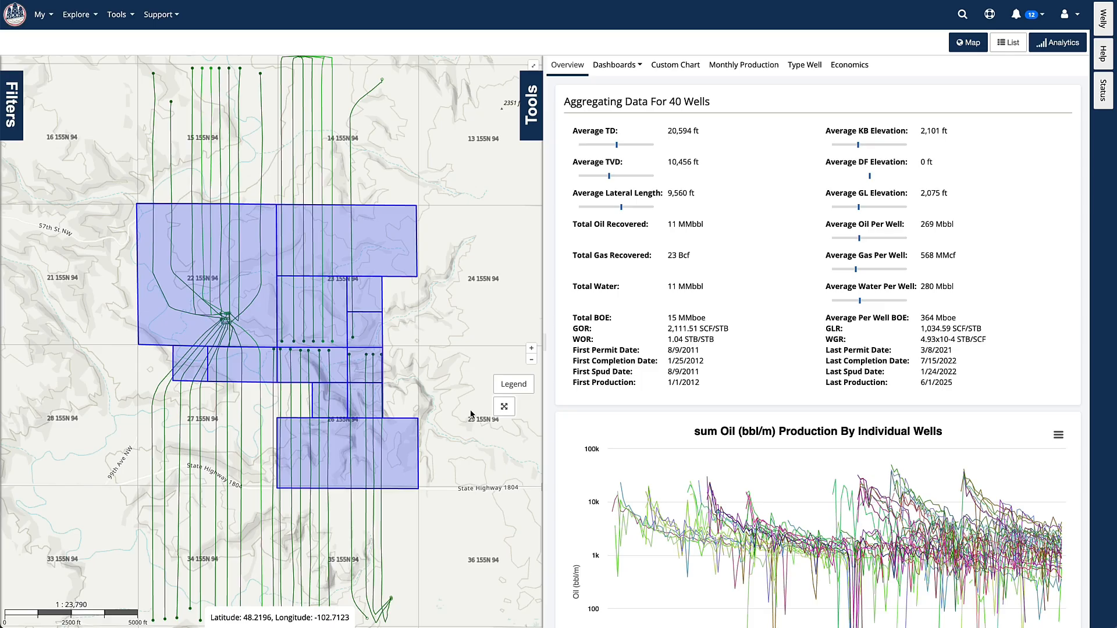
- Reset the filters to clear the custom area of interest and go to the API/UWI filter
{"action": "left_click", "coordinate": [12, 109]}
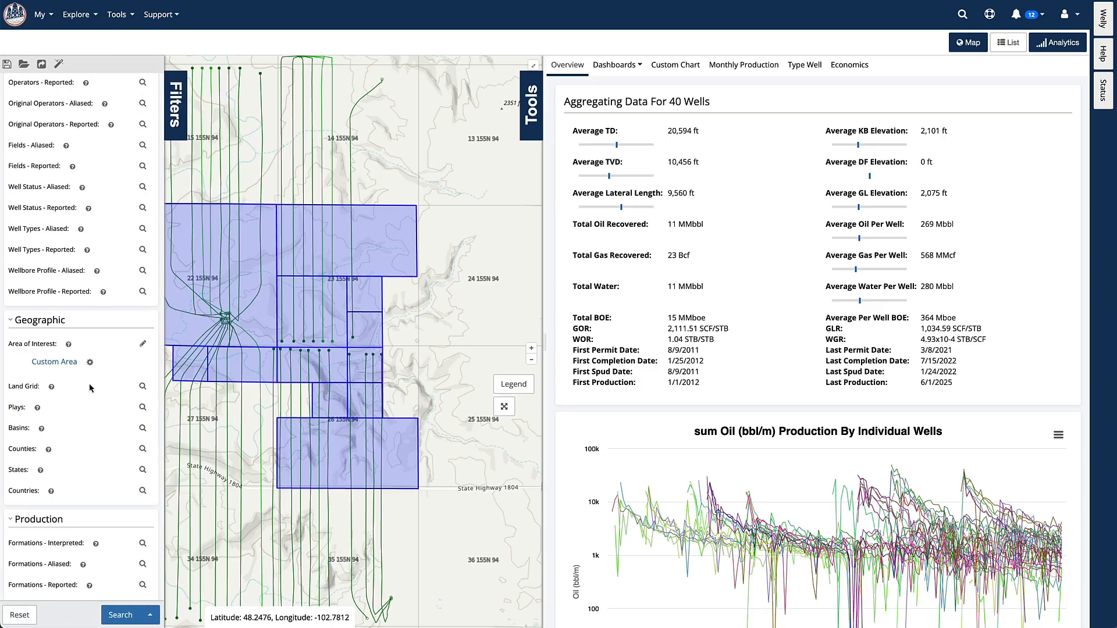
{"action": "left_click", "coordinate": [21, 616]}
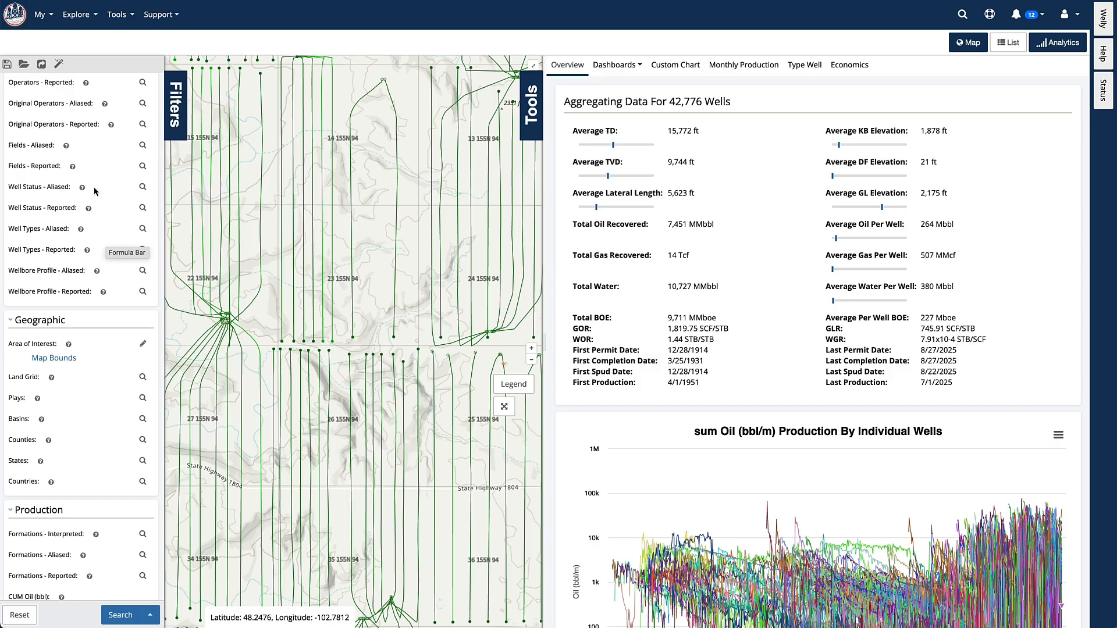
{"action": "scroll", "coordinate": [95, 191], "scroll_direction": "up", "scroll_amount": 5}
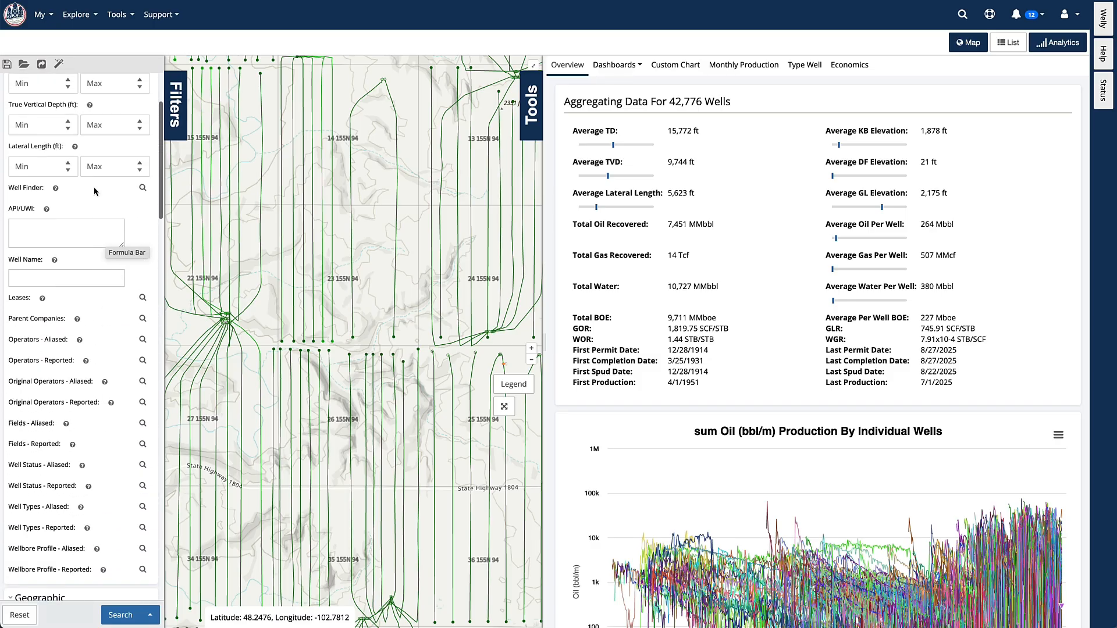
{"action": "left_click", "coordinate": [37, 234]}
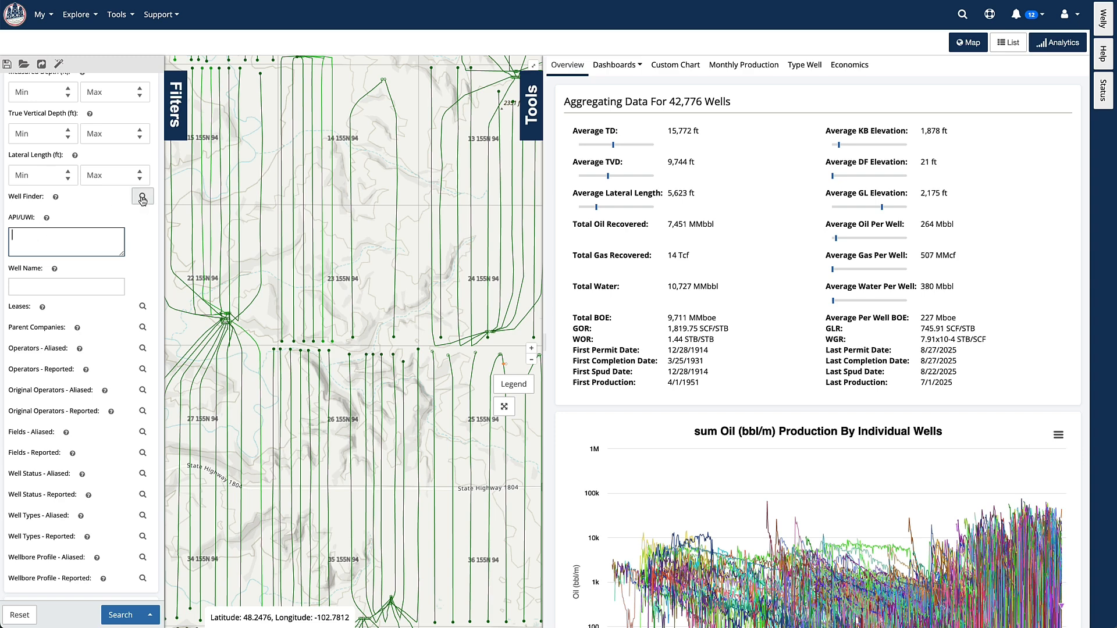
- Find the wells in the copied API10 list with the Well Finder and apply the matches as the filter
{"action": "left_click", "coordinate": [142, 197]}
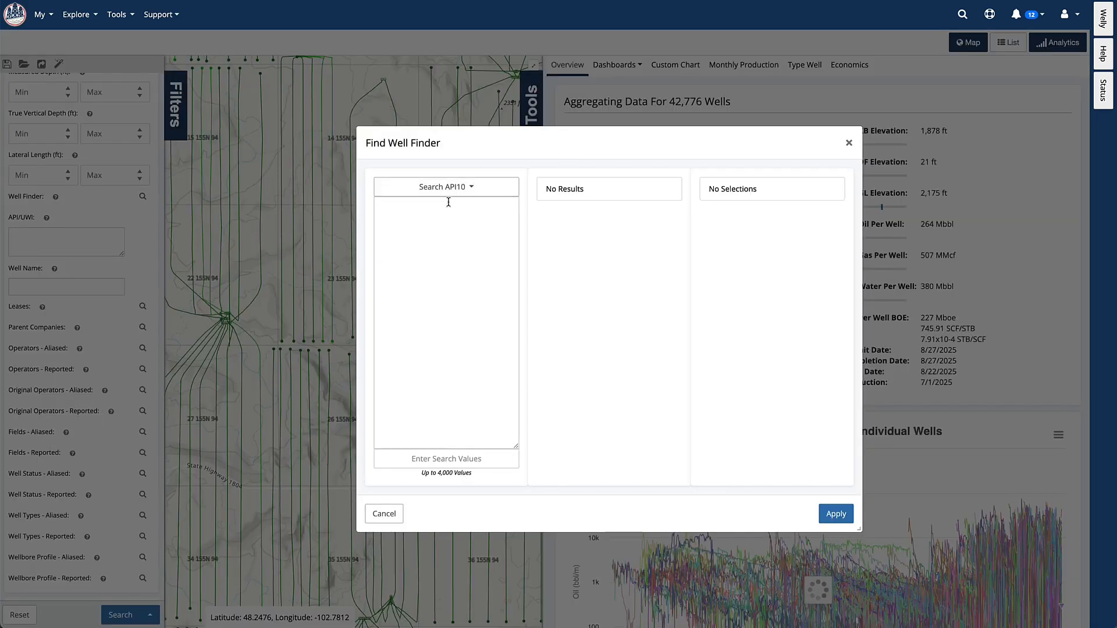
{"action": "left_click", "coordinate": [469, 189]}
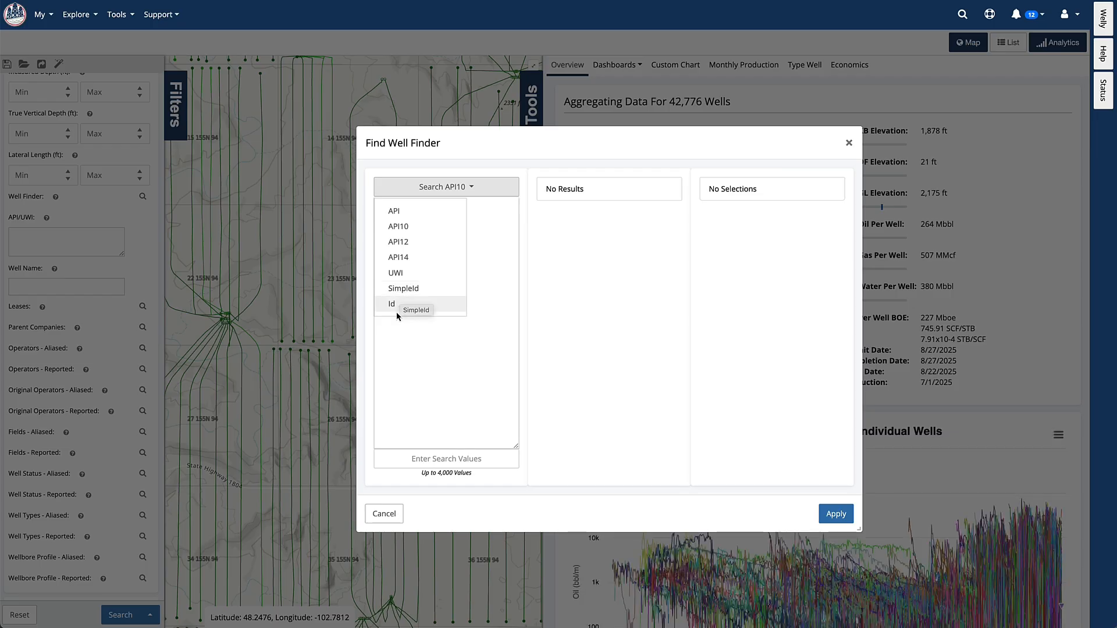
{"action": "left_click", "coordinate": [491, 244]}
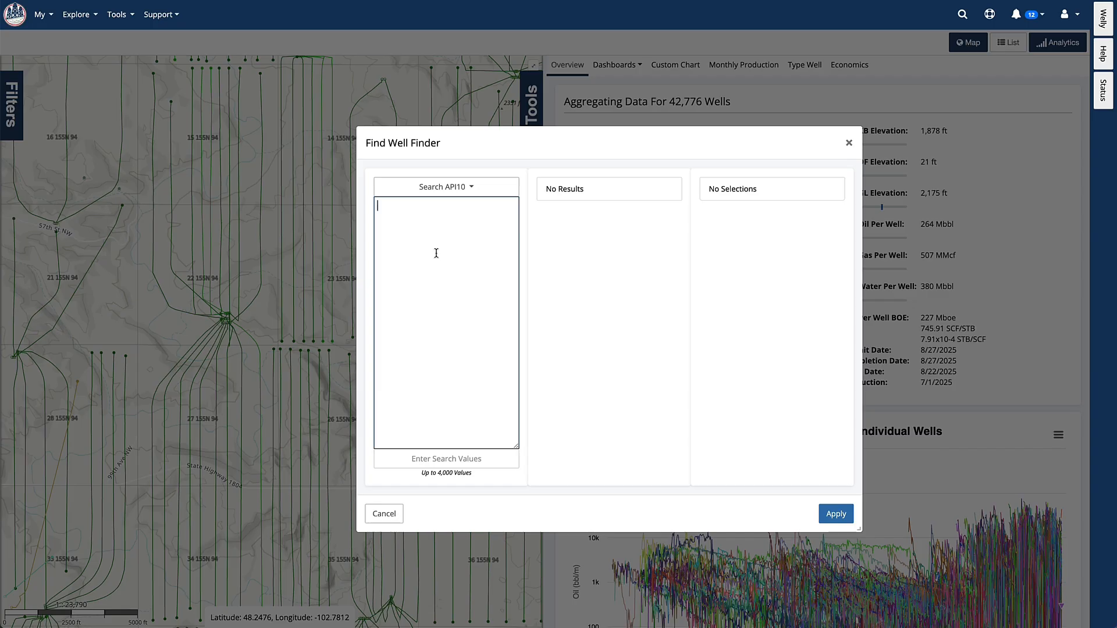
{"action": "key", "text": "ctrl+v"}
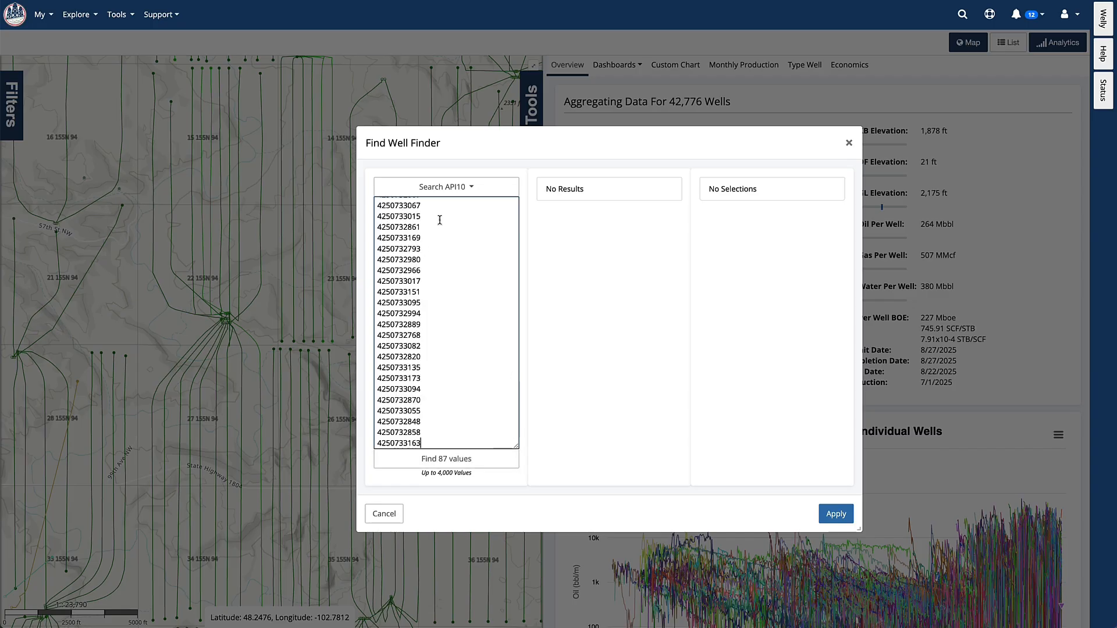
{"action": "left_click", "coordinate": [471, 461]}
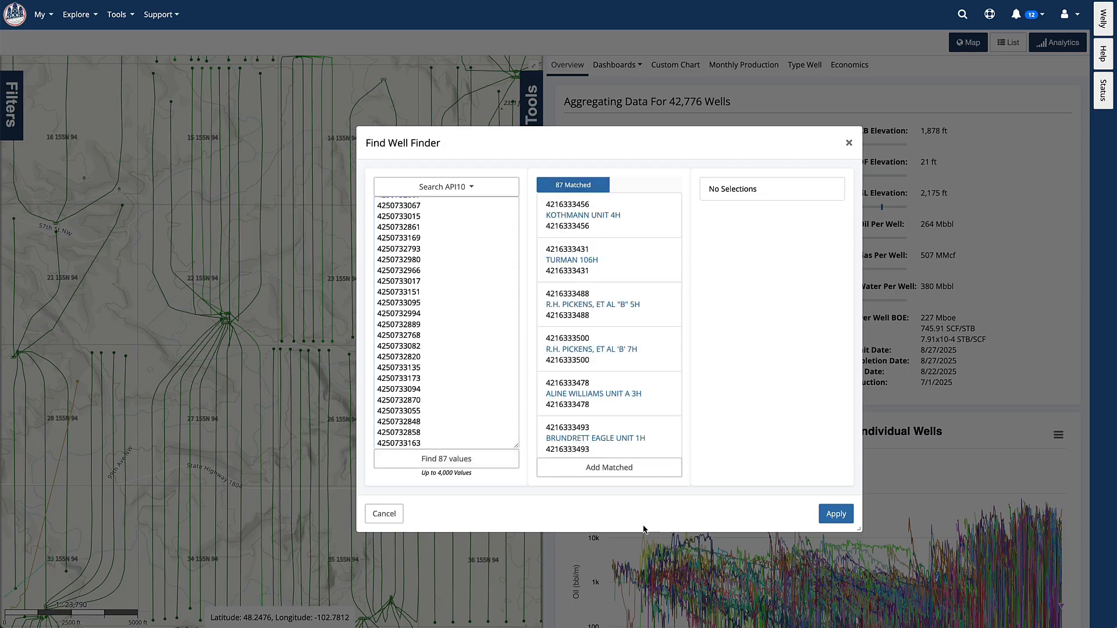
{"action": "left_click", "coordinate": [836, 514]}
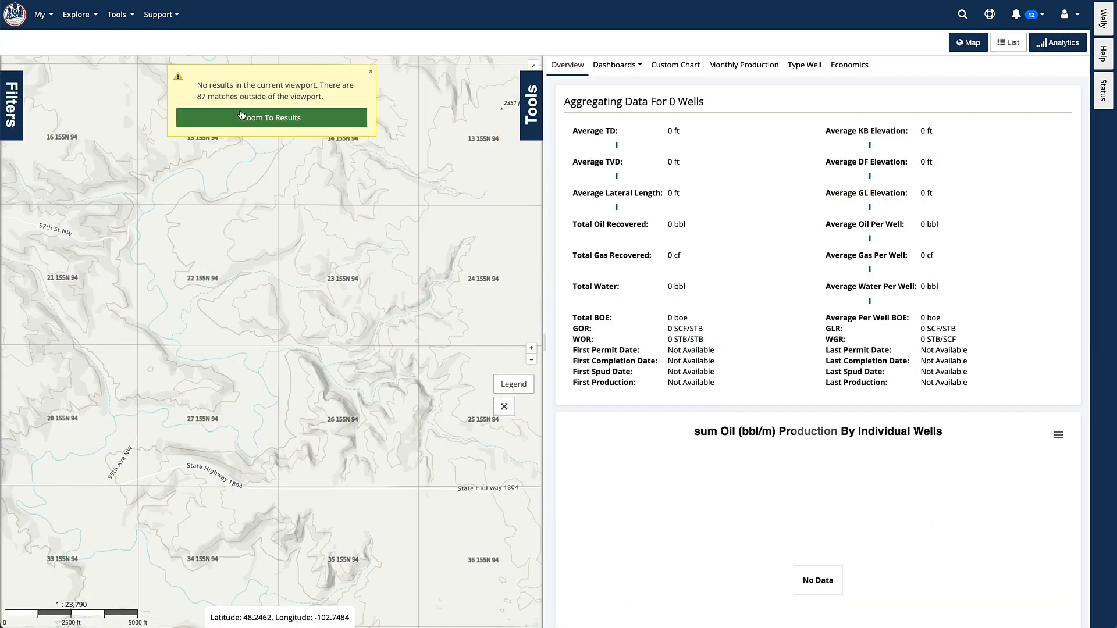
{"action": "left_click", "coordinate": [281, 115]}
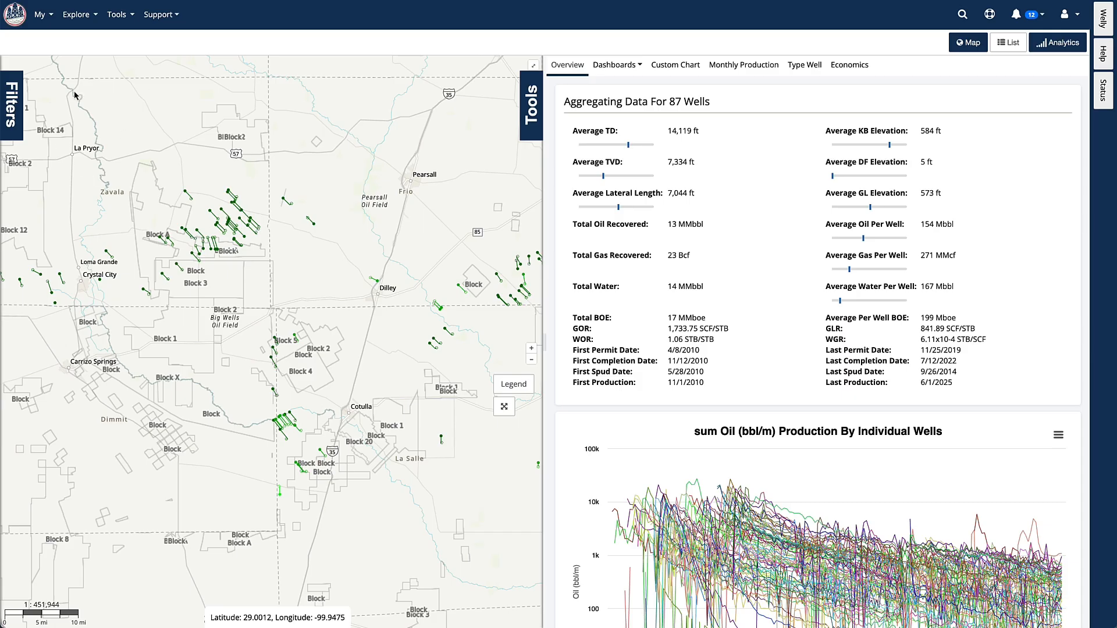
- Reset the filters and search the Well Finder by API10 for the copied list of mixed-length API numbers
{"action": "left_click", "coordinate": [19, 121]}
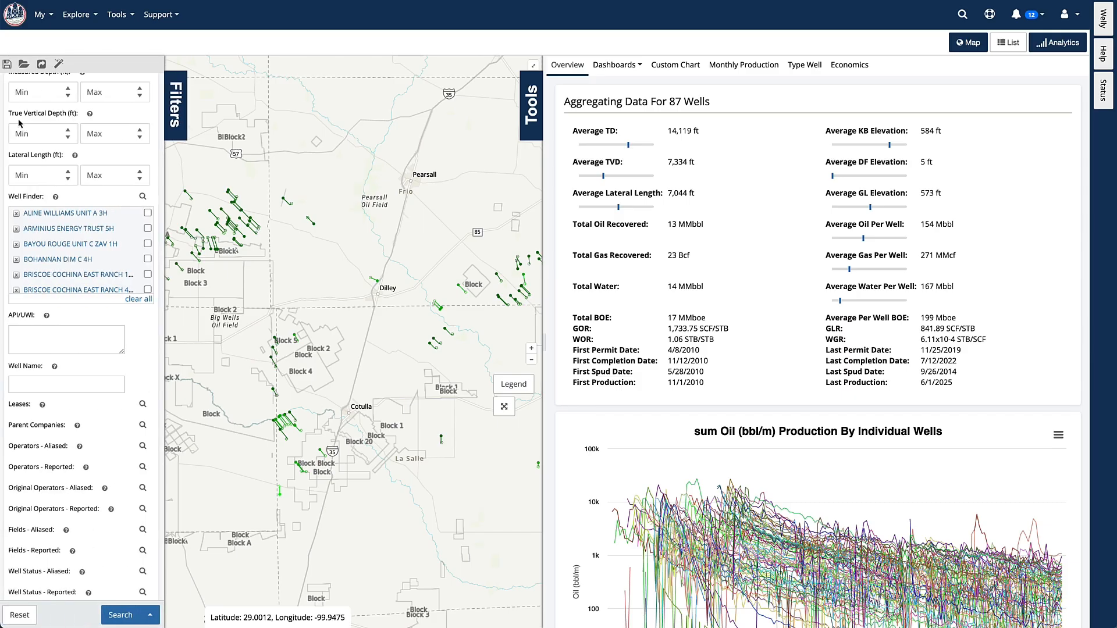
{"action": "left_click", "coordinate": [19, 615]}
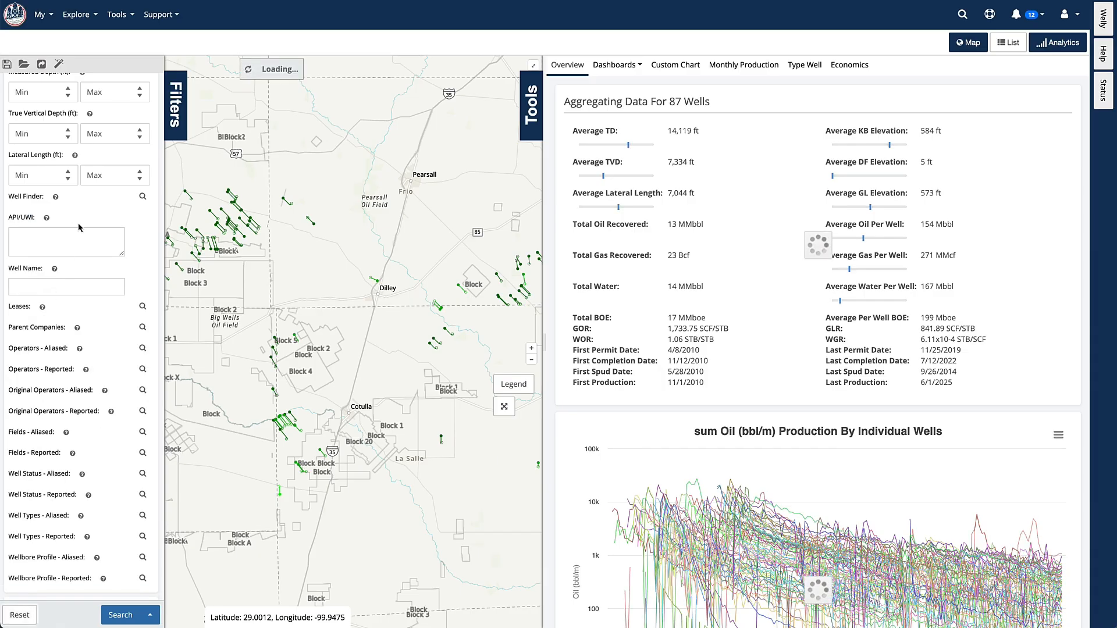
{"action": "left_click", "coordinate": [143, 198]}
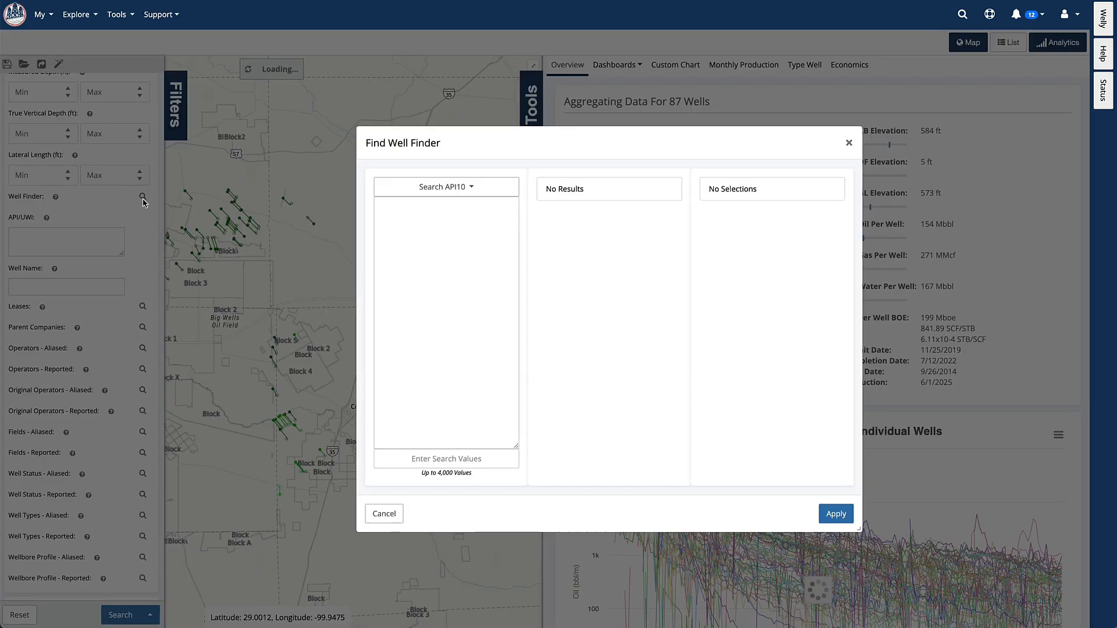
{"action": "left_click", "coordinate": [441, 235]}
{"action": "key", "text": "ctrl+v"}
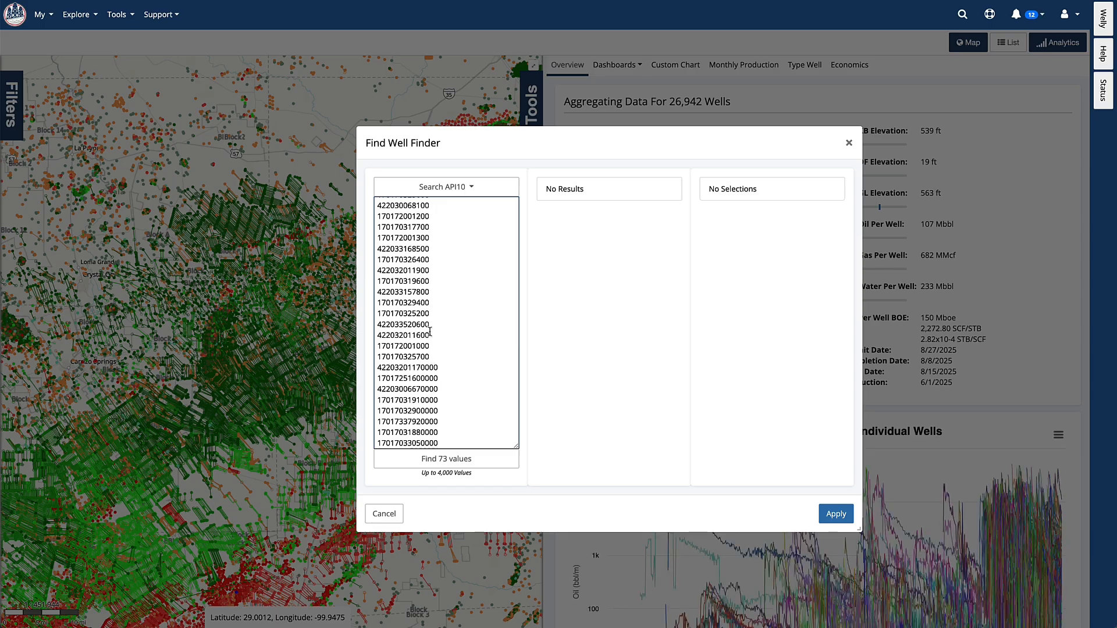
{"action": "scroll", "coordinate": [428, 335], "scroll_direction": "up", "scroll_amount": 5}
{"action": "scroll", "coordinate": [418, 261], "scroll_direction": "up", "scroll_amount": 5}
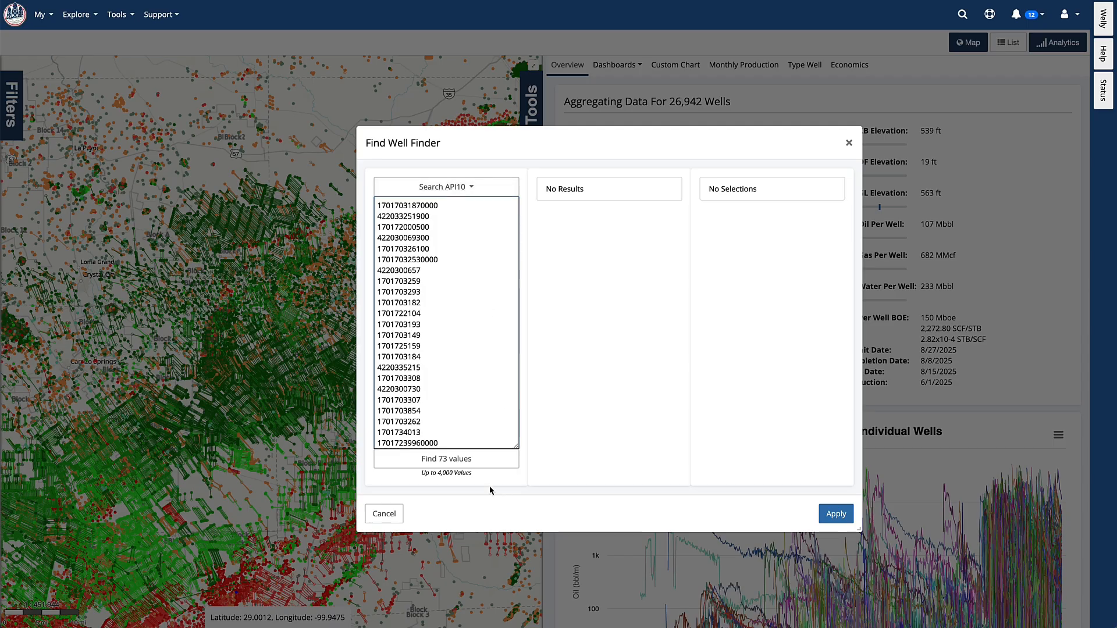
{"action": "left_click", "coordinate": [467, 461]}
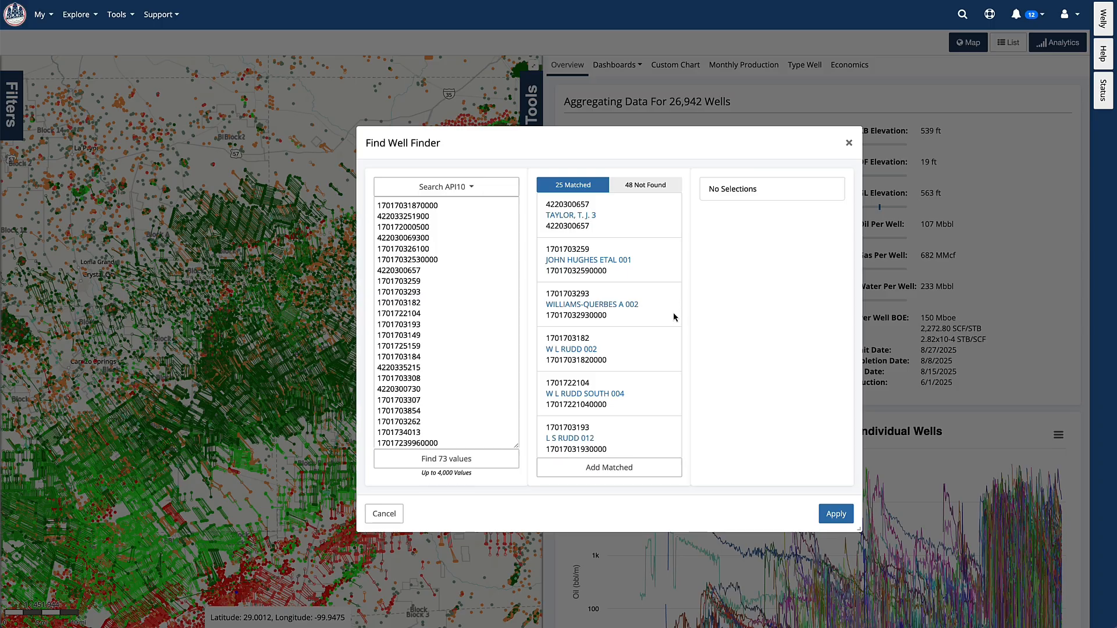
- Add the API10 matches to the well selection and search the missing values by API12
{"action": "left_click", "coordinate": [607, 469]}
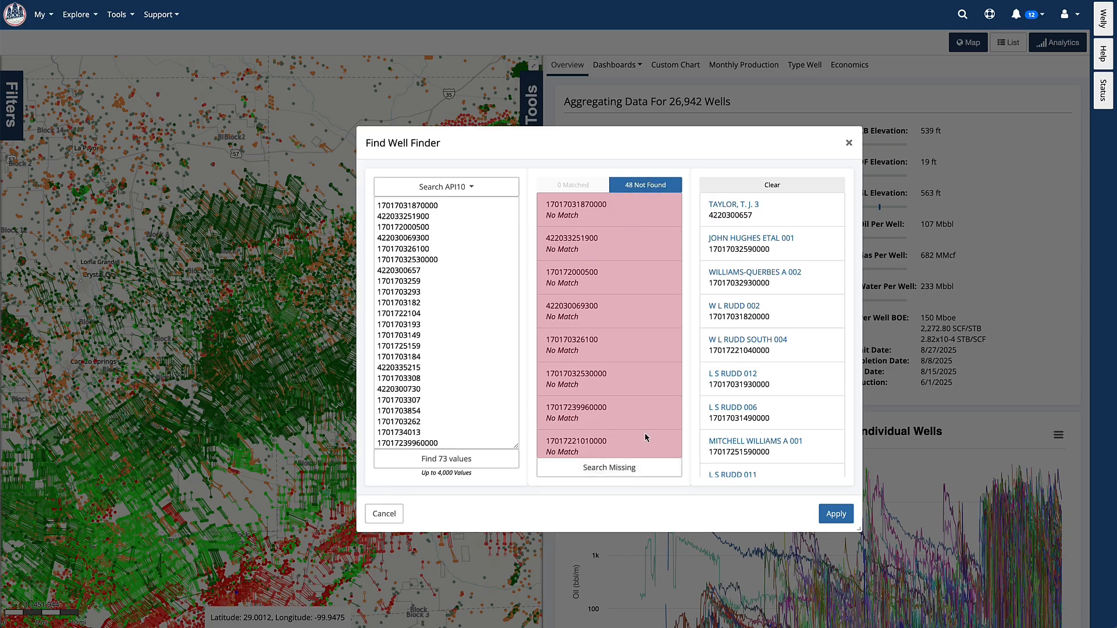
{"action": "left_click", "coordinate": [629, 472]}
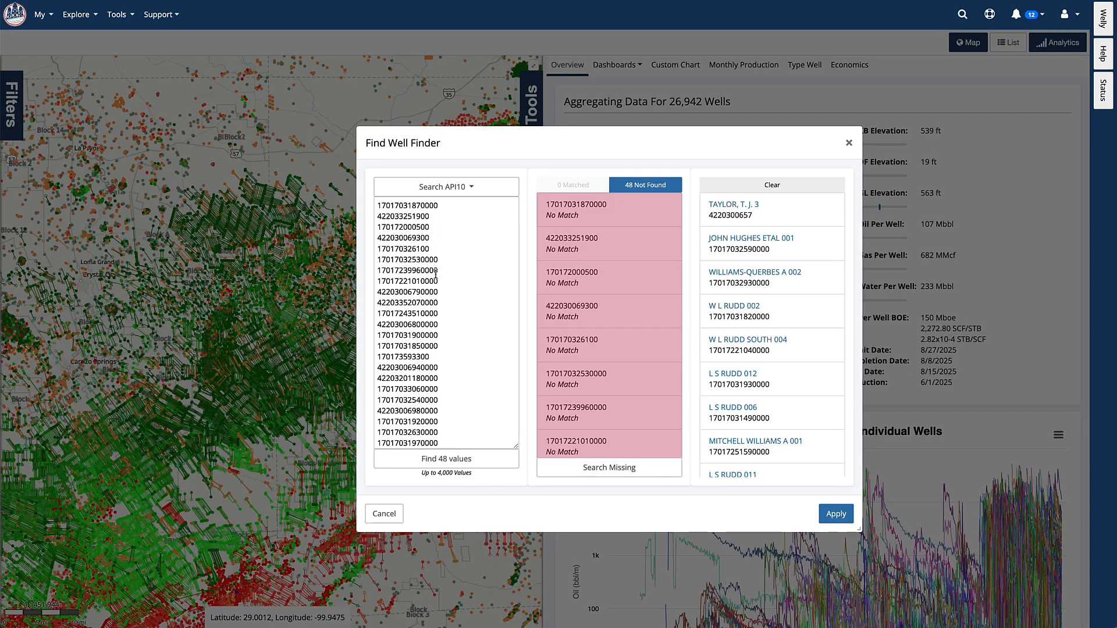
{"action": "scroll", "coordinate": [450, 323], "scroll_direction": "down", "scroll_amount": 2}
{"action": "scroll", "coordinate": [449, 322], "scroll_direction": "up", "scroll_amount": 2}
{"action": "left_click", "coordinate": [457, 187]}
{"action": "left_click", "coordinate": [410, 242]}
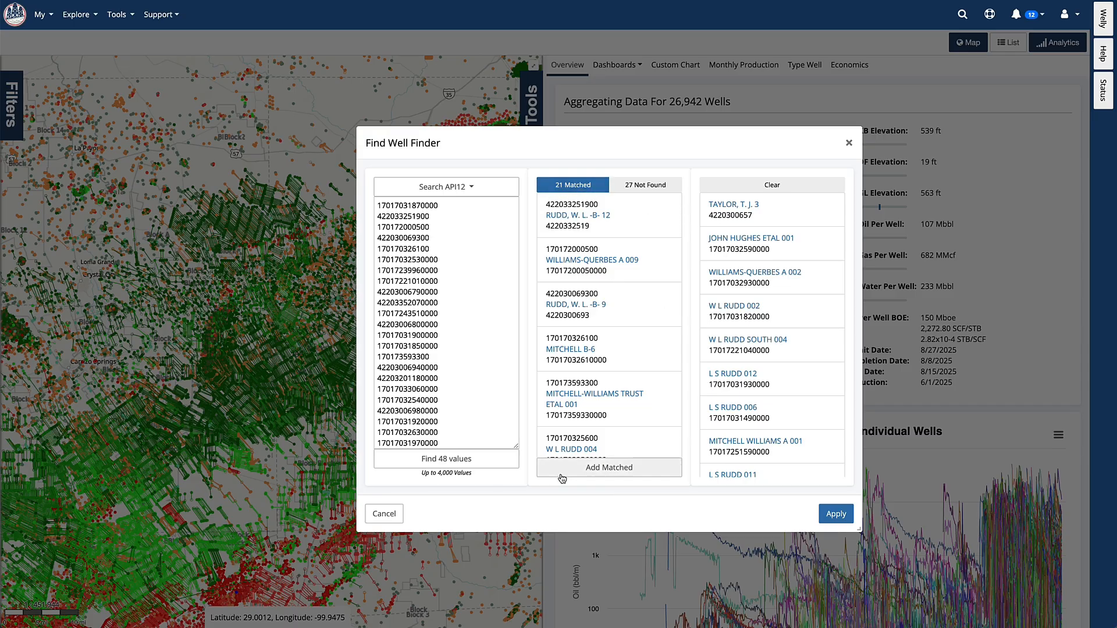
- Add the API12 matches to the well selection and search the remaining missing values by API14
{"action": "left_click", "coordinate": [605, 471]}
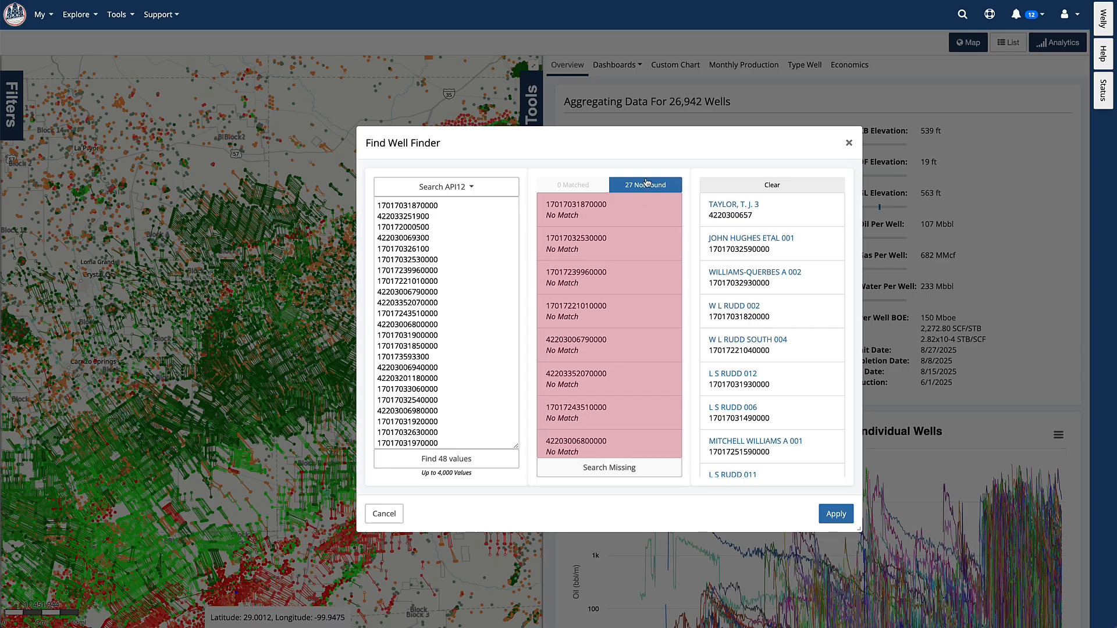
{"action": "scroll", "coordinate": [626, 294], "scroll_direction": "down", "scroll_amount": 5}
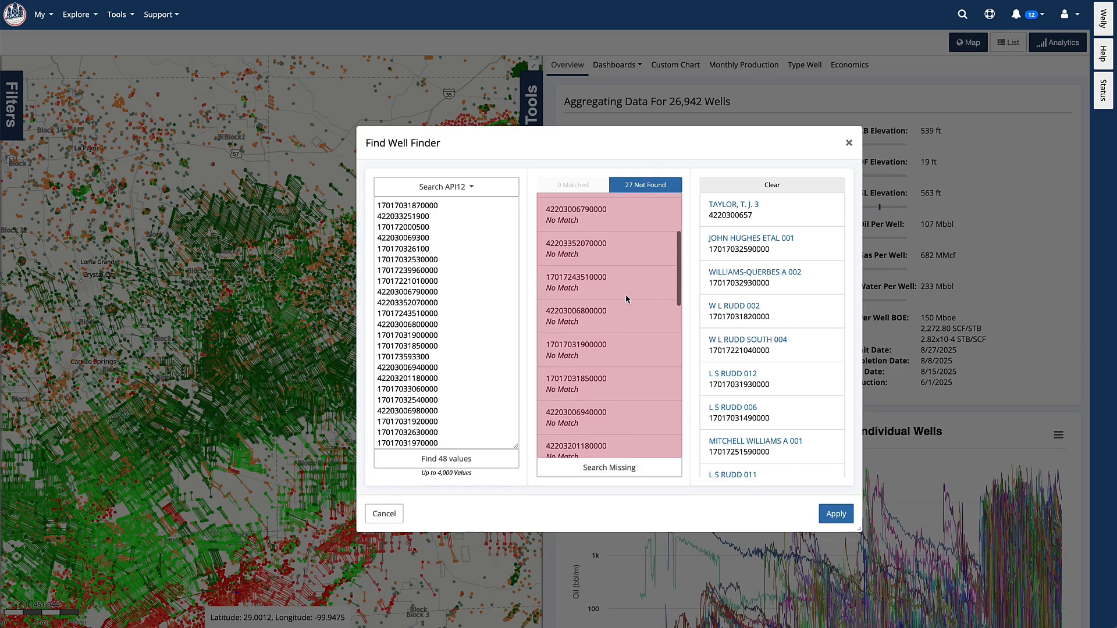
{"action": "scroll", "coordinate": [617, 291], "scroll_direction": "up", "scroll_amount": 5}
{"action": "left_click", "coordinate": [471, 192]}
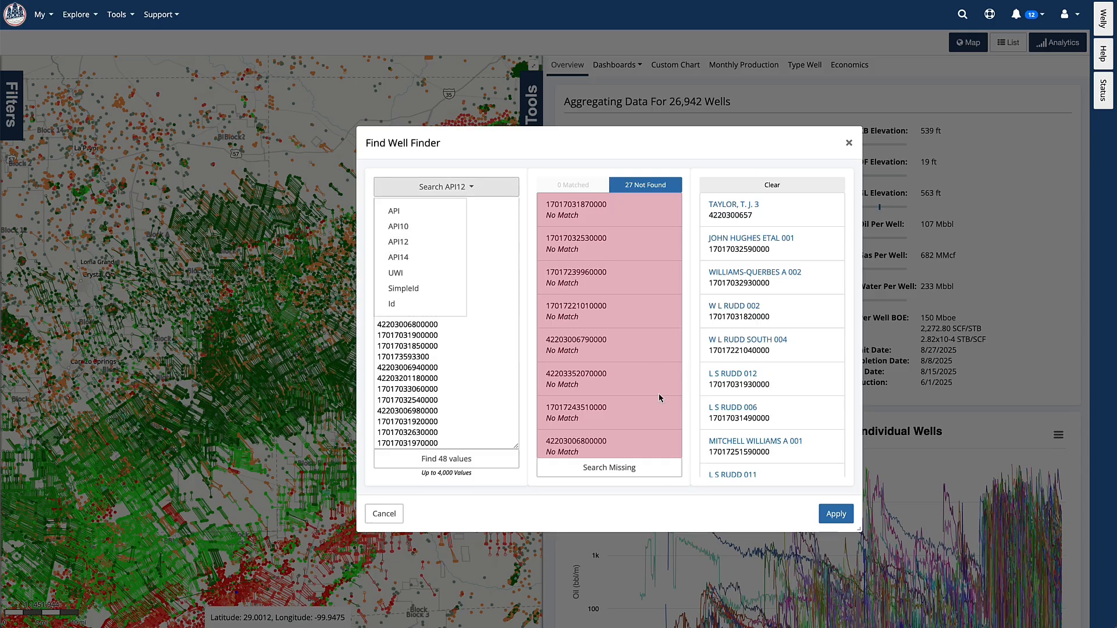
{"action": "left_click", "coordinate": [606, 469]}
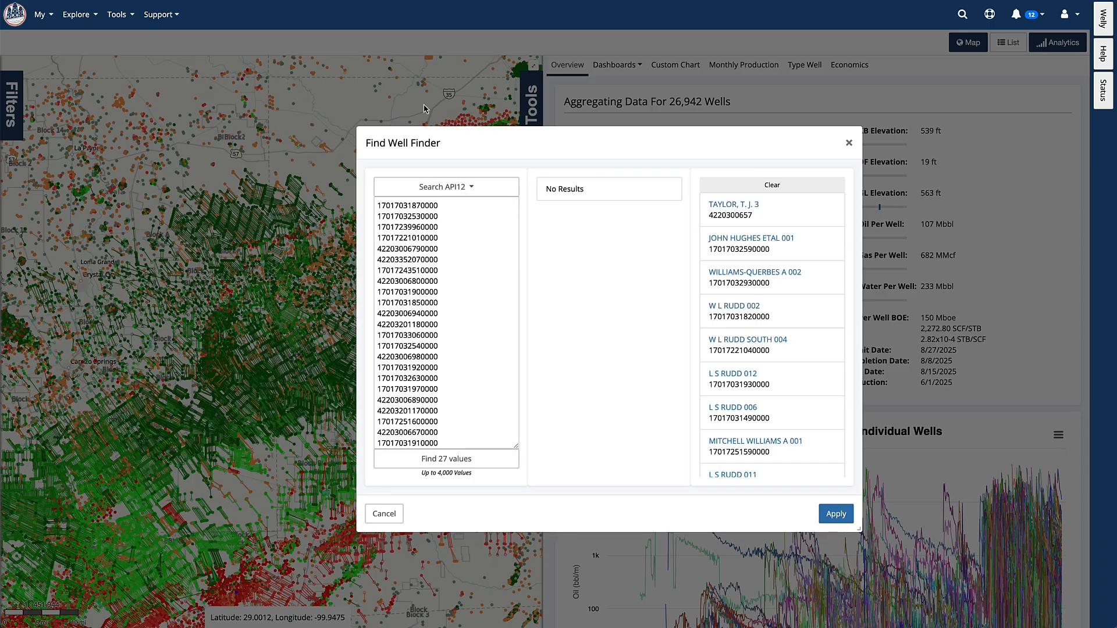
{"action": "left_click", "coordinate": [459, 192]}
{"action": "left_click", "coordinate": [419, 259]}
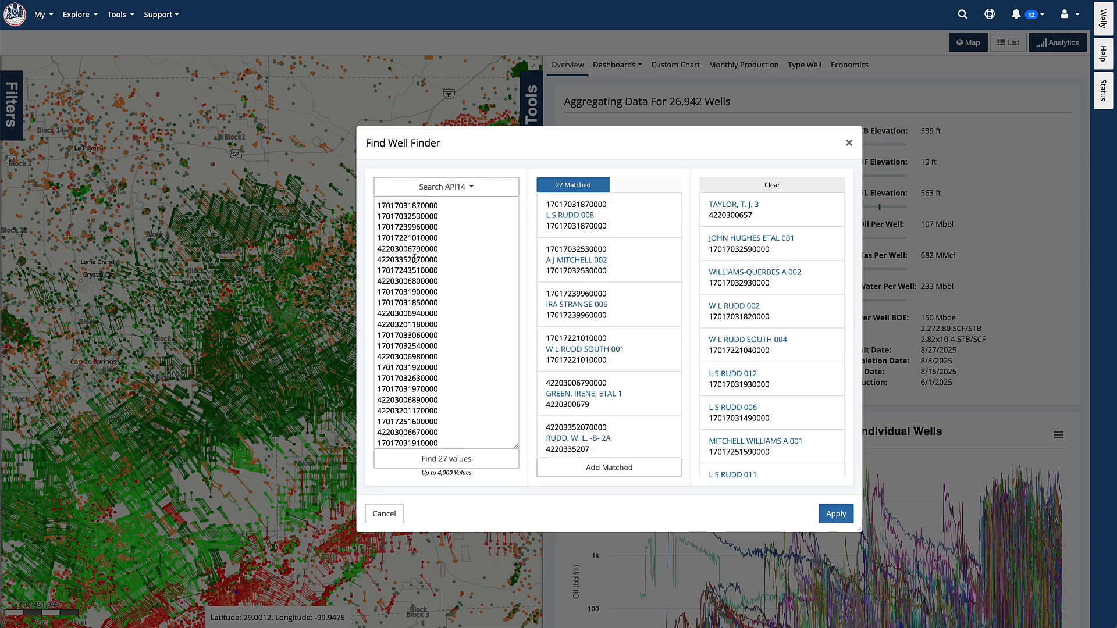
- Apply the well selection with the API14 matches added as the filter and zoom the map to the results
{"action": "left_click", "coordinate": [604, 470]}
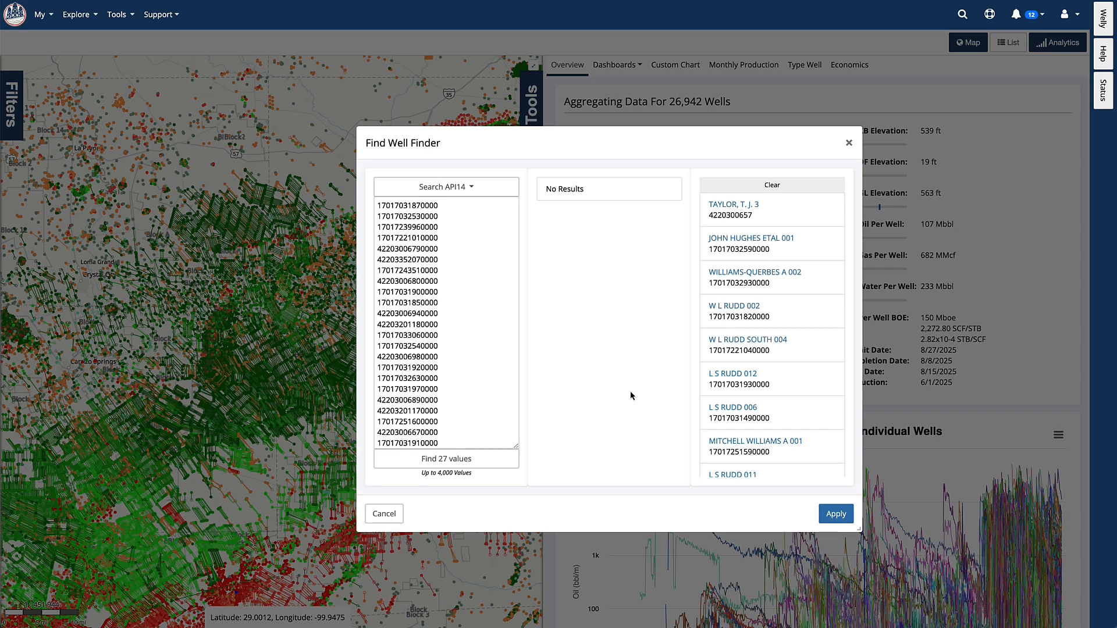
{"action": "left_click", "coordinate": [831, 515]}
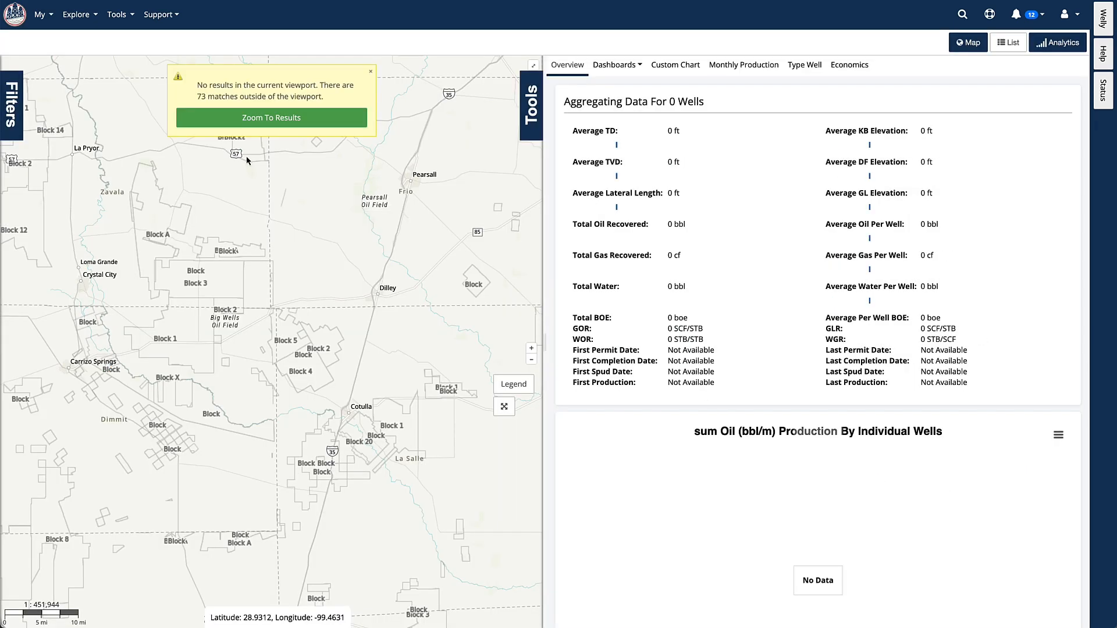
{"action": "left_click", "coordinate": [267, 125]}
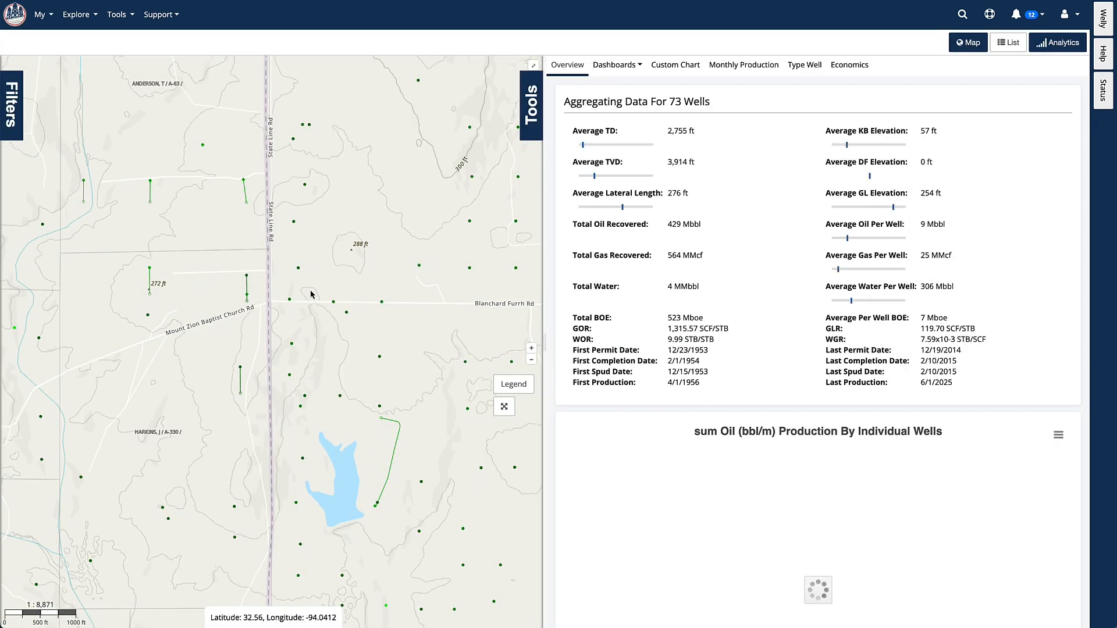
{"action": "scroll", "coordinate": [311, 295], "scroll_direction": "down", "scroll_amount": 3}
{"action": "scroll", "coordinate": [288, 237], "scroll_direction": "down", "scroll_amount": 1}
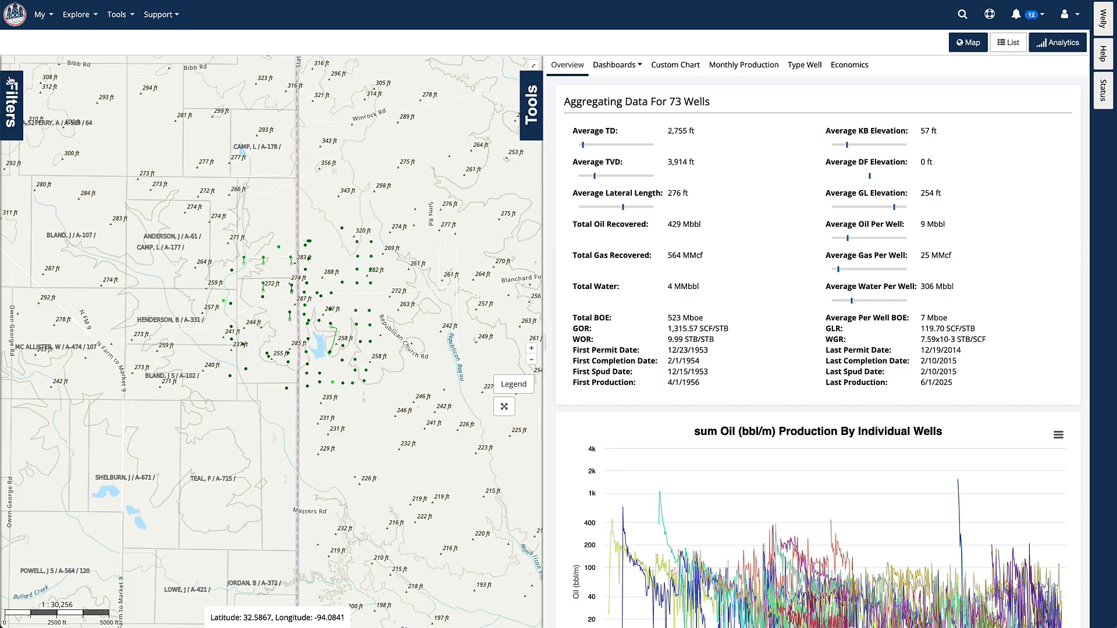
- Review the wells held in the Well Finder filter and show the well list beside the map
{"action": "left_click", "coordinate": [11, 106]}
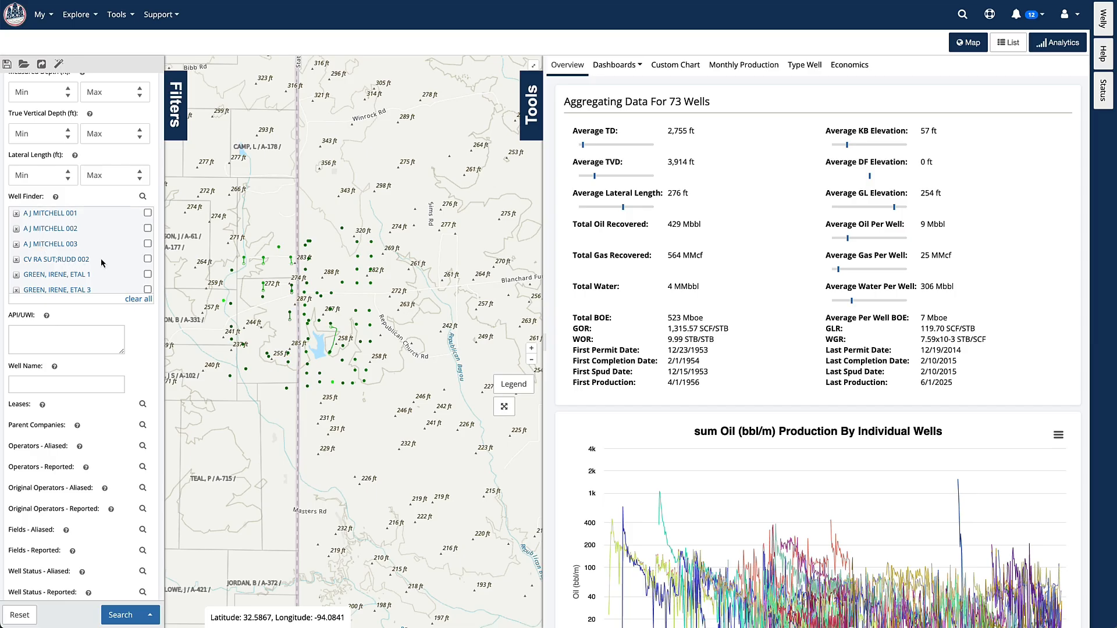
{"action": "scroll", "coordinate": [115, 244], "scroll_direction": "down", "scroll_amount": 5}
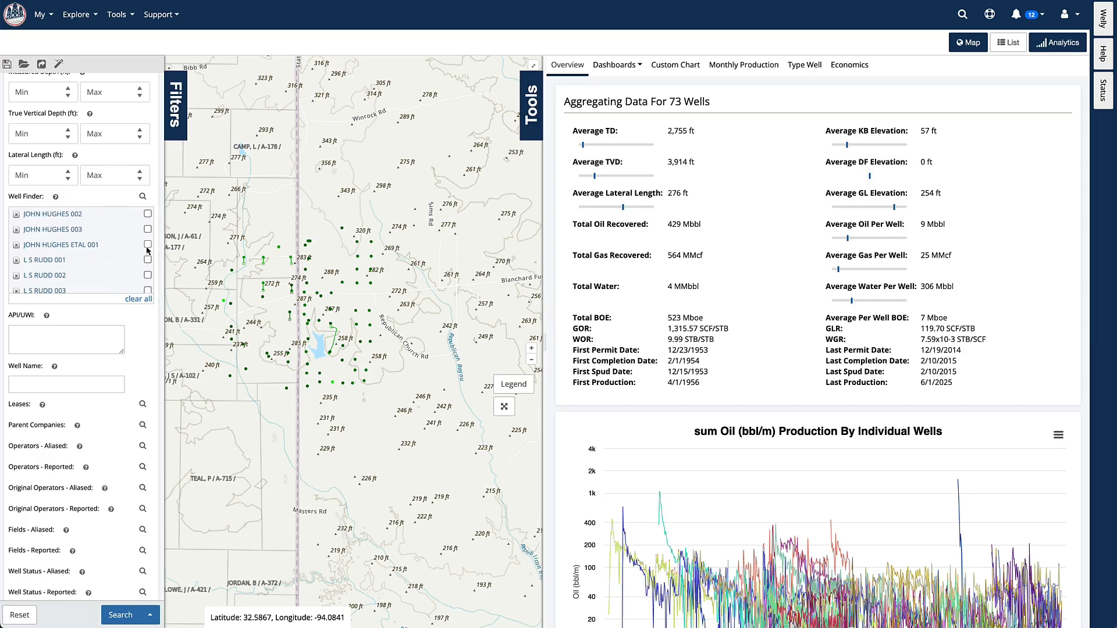
{"action": "left_click", "coordinate": [147, 247]}
{"action": "left_click", "coordinate": [1014, 43]}
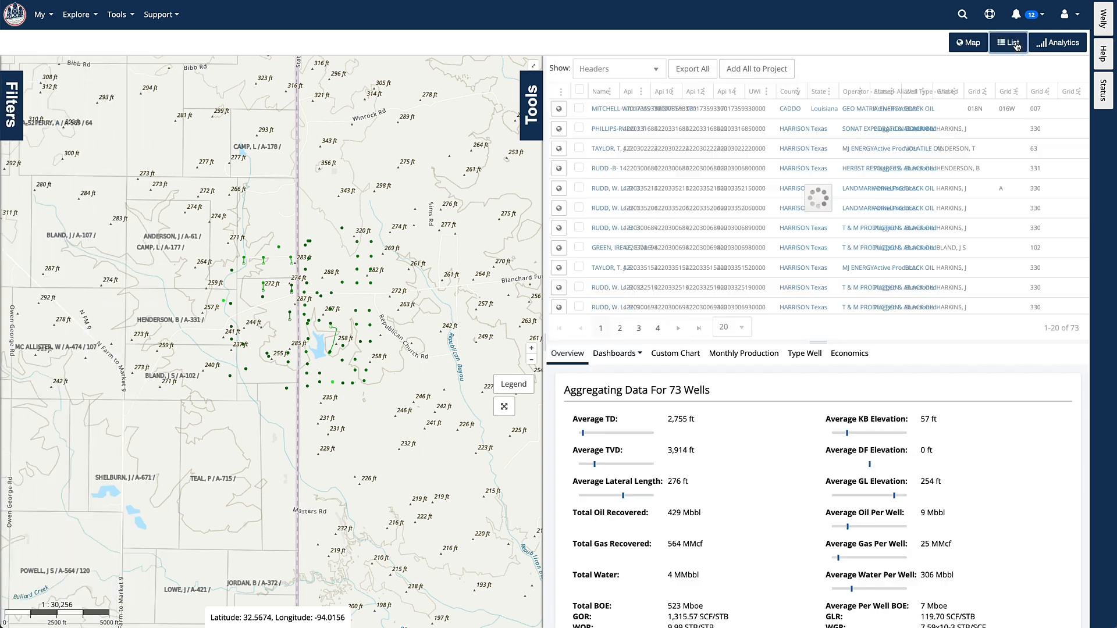
- Select the first, third, fourth and fifth wells in the list and view the filter options for selected wells
{"action": "left_click", "coordinate": [579, 108]}
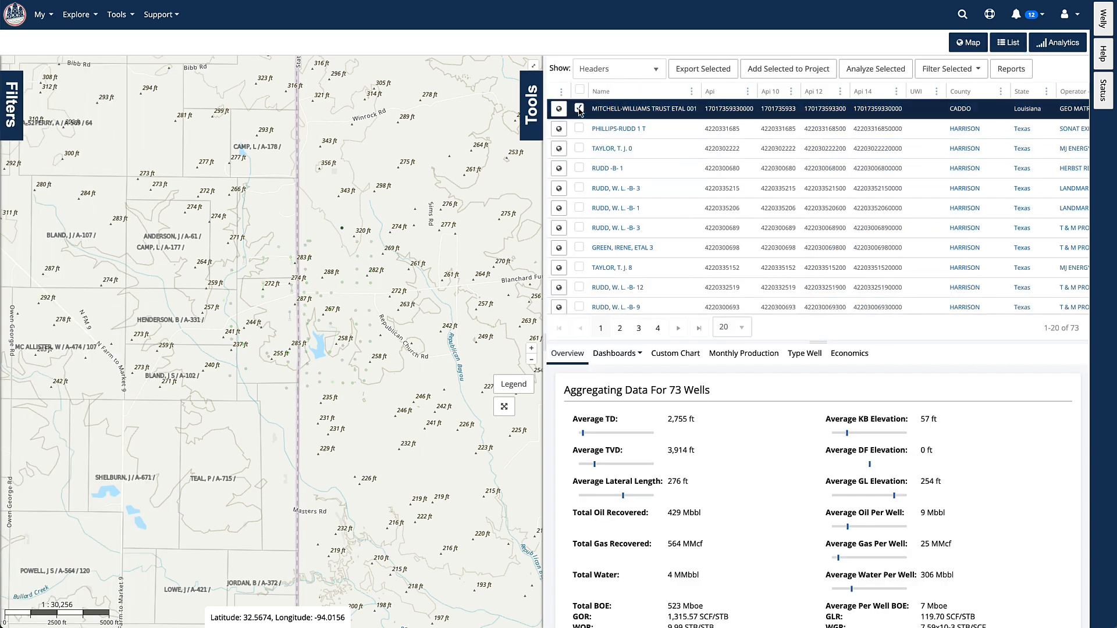
{"action": "left_click", "coordinate": [579, 149]}
{"action": "left_click", "coordinate": [579, 168]}
{"action": "left_click", "coordinate": [579, 188]}
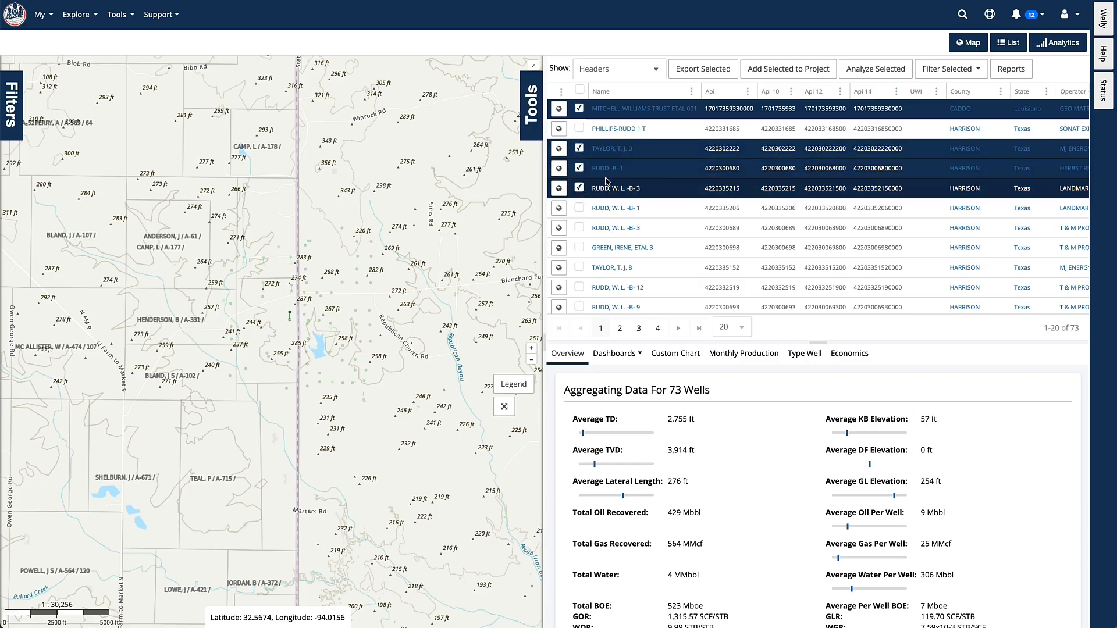
{"action": "left_click", "coordinate": [959, 72]}
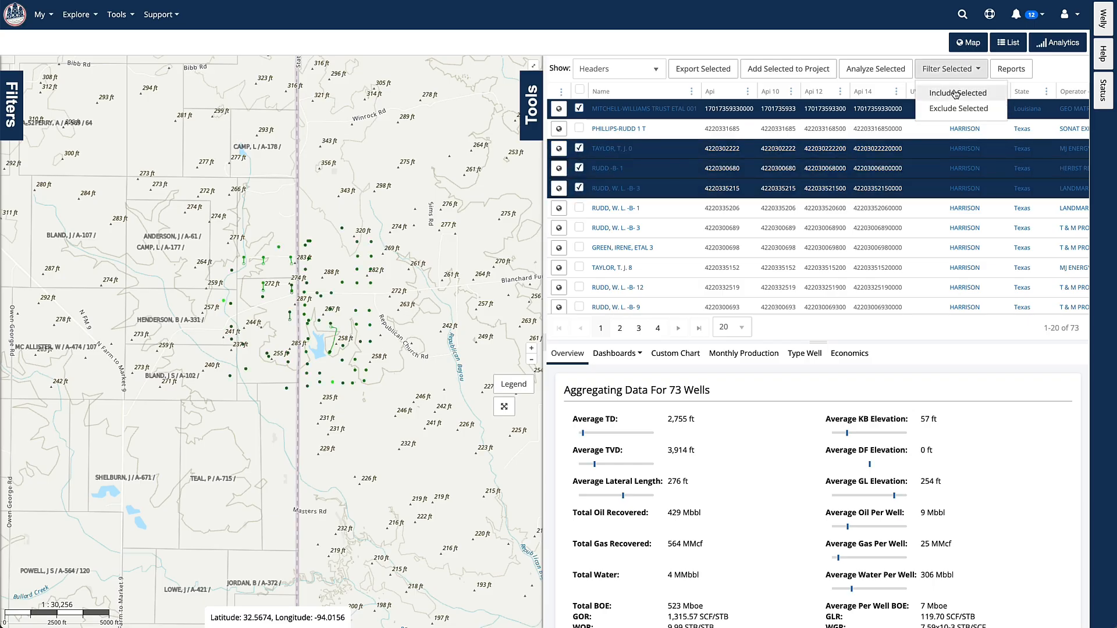
{"action": "left_click", "coordinate": [951, 71]}
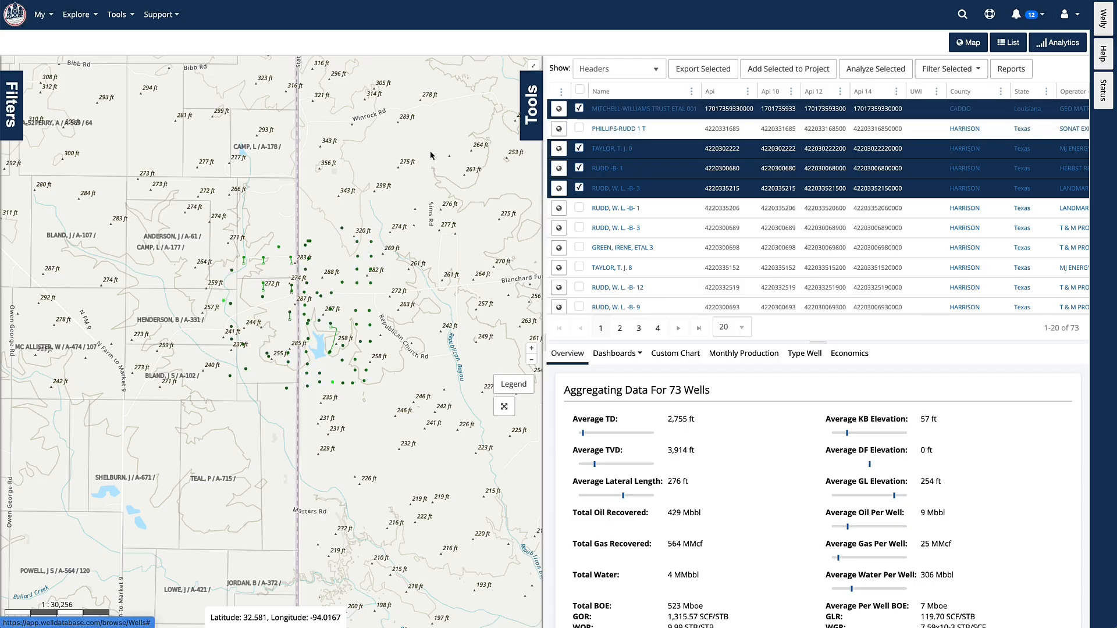
- Deselect the four selected wells in the list
{"action": "left_click", "coordinate": [580, 108]}
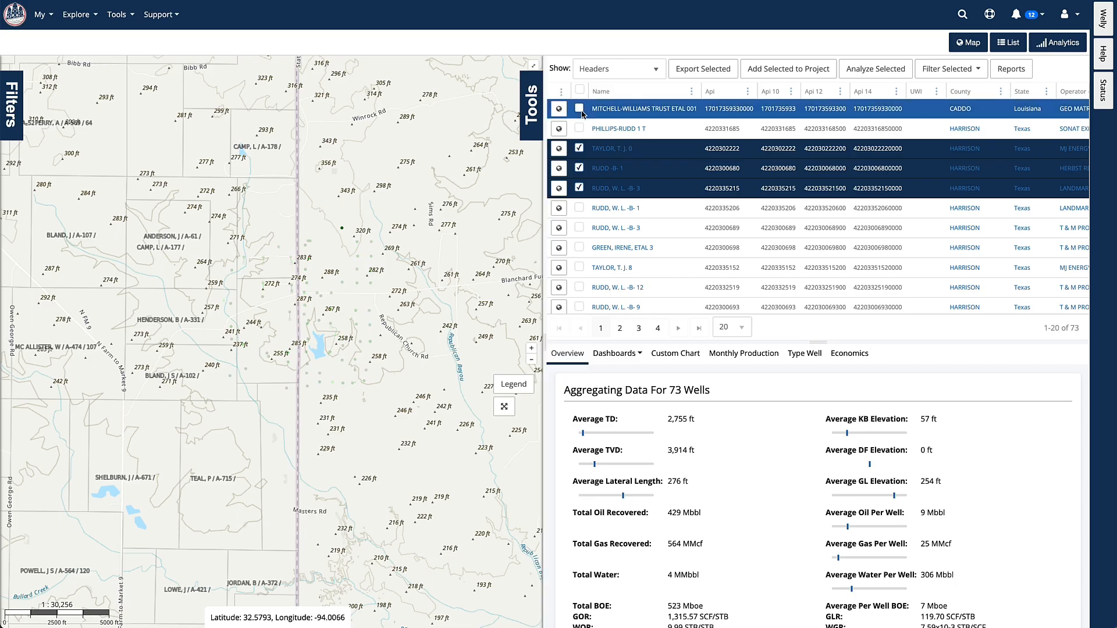
{"action": "left_click", "coordinate": [579, 149]}
{"action": "left_click", "coordinate": [579, 168]}
{"action": "left_click", "coordinate": [579, 188]}
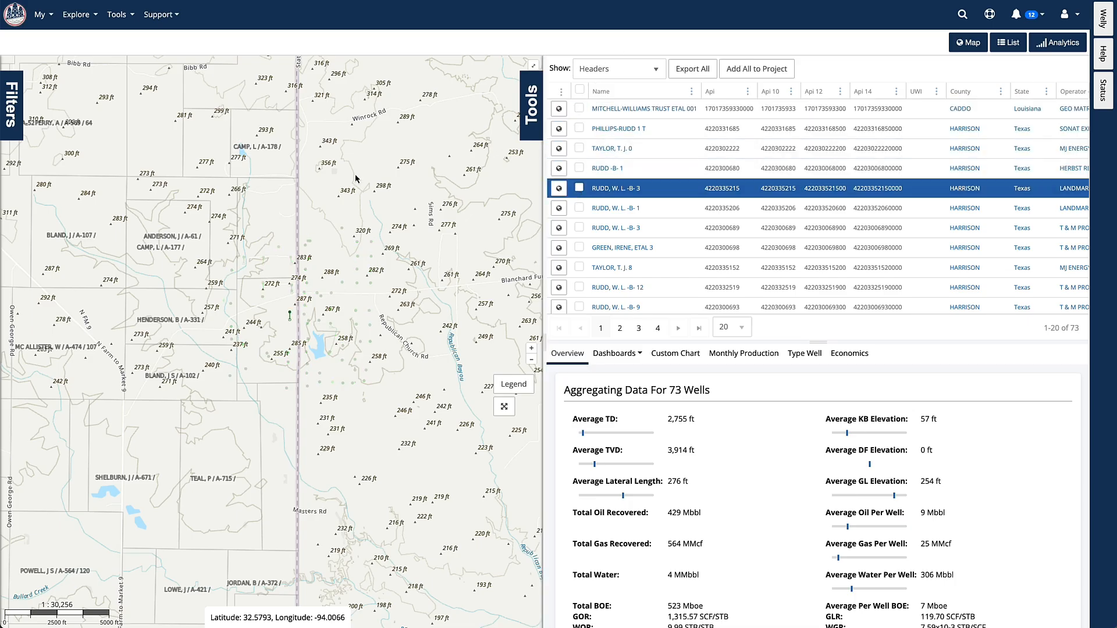
- Look through the remaining well, geographic and production filter categories
{"action": "left_click", "coordinate": [8, 121]}
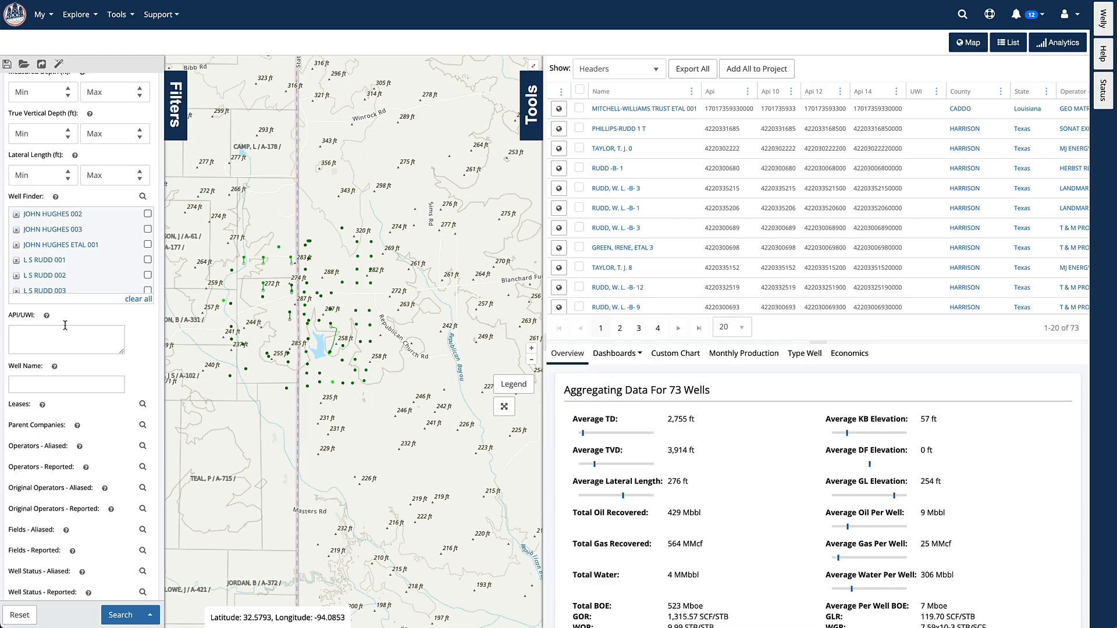
{"action": "scroll", "coordinate": [65, 325], "scroll_direction": "down", "scroll_amount": 2}
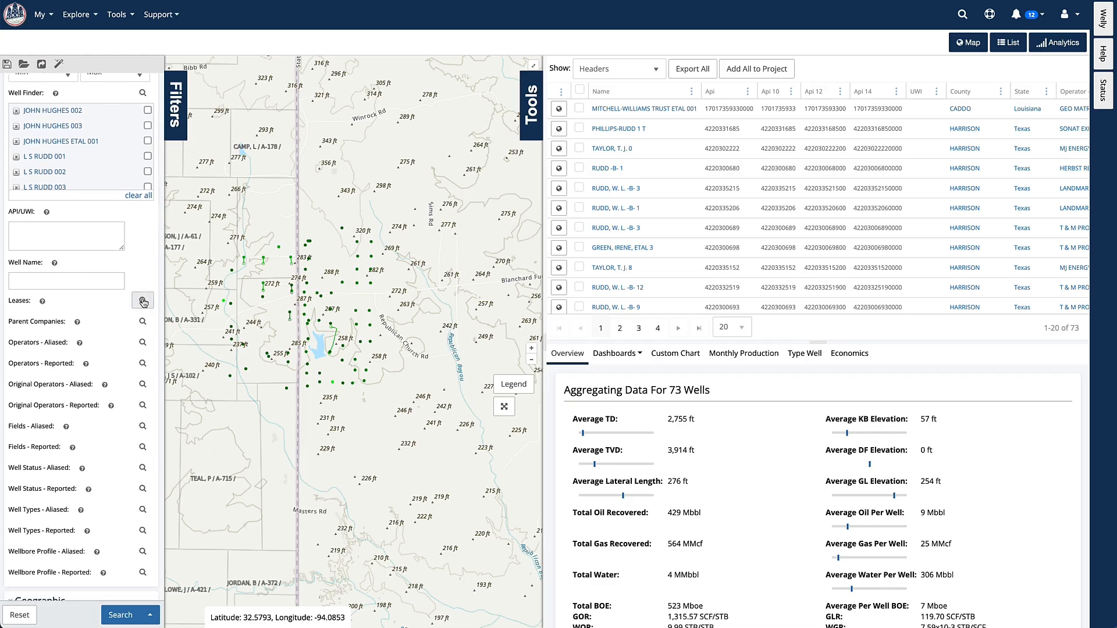
{"action": "scroll", "coordinate": [111, 388], "scroll_direction": "down", "scroll_amount": 5}
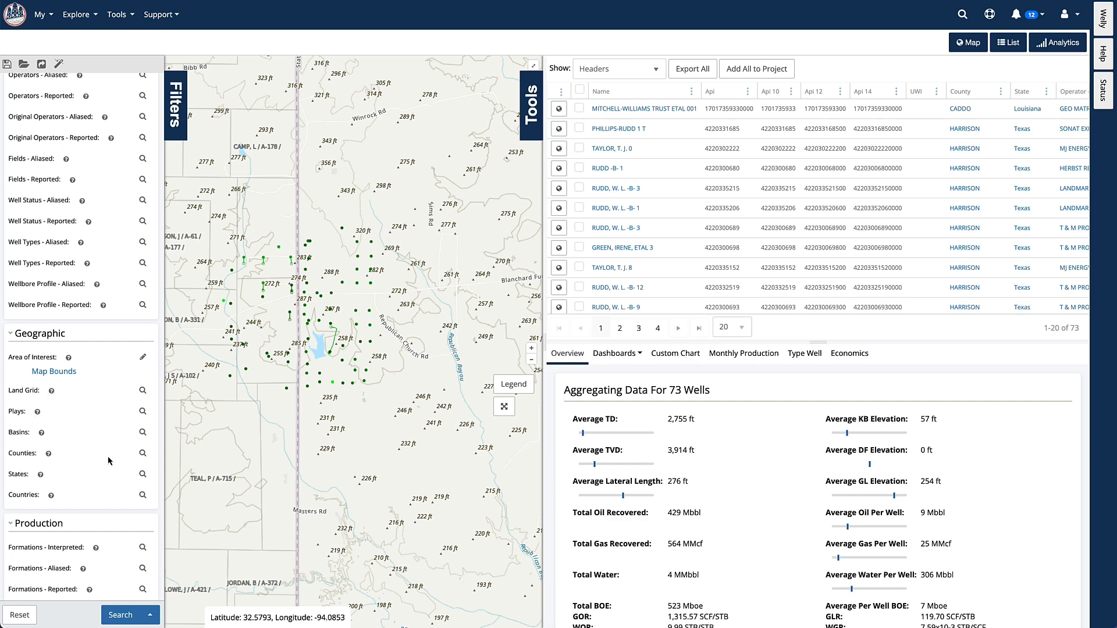
{"action": "scroll", "coordinate": [105, 476], "scroll_direction": "down", "scroll_amount": 2}
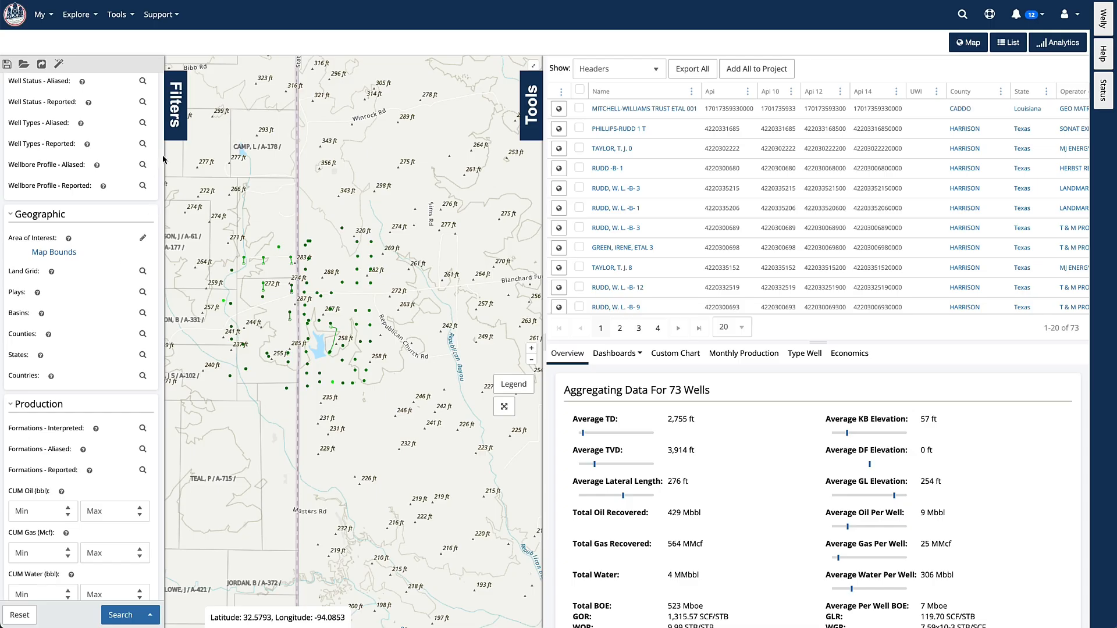
{"action": "left_click", "coordinate": [178, 124]}
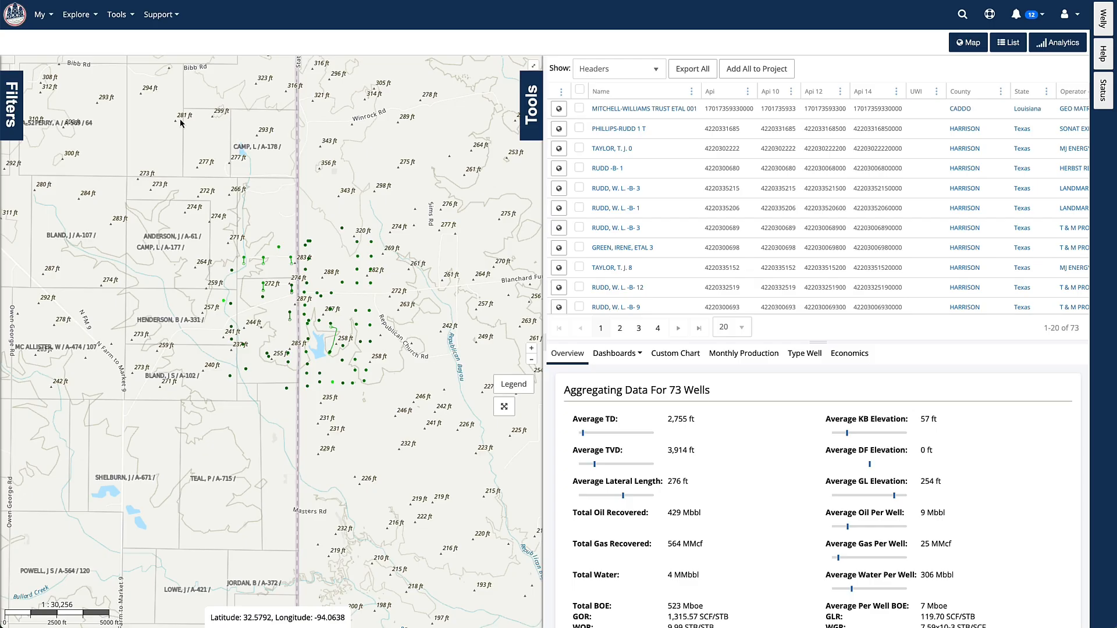
- Start an export of all listed wells from the Last Used Settings template and set the file format to PHDWin
{"action": "left_click", "coordinate": [705, 71]}
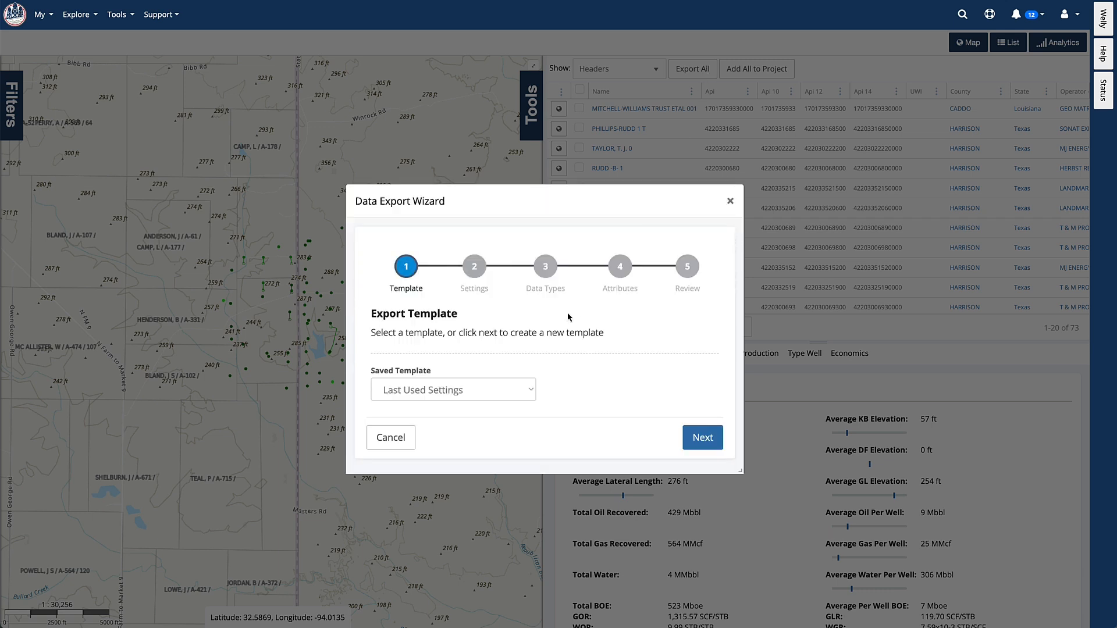
{"action": "left_click", "coordinate": [527, 391]}
{"action": "left_click", "coordinate": [505, 378]}
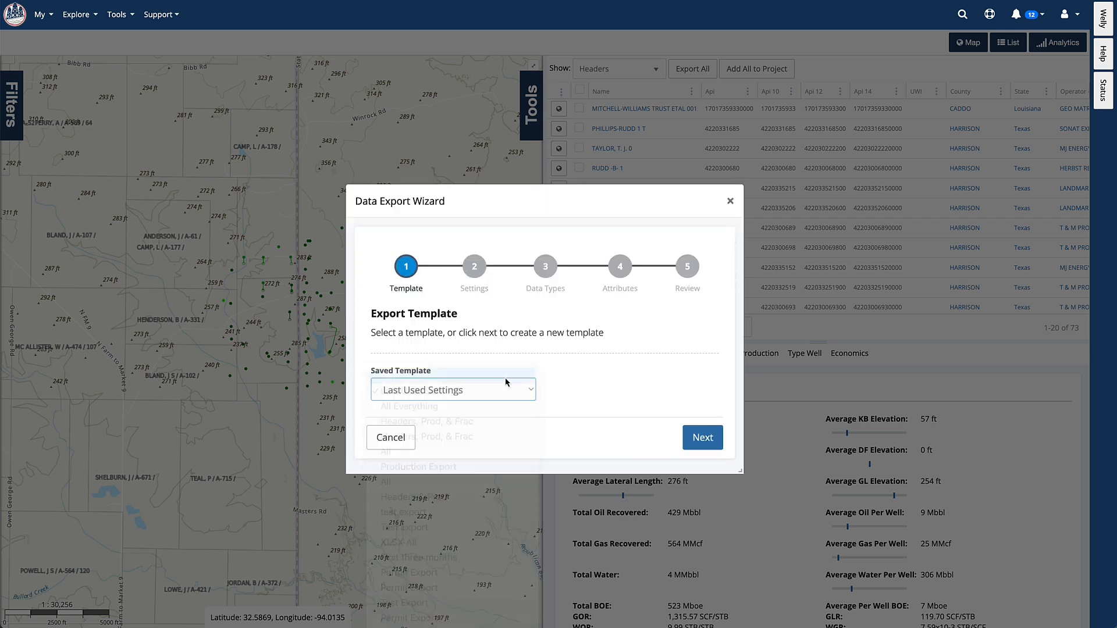
{"action": "left_click", "coordinate": [704, 438]}
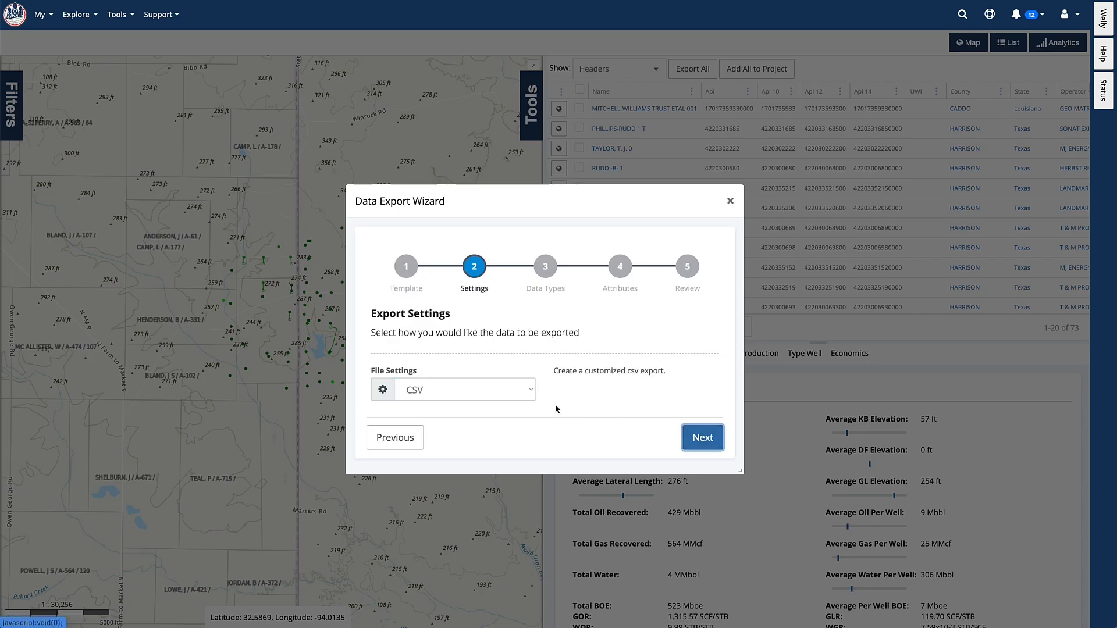
{"action": "left_click", "coordinate": [528, 393]}
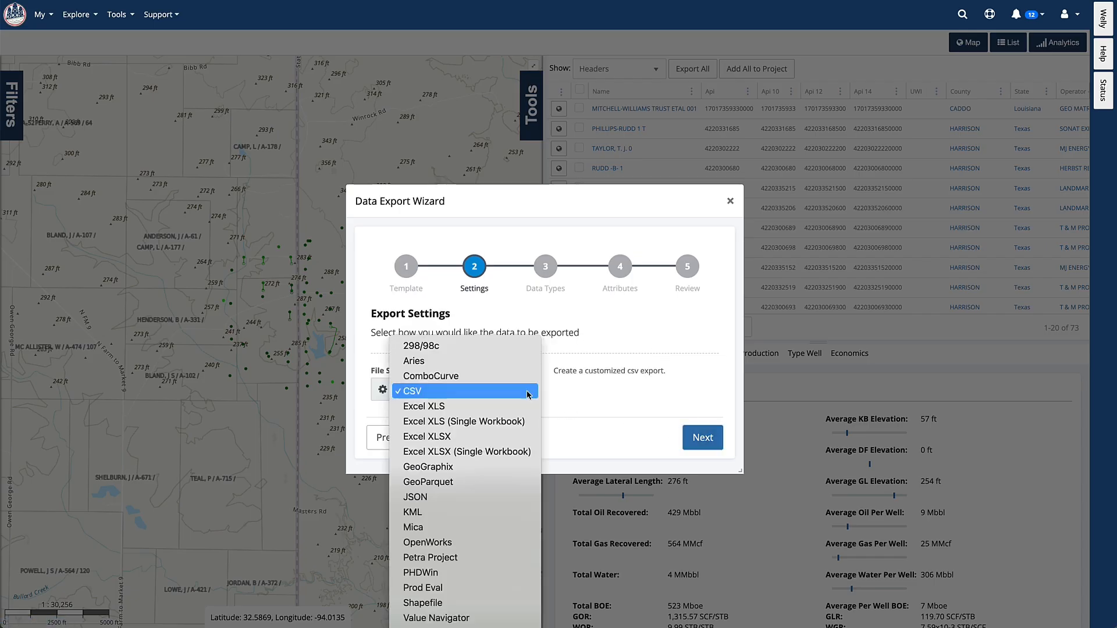
{"action": "left_click", "coordinate": [476, 573]}
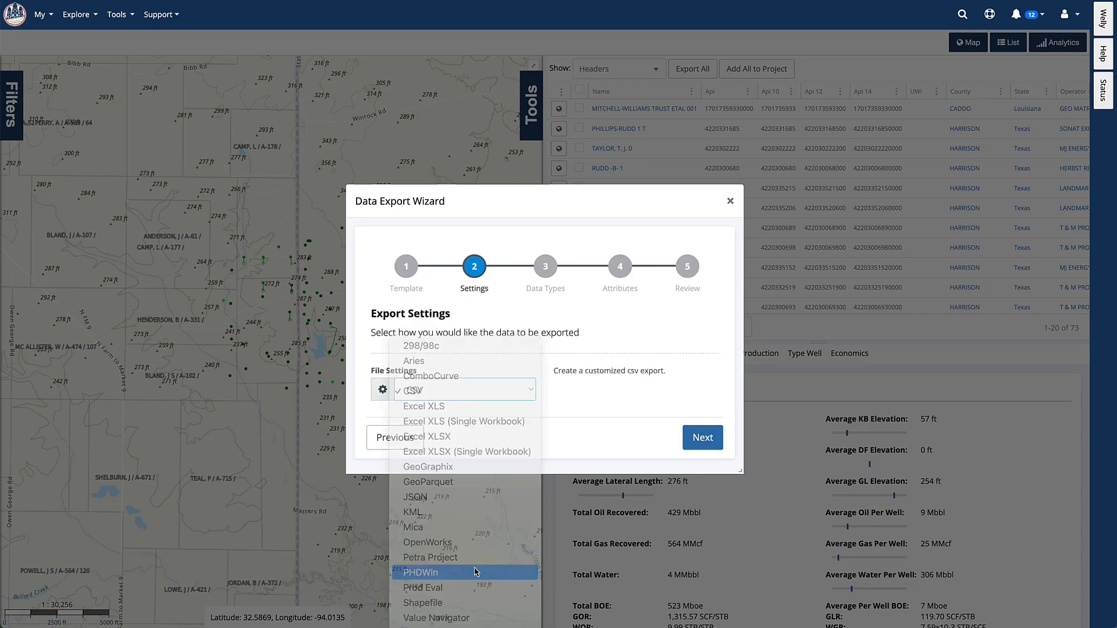
{"action": "left_click", "coordinate": [704, 444]}
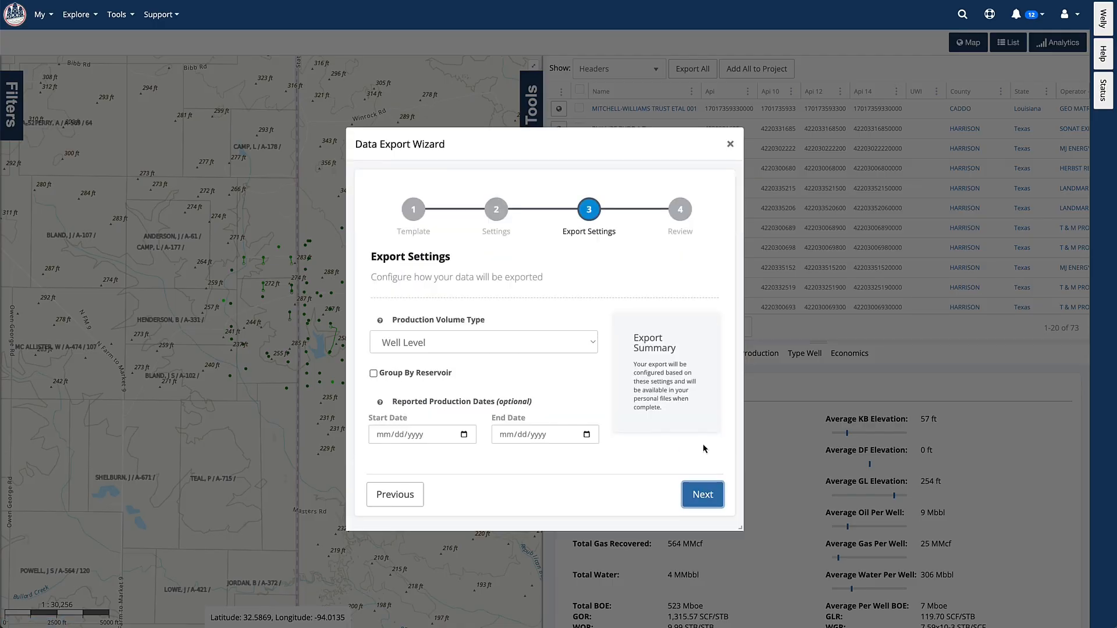
- Set the export's production volume type to Lease Level
{"action": "left_click", "coordinate": [534, 348]}
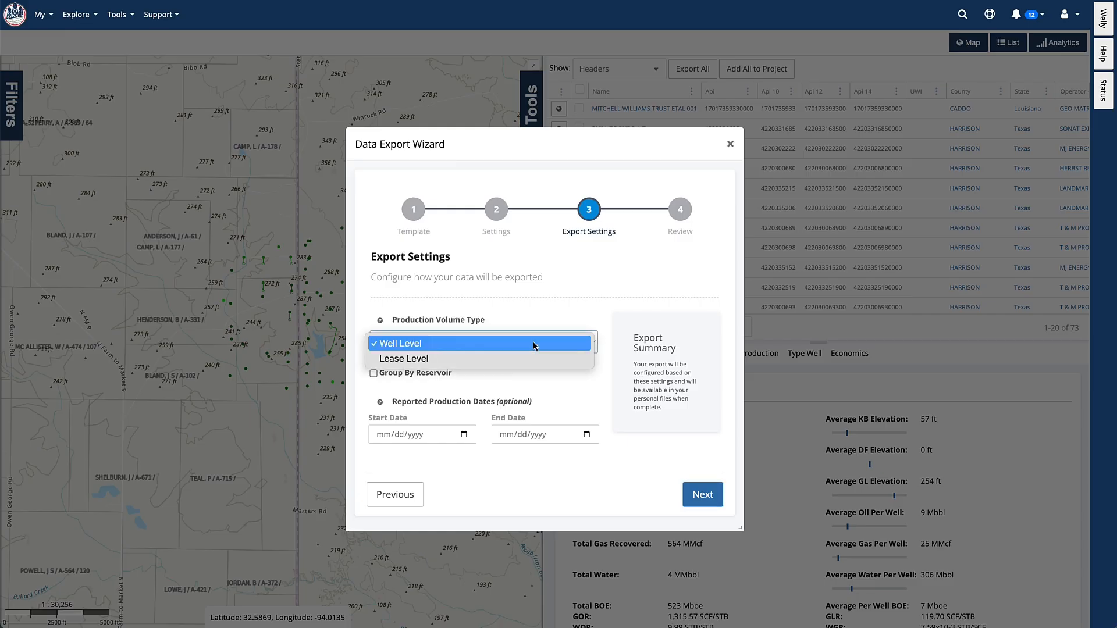
{"action": "left_click", "coordinate": [538, 308]}
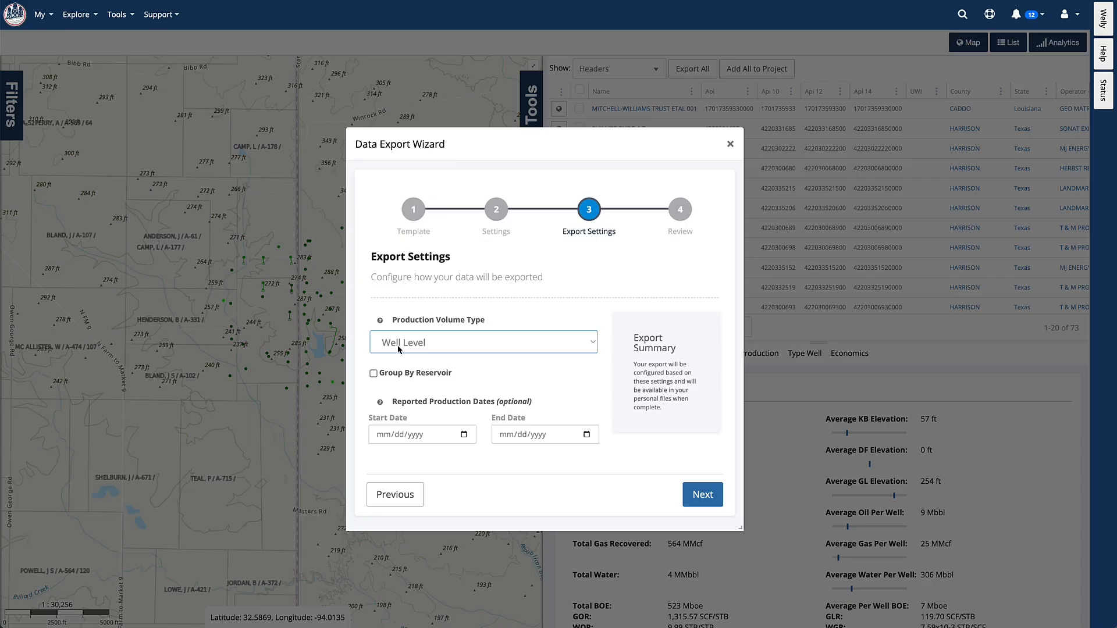
{"action": "left_click", "coordinate": [447, 349]}
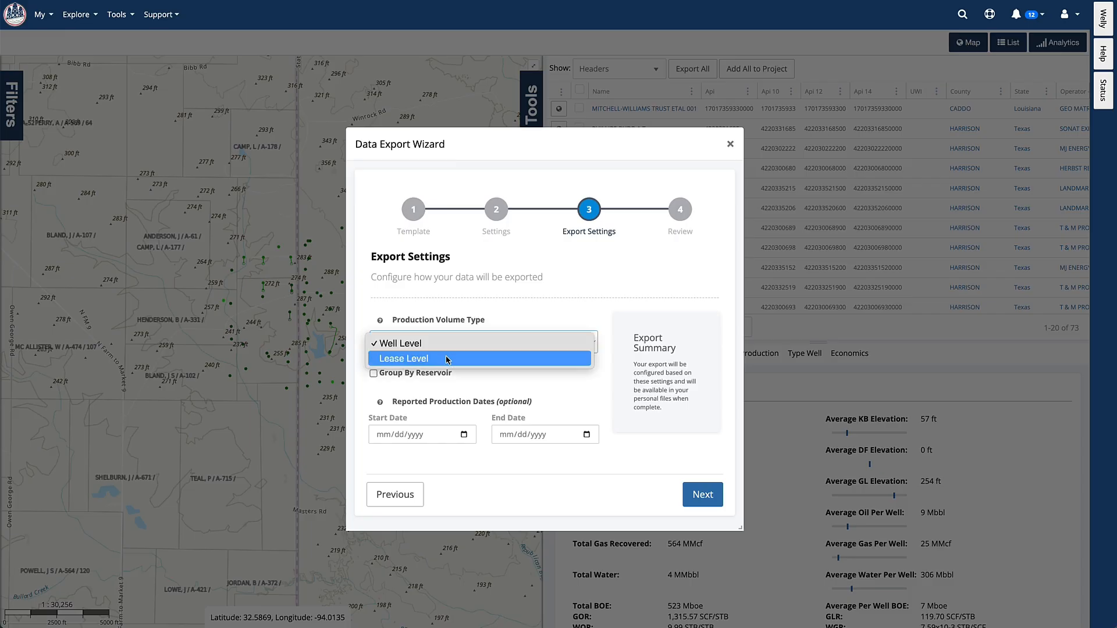
{"action": "left_click", "coordinate": [447, 357]}
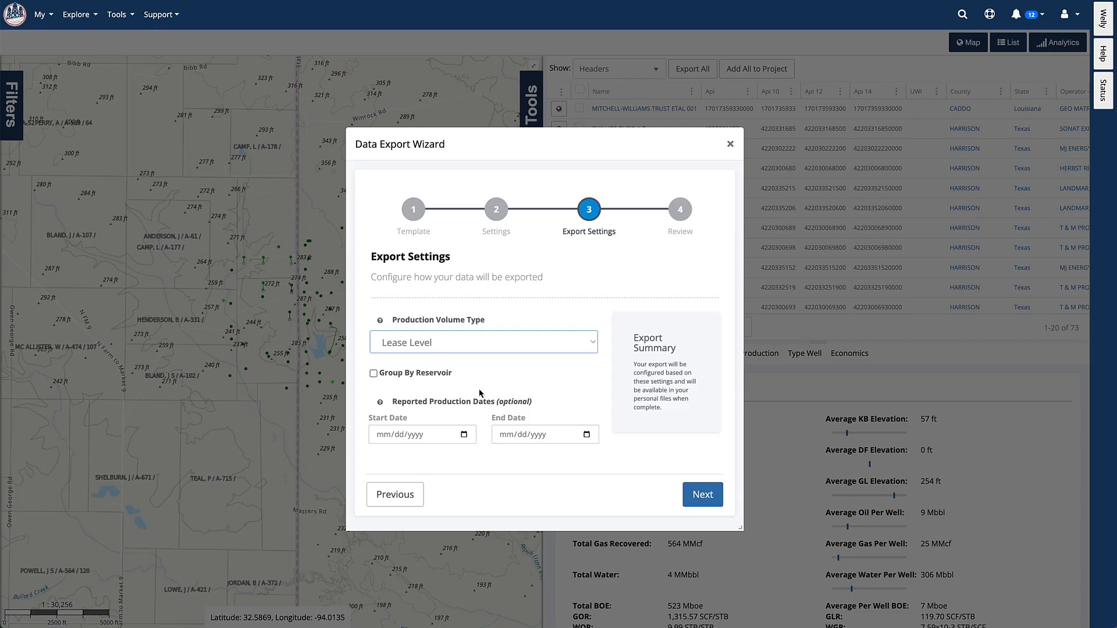
- Name the export ETX and submit it without creating a template
{"action": "left_click", "coordinate": [703, 496]}
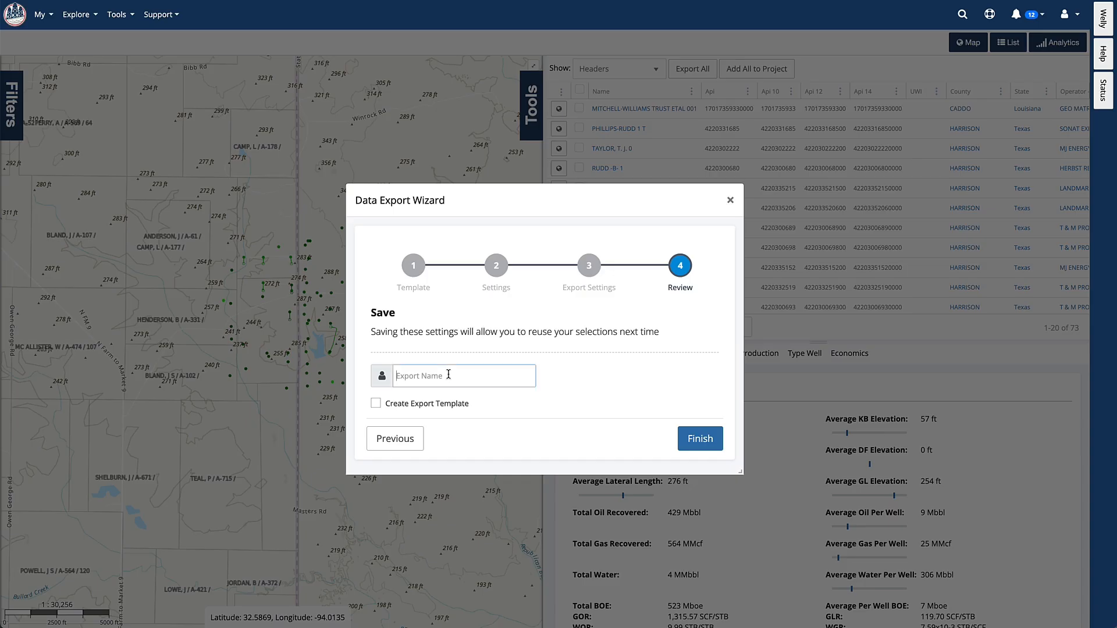
{"action": "type", "text": "ETX"}
{"action": "left_click", "coordinate": [700, 440]}
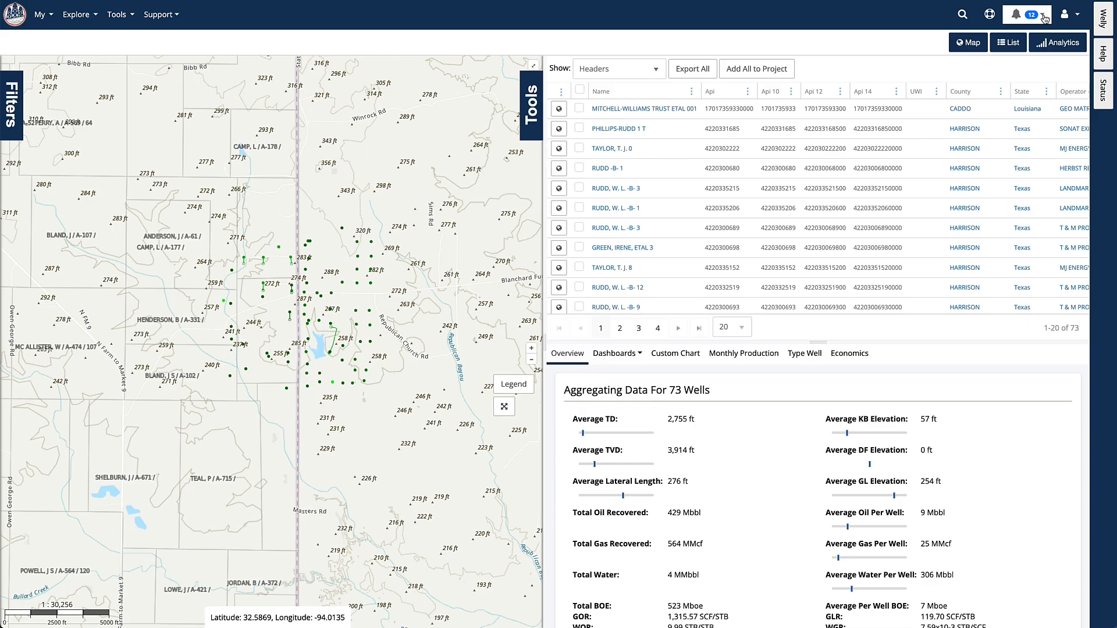
- Open the Exports page in a new browser tab to check the ETX export's status
{"action": "left_click", "coordinate": [51, 15]}
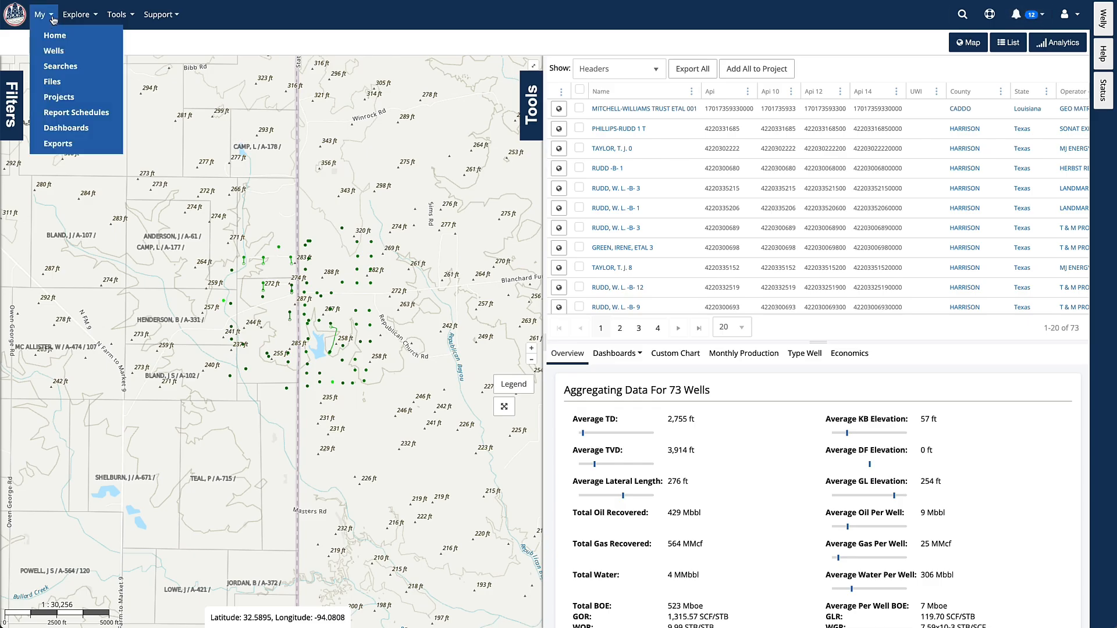
{"action": "right_click", "coordinate": [59, 144]}
{"action": "left_click", "coordinate": [87, 148]}
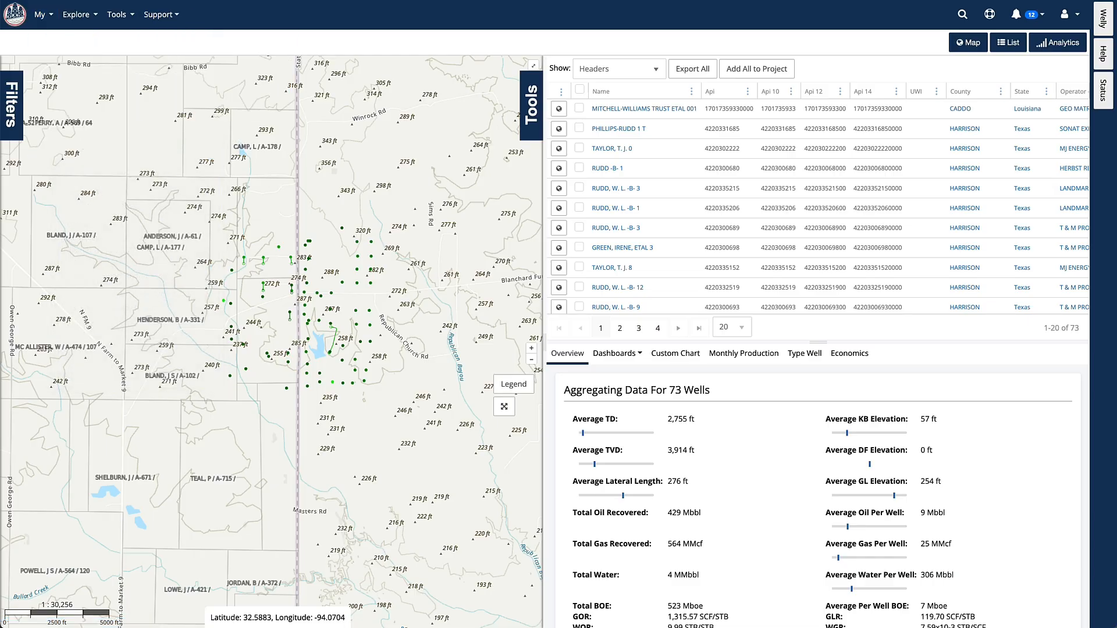
{"action": "left_click", "coordinate": [203, 1]}
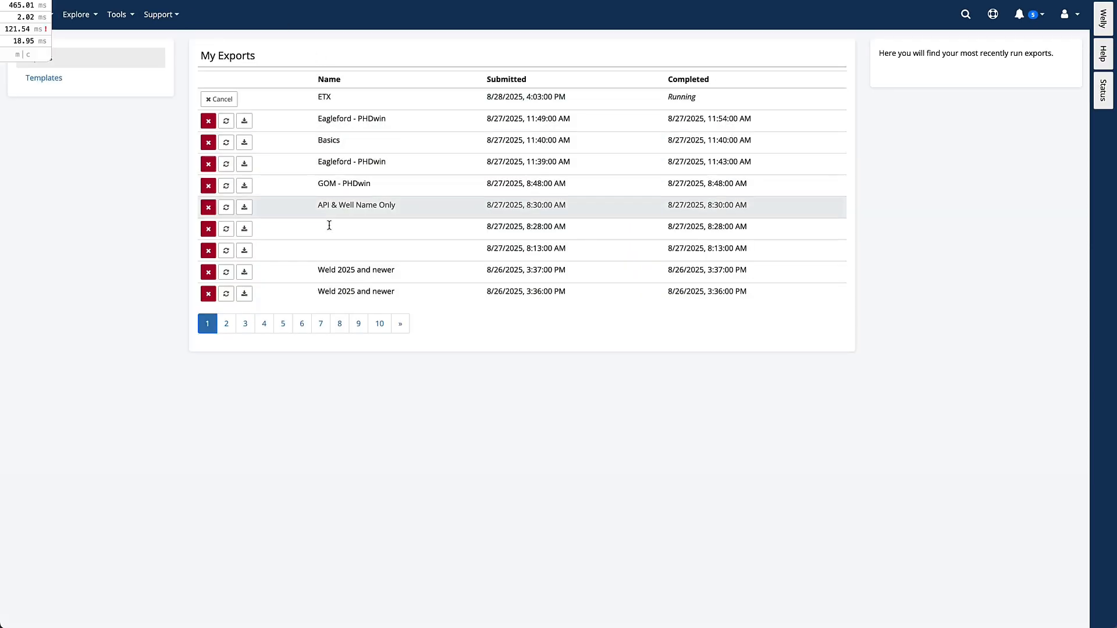
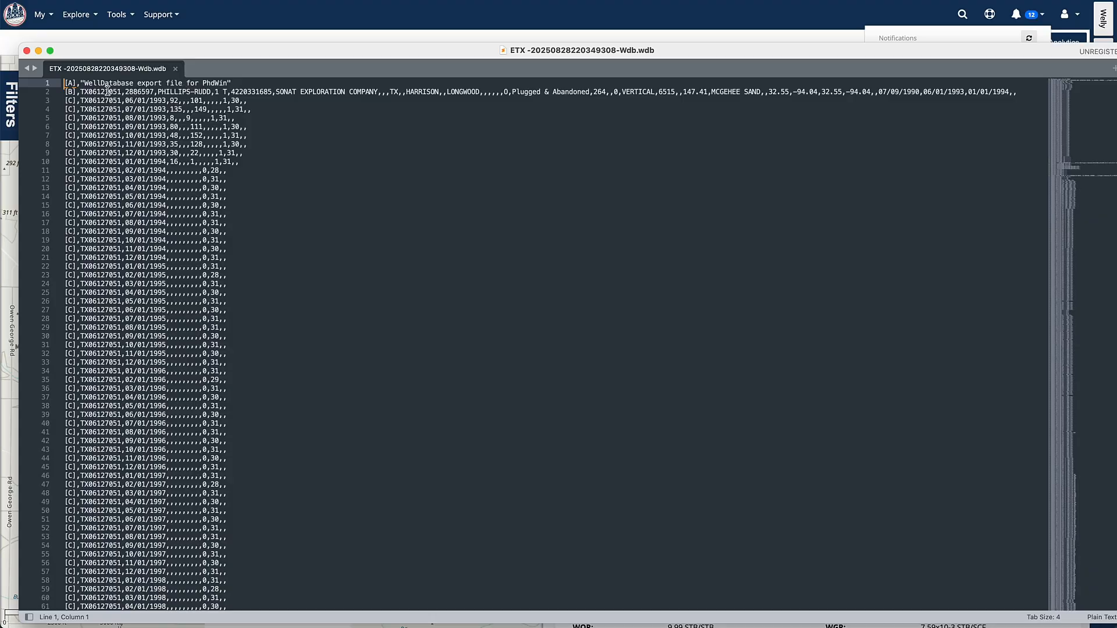
- Examine the exported ETX .wdb file in the text editor, including the first well's identifier, its MCGEHEE SAND formation and the production records
{"action": "double_click", "coordinate": [102, 92]}
{"action": "left_click", "coordinate": [105, 100]}
{"action": "left_click_drag", "start_coordinate": [97, 92], "coordinate": [121, 92]}
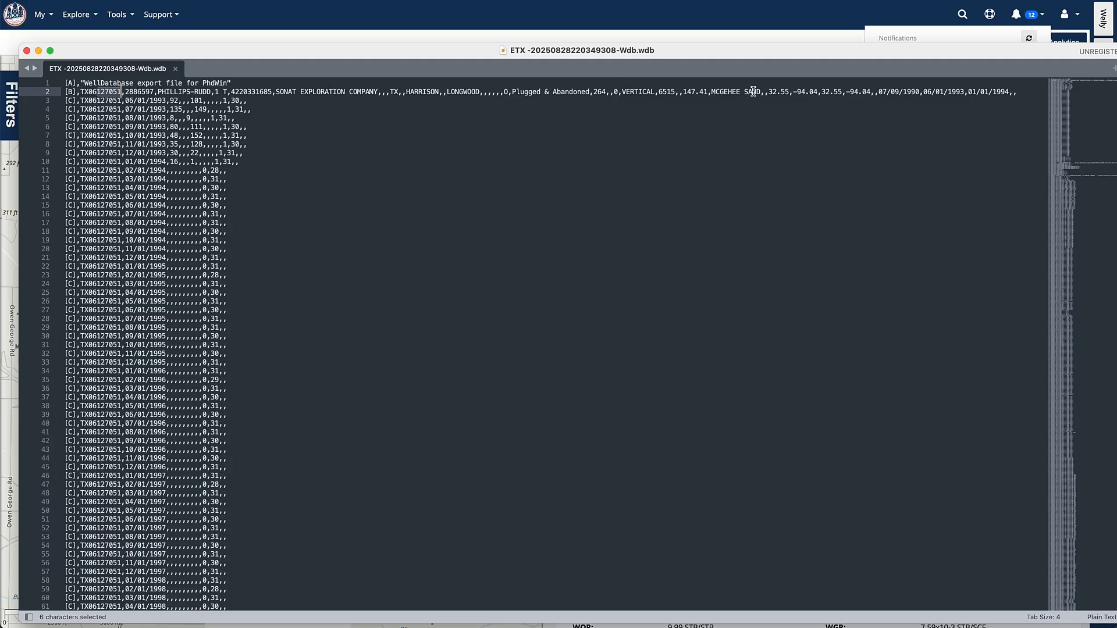
{"action": "left_click_drag", "start_coordinate": [760, 91], "coordinate": [711, 92]}
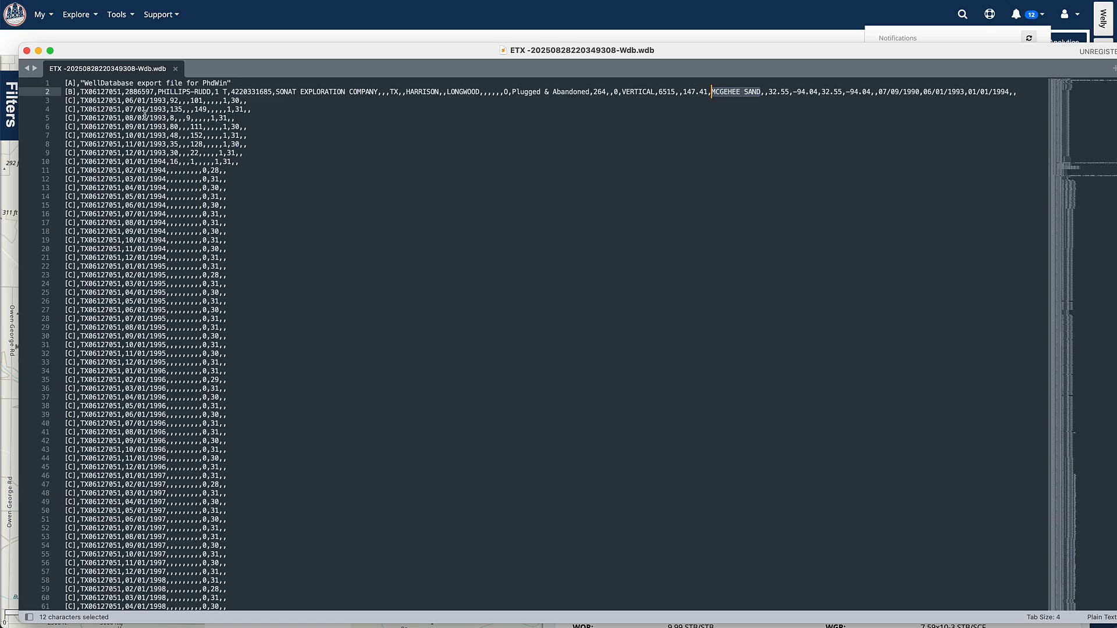
{"action": "scroll", "coordinate": [119, 158], "scroll_direction": "down", "scroll_amount": 14}
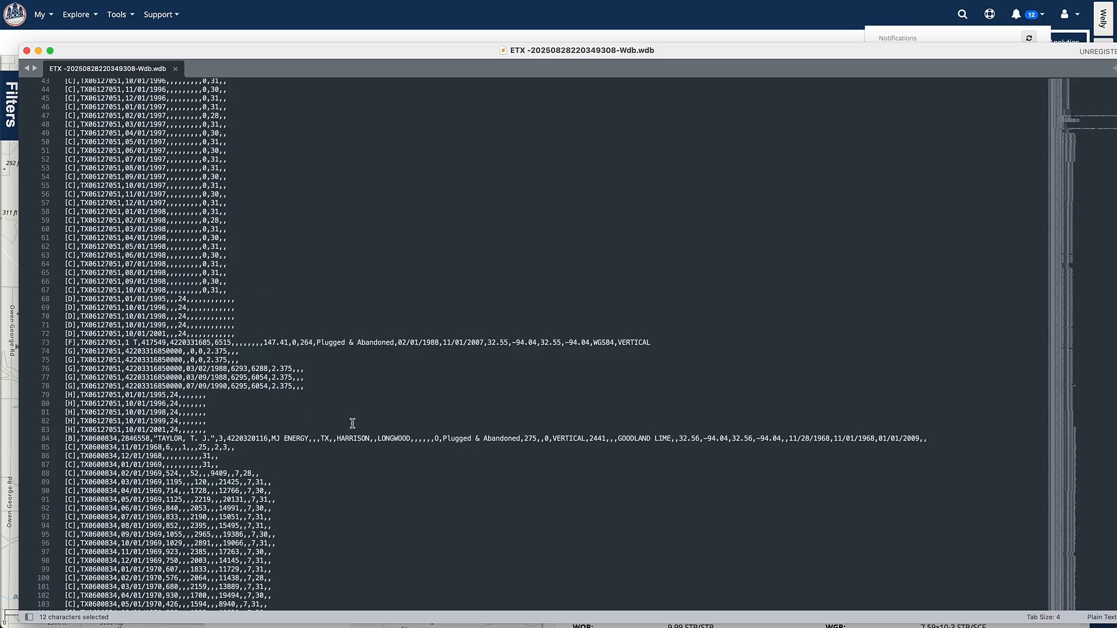
{"action": "scroll", "coordinate": [352, 423], "scroll_direction": "down", "scroll_amount": 19}
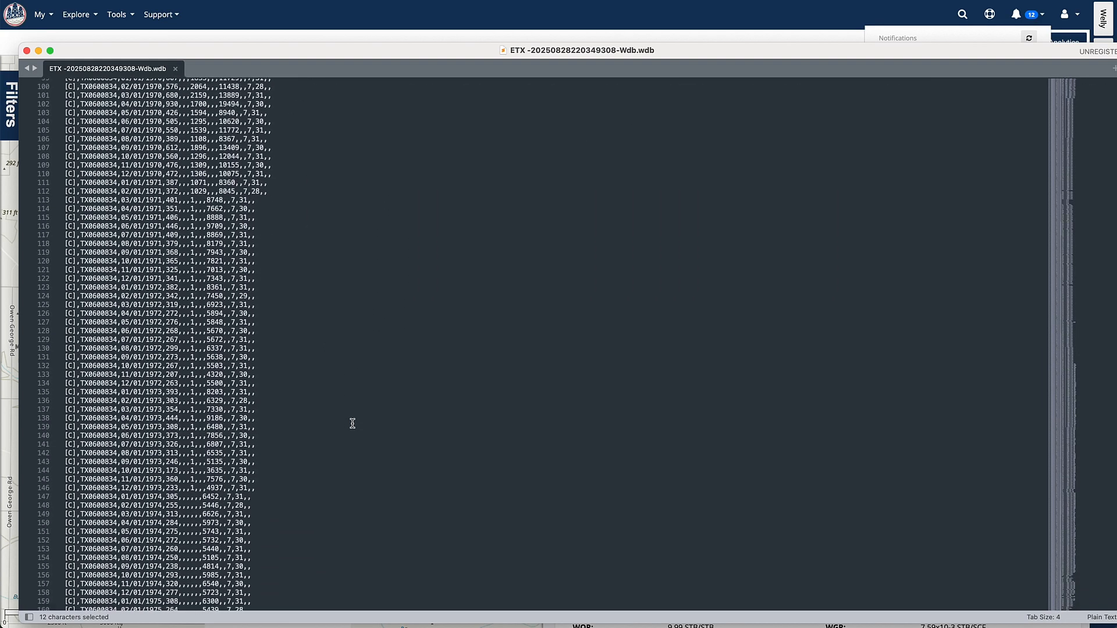
{"action": "scroll", "coordinate": [352, 423], "scroll_direction": "down", "scroll_amount": 2}
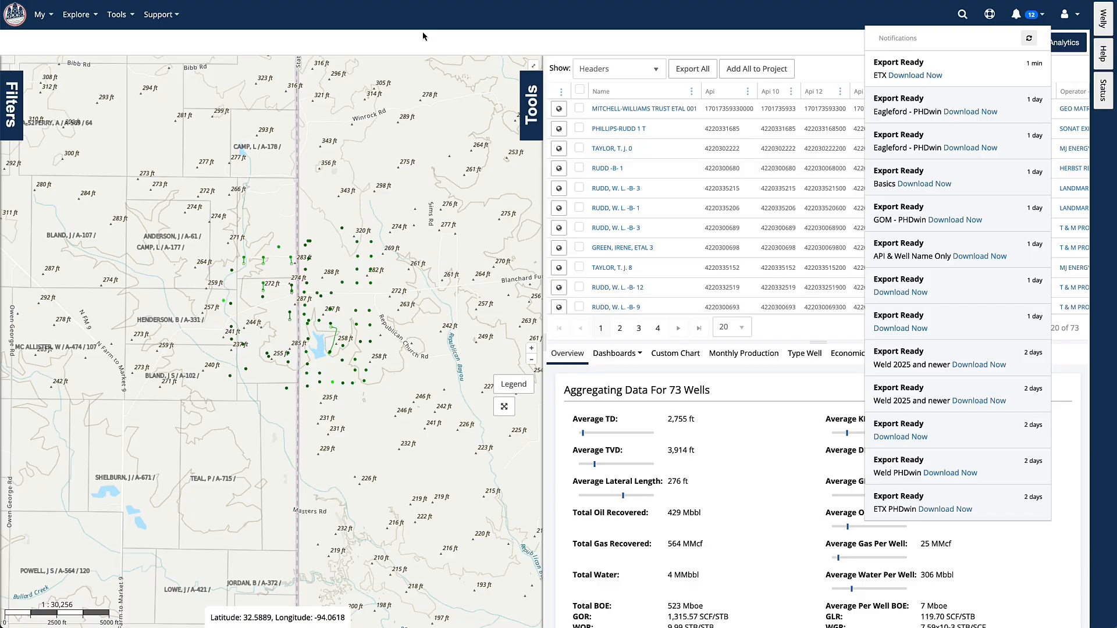
- Close the notifications list and reset all current well filters
{"action": "left_click", "coordinate": [348, 45]}
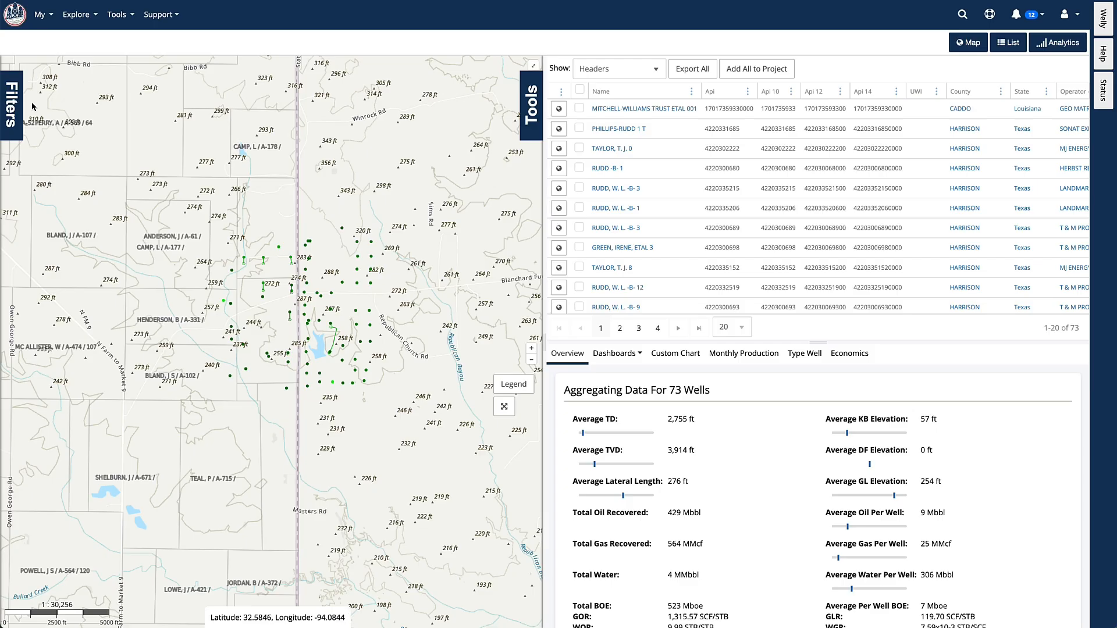
{"action": "left_click", "coordinate": [13, 105]}
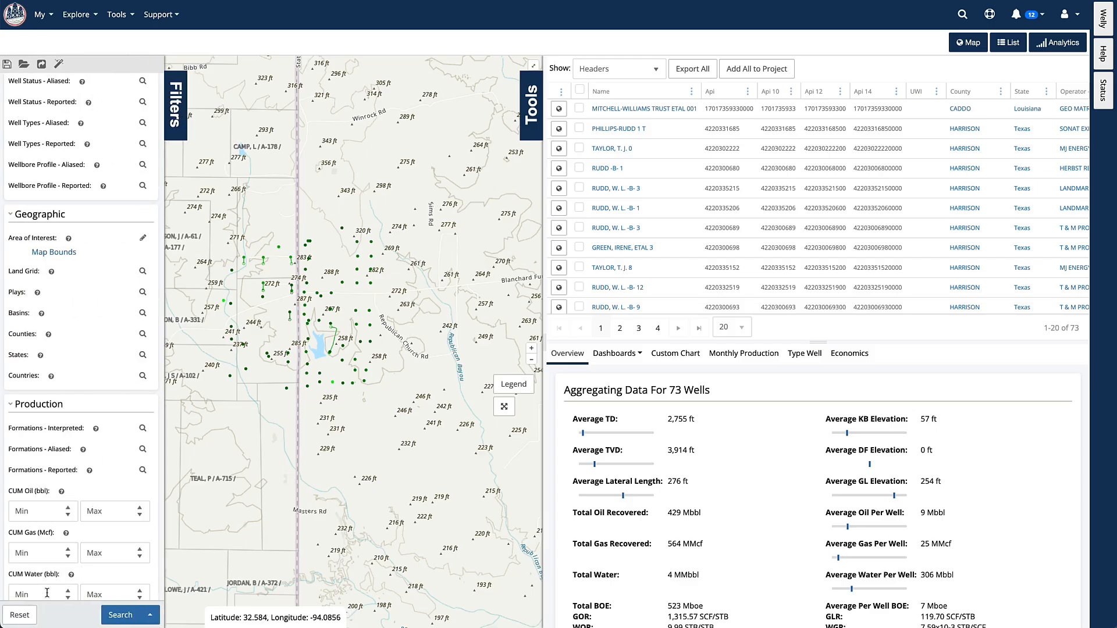
{"action": "left_click", "coordinate": [19, 615]}
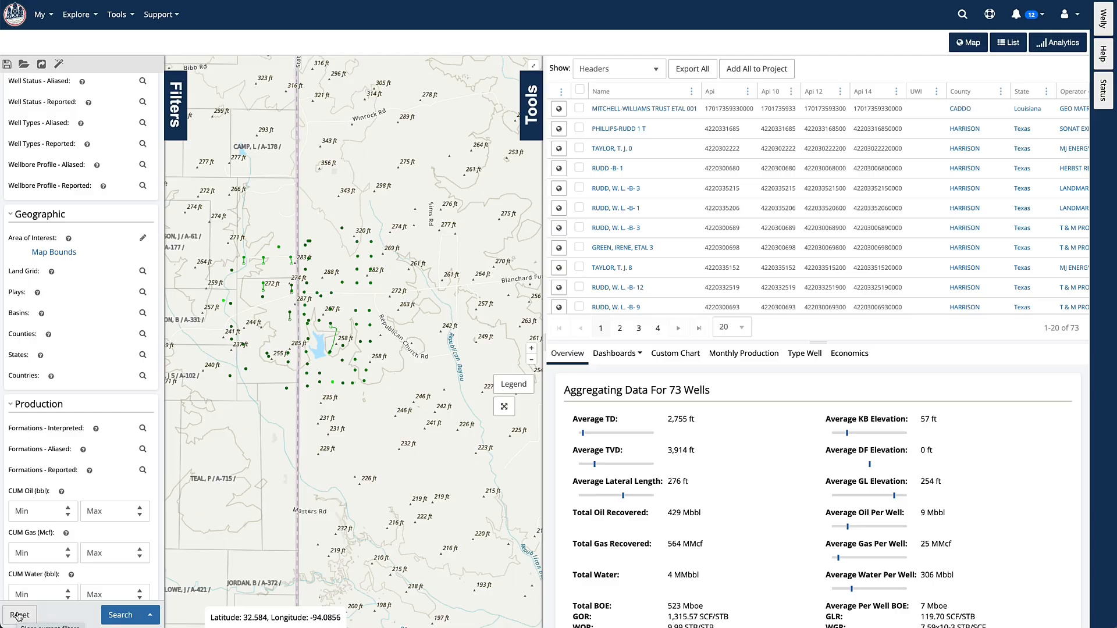
- Set the Area of Interest to Custom and import Sample Shapefile.zip for it
{"action": "left_click", "coordinate": [142, 238]}
{"action": "mouse_move", "coordinate": [395, 309]}
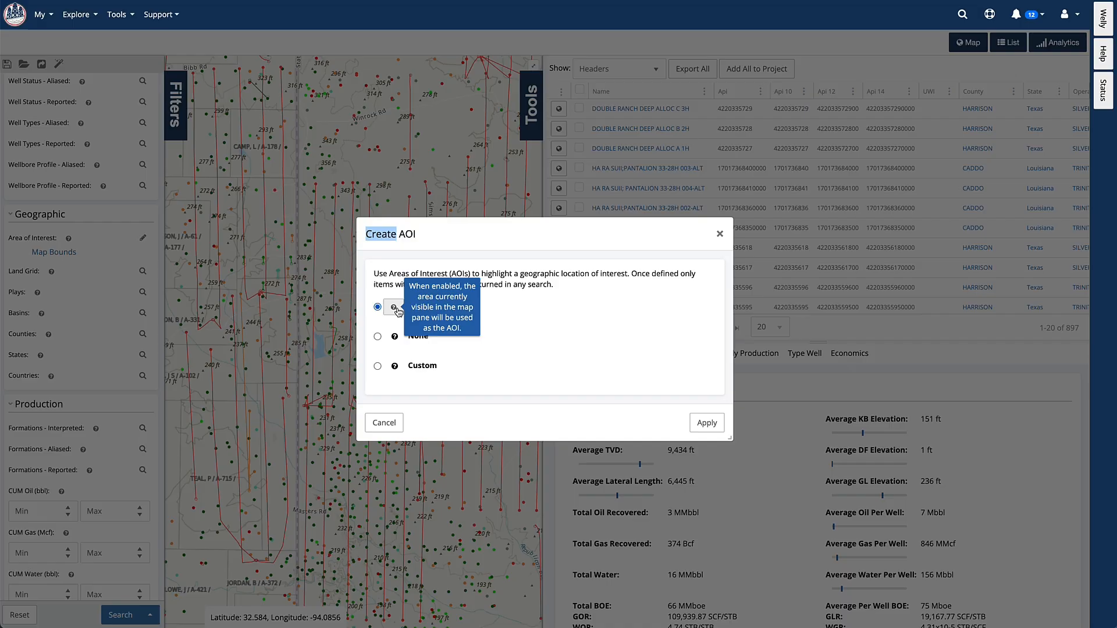
{"action": "left_click", "coordinate": [377, 365]}
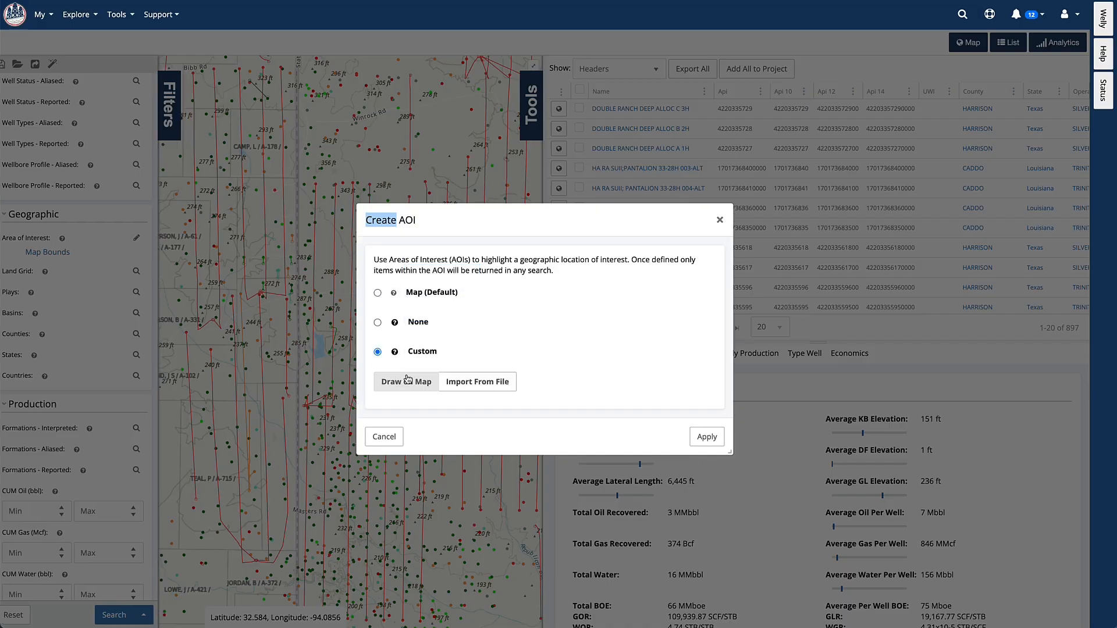
{"action": "left_click", "coordinate": [468, 385]}
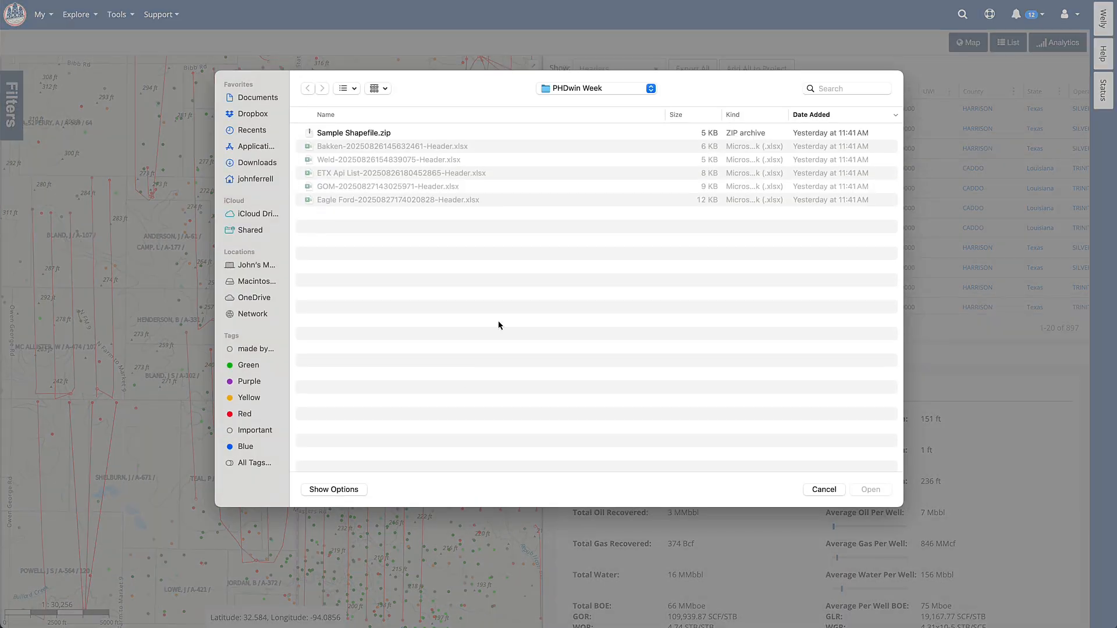
{"action": "left_click", "coordinate": [374, 134]}
{"action": "left_click", "coordinate": [875, 489]}
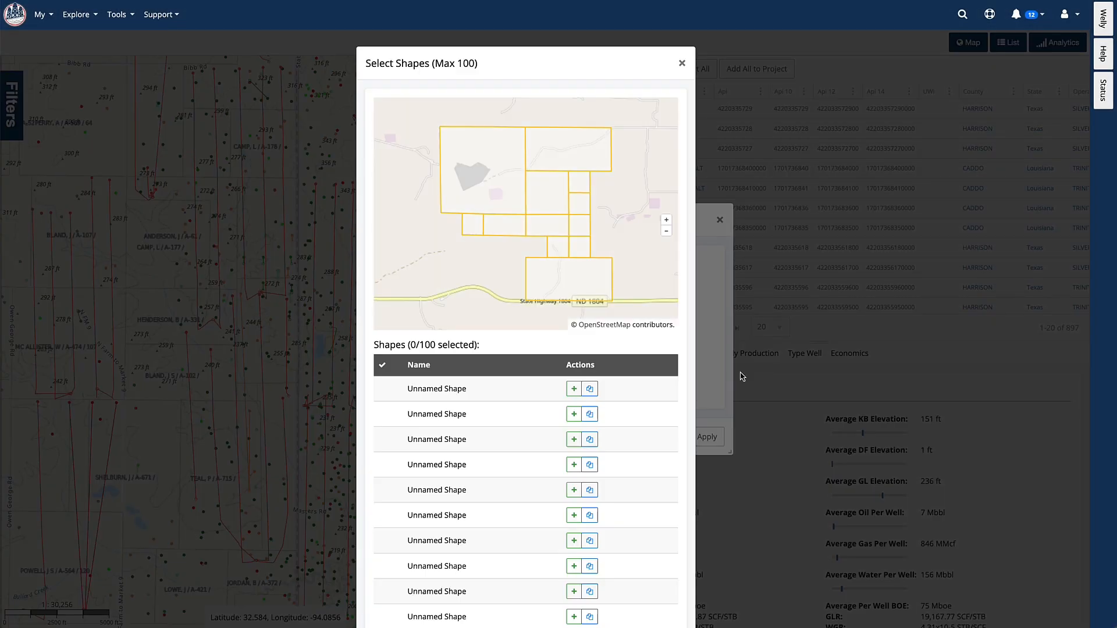
- Select twelve adjoining shapes on the shapefile preview map and confirm them as the area of interest
{"action": "left_click", "coordinate": [489, 182]}
{"action": "left_click", "coordinate": [558, 149]}
{"action": "left_click", "coordinate": [551, 200]}
{"action": "left_click", "coordinate": [581, 194]}
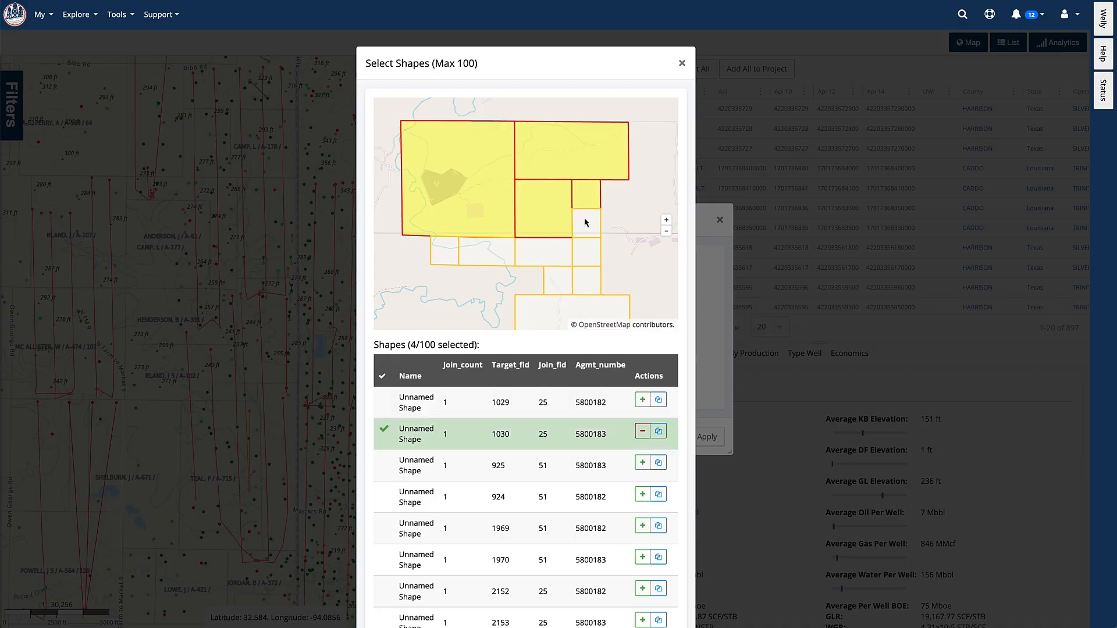
{"action": "left_click", "coordinate": [585, 220]}
{"action": "left_click", "coordinate": [587, 251]}
{"action": "left_click", "coordinate": [542, 258]}
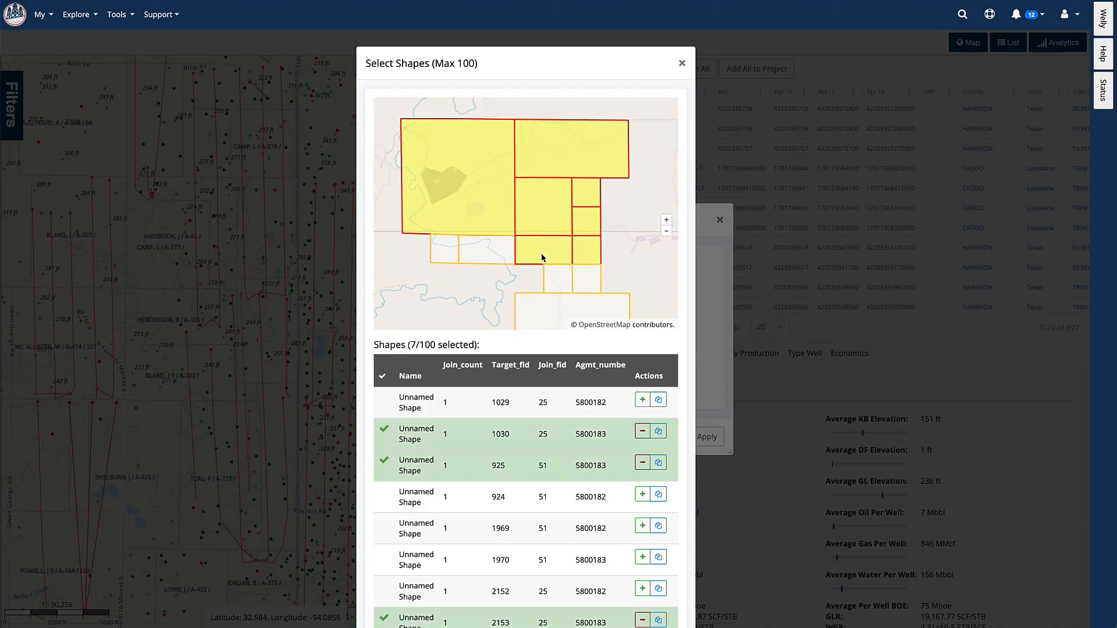
{"action": "left_click", "coordinate": [443, 255]}
{"action": "left_click", "coordinate": [472, 255]}
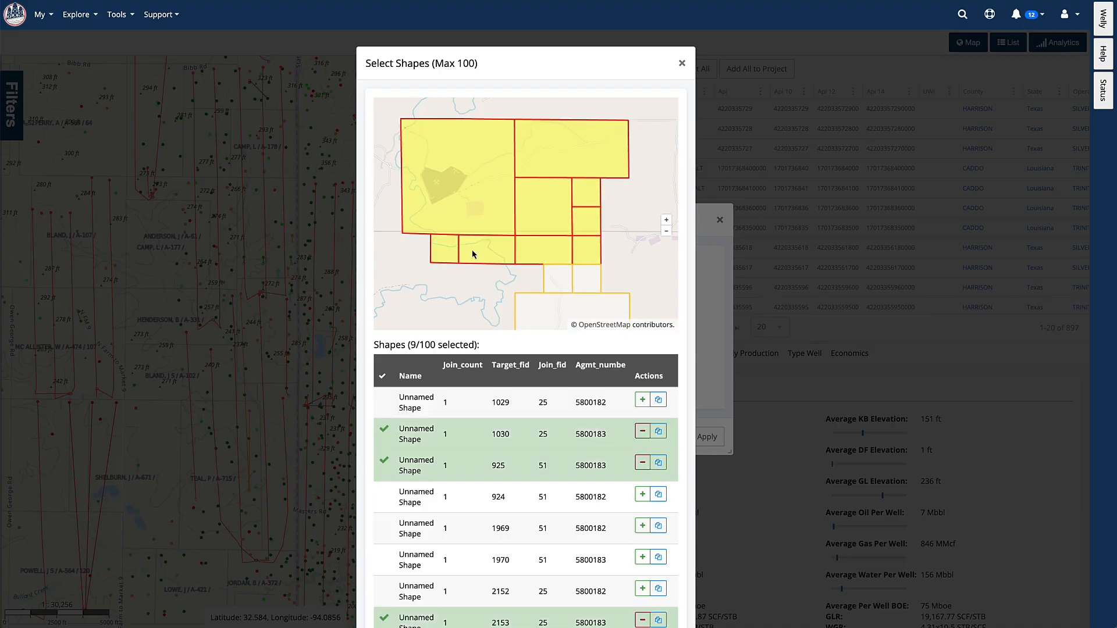
{"action": "left_click", "coordinate": [559, 286]}
{"action": "left_click", "coordinate": [586, 282]}
{"action": "left_click", "coordinate": [590, 308]}
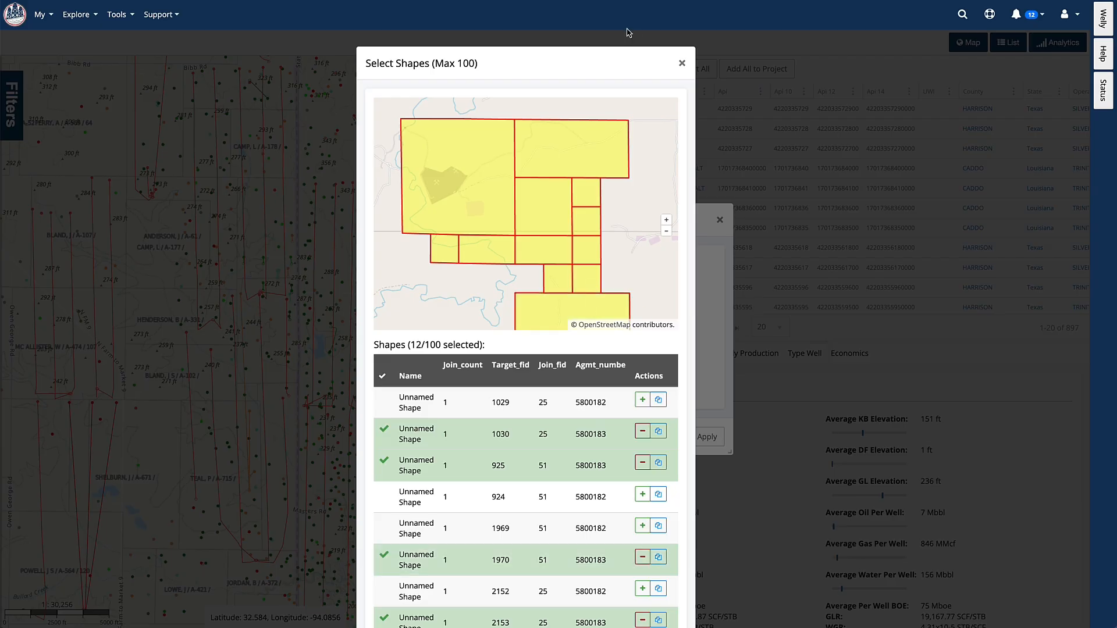
{"action": "scroll", "coordinate": [630, 40], "scroll_direction": "down", "scroll_amount": 1}
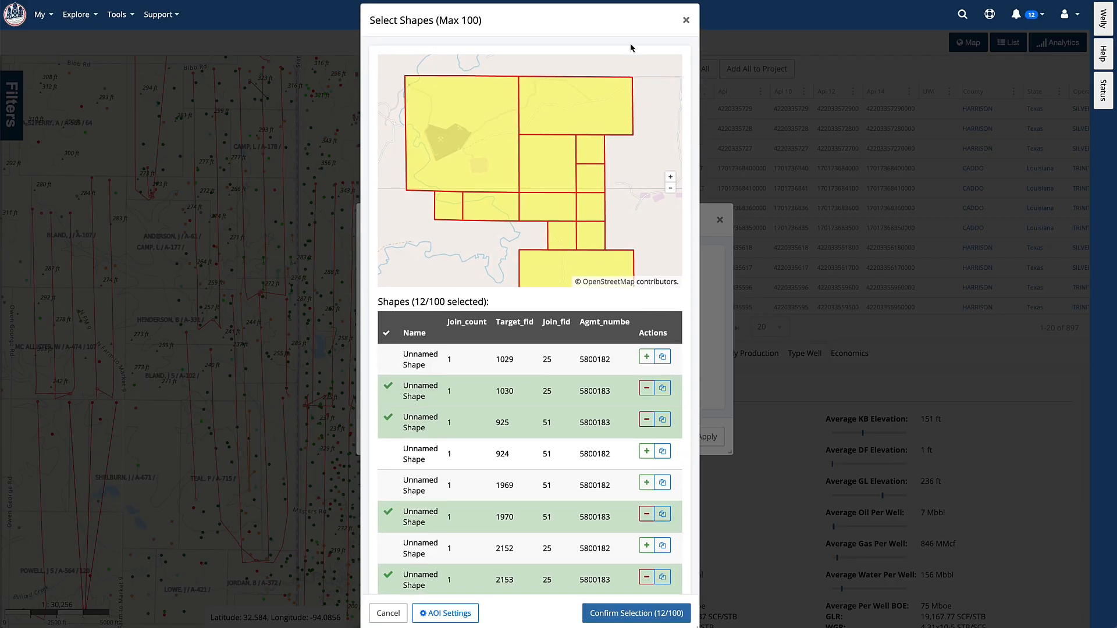
{"action": "left_click", "coordinate": [629, 613]}
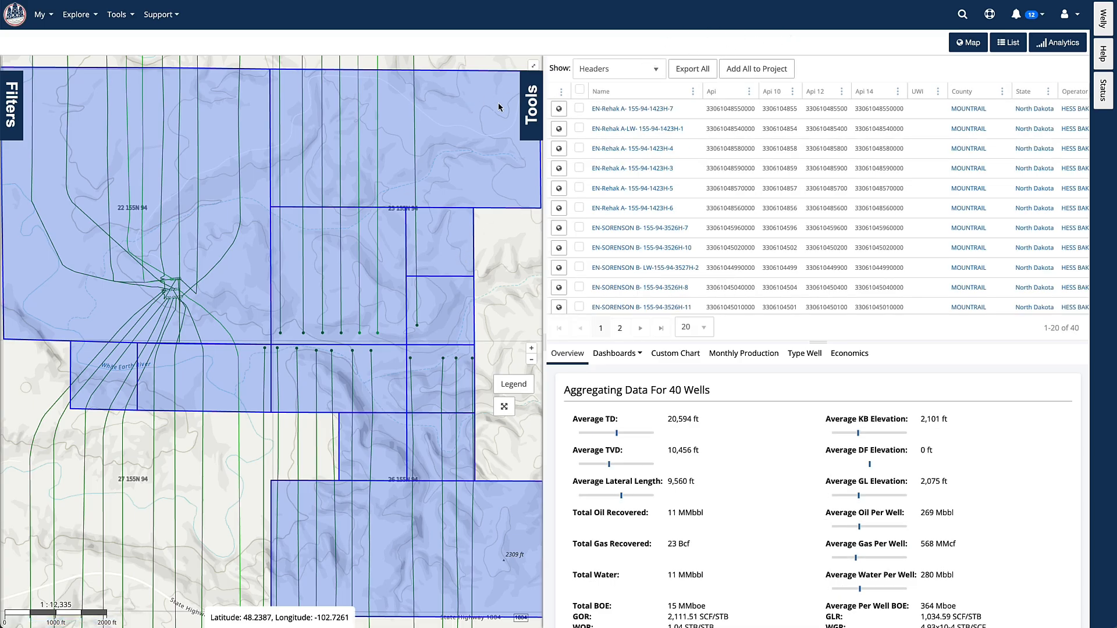
- Add a Drawing Layer with its default settings to the map layers
{"action": "left_click", "coordinate": [531, 115]}
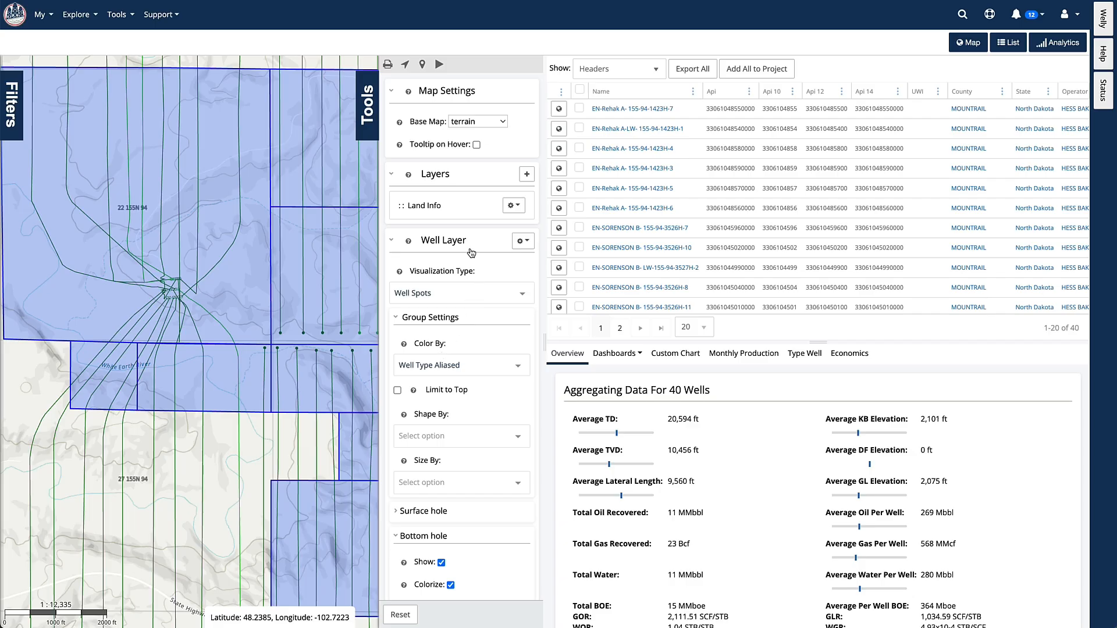
{"action": "left_click", "coordinate": [527, 176]}
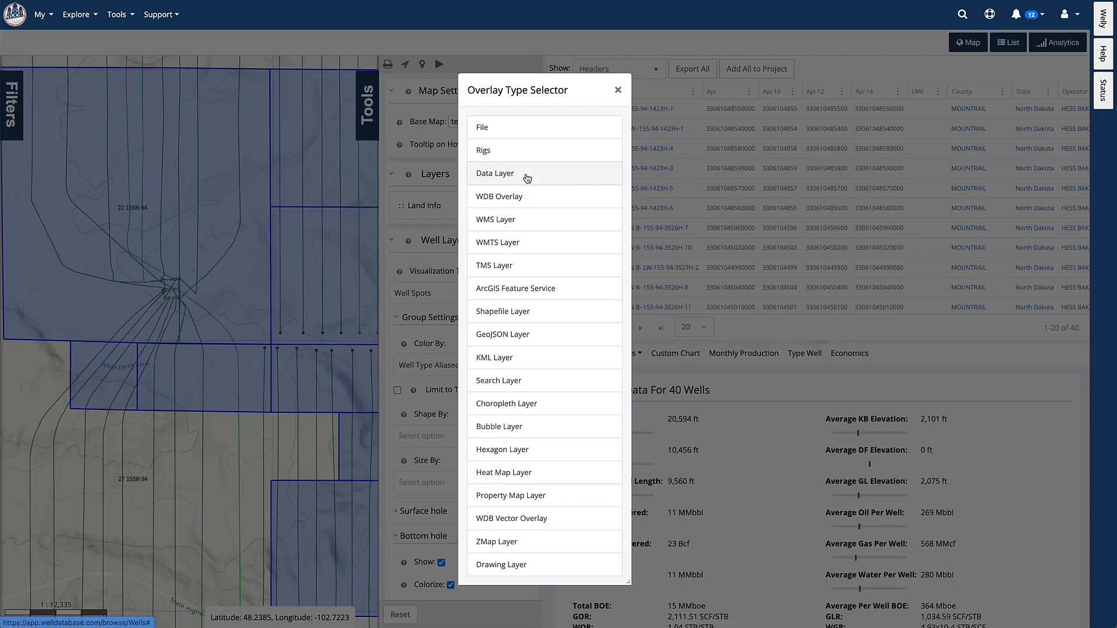
{"action": "left_click", "coordinate": [510, 565]}
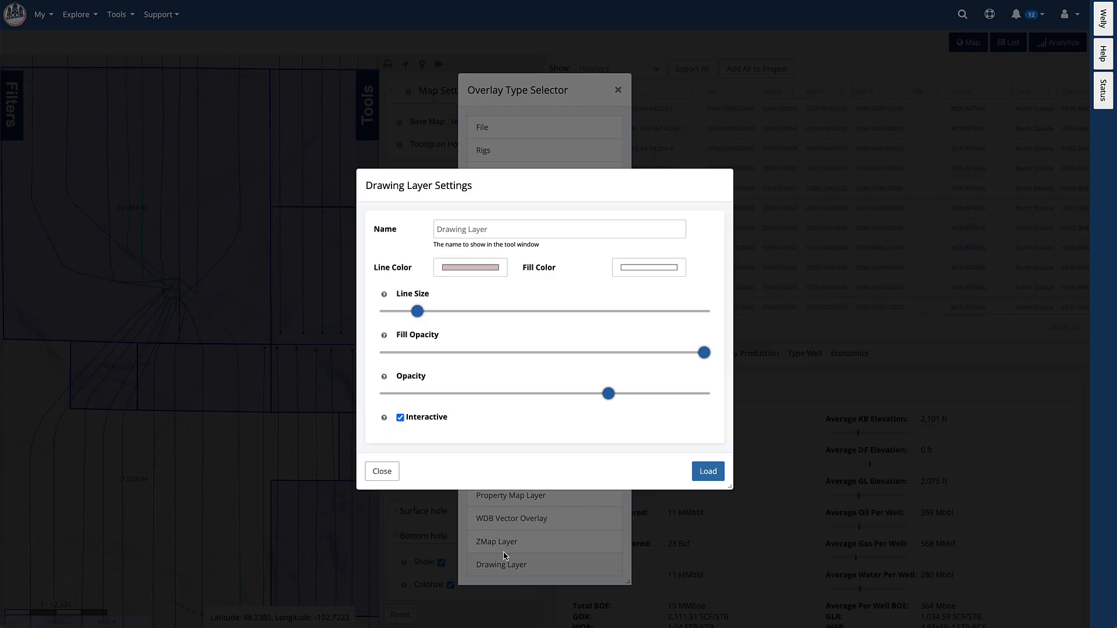
{"action": "left_click", "coordinate": [708, 471]}
- Import Sample Shapefile.zip into the new Drawing Layer
{"action": "left_click", "coordinate": [533, 118]}
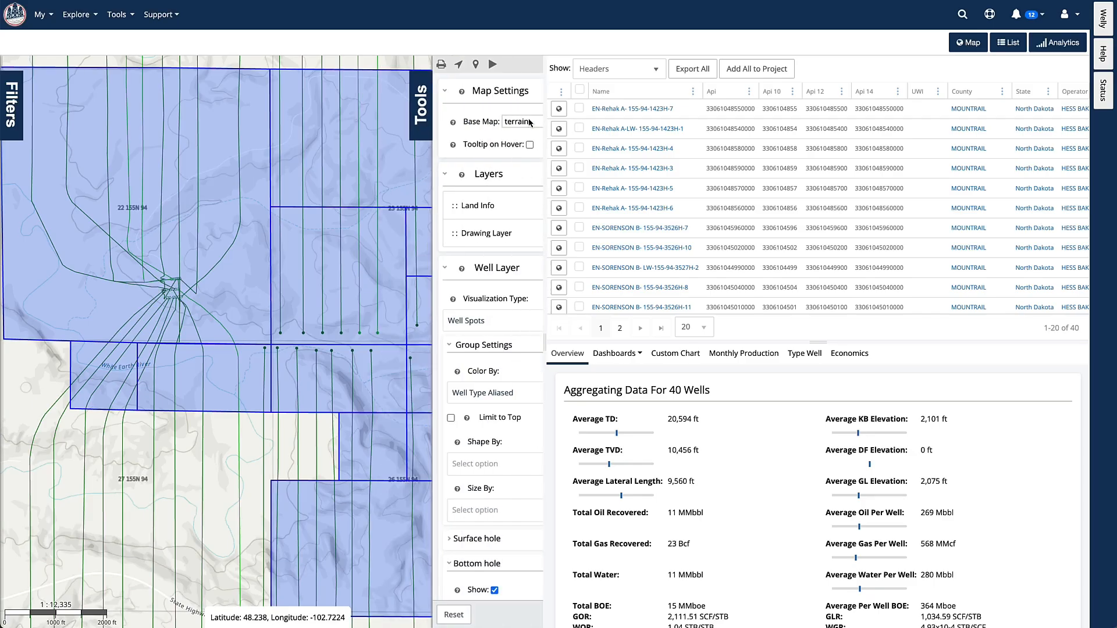
{"action": "left_click", "coordinate": [520, 236]}
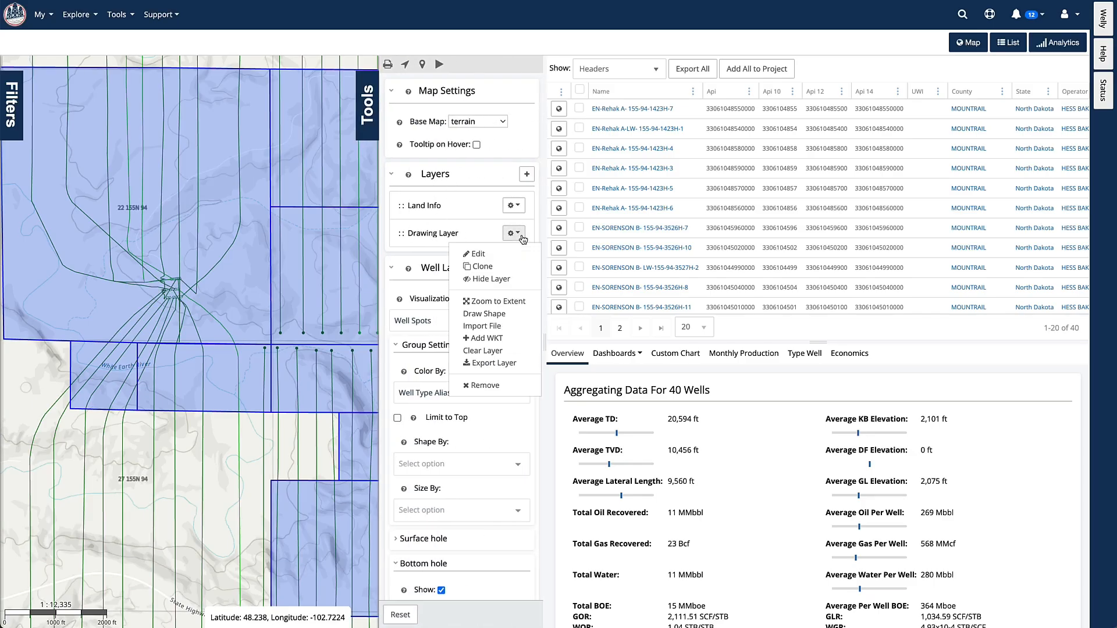
{"action": "left_click", "coordinate": [492, 327]}
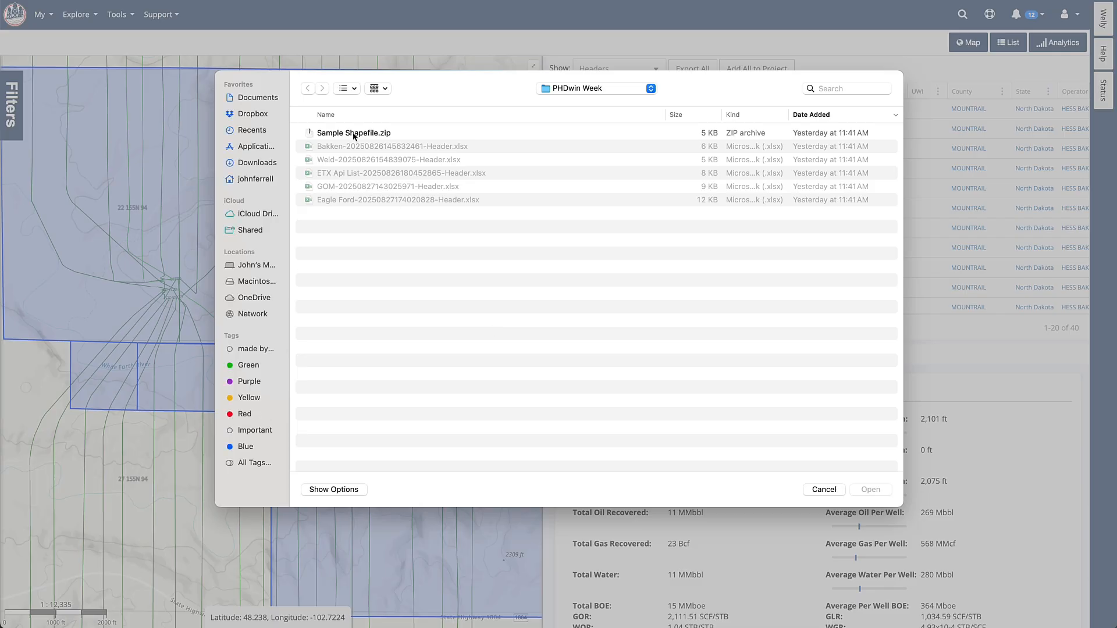
{"action": "left_click", "coordinate": [354, 133]}
{"action": "left_click", "coordinate": [881, 492]}
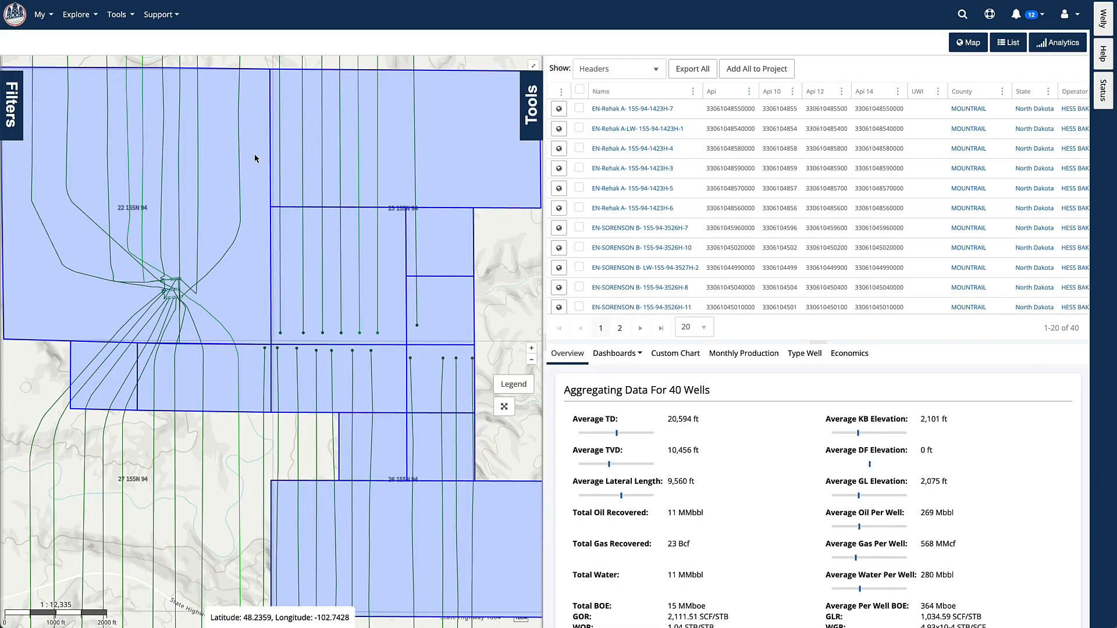
- Examine the Drawing Layer attributes of the large shape covering section 22 155N 94 on the map
{"action": "left_click", "coordinate": [218, 153]}
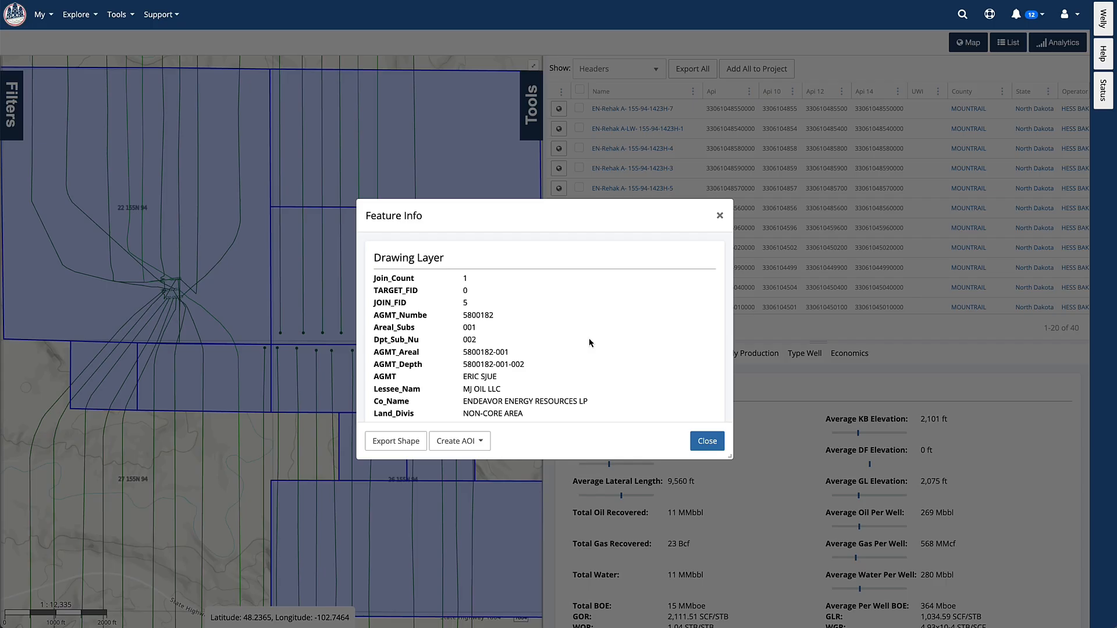
{"action": "scroll", "coordinate": [589, 343], "scroll_direction": "down", "scroll_amount": 2}
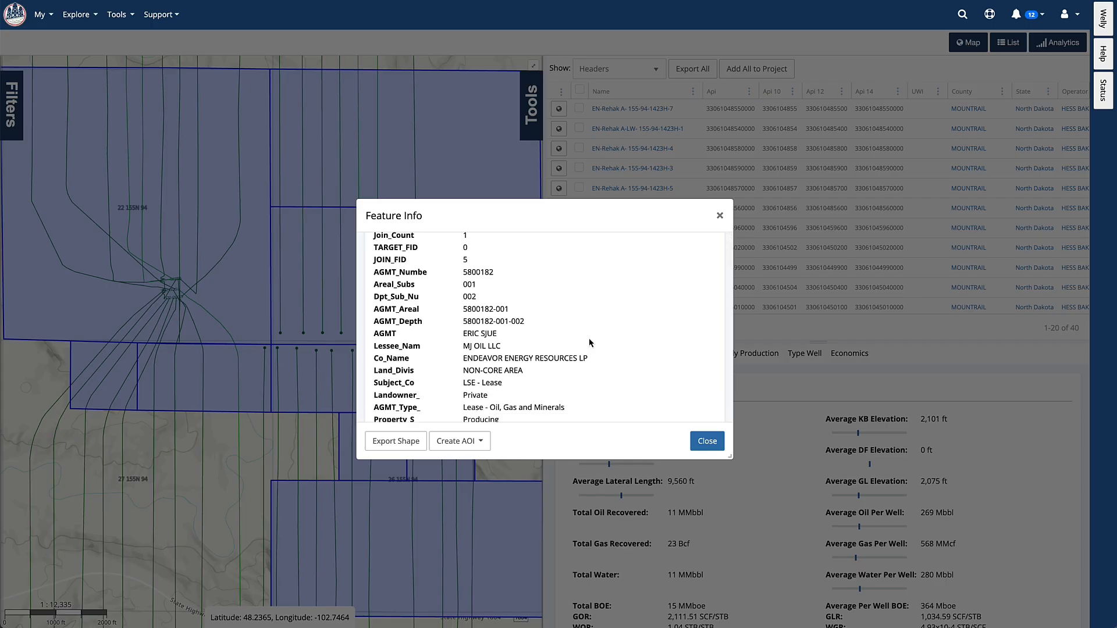
{"action": "scroll", "coordinate": [589, 343], "scroll_direction": "down", "scroll_amount": 2}
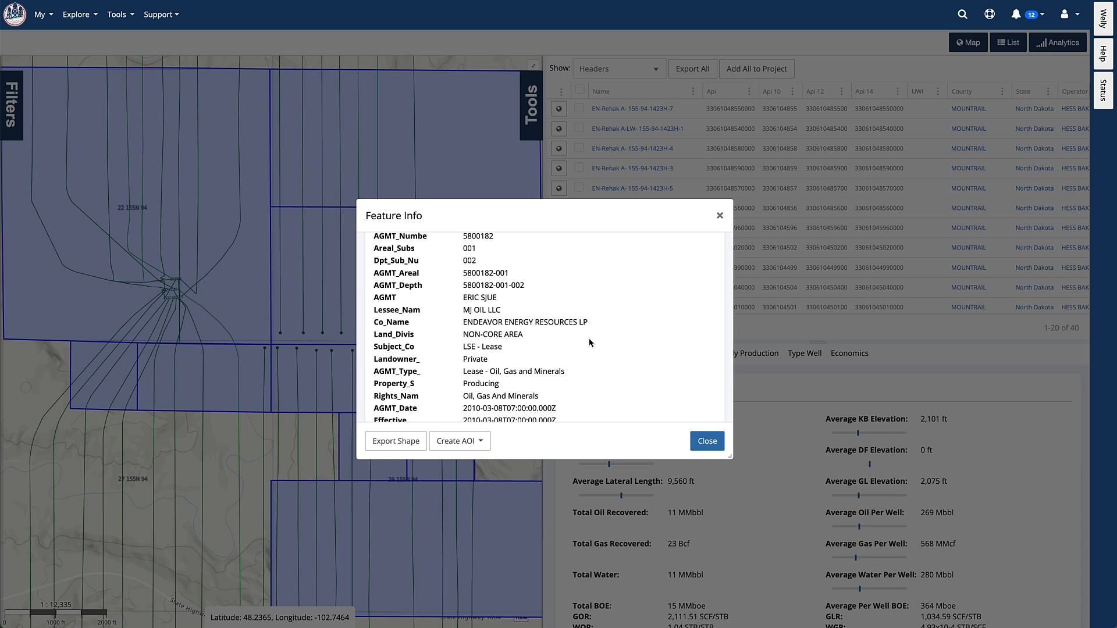
{"action": "scroll", "coordinate": [589, 342], "scroll_direction": "down", "scroll_amount": 2}
{"action": "scroll", "coordinate": [589, 343], "scroll_direction": "down", "scroll_amount": 10}
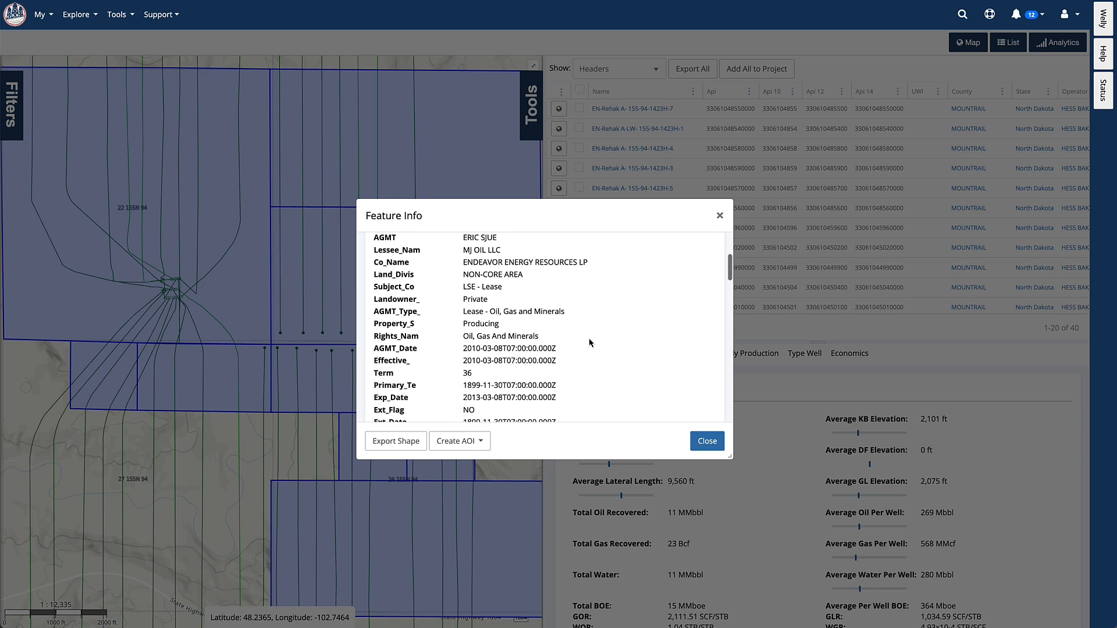
{"action": "scroll", "coordinate": [590, 342], "scroll_direction": "up", "scroll_amount": 9}
{"action": "scroll", "coordinate": [590, 342], "scroll_direction": "up", "scroll_amount": 3}
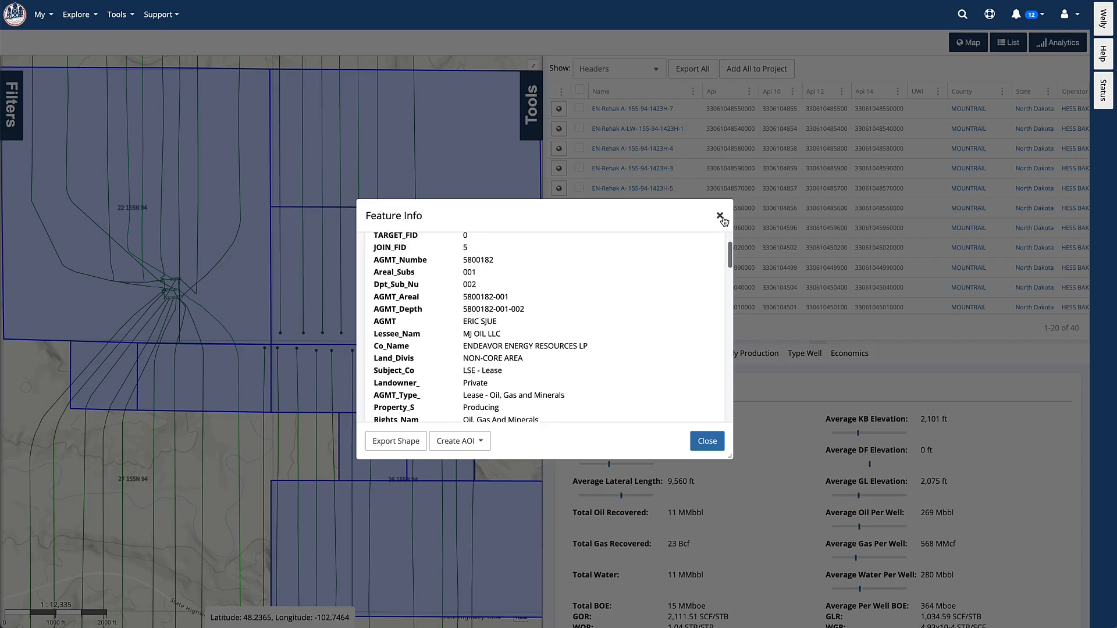
{"action": "left_click", "coordinate": [720, 215]}
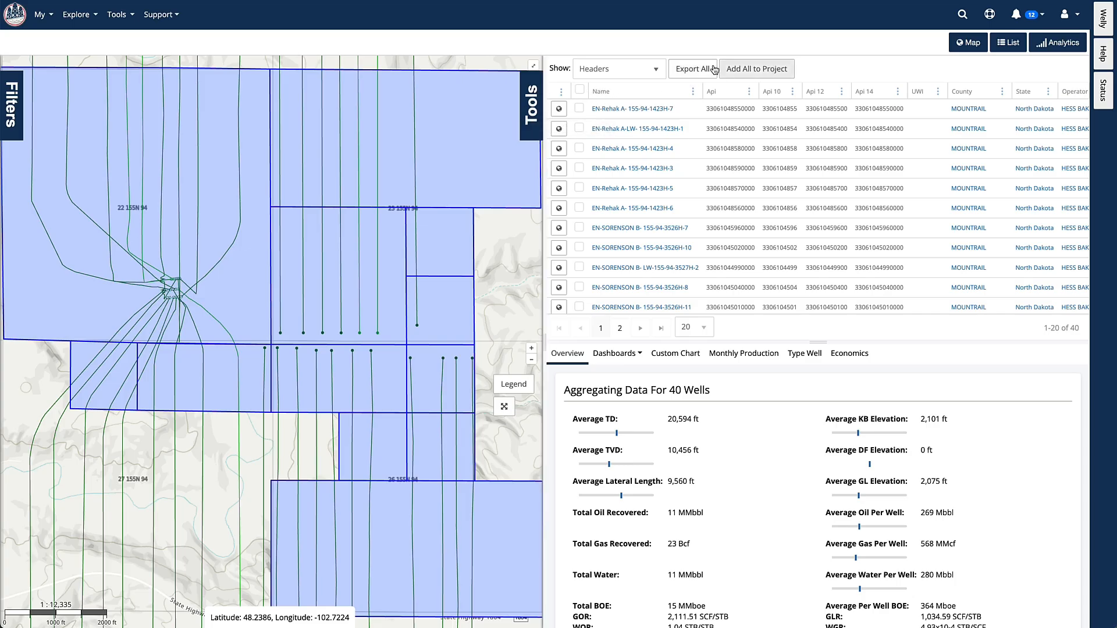
- Start adding all the filtered wells to a project and create a new M & A project named Bakken Deal for them
{"action": "left_click", "coordinate": [745, 71]}
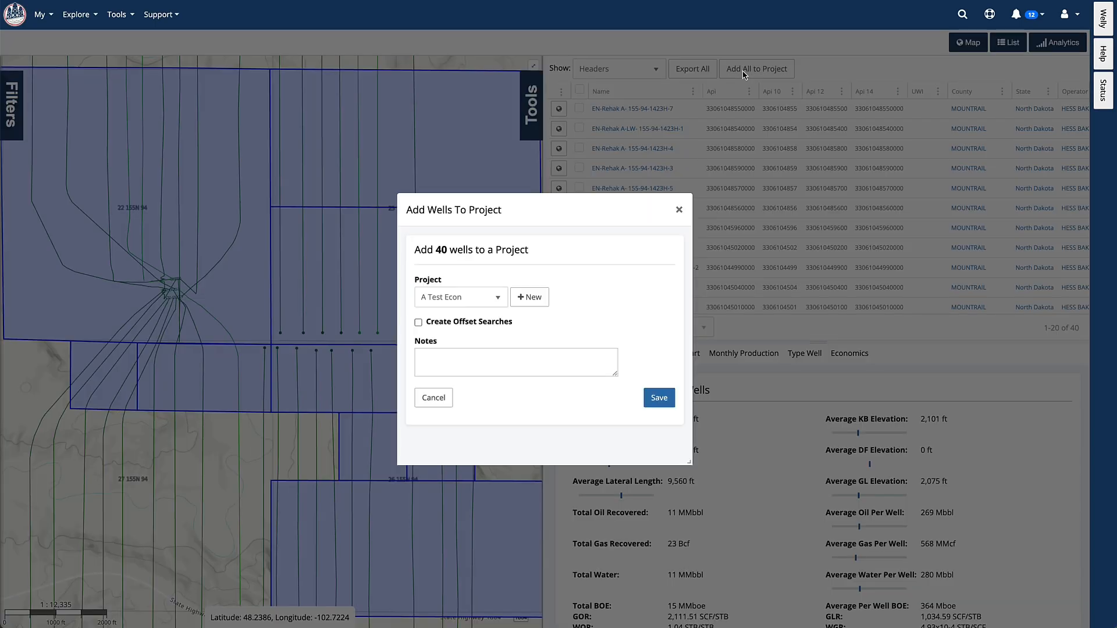
{"action": "left_click", "coordinate": [535, 297]}
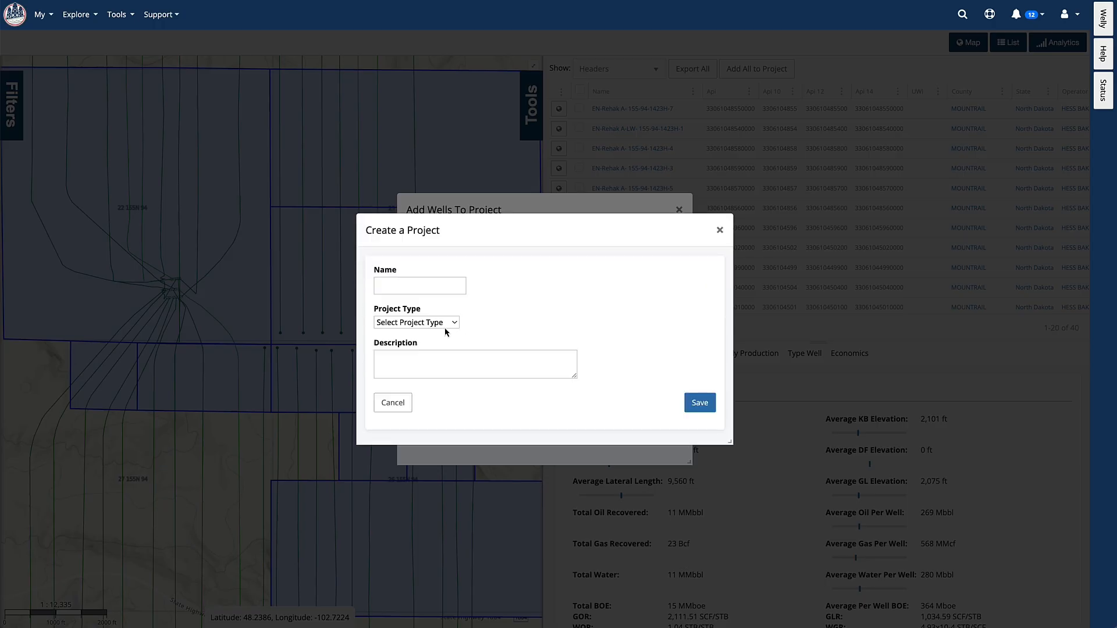
{"action": "left_click", "coordinate": [422, 285]}
{"action": "type", "text": "B"}
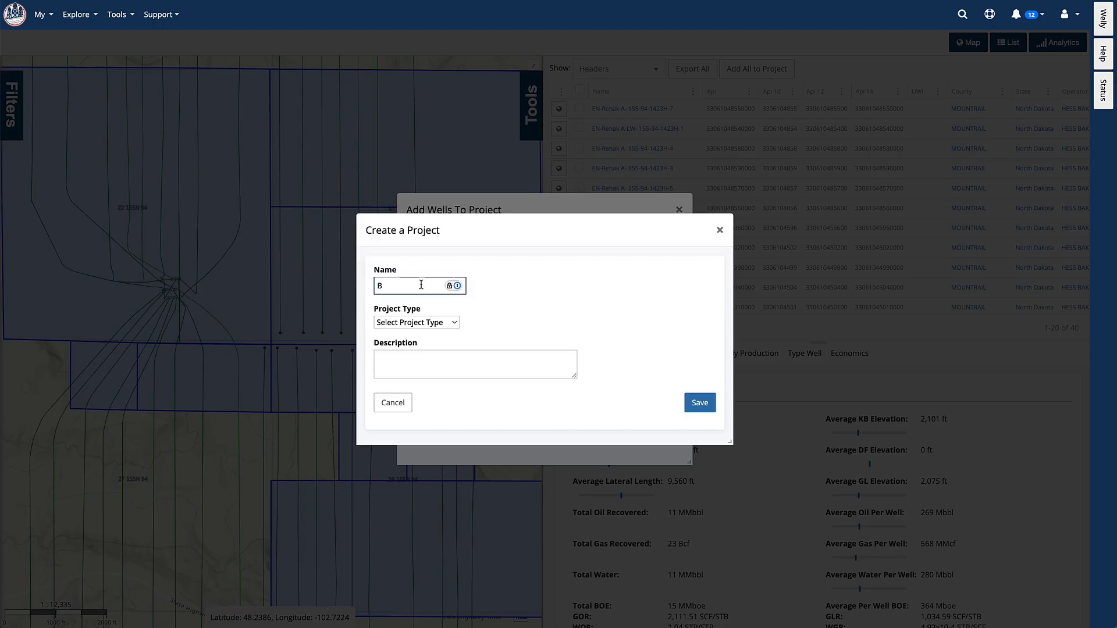
{"action": "type", "text": "akken Deal"}
{"action": "left_click", "coordinate": [455, 324]}
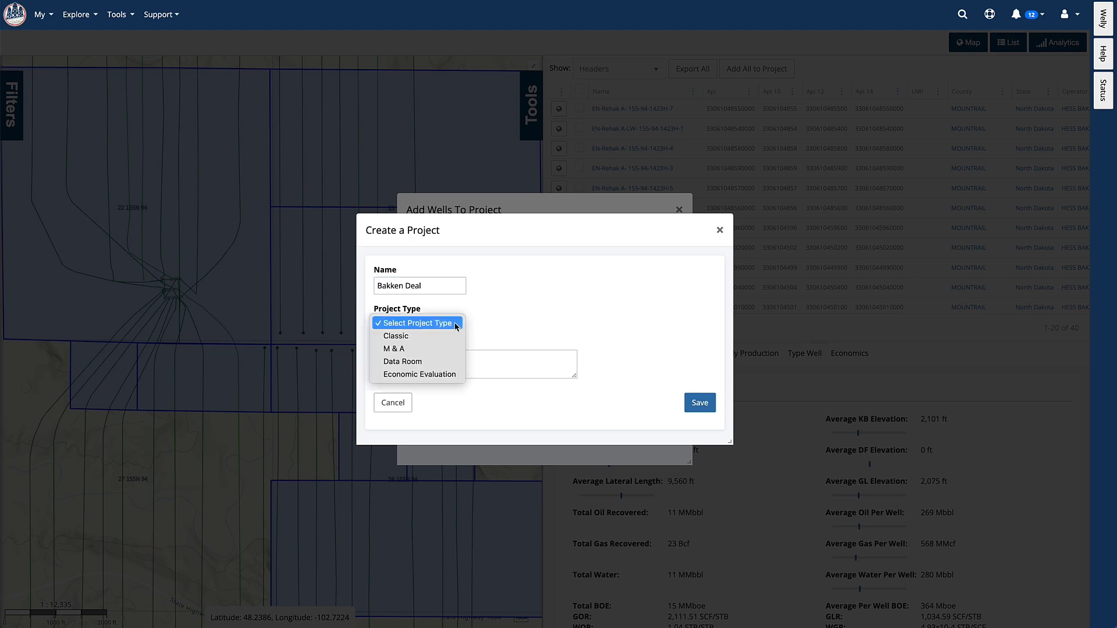
{"action": "left_click", "coordinate": [404, 352]}
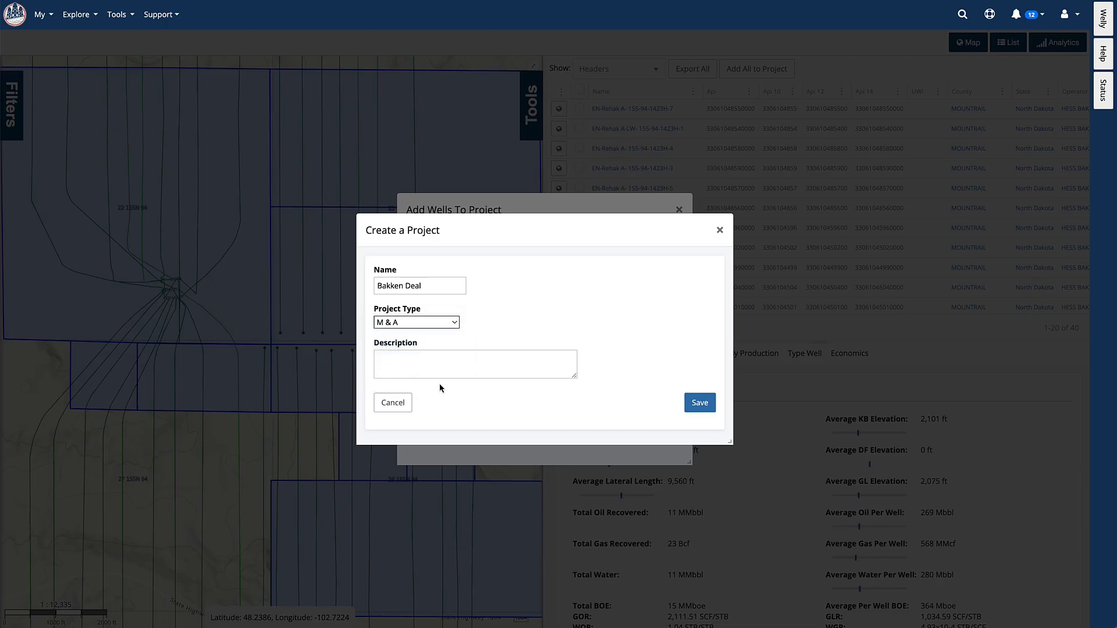
{"action": "left_click", "coordinate": [459, 361]}
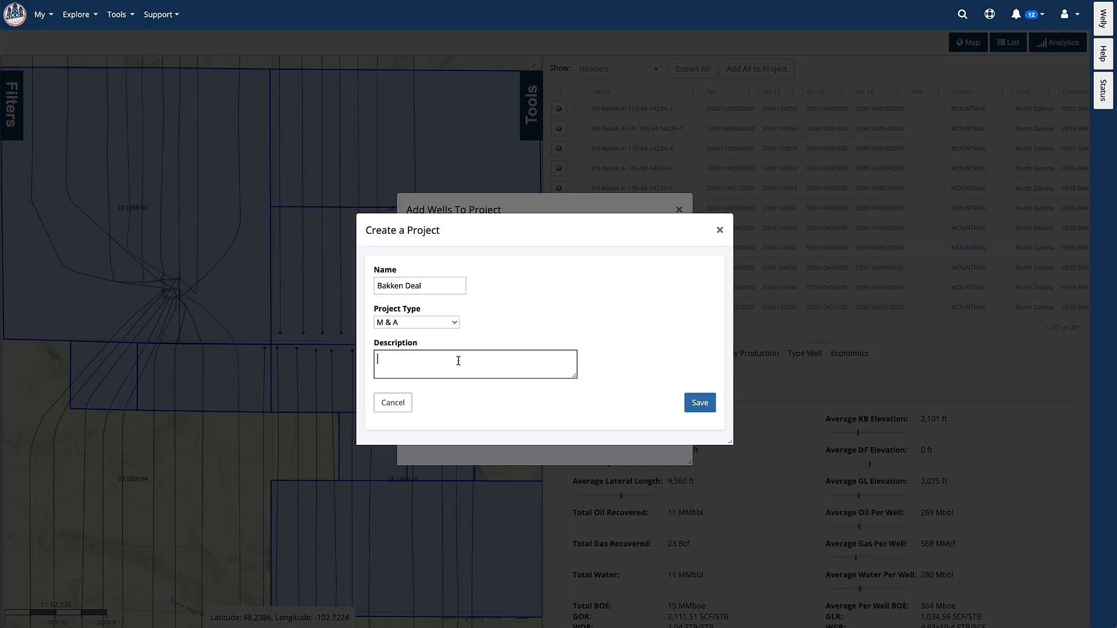
{"action": "left_click", "coordinate": [700, 404]}
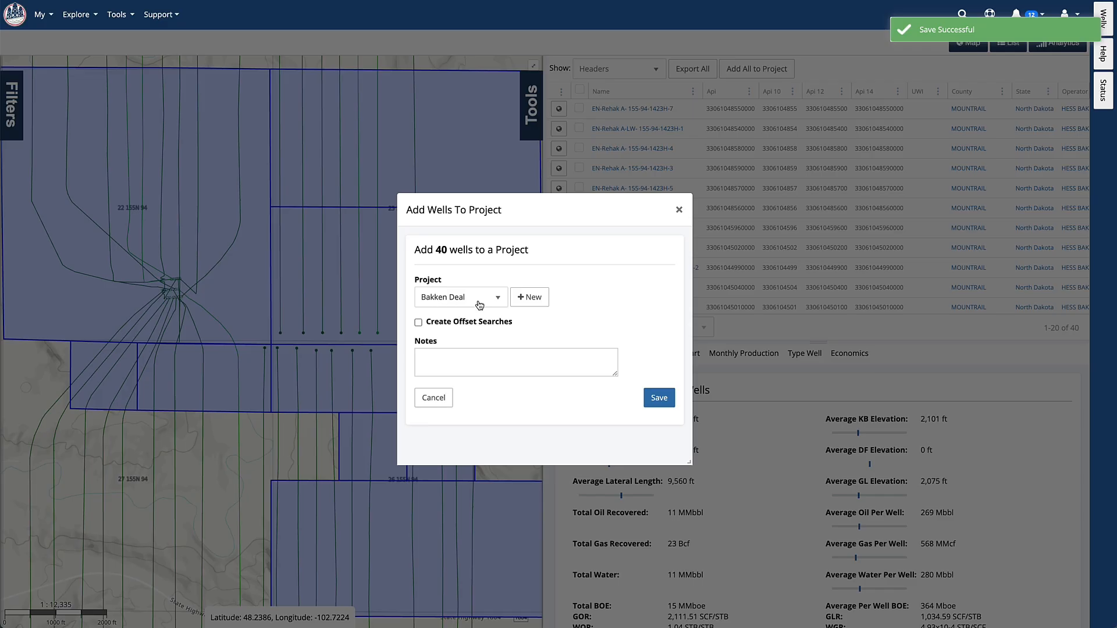
- Add the wells to Bakken Deal with offset searches at 5 miles, AOI basis Well Envelope and the note "Active Producers"
{"action": "left_click", "coordinate": [423, 325]}
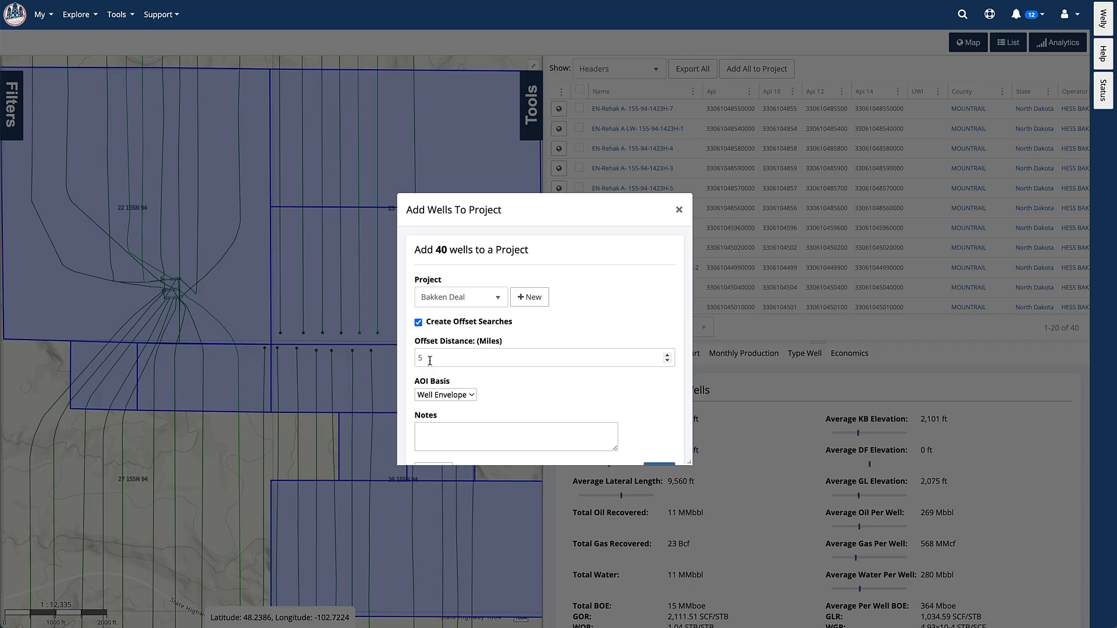
{"action": "left_click", "coordinate": [470, 397]}
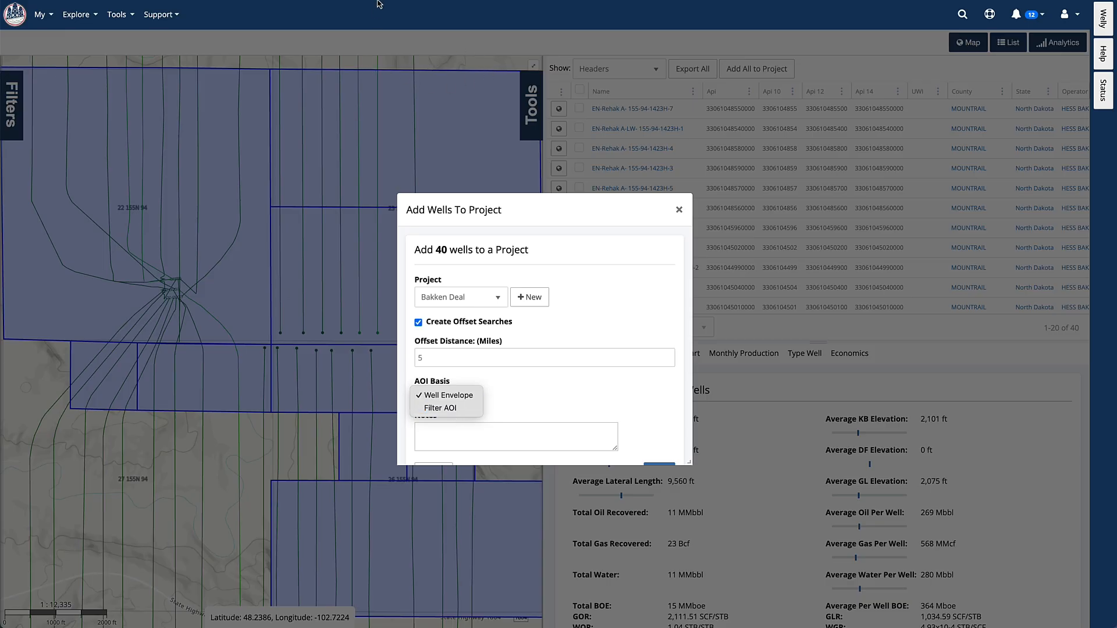
{"action": "left_click", "coordinate": [451, 397]}
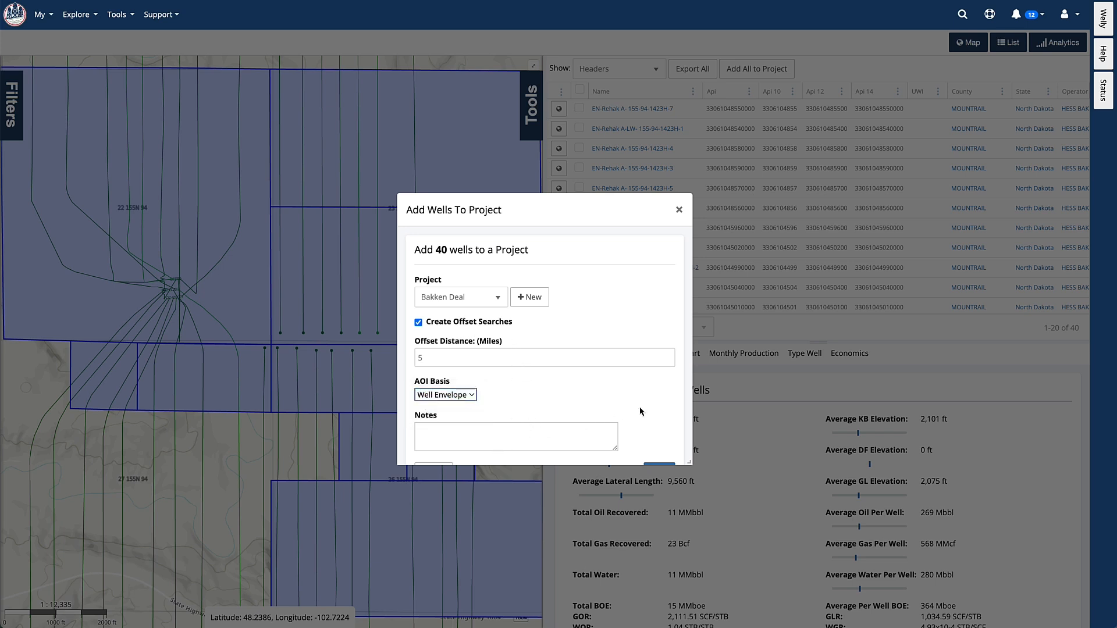
{"action": "left_click", "coordinate": [530, 438]}
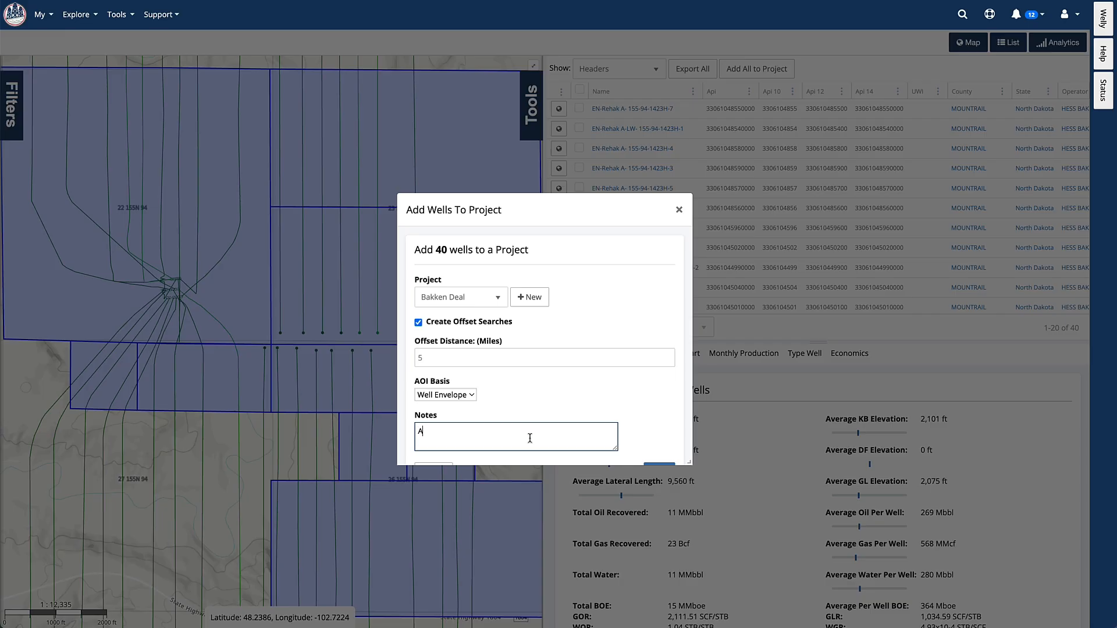
{"action": "type", "text": "Active Producers"}
{"action": "scroll", "coordinate": [640, 345], "scroll_direction": "down", "scroll_amount": 2}
{"action": "left_click", "coordinate": [659, 424]}
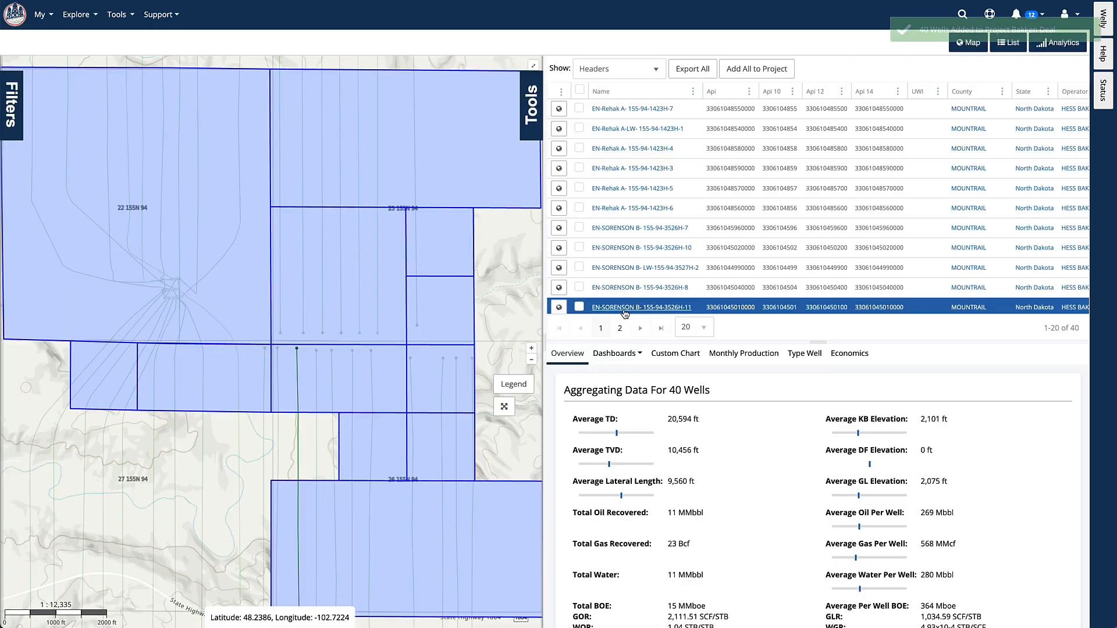
- Open the Bakken Deal project and go to its administration settings
{"action": "left_click", "coordinate": [1028, 30]}
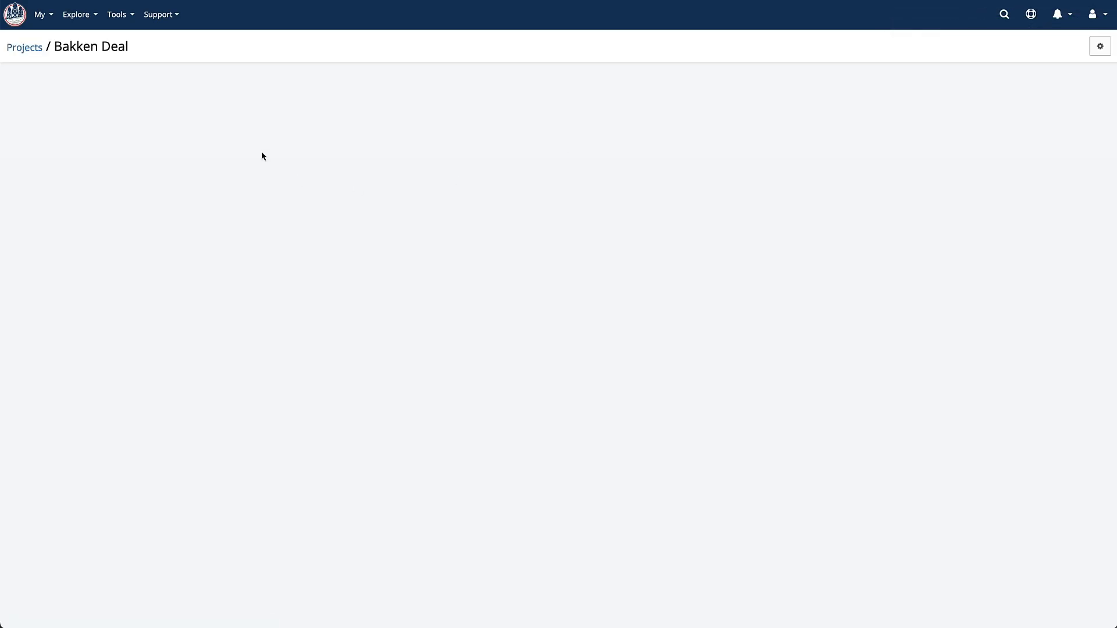
{"action": "left_click", "coordinate": [42, 16]}
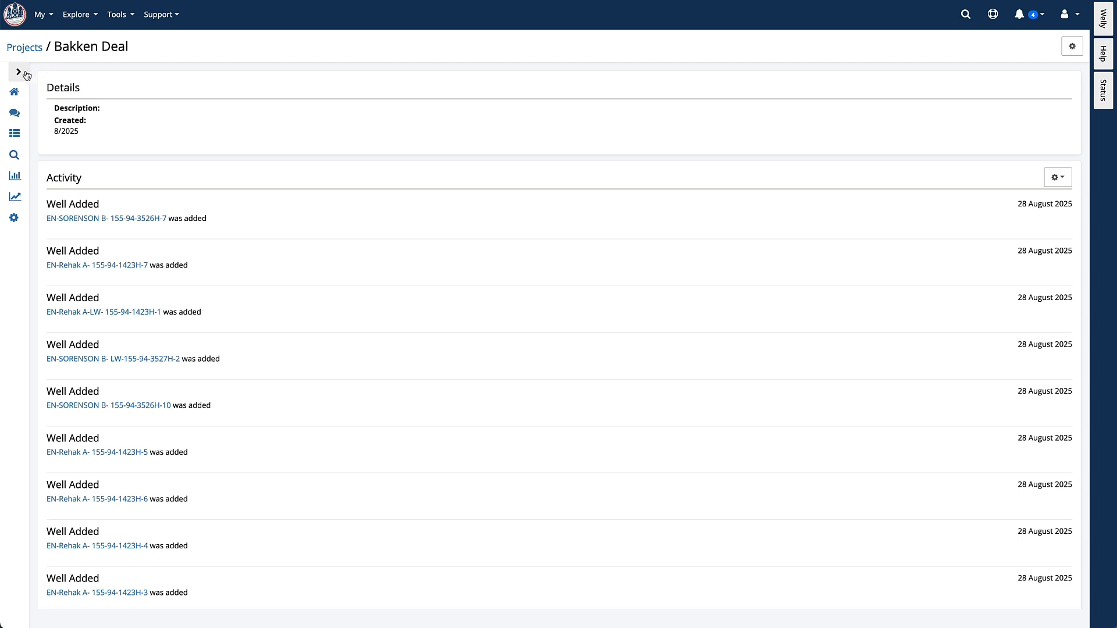
{"action": "left_click", "coordinate": [25, 220]}
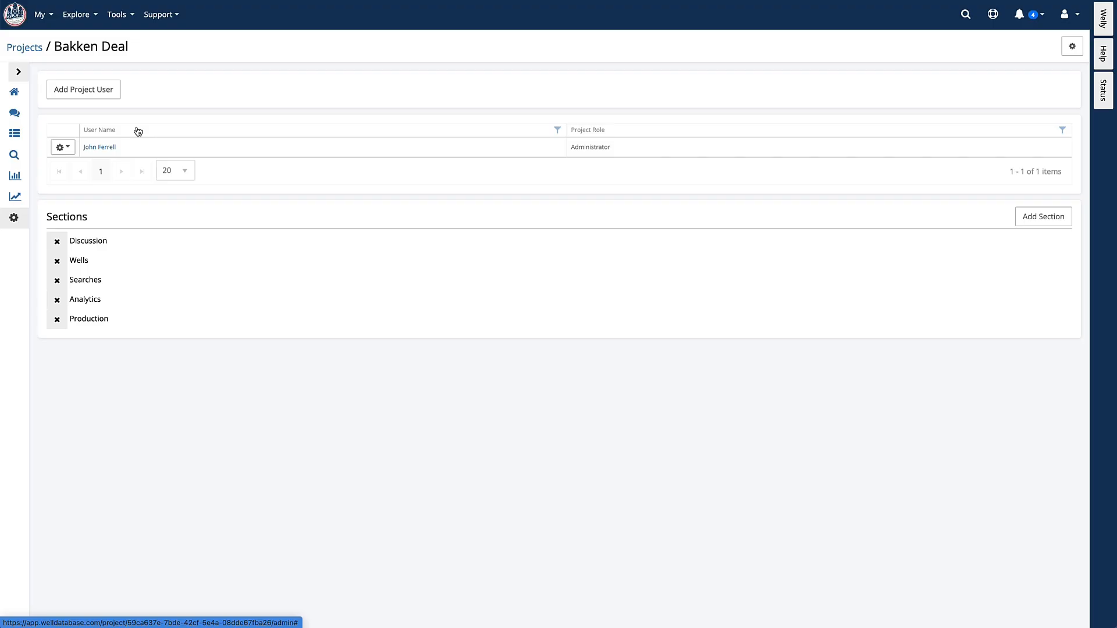
{"action": "left_click", "coordinate": [93, 96]}
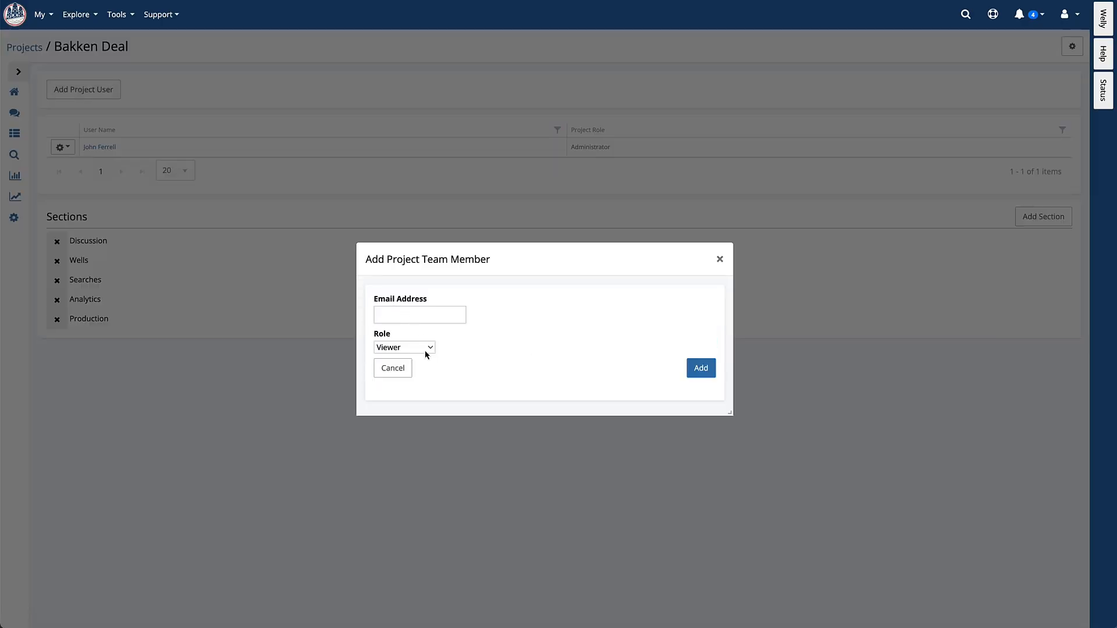
{"action": "left_click", "coordinate": [425, 350]}
{"action": "left_click", "coordinate": [427, 349]}
{"action": "left_click", "coordinate": [720, 260]}
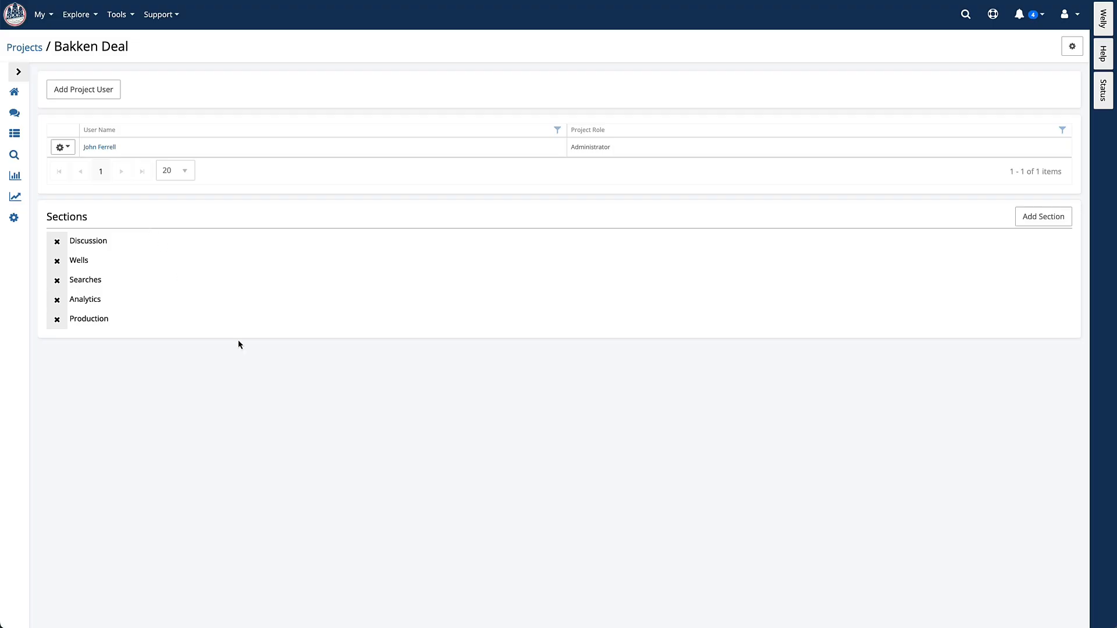
- Add a Files section to the Bakken Deal project
{"action": "left_click", "coordinate": [1047, 217]}
{"action": "left_click", "coordinate": [582, 332]}
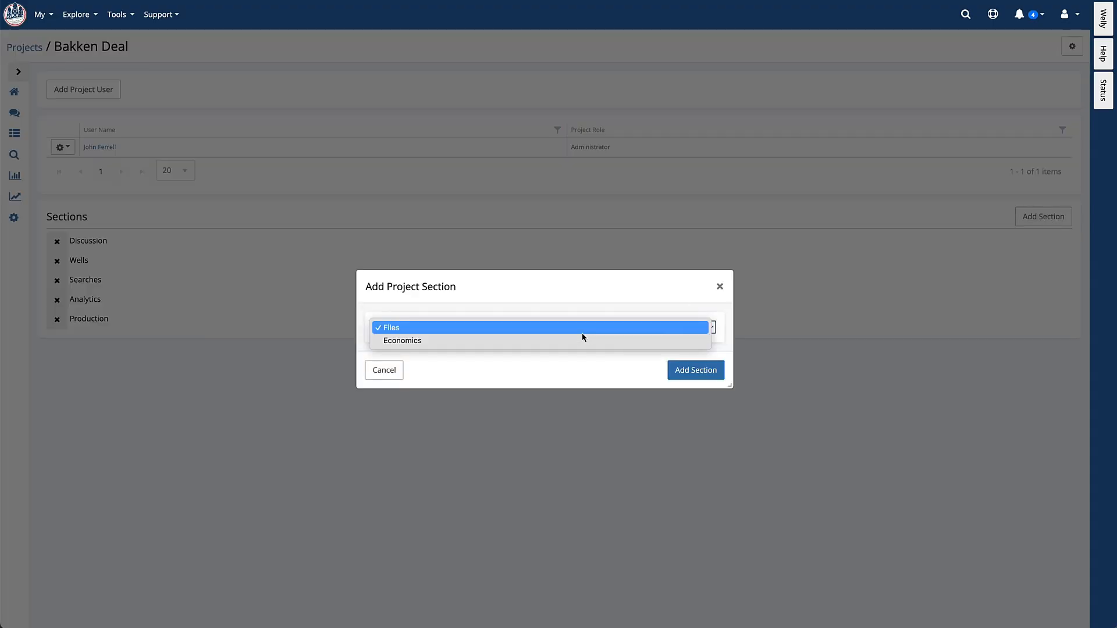
{"action": "left_click", "coordinate": [573, 333]}
{"action": "left_click", "coordinate": [693, 369]}
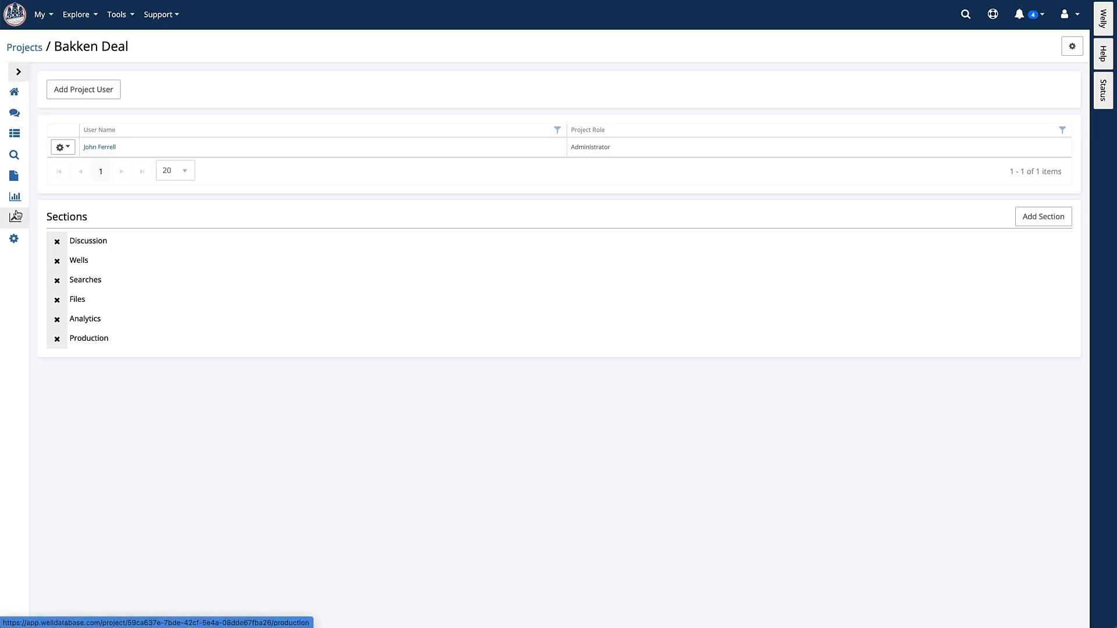
- Review the project's activity feed and post the topic "These wells are great" in its discussion
{"action": "left_click", "coordinate": [14, 93]}
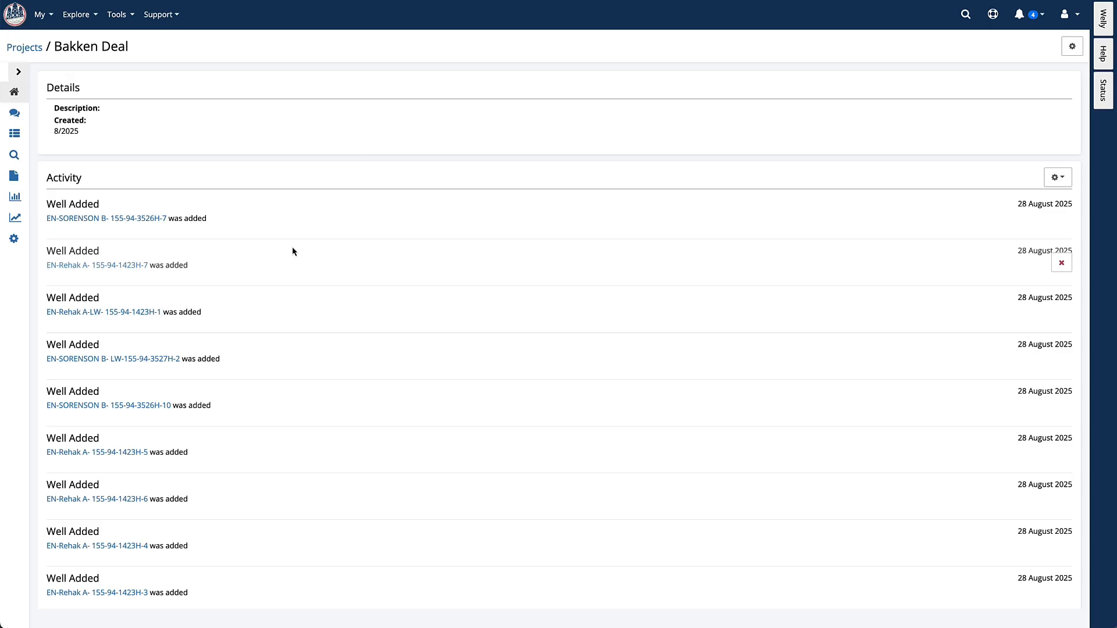
{"action": "scroll", "coordinate": [356, 282], "scroll_direction": "down", "scroll_amount": 3}
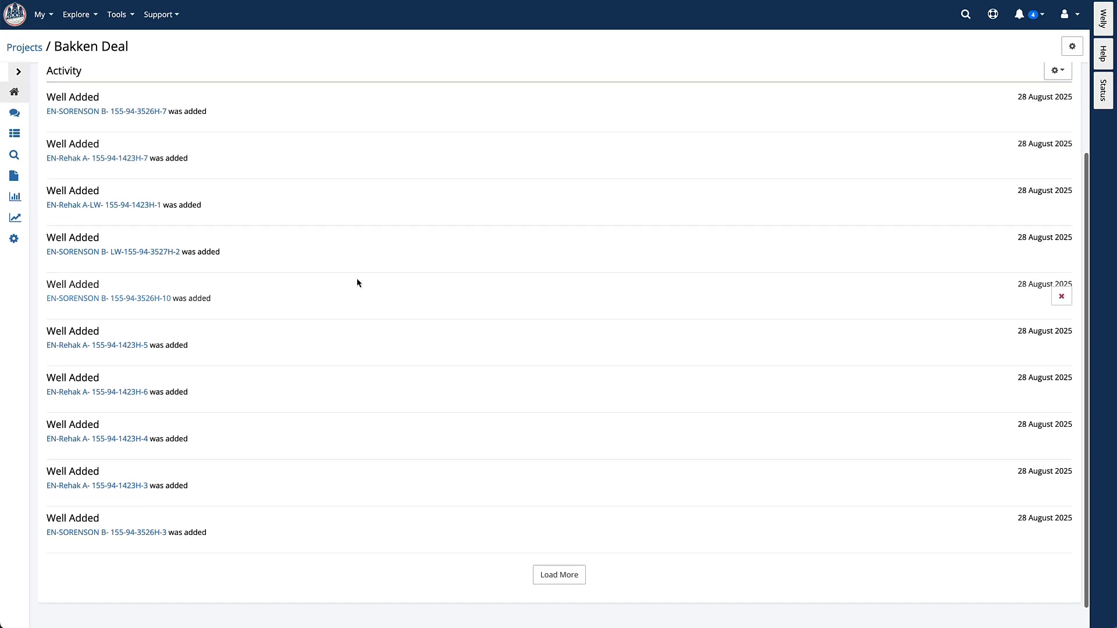
{"action": "scroll", "coordinate": [357, 282], "scroll_direction": "up", "scroll_amount": 3}
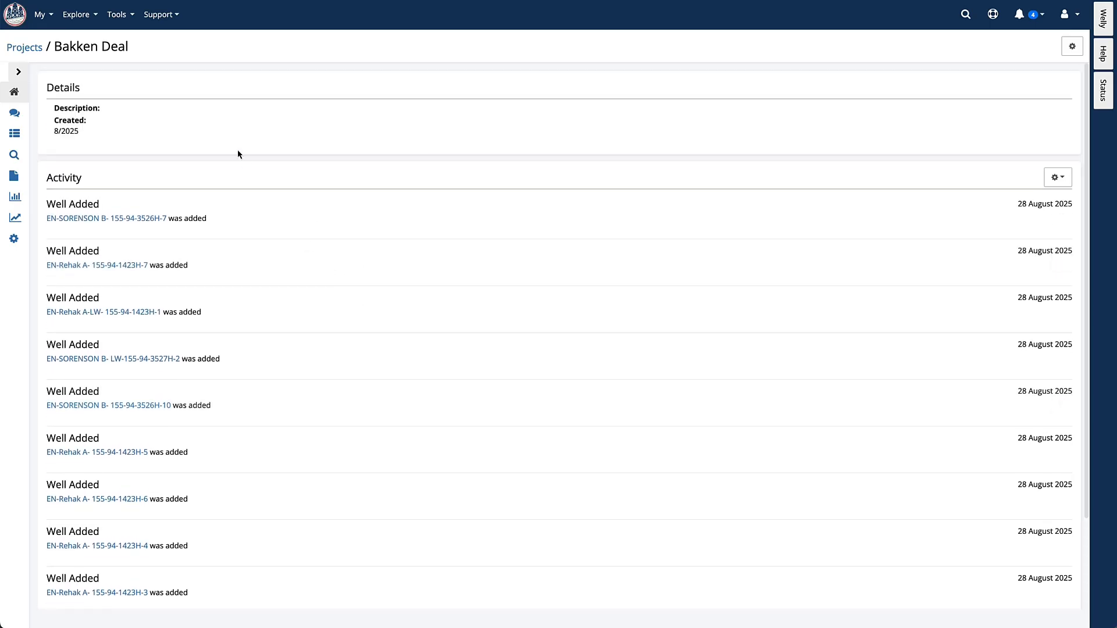
{"action": "left_click", "coordinate": [16, 115]}
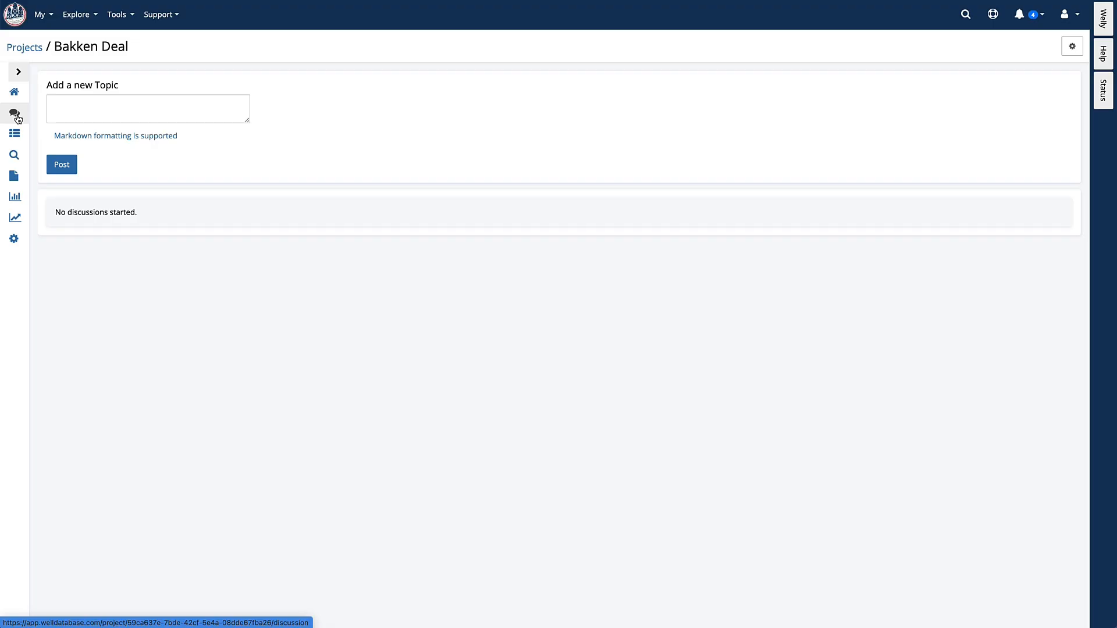
{"action": "left_click", "coordinate": [93, 111]}
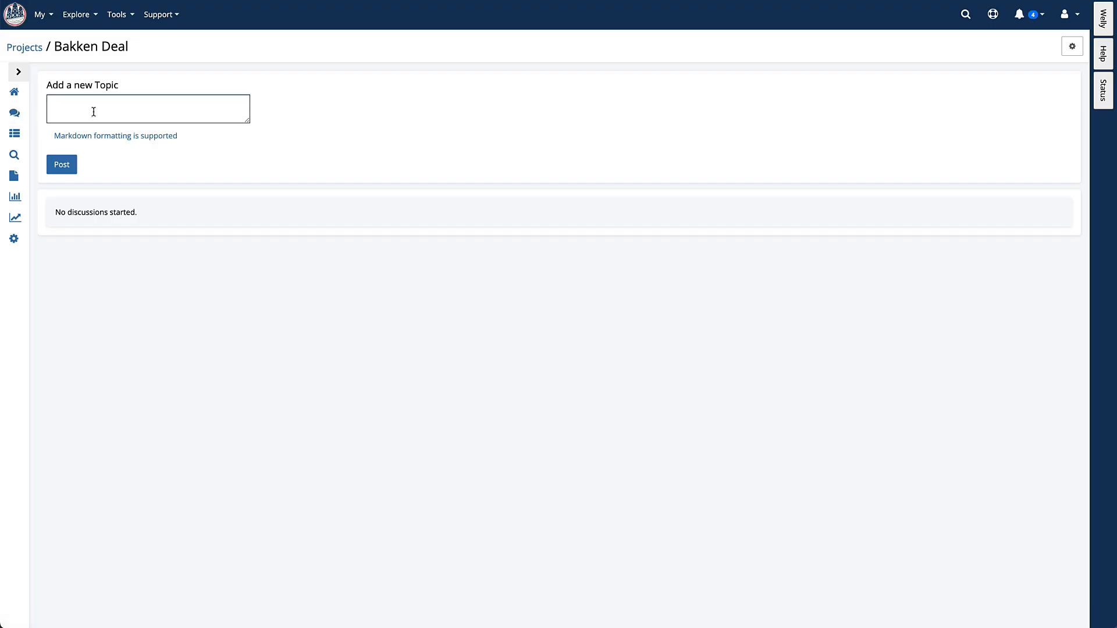
{"action": "type", "text": "These wells are great"}
{"action": "left_click", "coordinate": [73, 164]}
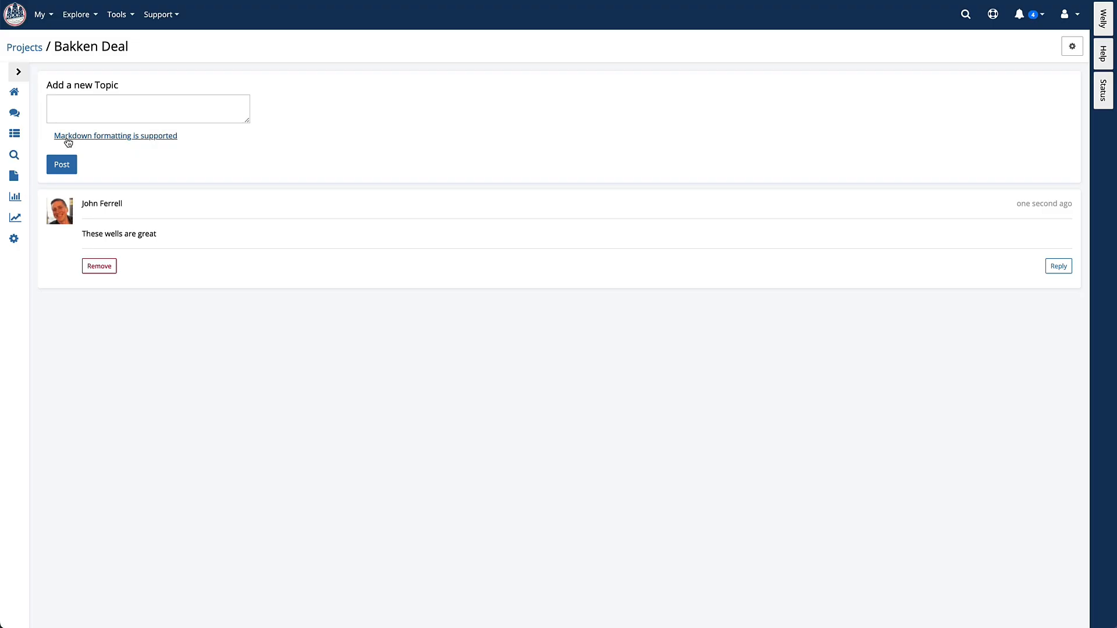
- Look through the project's well list and open the details of well EN-JEFFREY A 155-94-2734H-4
{"action": "left_click", "coordinate": [16, 134]}
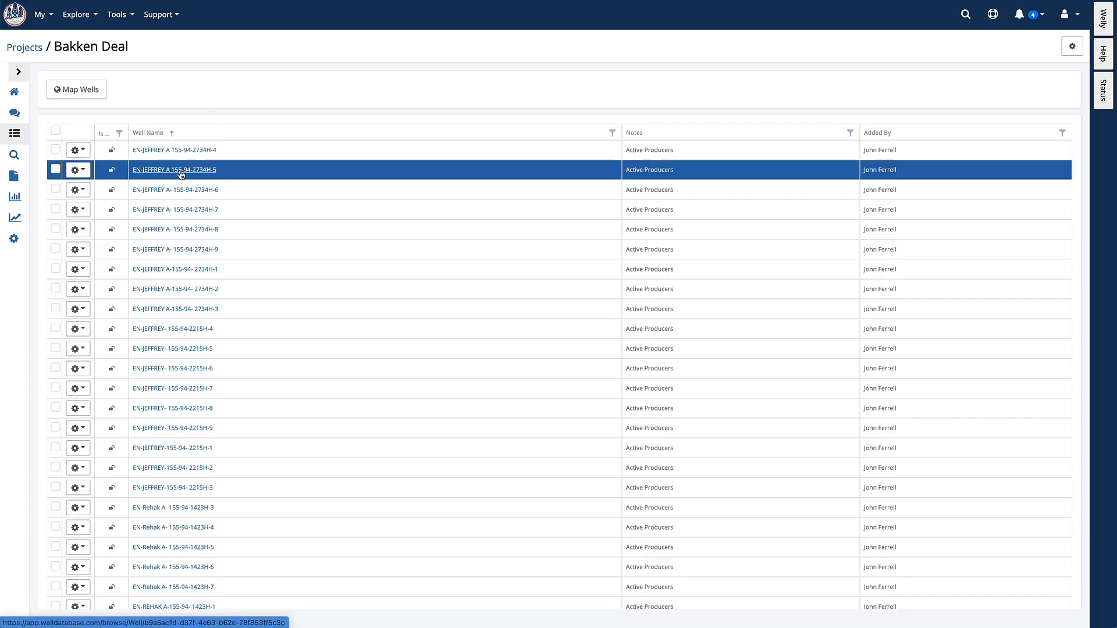
{"action": "scroll", "coordinate": [201, 507], "scroll_direction": "down", "scroll_amount": 1}
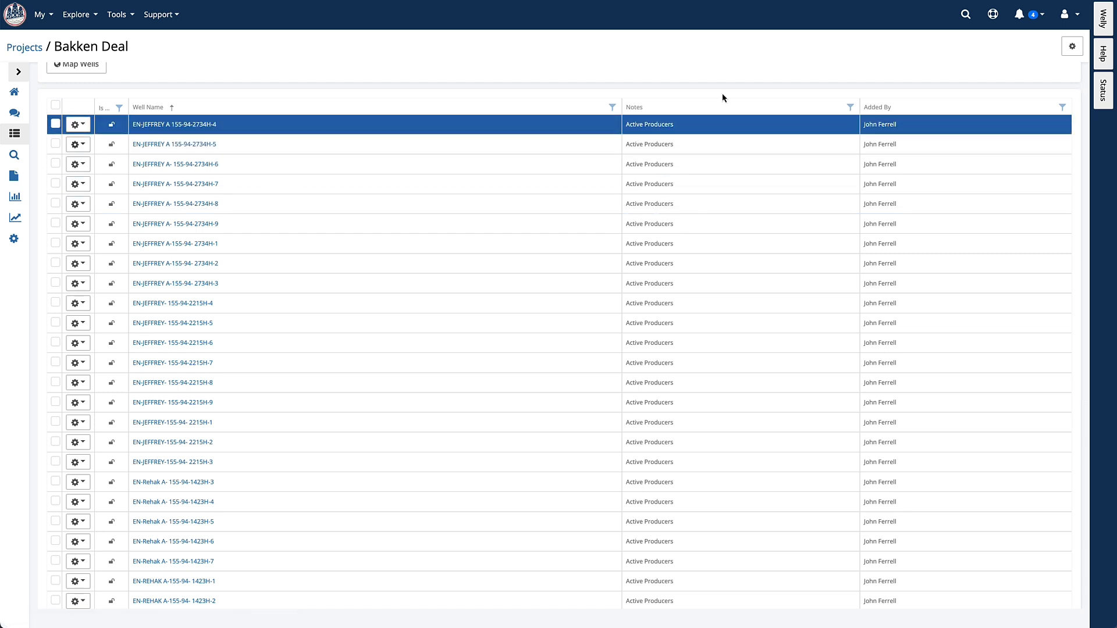
{"action": "scroll", "coordinate": [268, 209], "scroll_direction": "up", "scroll_amount": 1}
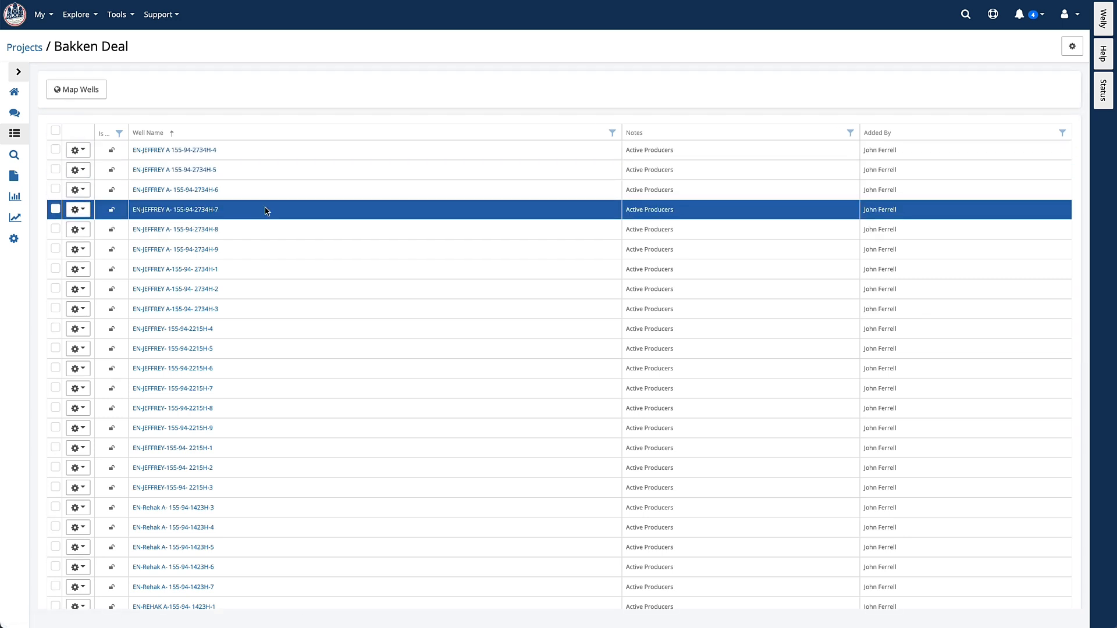
{"action": "left_click", "coordinate": [194, 152]}
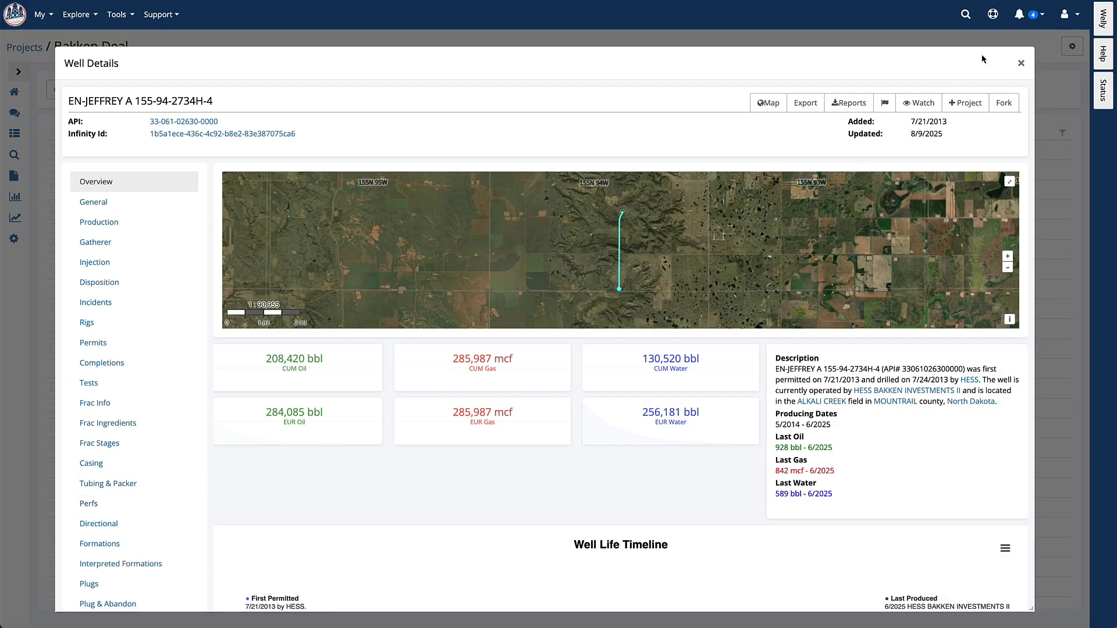
- Close the well details and look through the saved searches of the Bakken Deal project
{"action": "left_click", "coordinate": [1021, 64]}
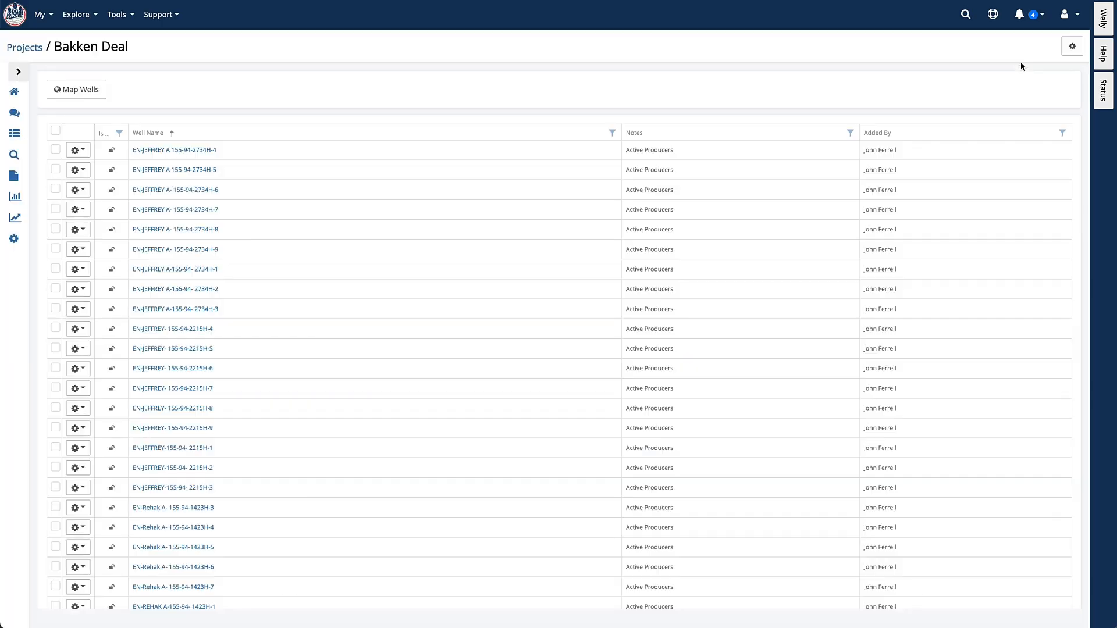
{"action": "left_click", "coordinate": [76, 95]}
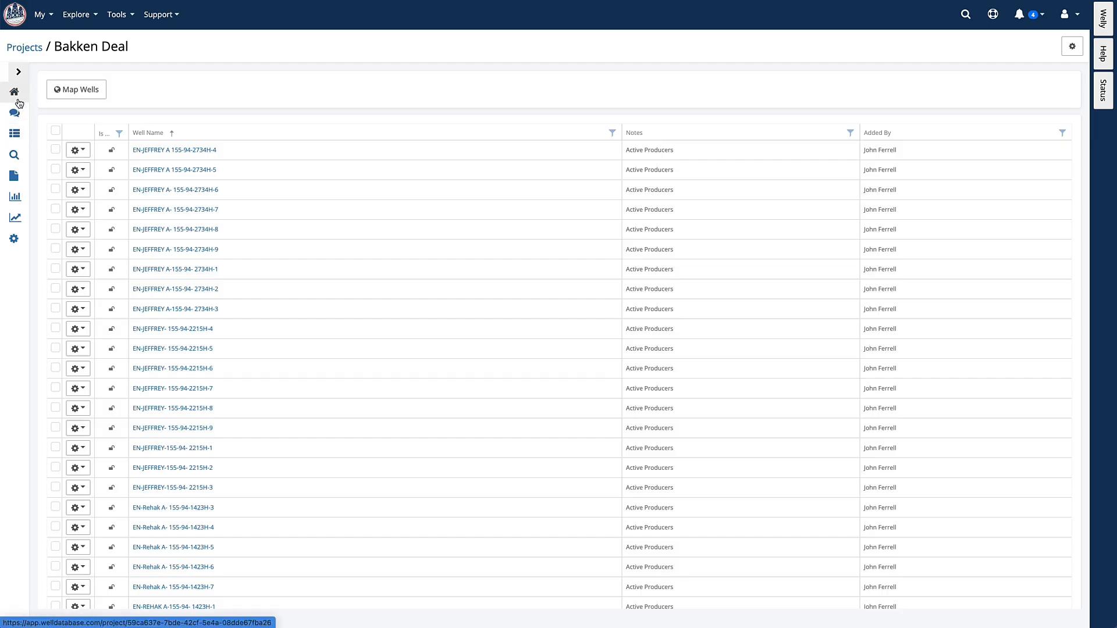
{"action": "left_click", "coordinate": [15, 154]}
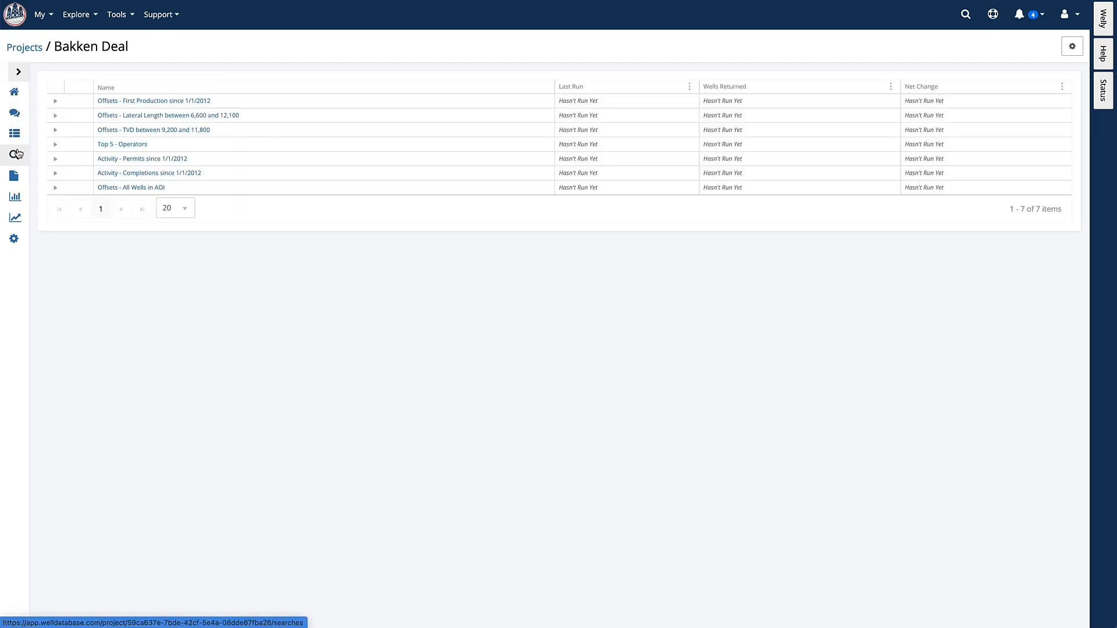
{"action": "left_click", "coordinate": [158, 104]}
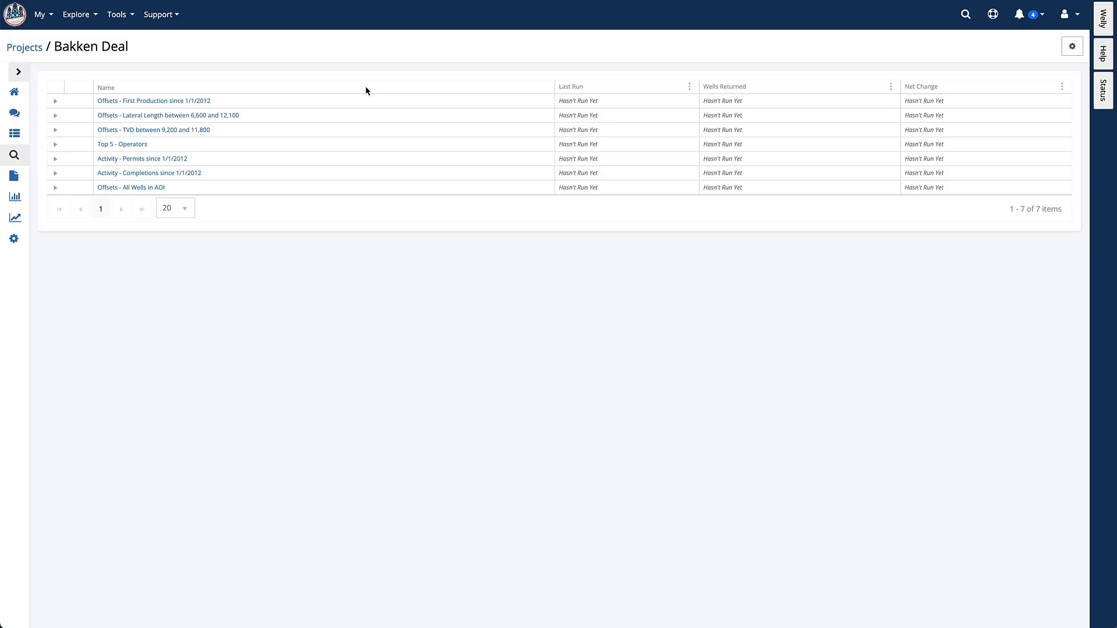
{"action": "left_click", "coordinate": [229, 98]}
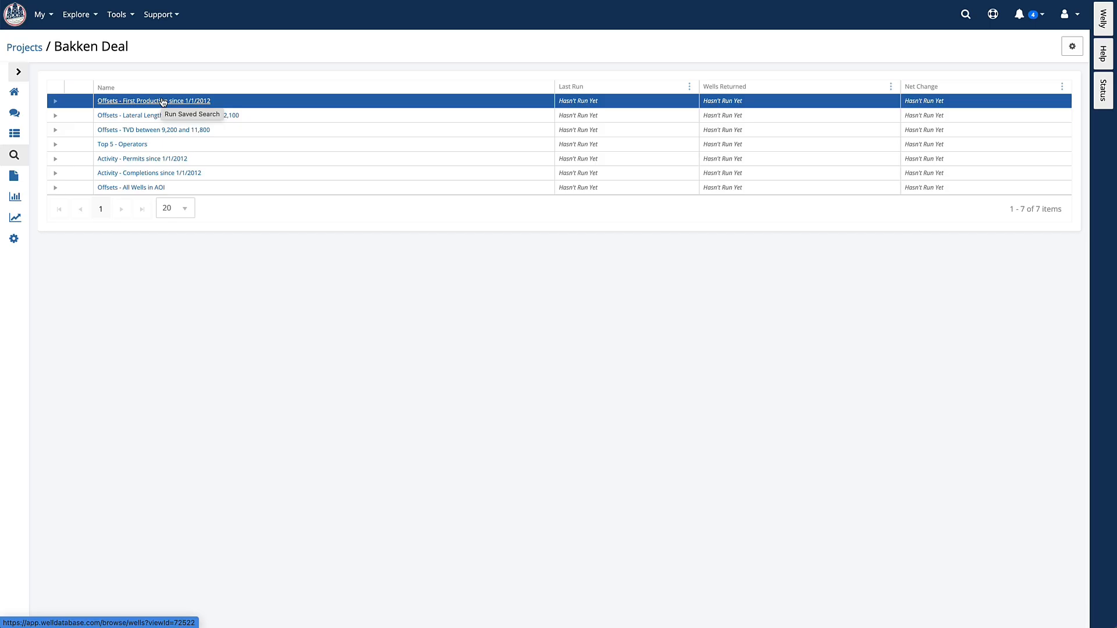
{"action": "left_click", "coordinate": [220, 114]}
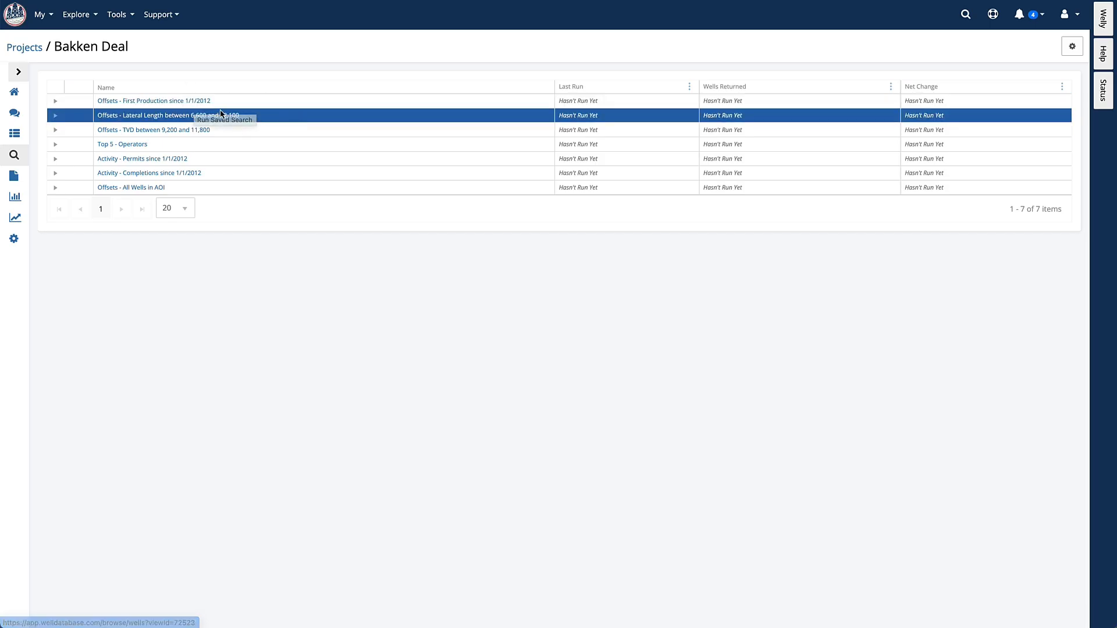
{"action": "left_click", "coordinate": [167, 144]}
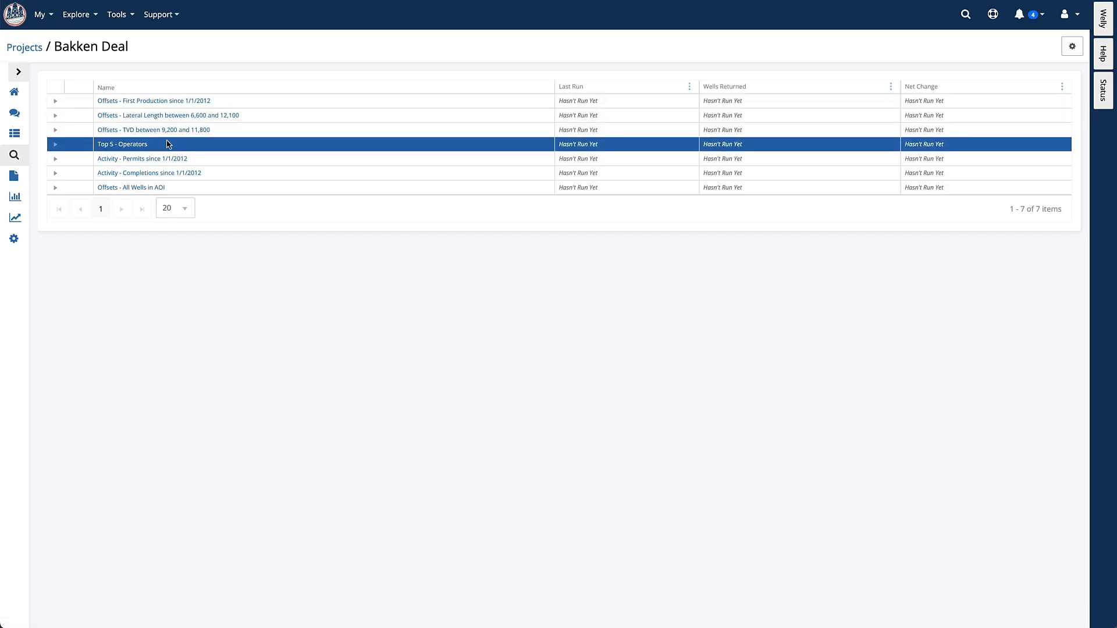
{"action": "left_click", "coordinate": [168, 135]}
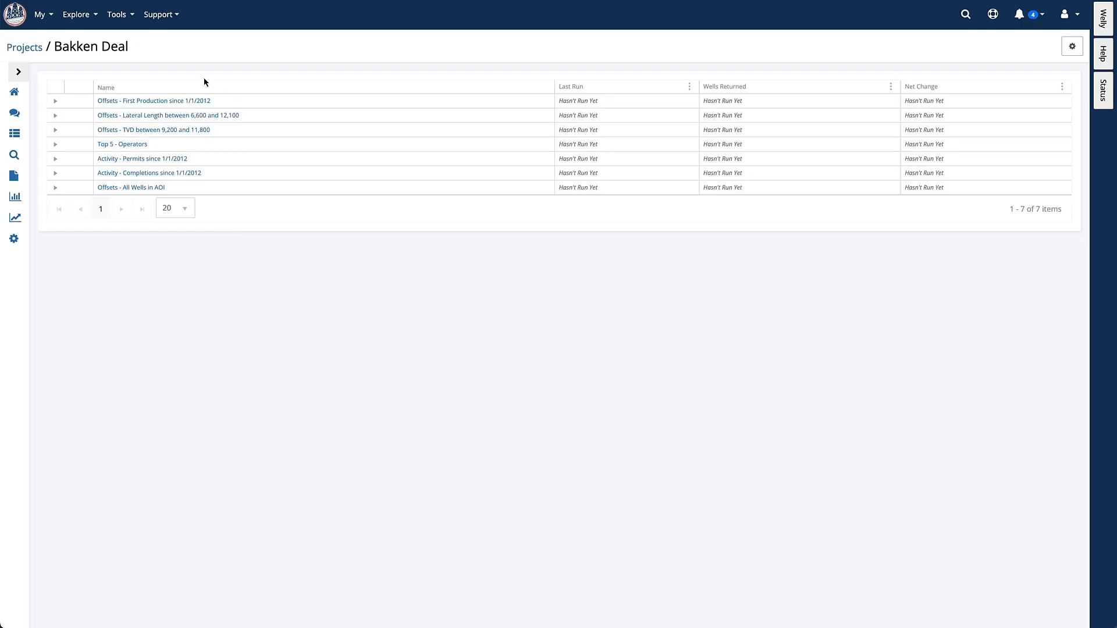
- Run the saved search "Offsets - First Production since 1/1/2012" separately, check its applied filters, and view its analytics with the well list hidden
{"action": "right_click", "coordinate": [152, 102]}
{"action": "left_click", "coordinate": [151, 105]}
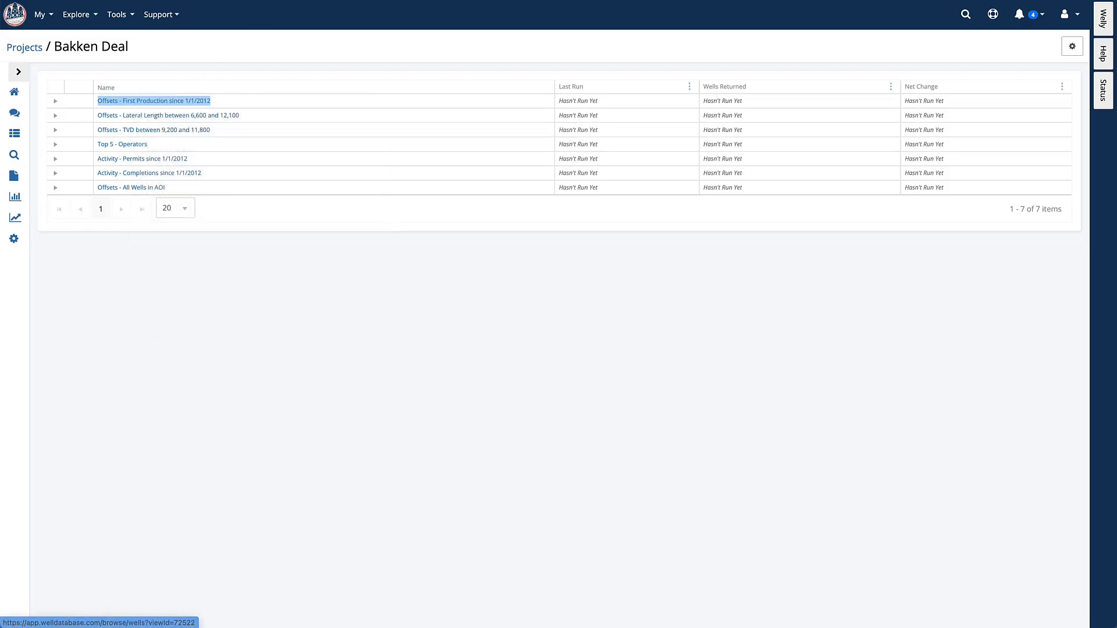
{"action": "key", "text": "ctrl+Tab"}
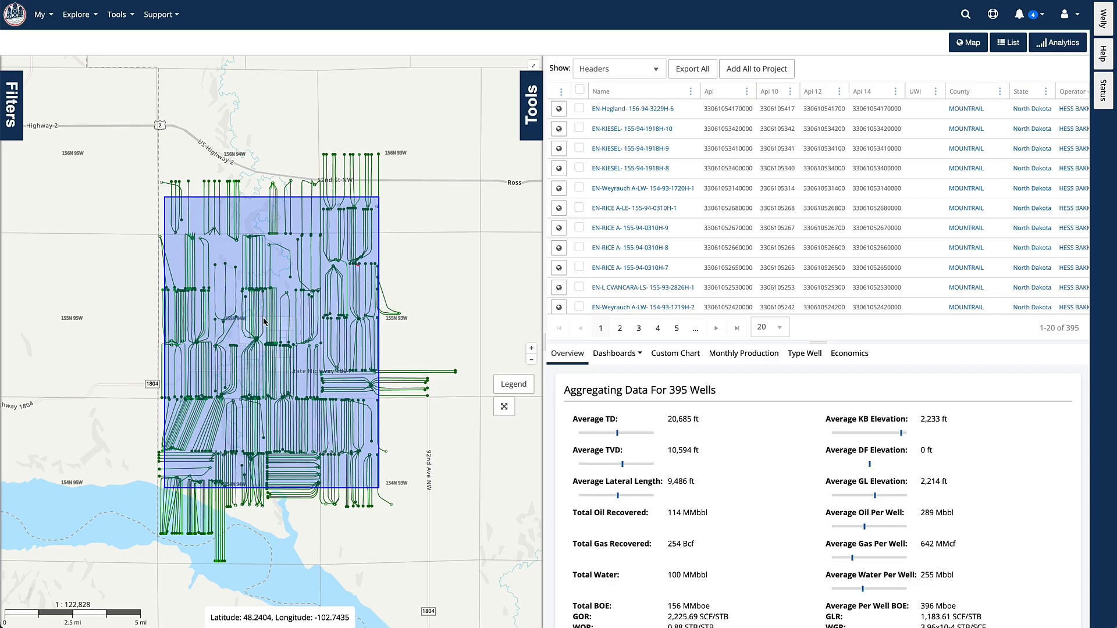
{"action": "left_click", "coordinate": [16, 119]}
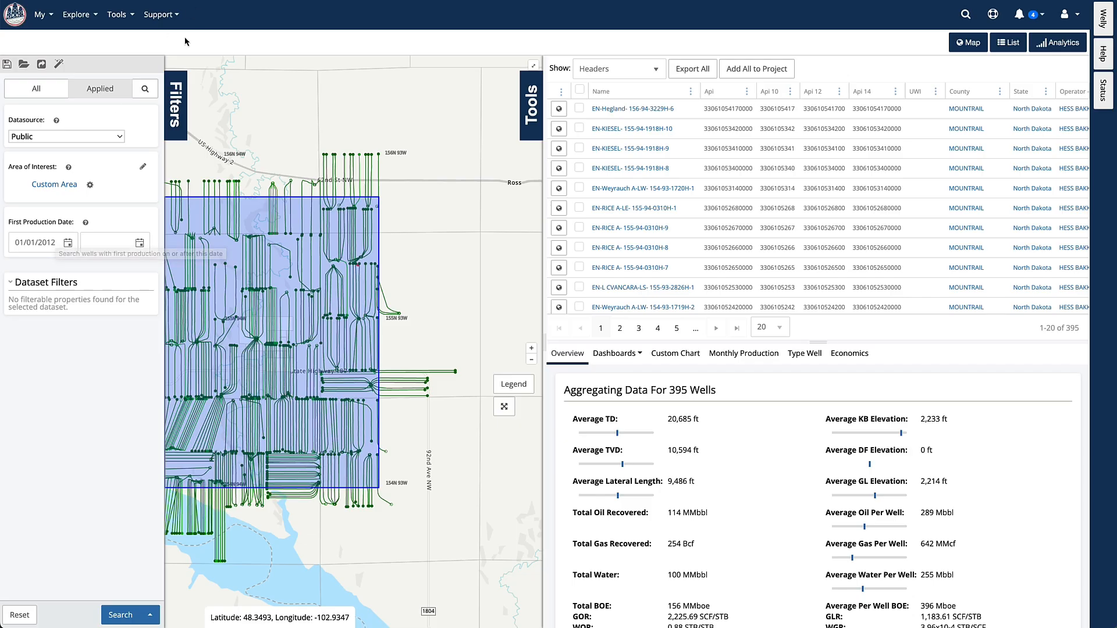
{"action": "left_click", "coordinate": [171, 103]}
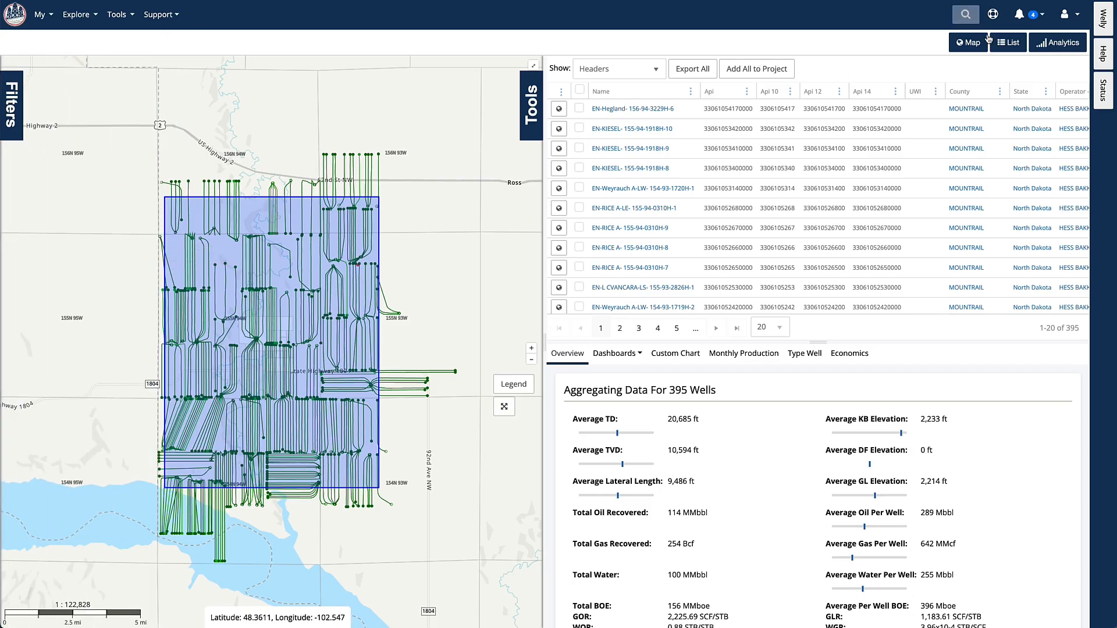
{"action": "left_click", "coordinate": [1006, 44]}
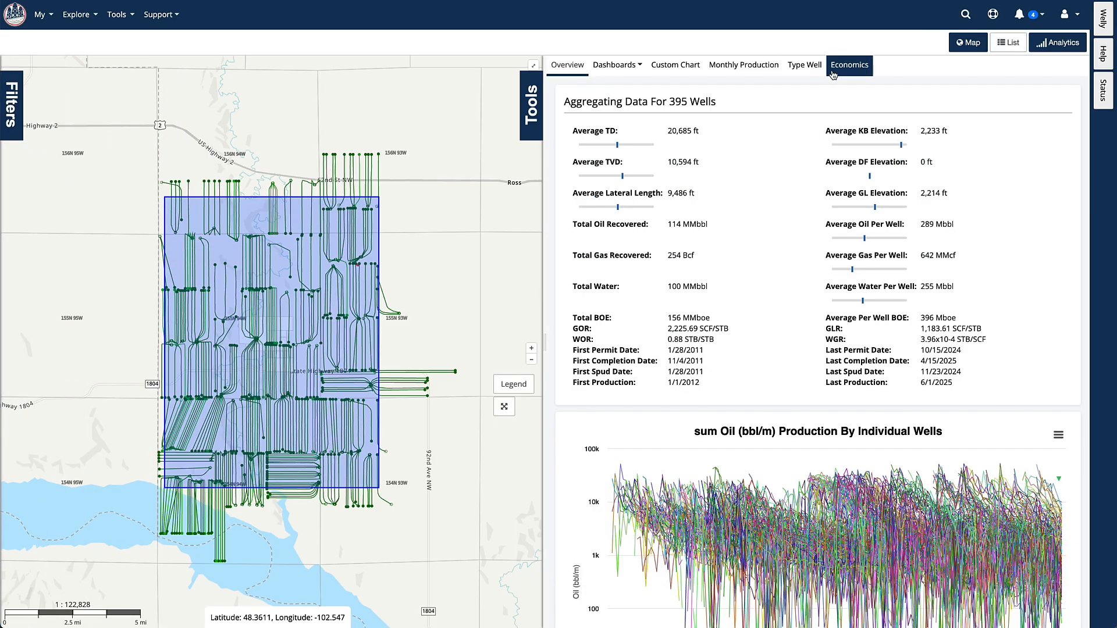
{"action": "left_click", "coordinate": [811, 66]}
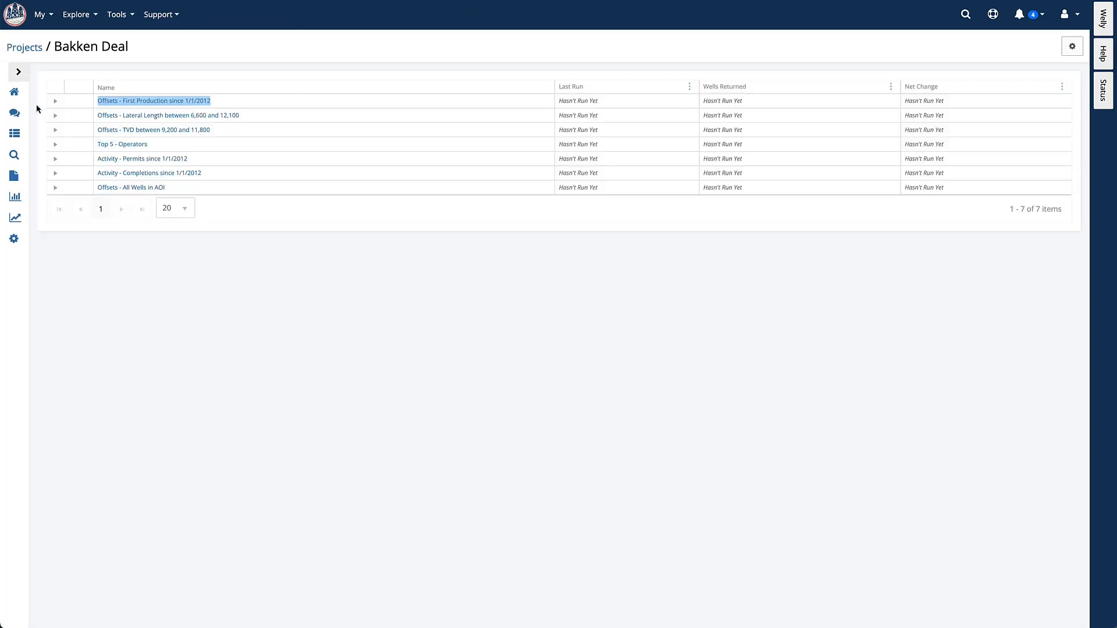
- Return to the project's saved searches and check the last run, wells returned and net change details
{"action": "left_click", "coordinate": [587, 100]}
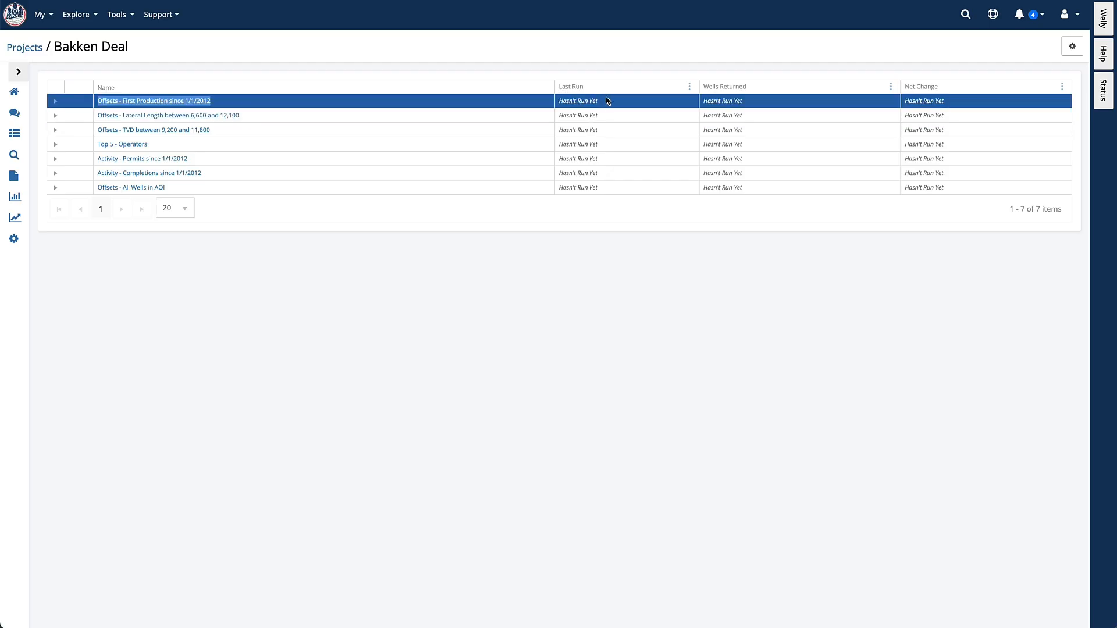
{"action": "left_click", "coordinate": [536, 58]}
{"action": "left_click", "coordinate": [230, 159]}
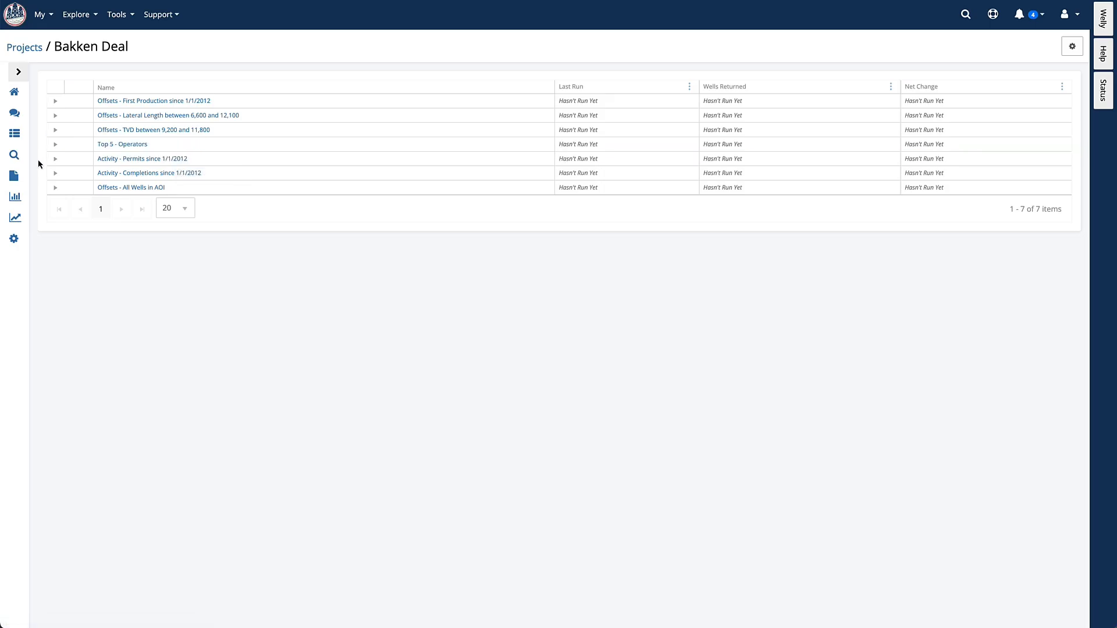
- Open the project's Files section and examine the options for the Project folder and the individual well folders
{"action": "left_click", "coordinate": [14, 176]}
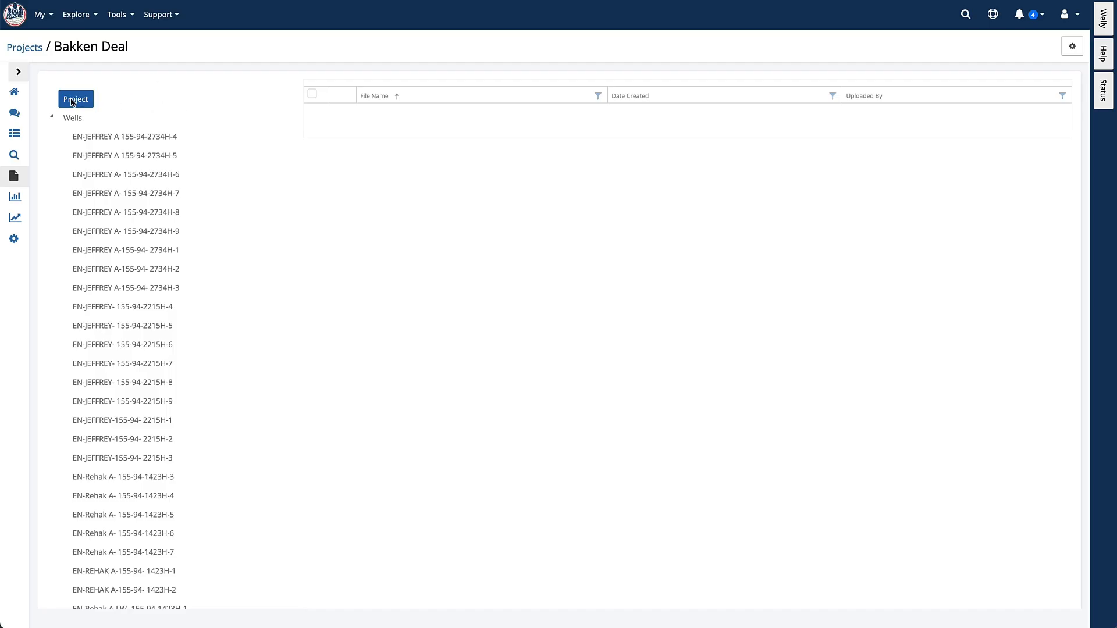
{"action": "right_click", "coordinate": [72, 101]}
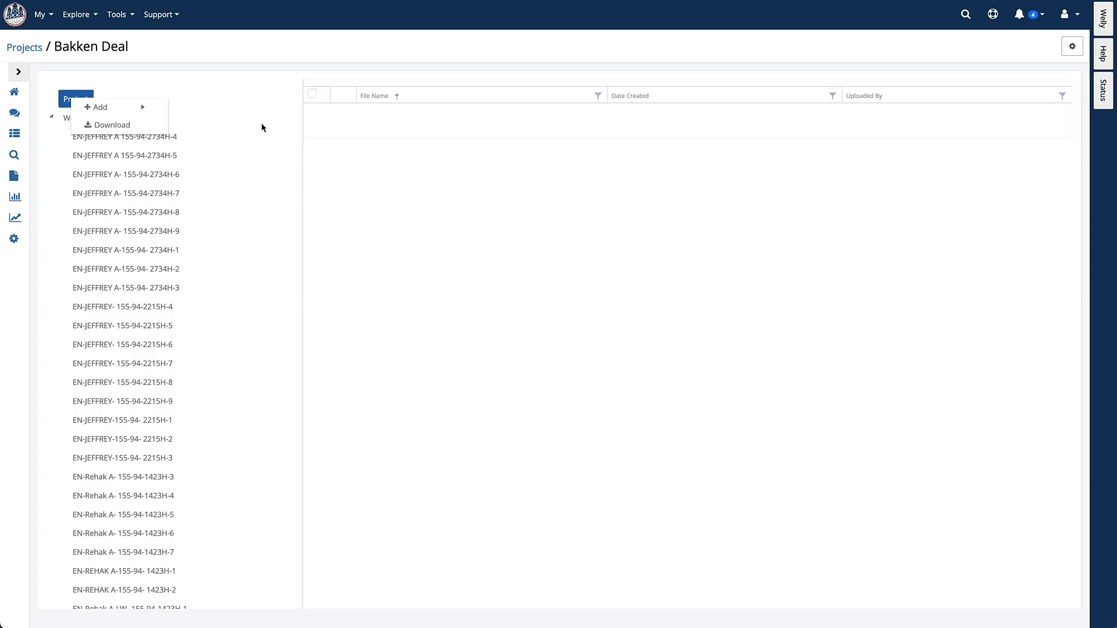
{"action": "left_click", "coordinate": [96, 137]}
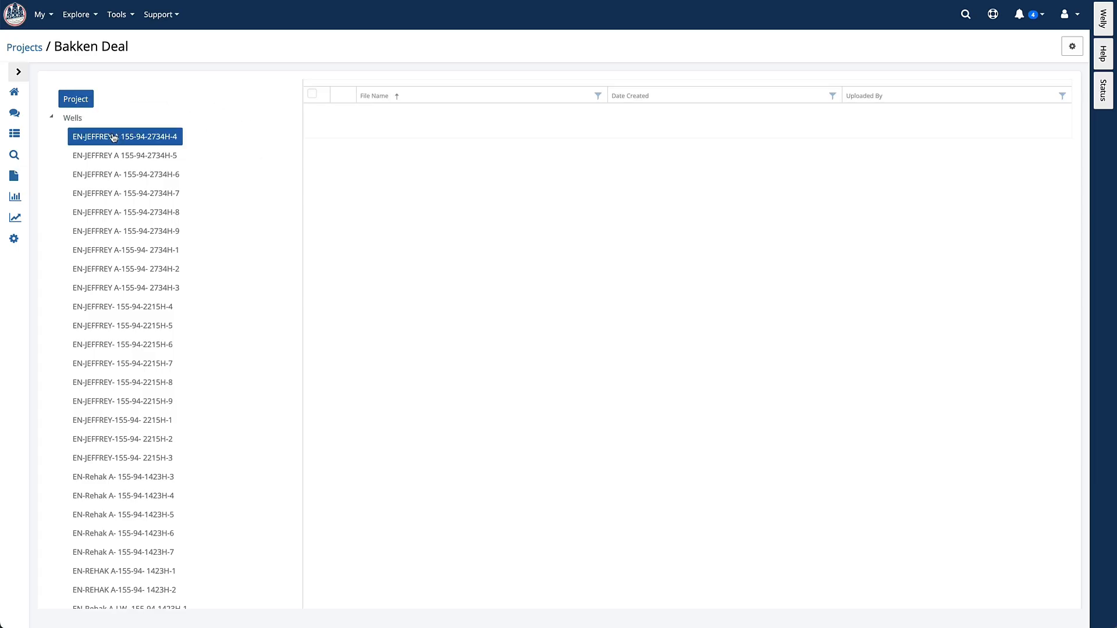
{"action": "left_click", "coordinate": [117, 194]}
{"action": "left_click", "coordinate": [119, 210]}
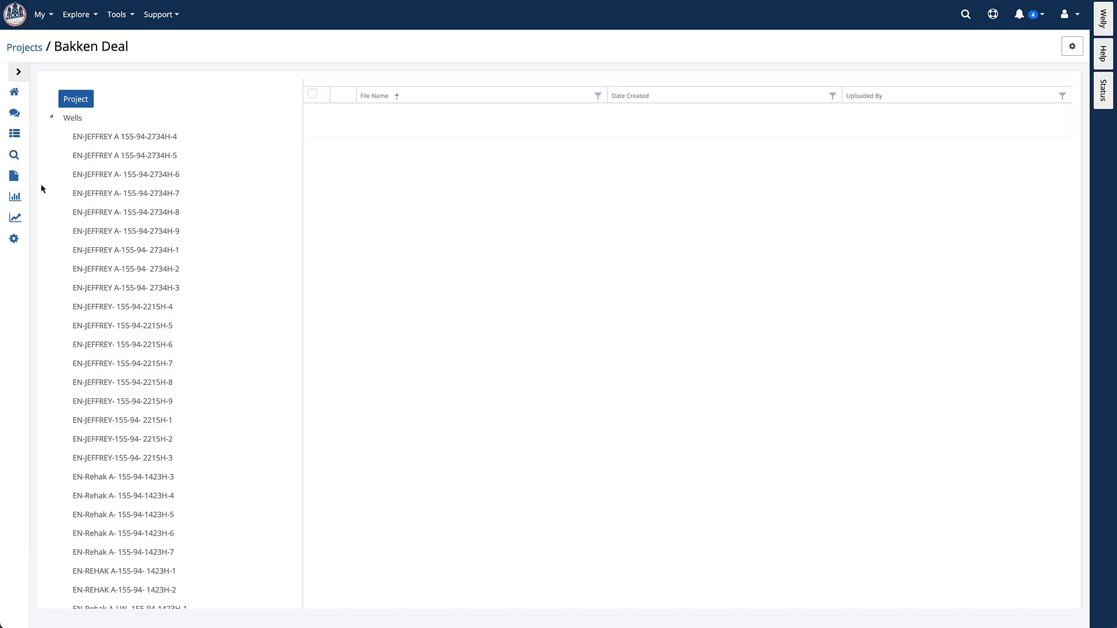
- Open the project's analytics and review the available search and benchmark choices
{"action": "left_click", "coordinate": [15, 196]}
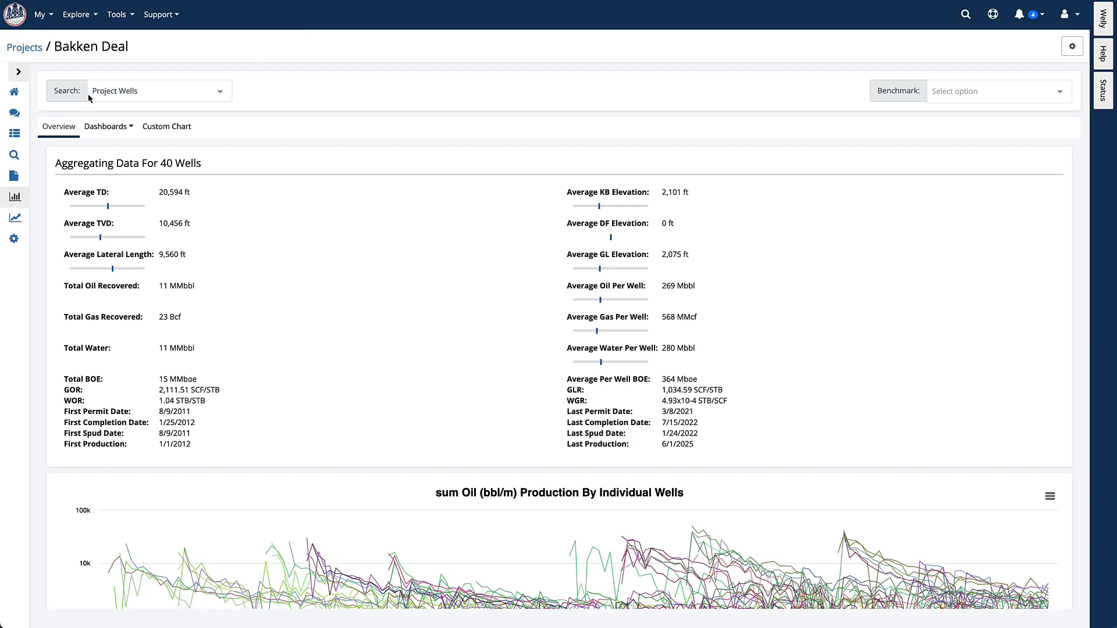
{"action": "left_click", "coordinate": [150, 95]}
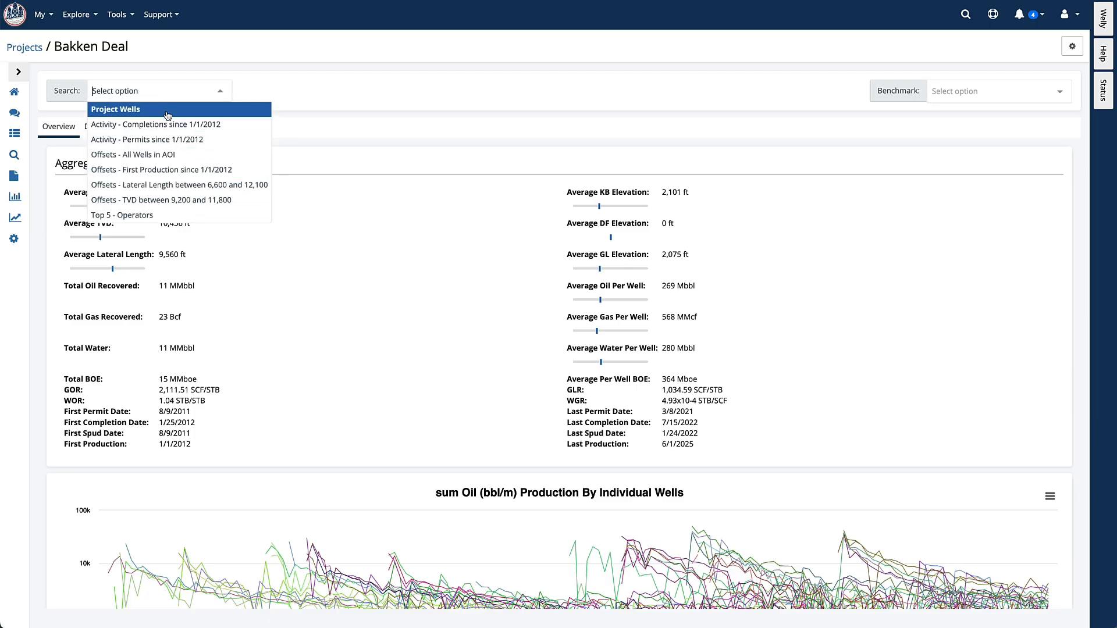
{"action": "left_click", "coordinate": [337, 85]}
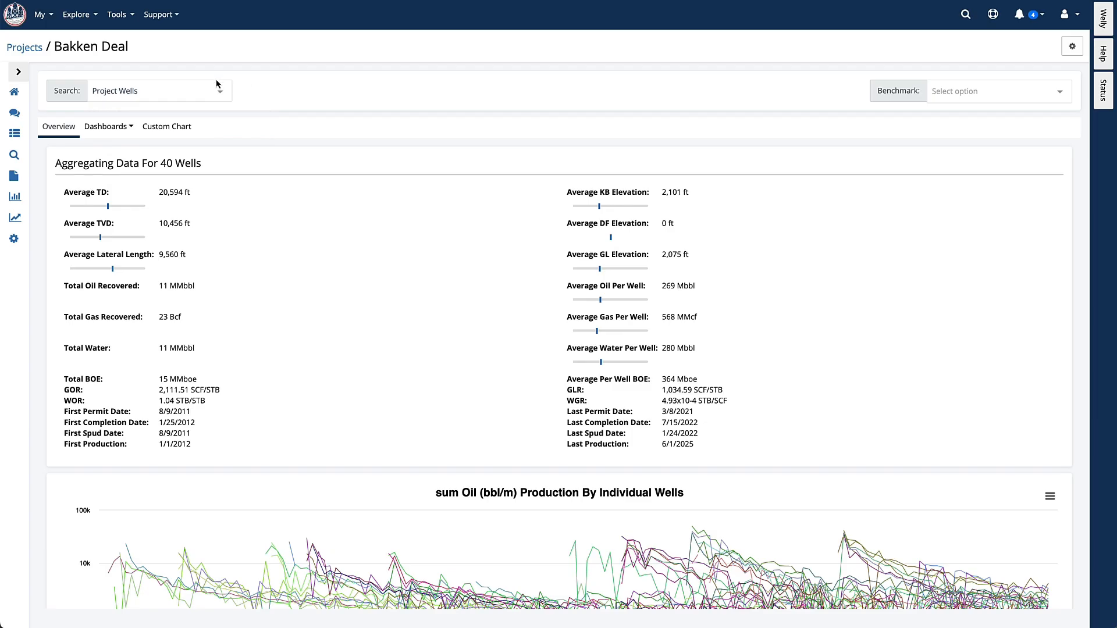
{"action": "left_click", "coordinate": [219, 93]}
{"action": "left_click", "coordinate": [340, 90]}
{"action": "left_click", "coordinate": [950, 88]}
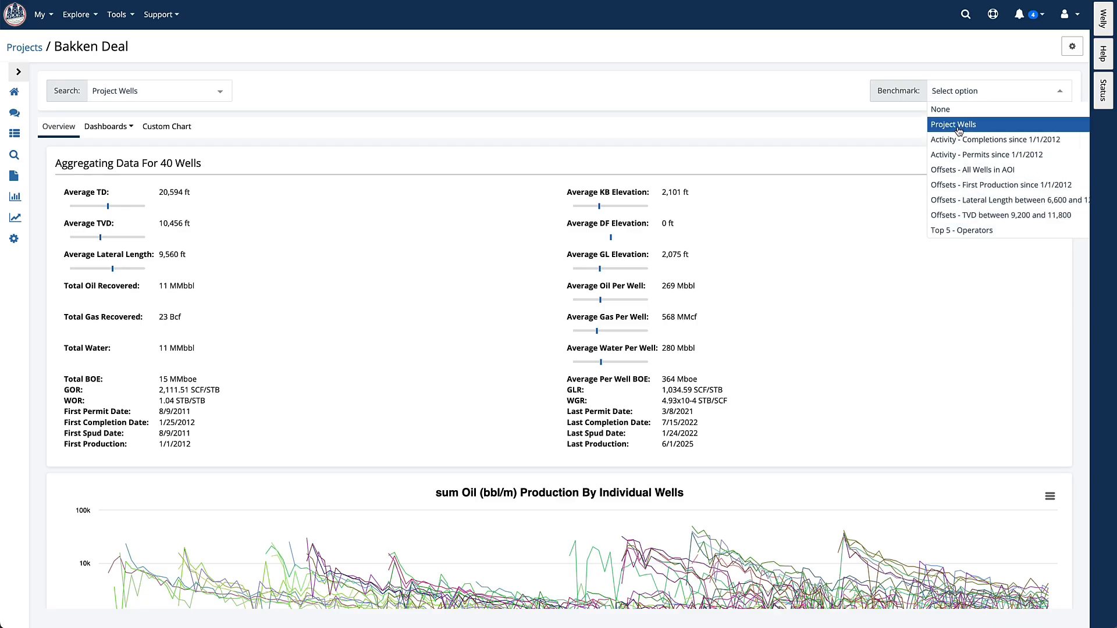
{"action": "left_click", "coordinate": [755, 88]}
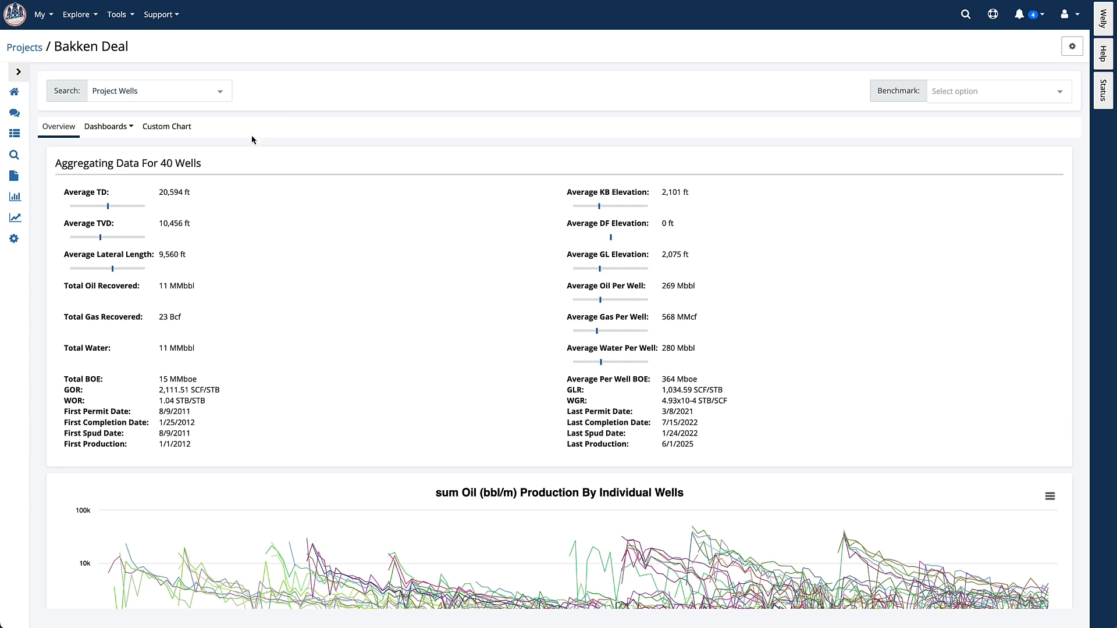
- Show the Production dashboard for the project wells, group it by Current Operator - Aliased, and view its charts
{"action": "left_click", "coordinate": [110, 129]}
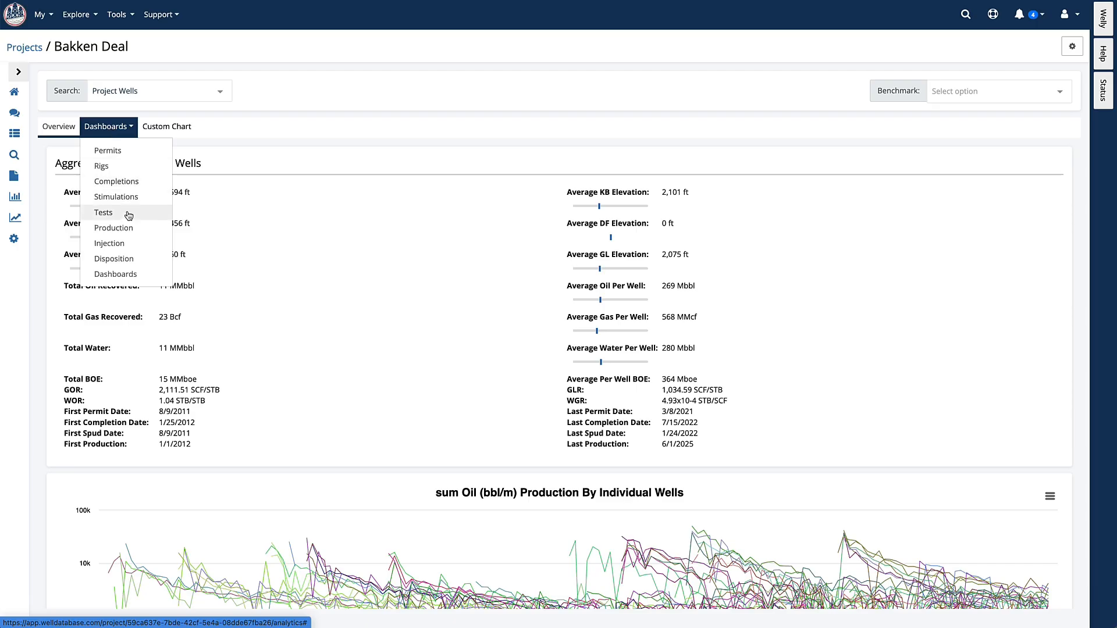
{"action": "left_click", "coordinate": [123, 232]}
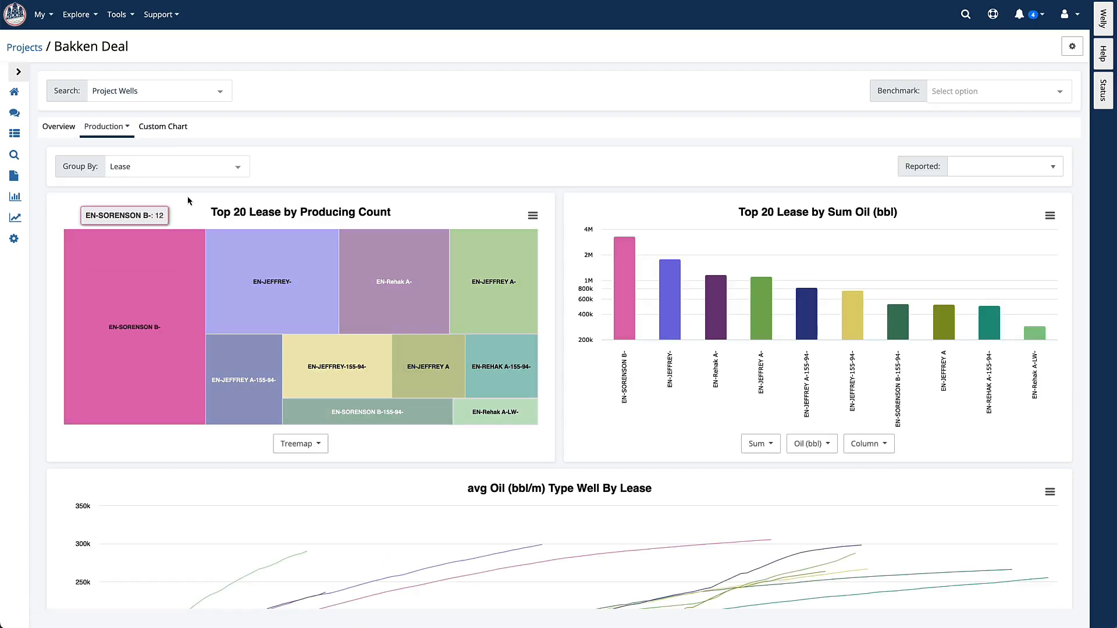
{"action": "left_click", "coordinate": [225, 169]}
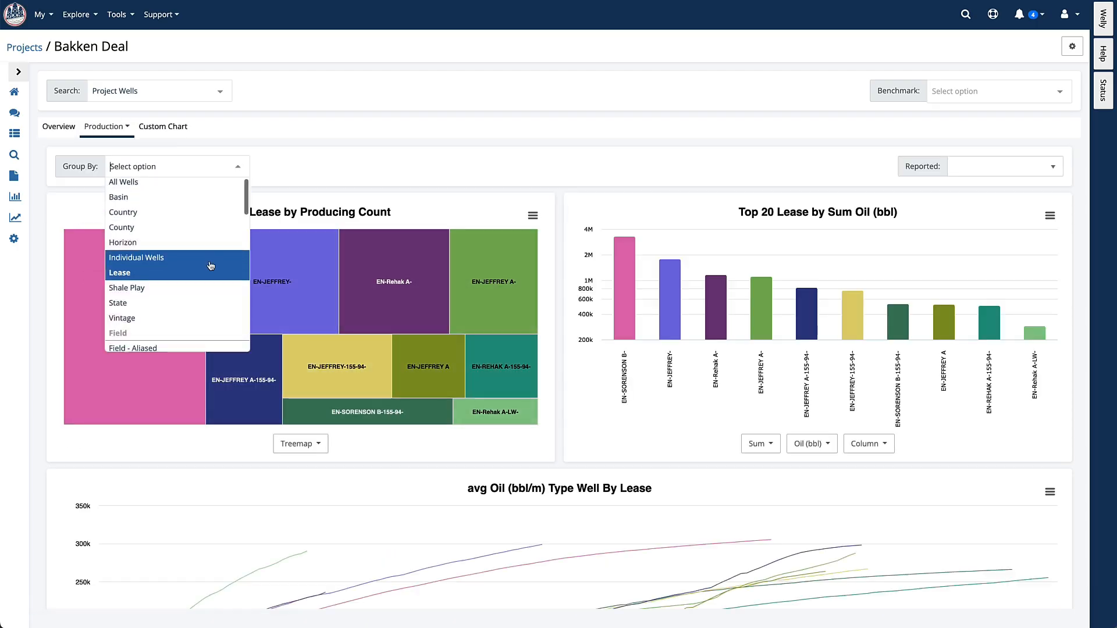
{"action": "scroll", "coordinate": [212, 262], "scroll_direction": "down", "scroll_amount": 5}
{"action": "scroll", "coordinate": [210, 265], "scroll_direction": "down", "scroll_amount": 10}
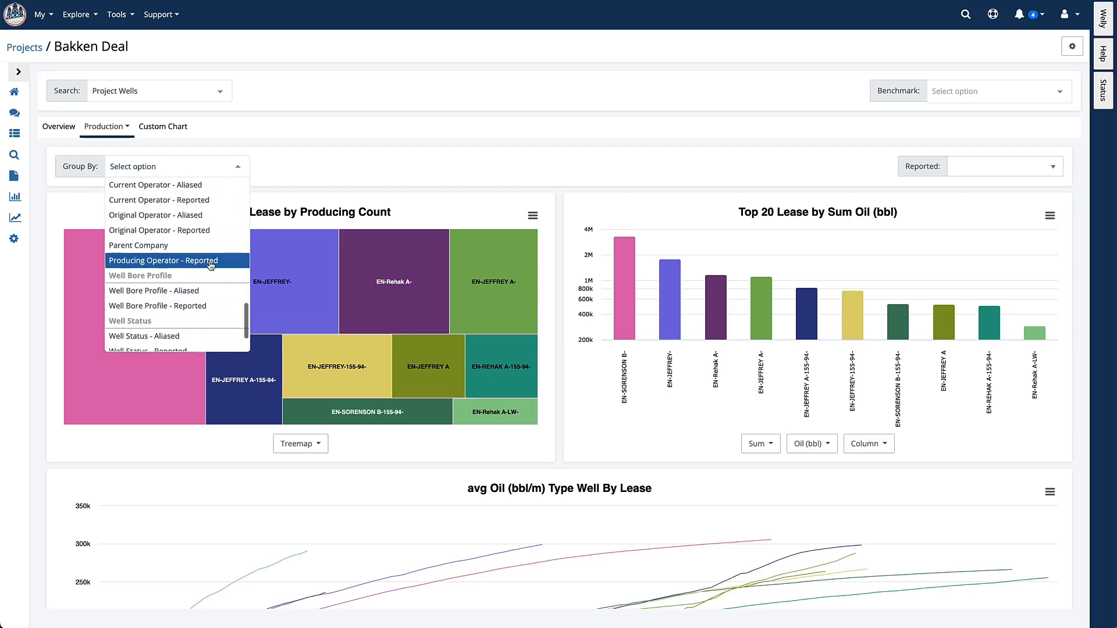
{"action": "left_click", "coordinate": [175, 185]}
{"action": "scroll", "coordinate": [308, 331], "scroll_direction": "down", "scroll_amount": 4}
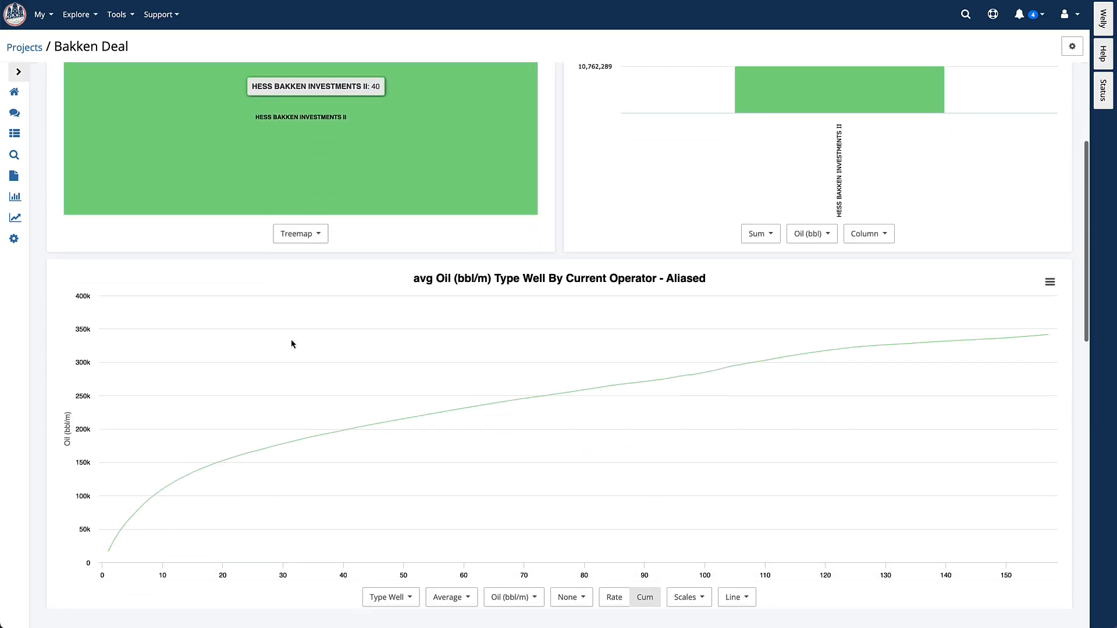
{"action": "scroll", "coordinate": [284, 246], "scroll_direction": "up", "scroll_amount": 4}
- Look through the grouping choices available for the Production charts and keep the current grouping
{"action": "left_click", "coordinate": [184, 166]}
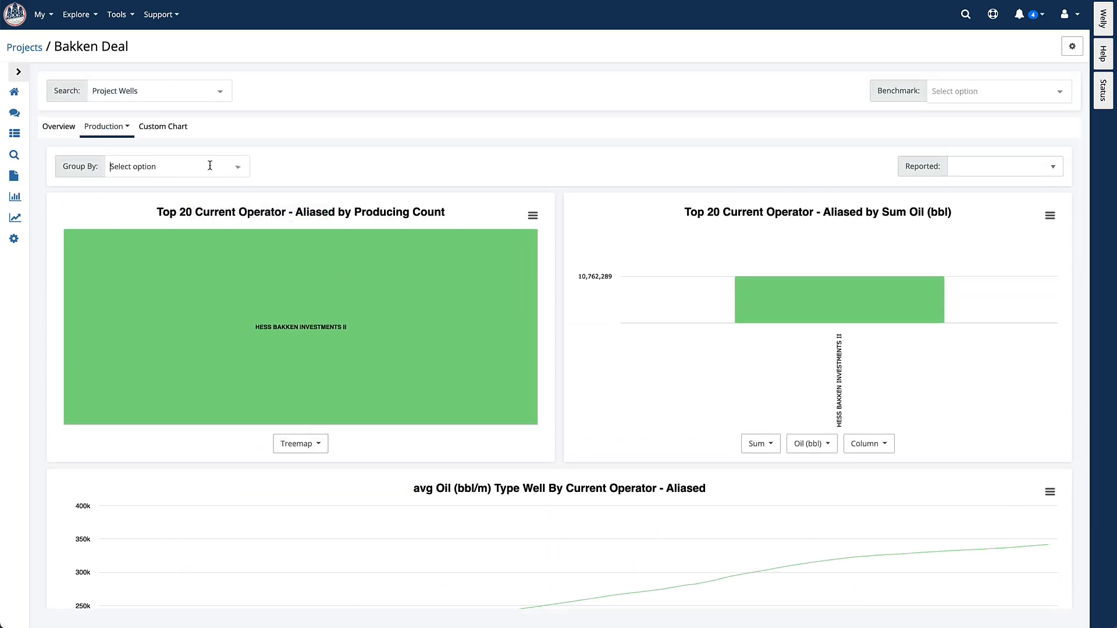
{"action": "scroll", "coordinate": [212, 244], "scroll_direction": "down", "scroll_amount": 2}
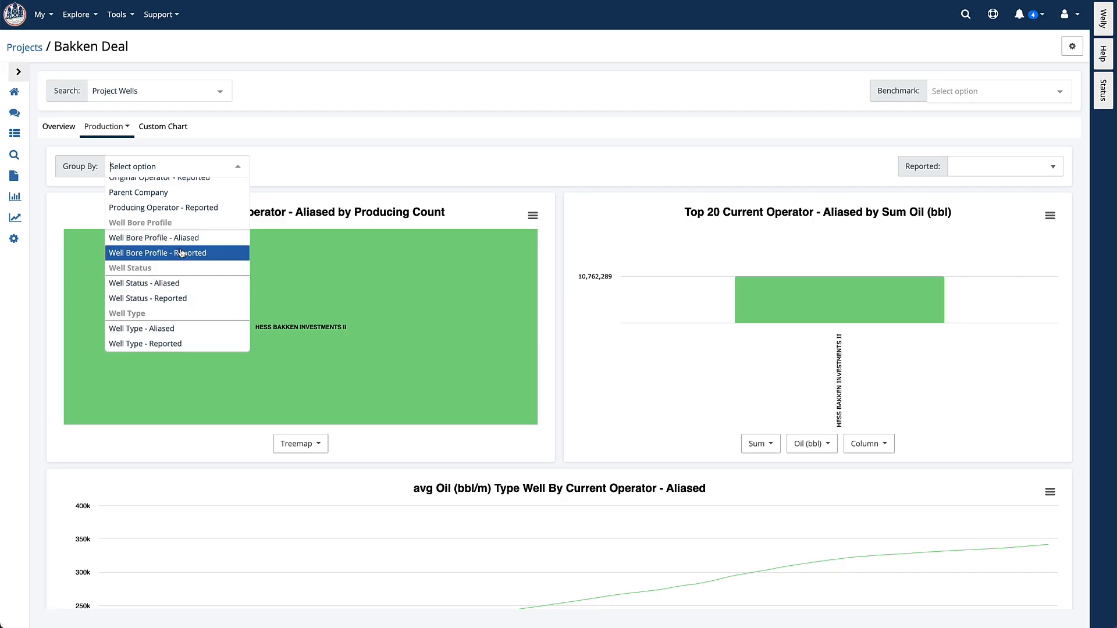
{"action": "scroll", "coordinate": [192, 250], "scroll_direction": "up", "scroll_amount": 4}
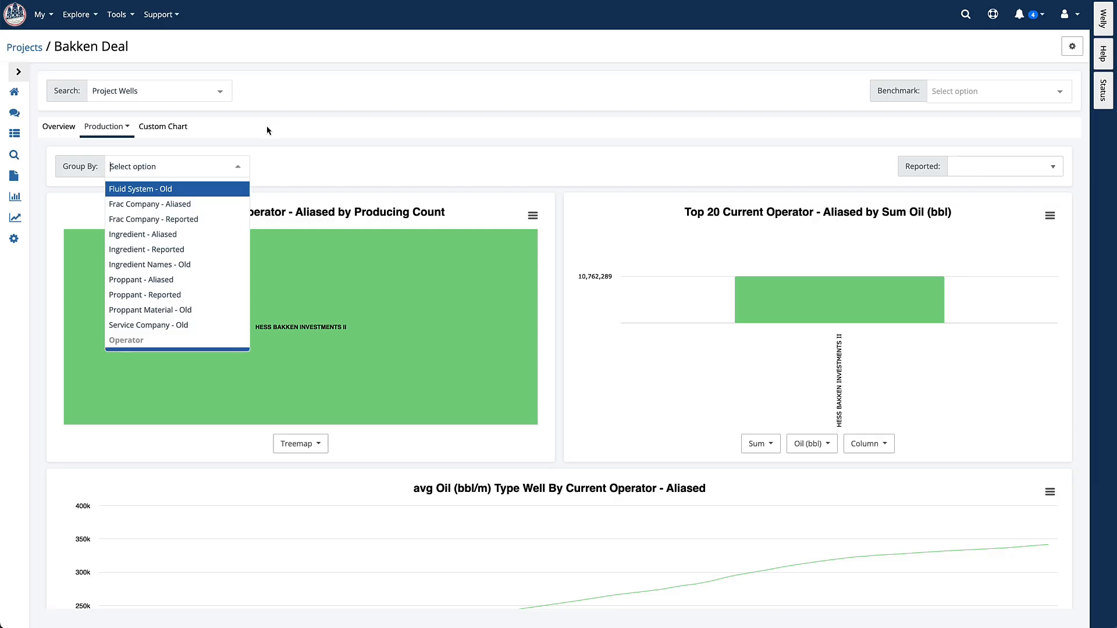
{"action": "scroll", "coordinate": [182, 237], "scroll_direction": "up", "scroll_amount": 5}
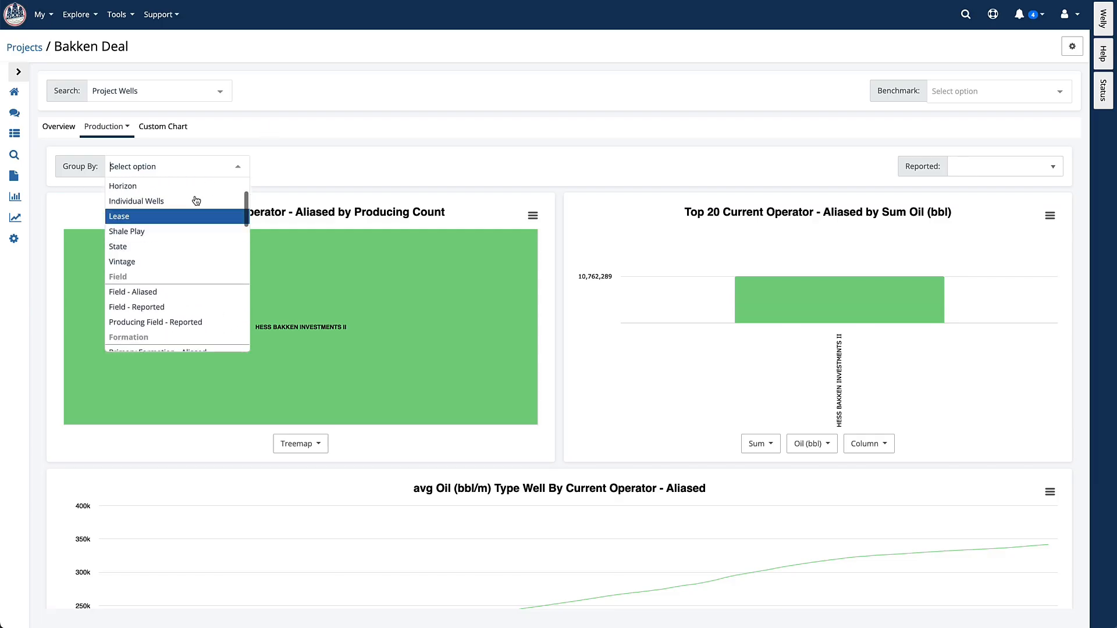
{"action": "left_click", "coordinate": [283, 119]}
- Switch the project analytics from Production to Dashboards and display the PDP Overview dashboard
{"action": "left_click", "coordinate": [111, 132]}
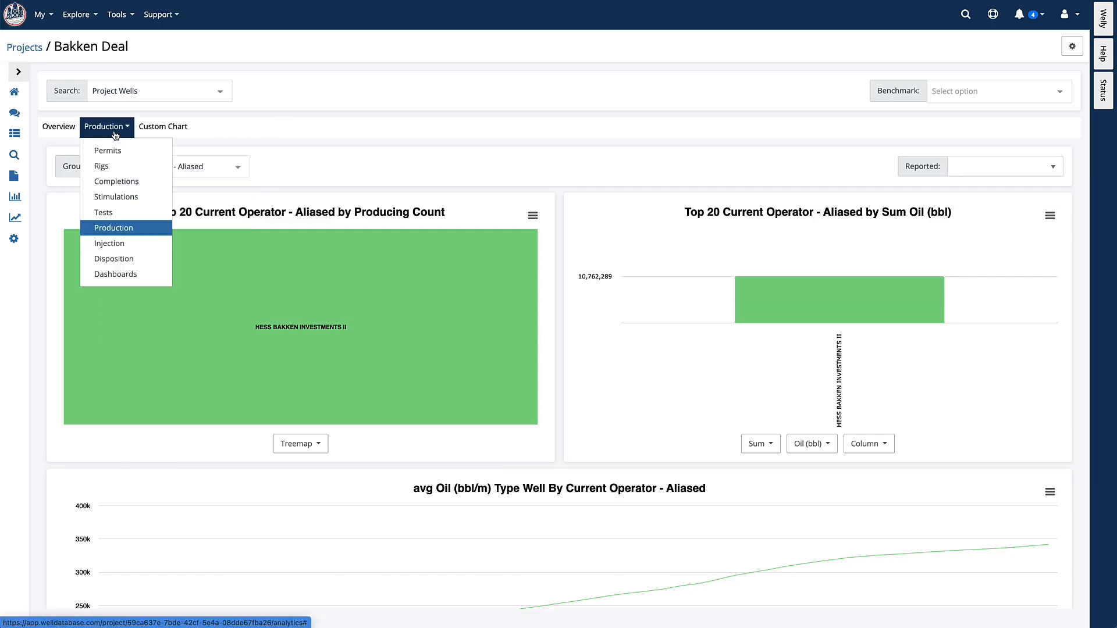
{"action": "left_click", "coordinate": [118, 280]}
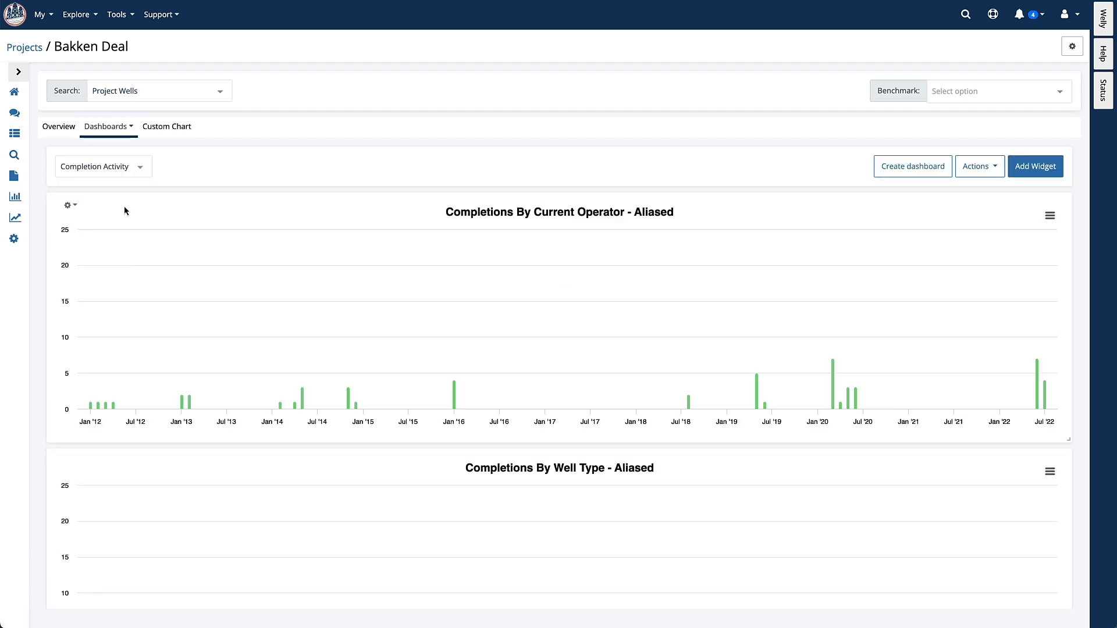
{"action": "left_click", "coordinate": [124, 169]}
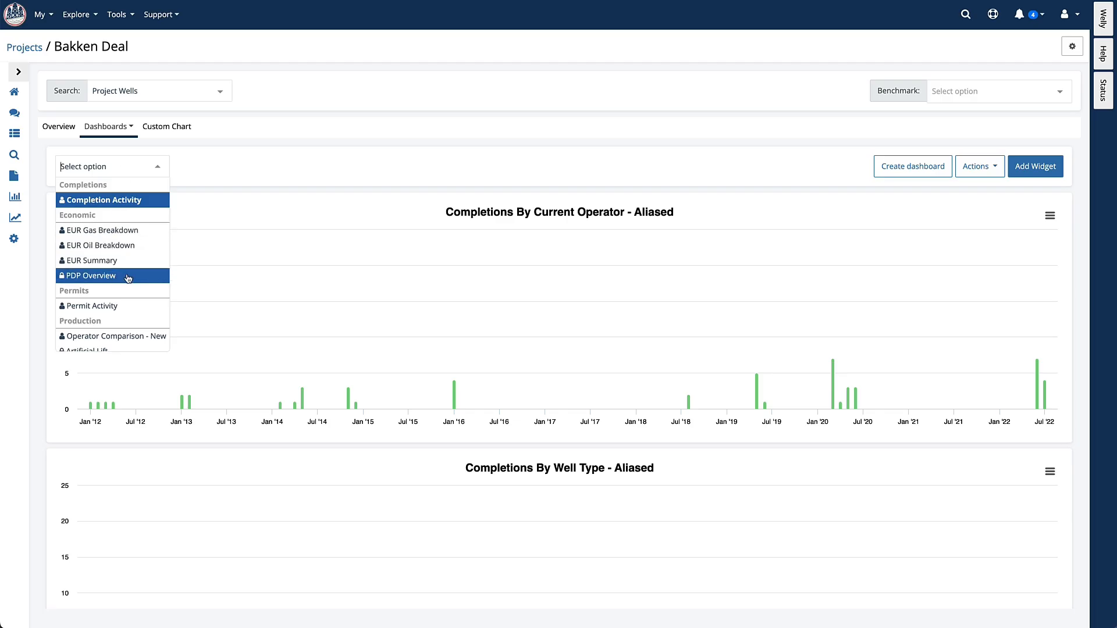
{"action": "left_click", "coordinate": [95, 277]}
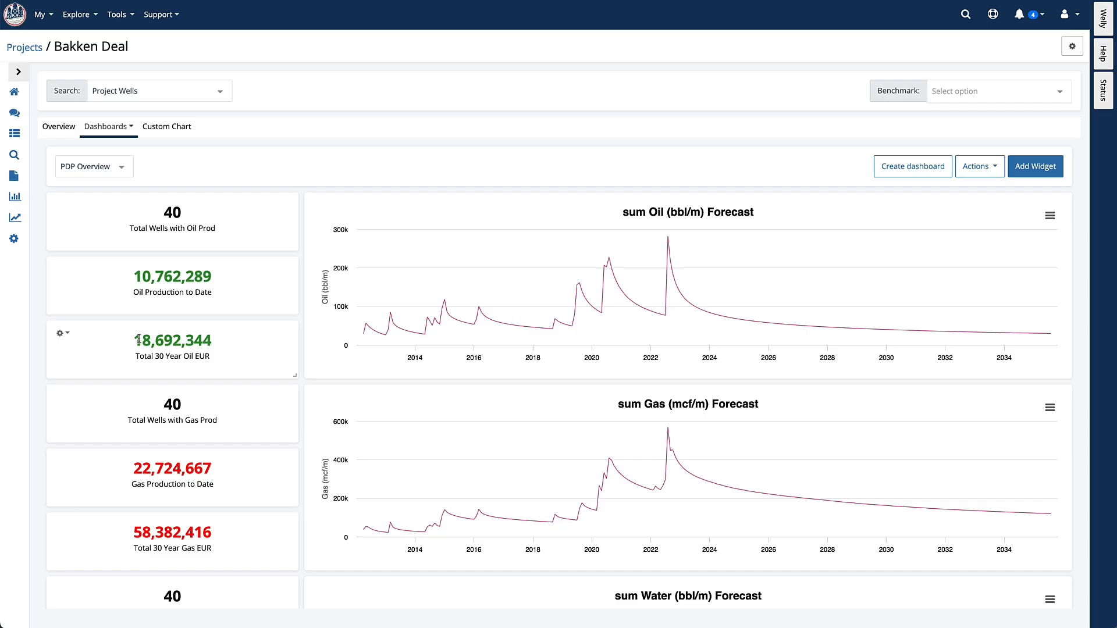
- Examine the PDP Overview dashboard's production to date, 30-year EUR and forecast widgets for oil, gas and water
{"action": "left_click_drag", "start_coordinate": [155, 358], "coordinate": [162, 359]}
{"action": "left_click", "coordinate": [166, 369]}
{"action": "left_click_drag", "start_coordinate": [143, 279], "coordinate": [151, 280]}
{"action": "left_click_drag", "start_coordinate": [136, 343], "coordinate": [144, 341]}
{"action": "left_click", "coordinate": [145, 340]}
{"action": "scroll", "coordinate": [157, 339], "scroll_direction": "down", "scroll_amount": 2}
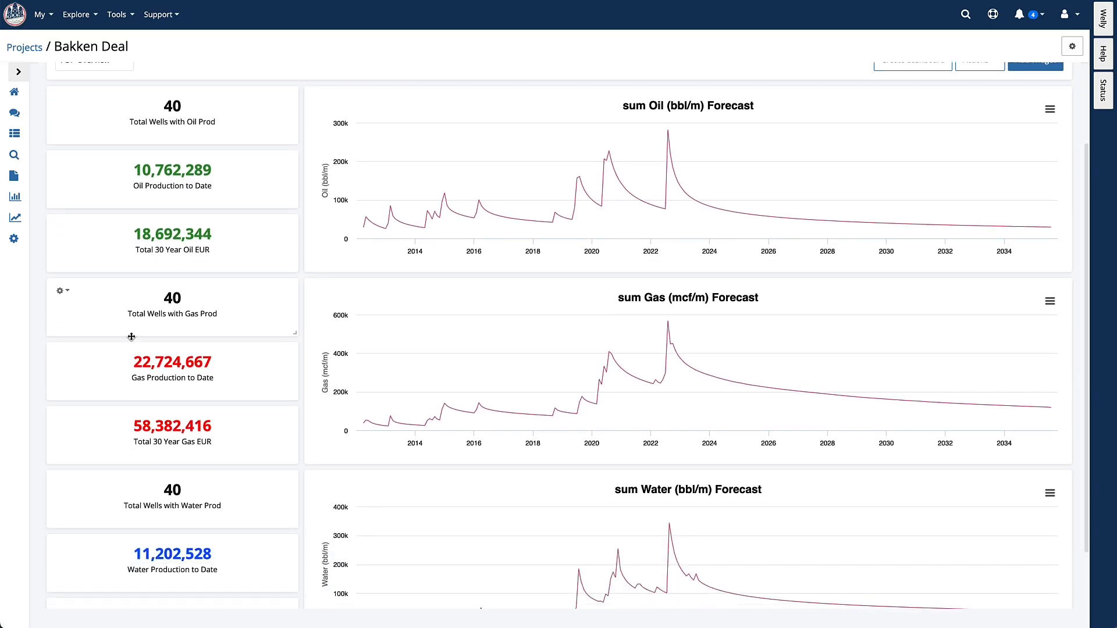
{"action": "scroll", "coordinate": [167, 426], "scroll_direction": "down", "scroll_amount": 1}
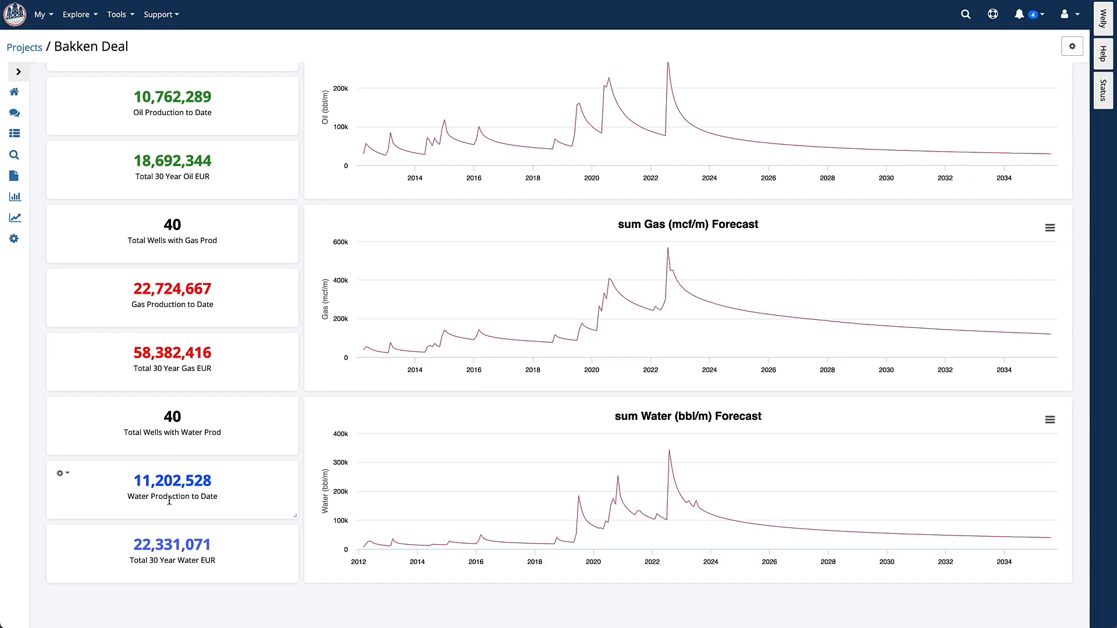
{"action": "scroll", "coordinate": [172, 450], "scroll_direction": "up", "scroll_amount": 1}
{"action": "scroll", "coordinate": [172, 450], "scroll_direction": "up", "scroll_amount": 3}
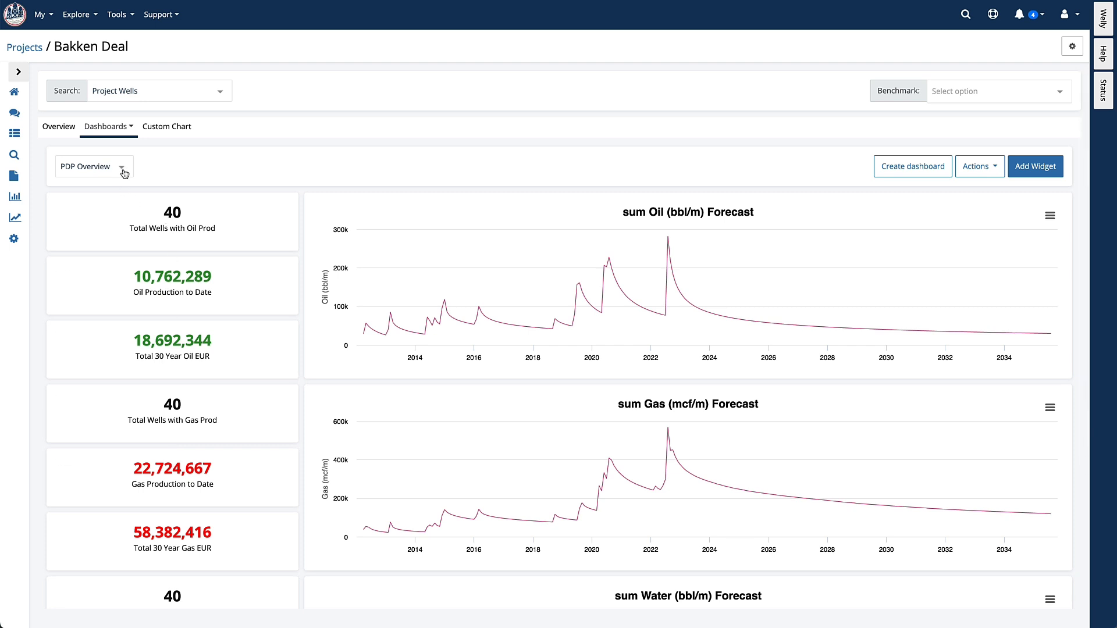
- Display the EUR Summary dashboard and check its 50-year oil, B-value, oil per lateral foot and time to 1/2 oil EUR figures
{"action": "left_click", "coordinate": [121, 170]}
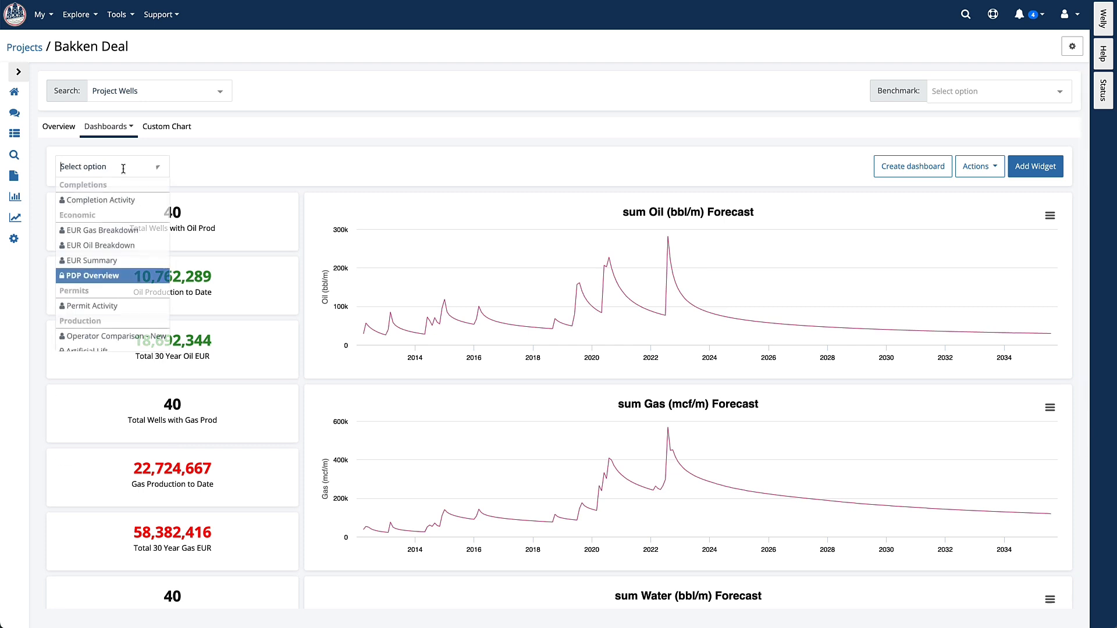
{"action": "left_click", "coordinate": [109, 260]}
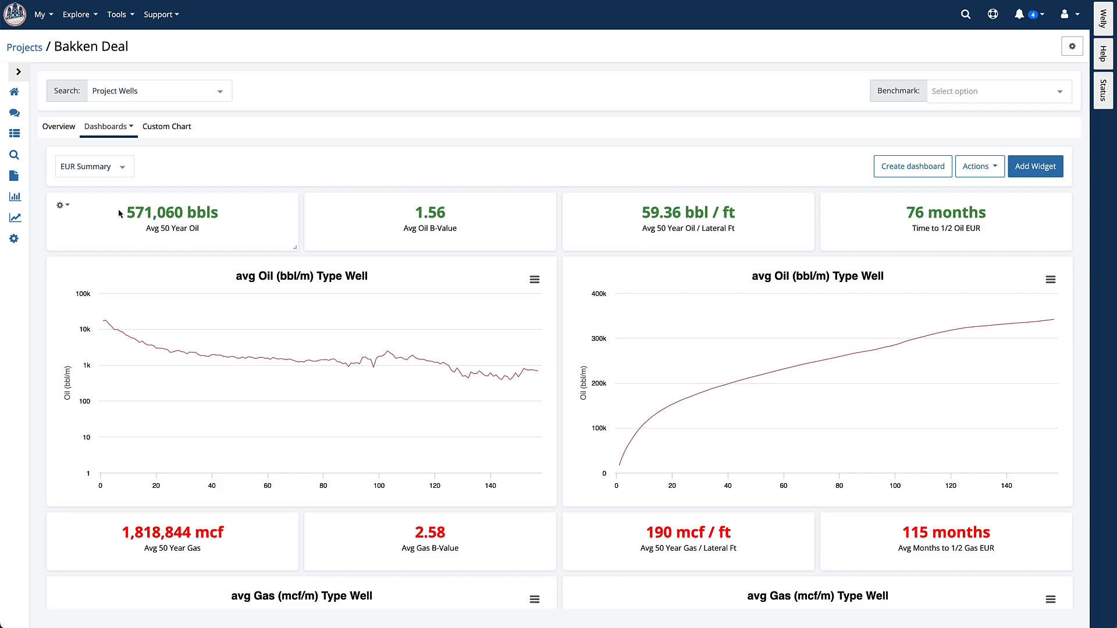
{"action": "left_click_drag", "start_coordinate": [129, 211], "coordinate": [155, 213]}
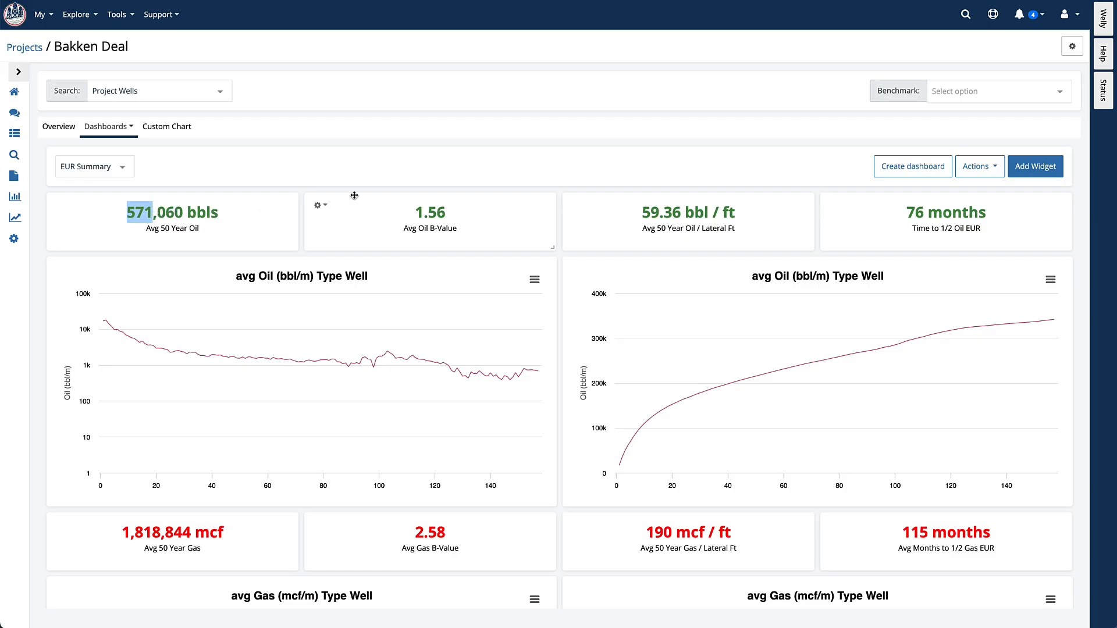
{"action": "left_click_drag", "start_coordinate": [415, 212], "coordinate": [437, 210]}
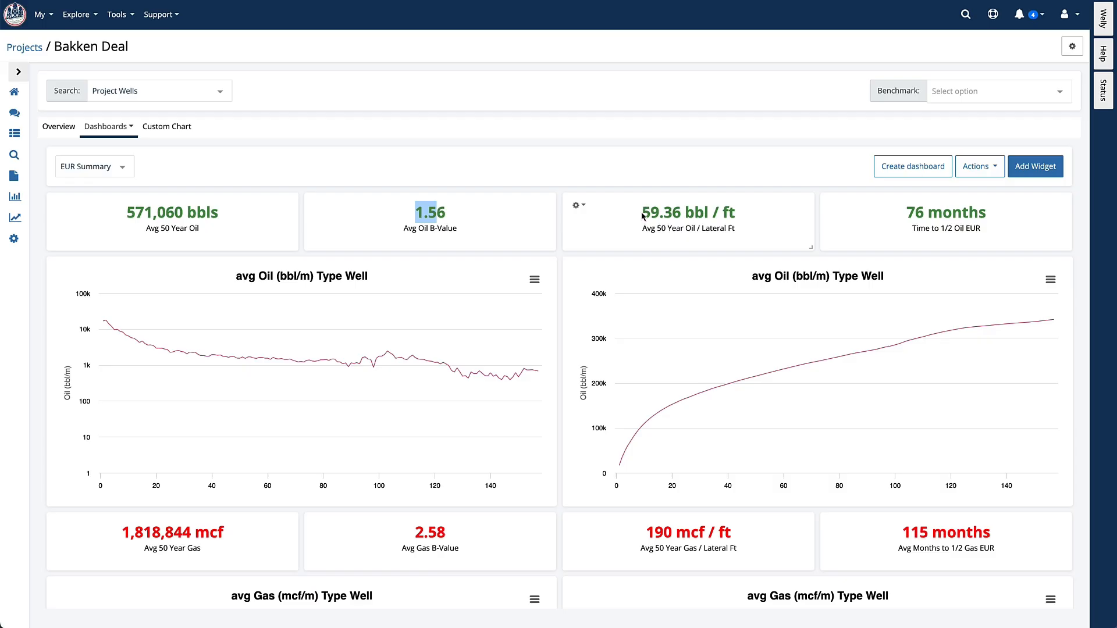
{"action": "left_click_drag", "start_coordinate": [642, 214], "coordinate": [689, 213]}
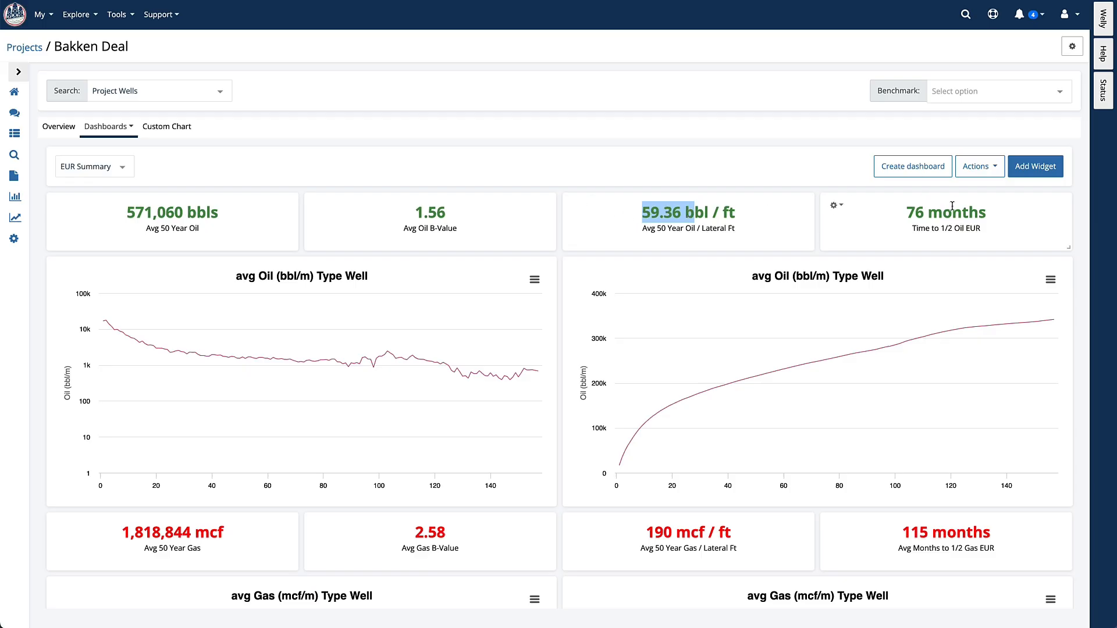
{"action": "left_click", "coordinate": [911, 216]}
{"action": "left_click_drag", "start_coordinate": [912, 216], "coordinate": [934, 216]}
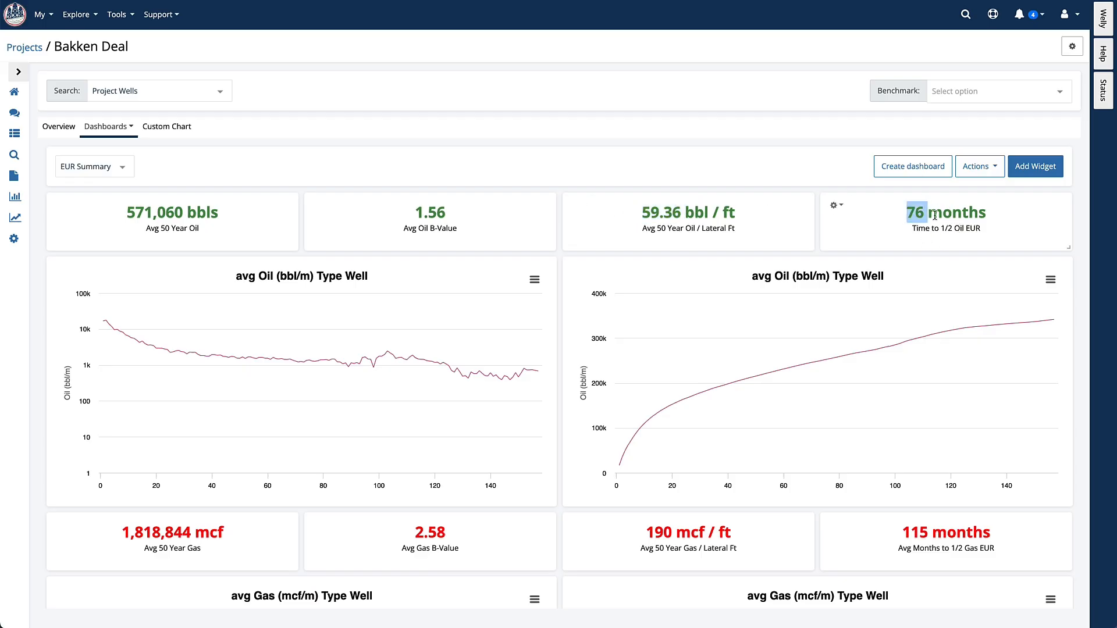
- Check which actions are available for the EUR Summary dashboard
{"action": "left_click", "coordinate": [962, 208]}
{"action": "left_click", "coordinate": [842, 207]}
{"action": "left_click", "coordinate": [986, 170]}
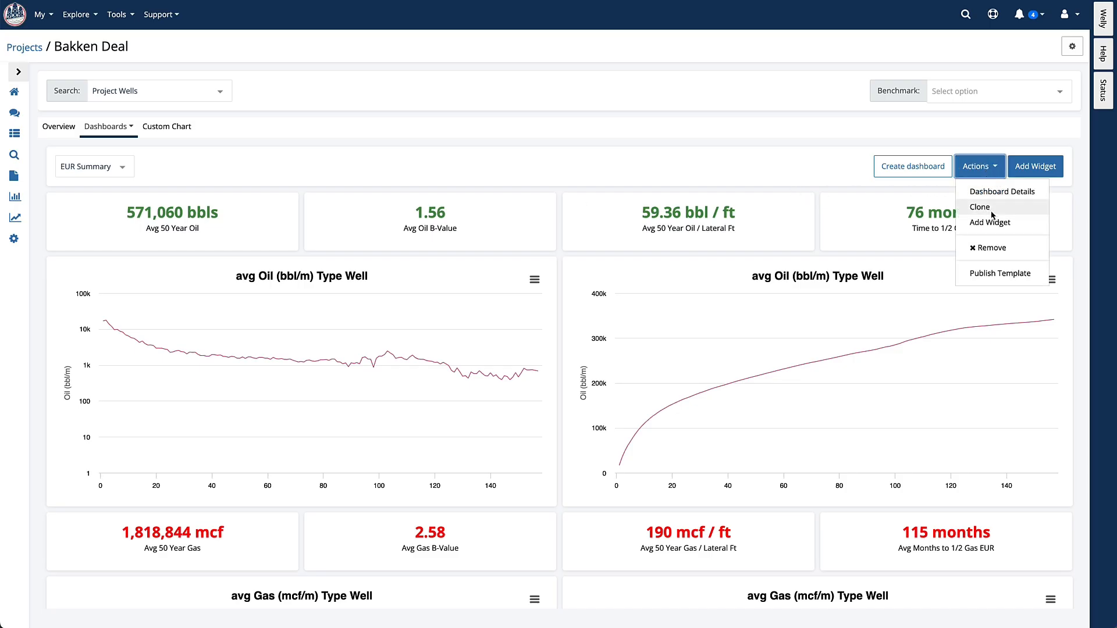
{"action": "left_click", "coordinate": [822, 172]}
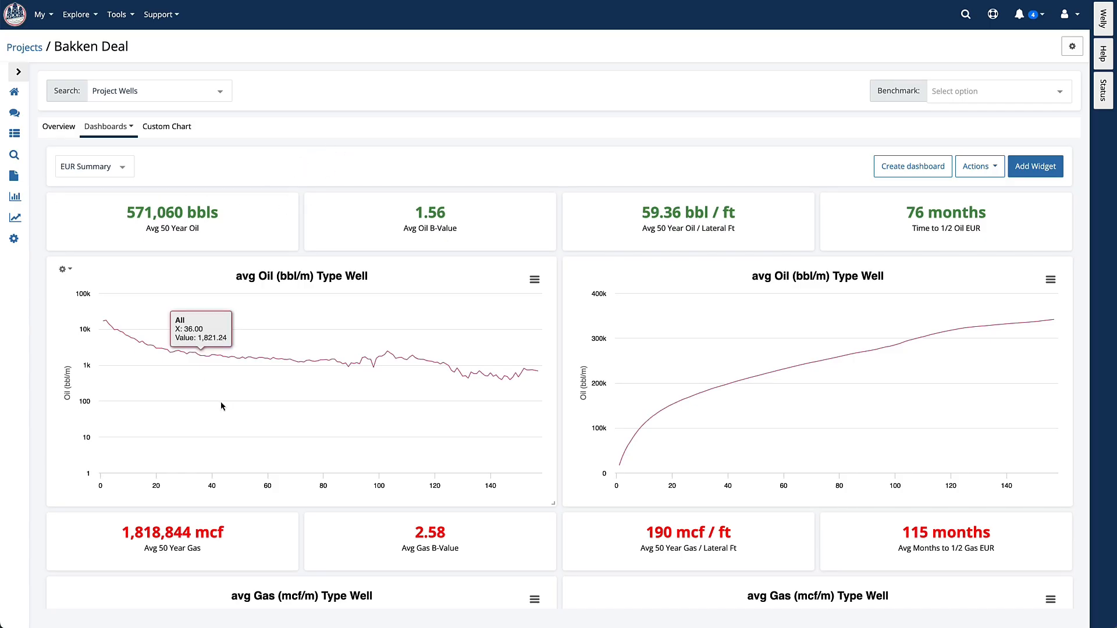
- Review the oil and gas type well charts on the EUR Summary dashboard
{"action": "scroll", "coordinate": [291, 524], "scroll_direction": "down", "scroll_amount": 6}
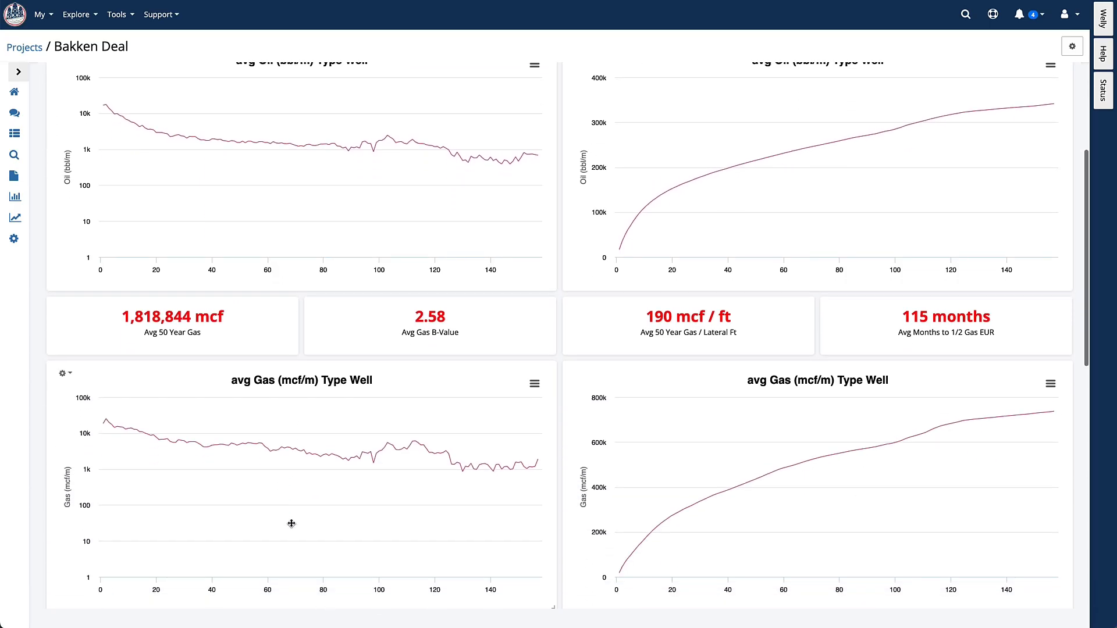
{"action": "scroll", "coordinate": [291, 523], "scroll_direction": "up", "scroll_amount": 5}
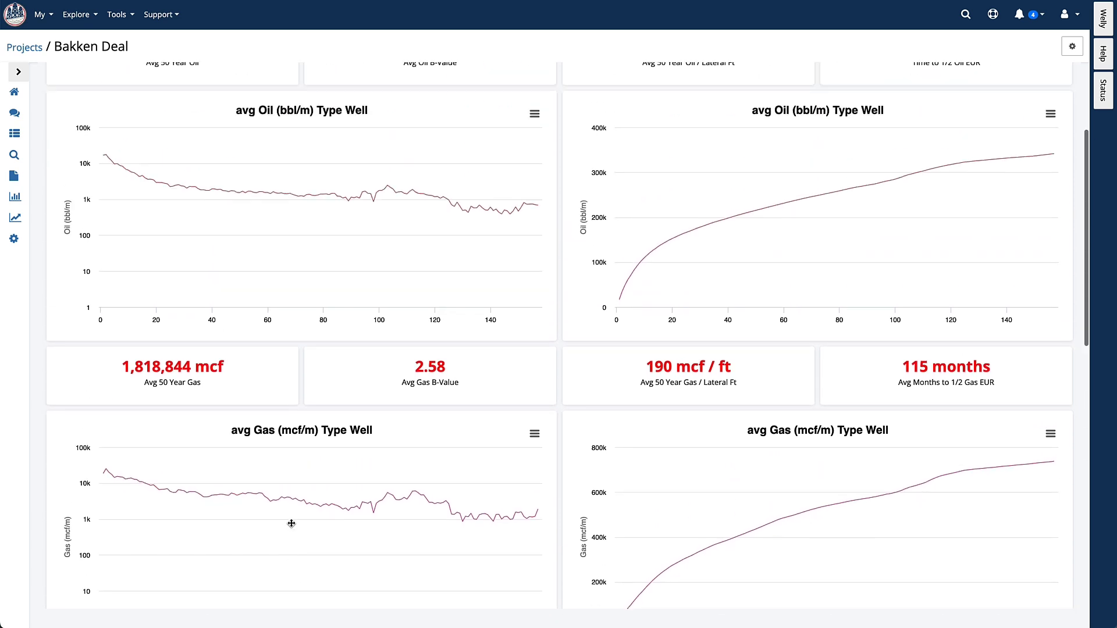
{"action": "scroll", "coordinate": [291, 523], "scroll_direction": "up", "scroll_amount": 2}
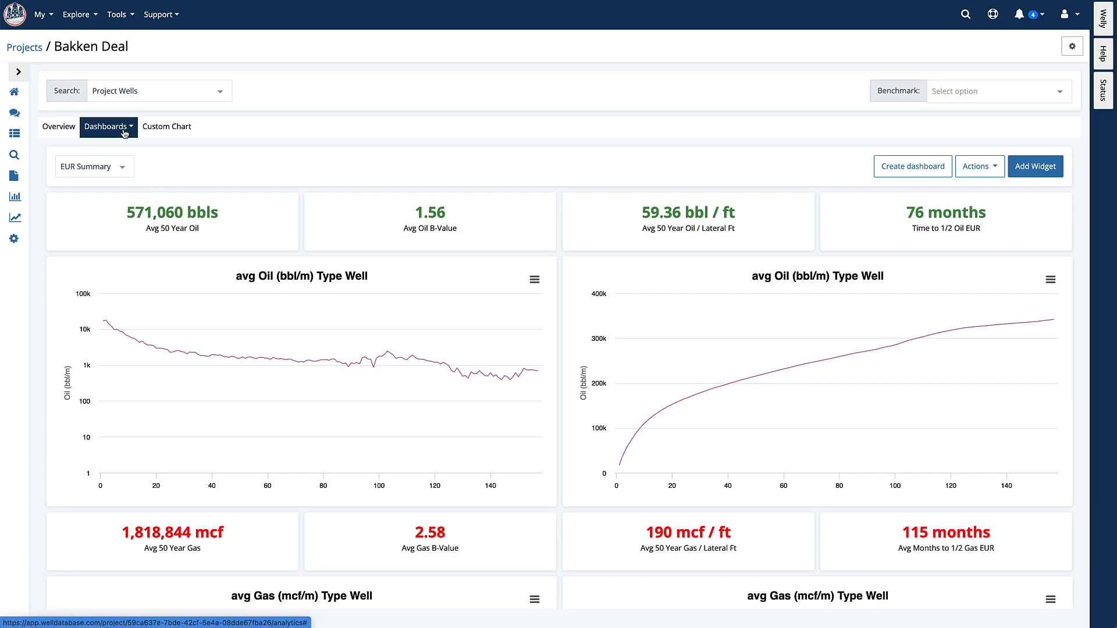
- Change the analytics search to Top 5 - Operators and show its Production charts
{"action": "left_click", "coordinate": [142, 91]}
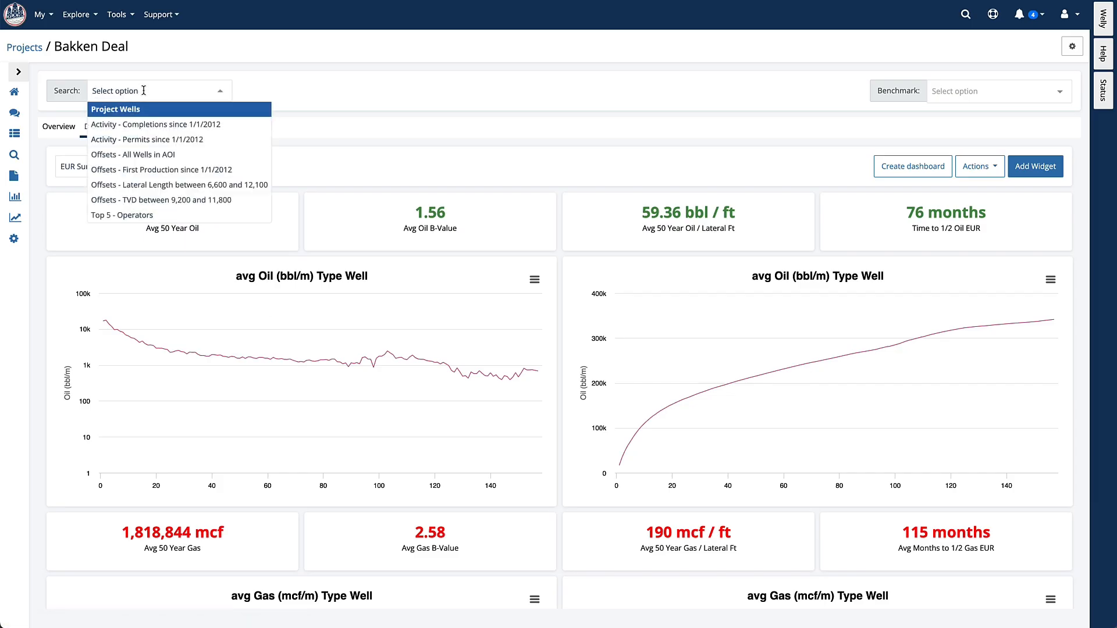
{"action": "left_click", "coordinate": [150, 215]}
{"action": "left_click", "coordinate": [111, 126]}
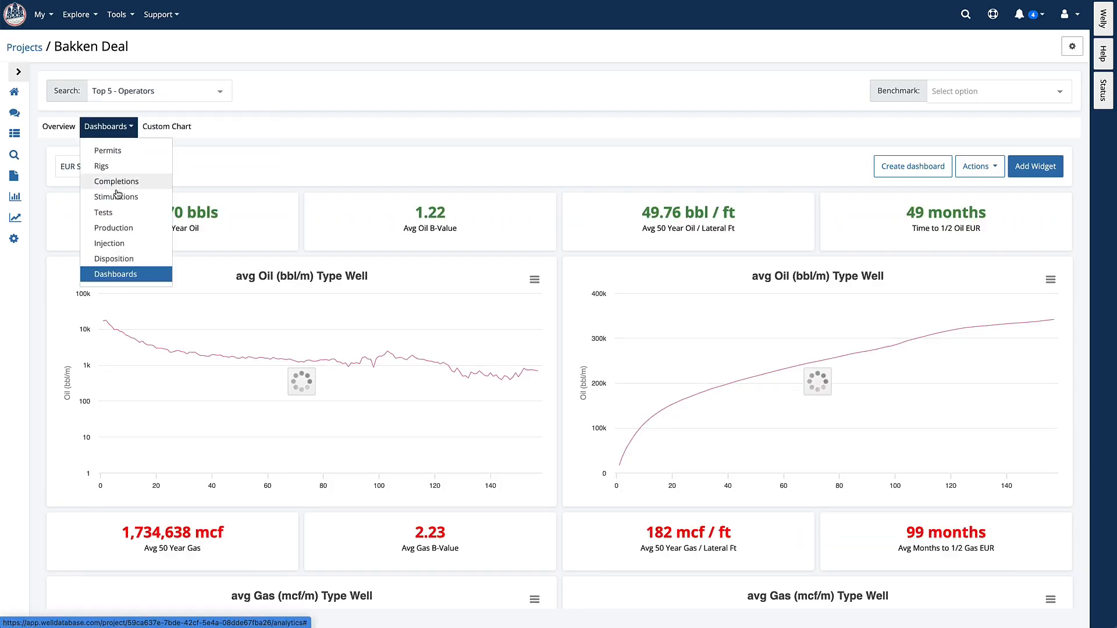
{"action": "left_click", "coordinate": [120, 229]}
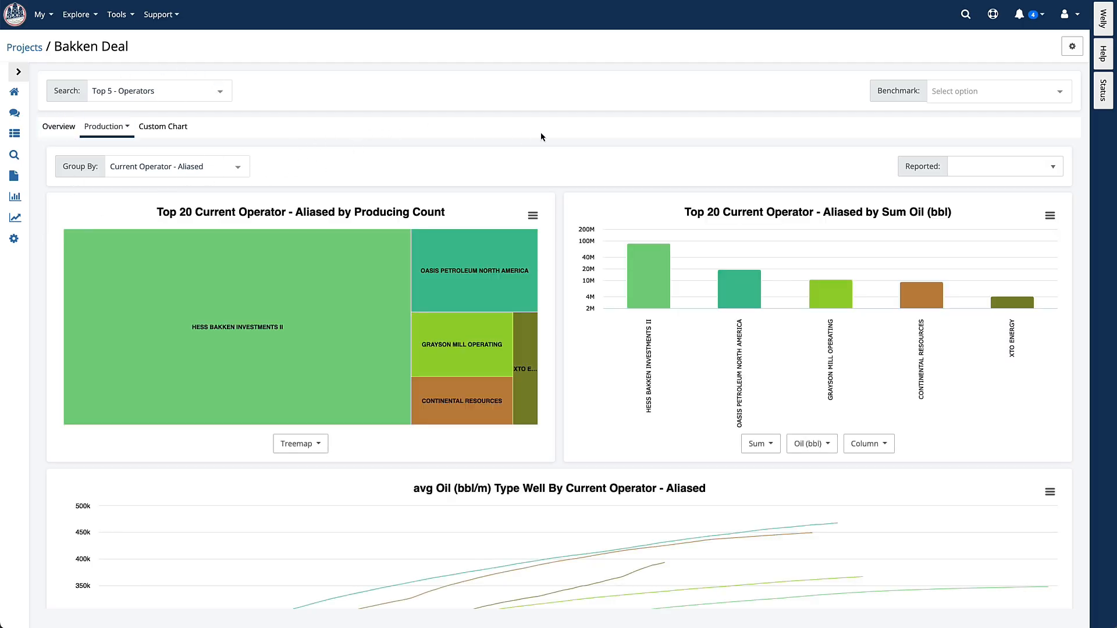
- Change the average oil type well chart to Time, plot it as a rate, and enable the Log Y scale
{"action": "scroll", "coordinate": [550, 145], "scroll_direction": "down", "scroll_amount": 5}
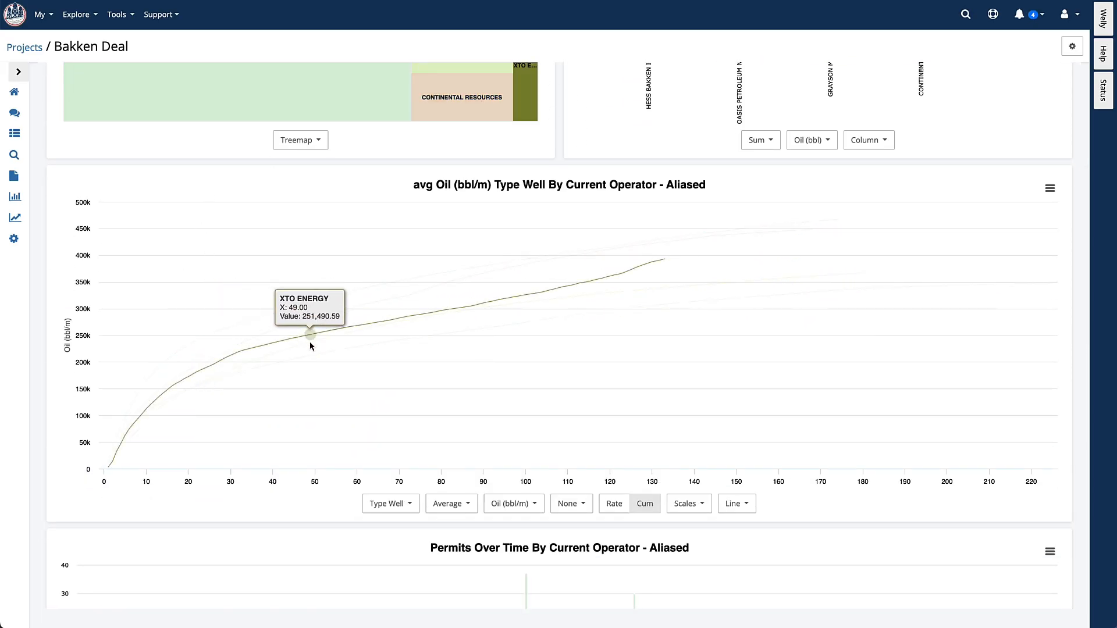
{"action": "left_click", "coordinate": [399, 511]}
{"action": "left_click", "coordinate": [393, 559]}
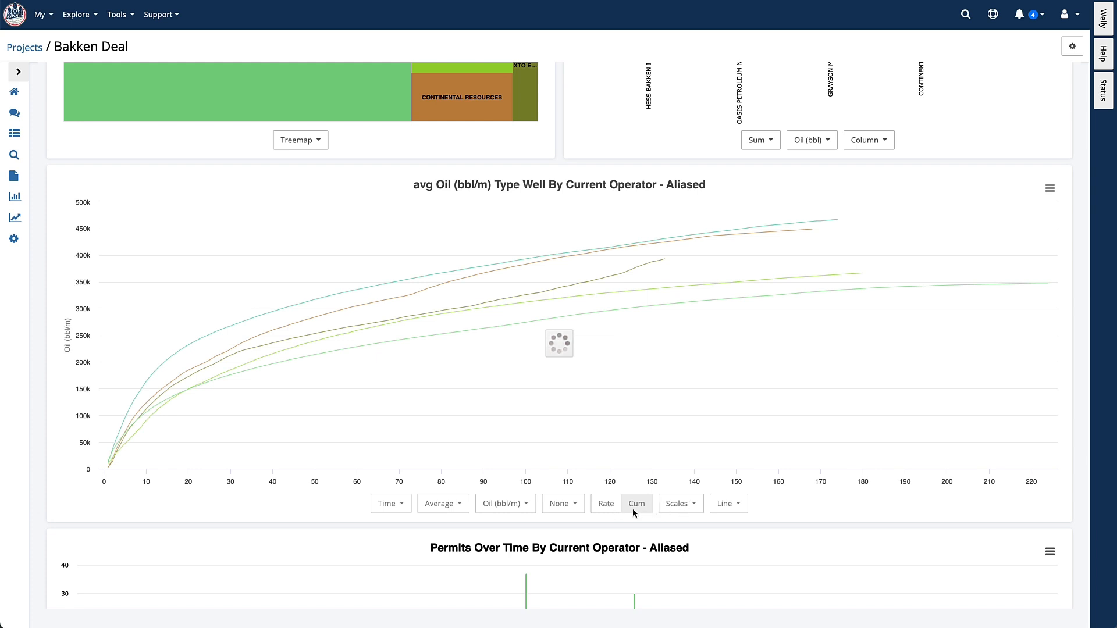
{"action": "left_click", "coordinate": [604, 505]}
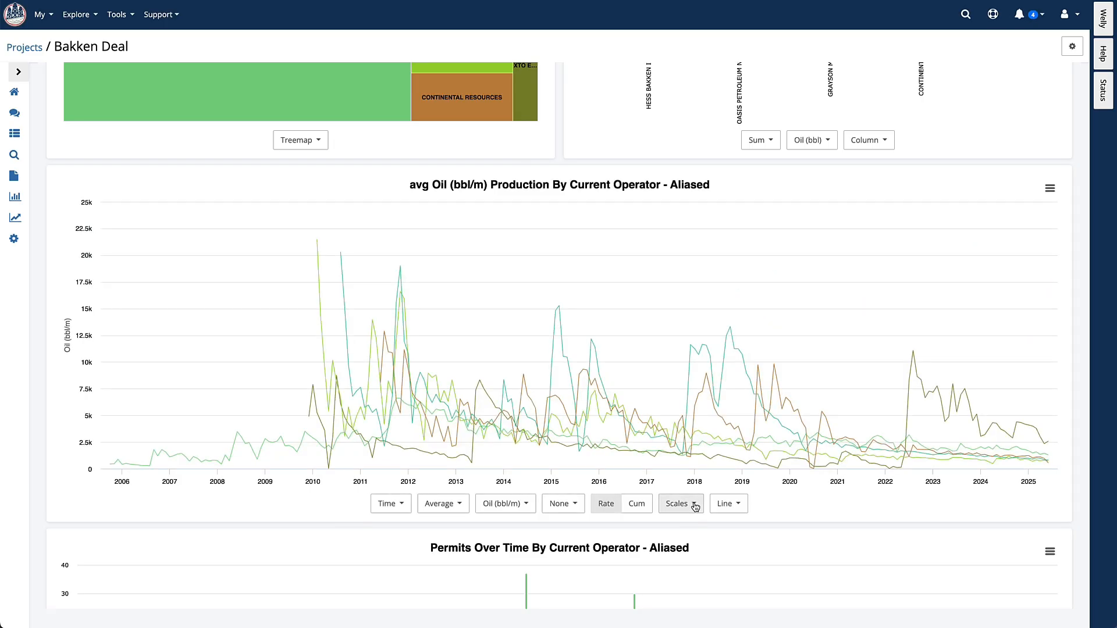
{"action": "left_click", "coordinate": [695, 507]}
{"action": "left_click", "coordinate": [678, 527]}
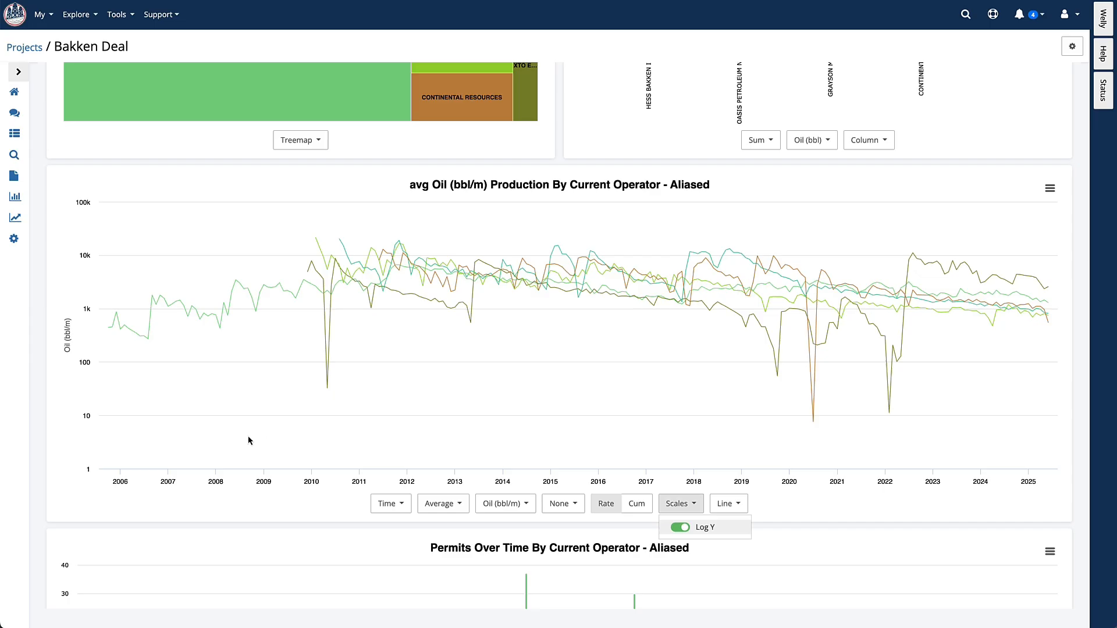
{"action": "left_click", "coordinate": [137, 493]}
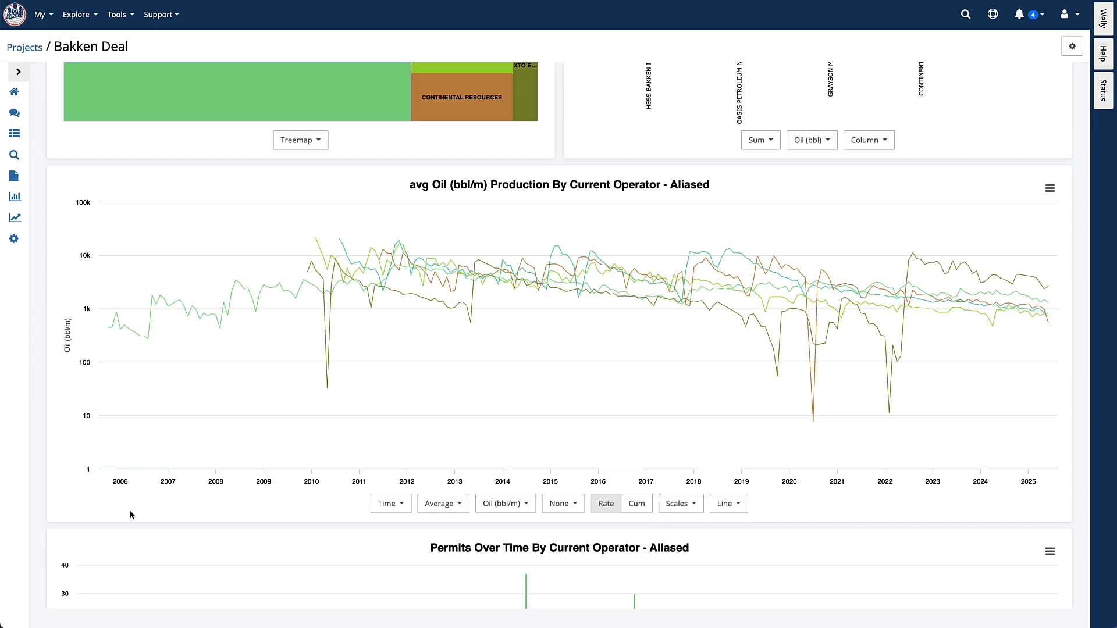
- Review the permits over time chart, the cumulative oil histogram and the operator well status count table
{"action": "scroll", "coordinate": [132, 515], "scroll_direction": "down", "scroll_amount": 5}
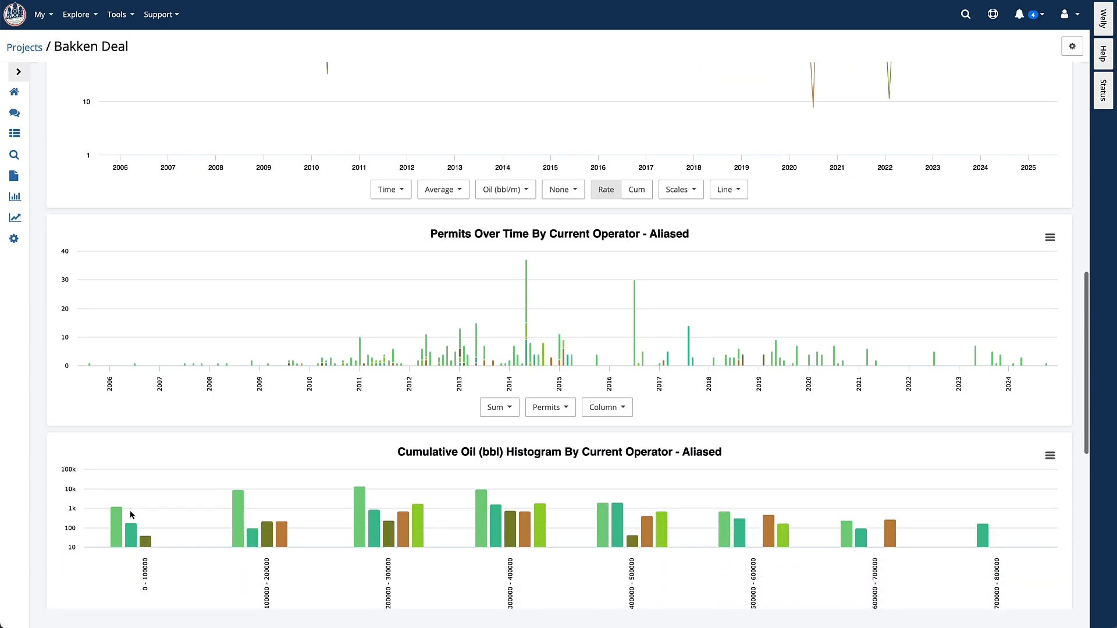
{"action": "scroll", "coordinate": [196, 555], "scroll_direction": "down", "scroll_amount": 3}
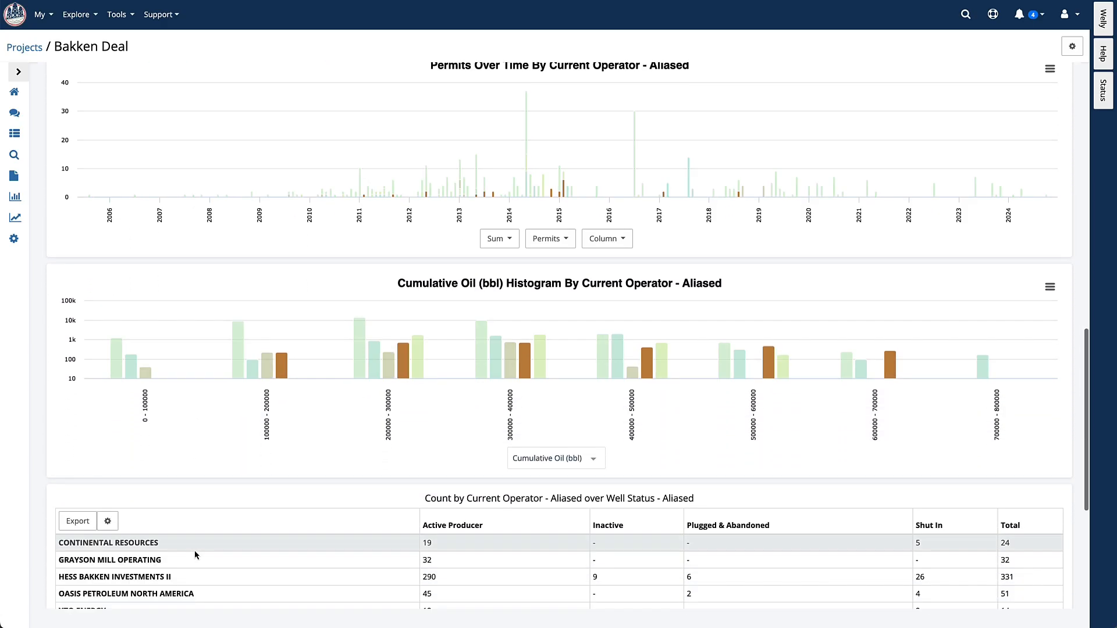
{"action": "scroll", "coordinate": [195, 555], "scroll_direction": "up", "scroll_amount": 10}
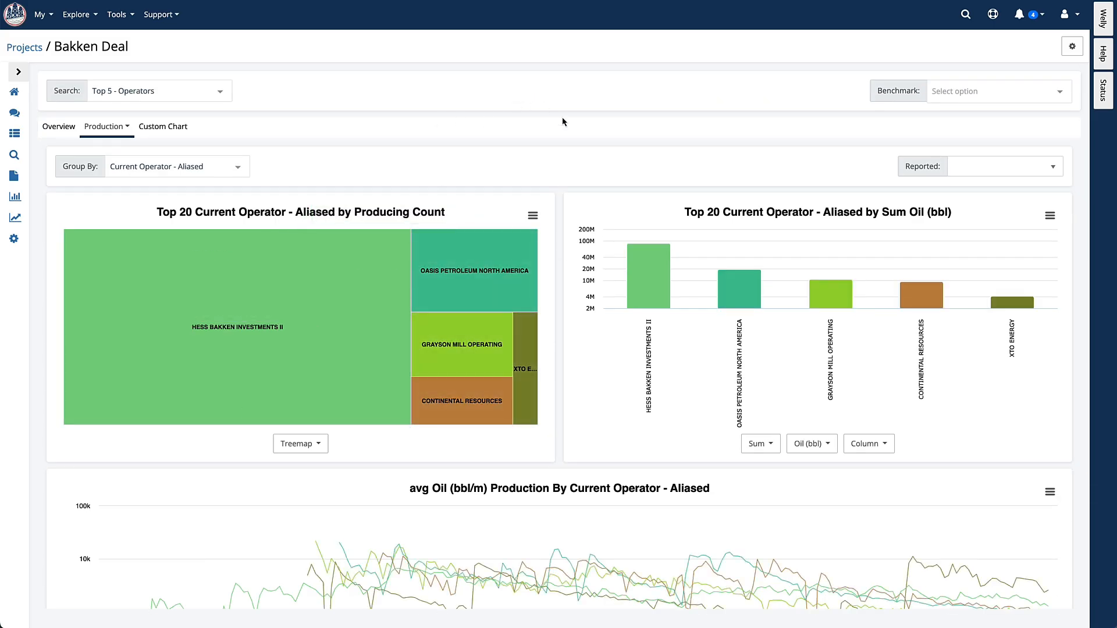
- Switch the Top 5 - Operators analytics from Production to Dashboards and load the Operator Comparison dashboard
{"action": "left_click", "coordinate": [109, 127]}
{"action": "left_click", "coordinate": [131, 275]}
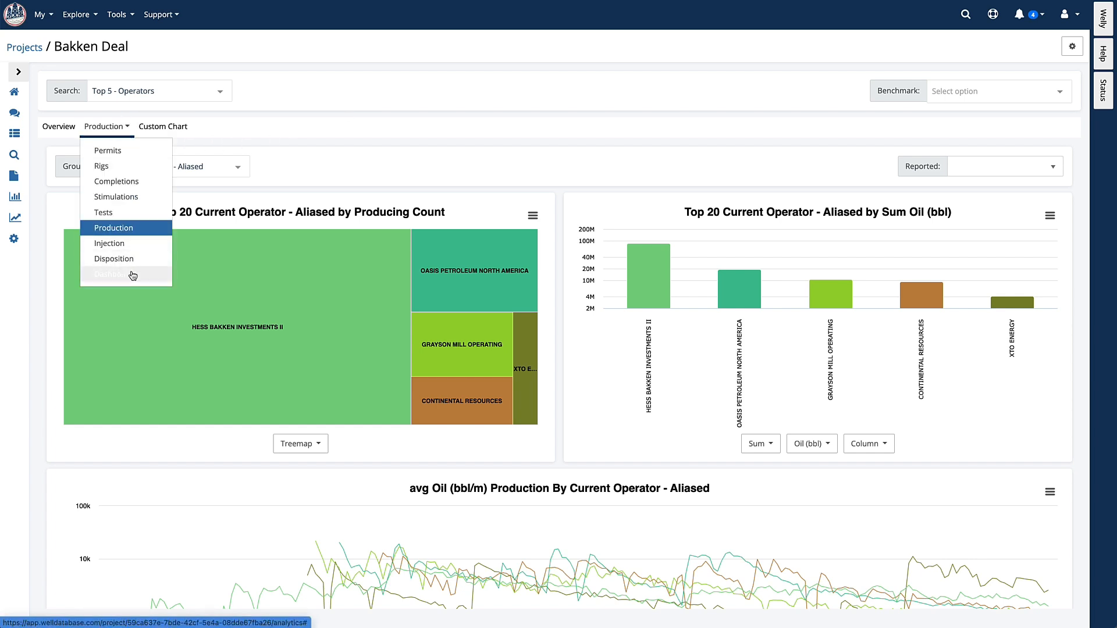
{"action": "left_click", "coordinate": [123, 170]}
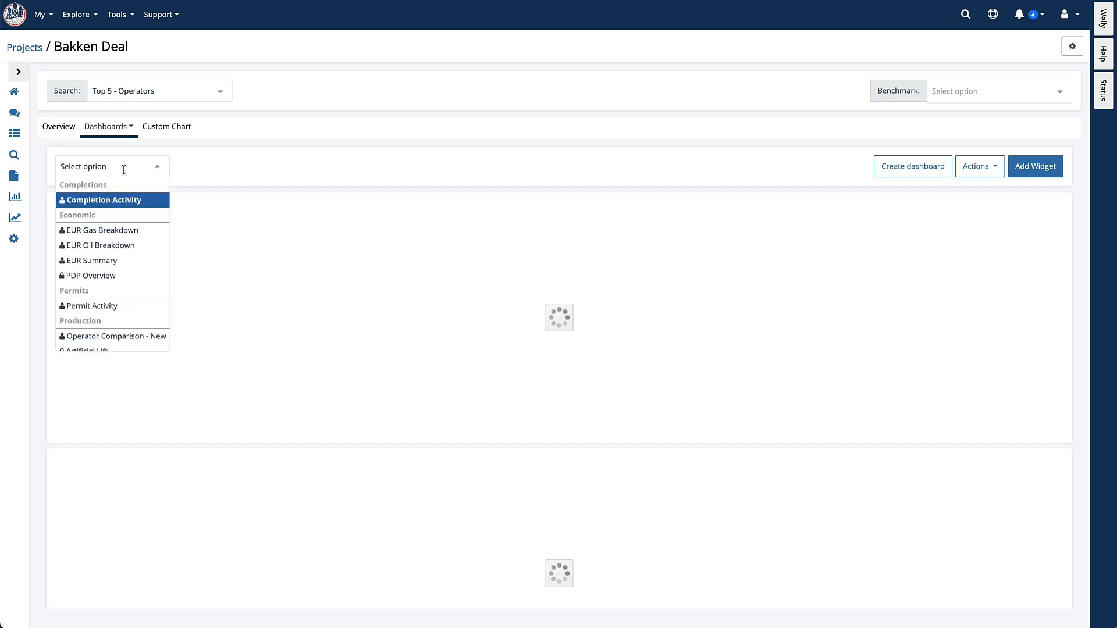
{"action": "scroll", "coordinate": [113, 278], "scroll_direction": "down", "scroll_amount": 2}
{"action": "scroll", "coordinate": [113, 278], "scroll_direction": "down", "scroll_amount": 1}
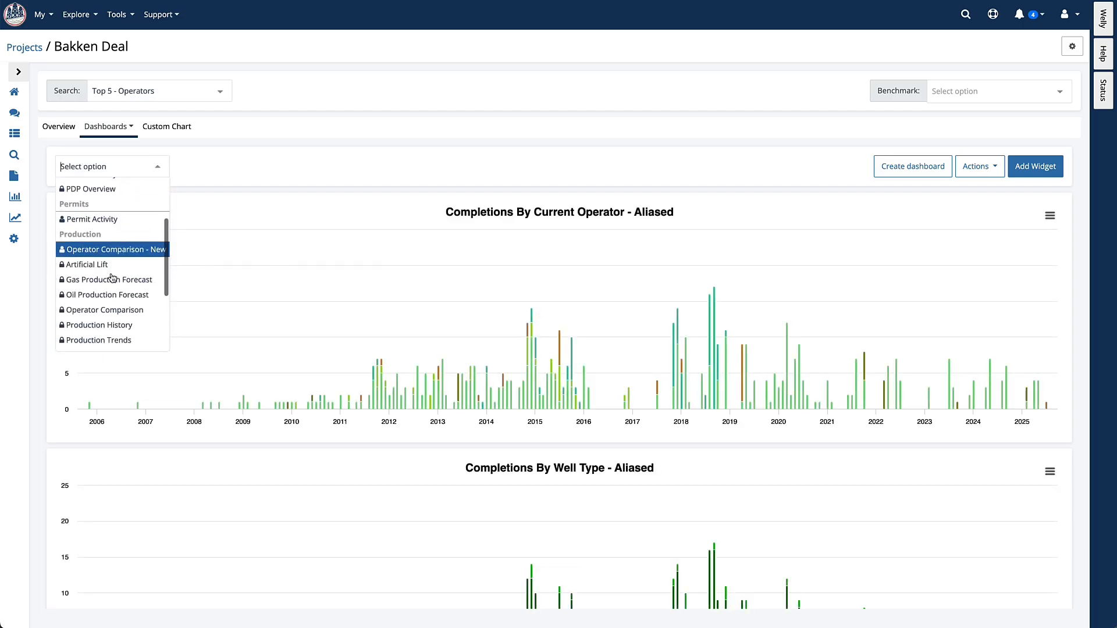
{"action": "left_click", "coordinate": [116, 310]}
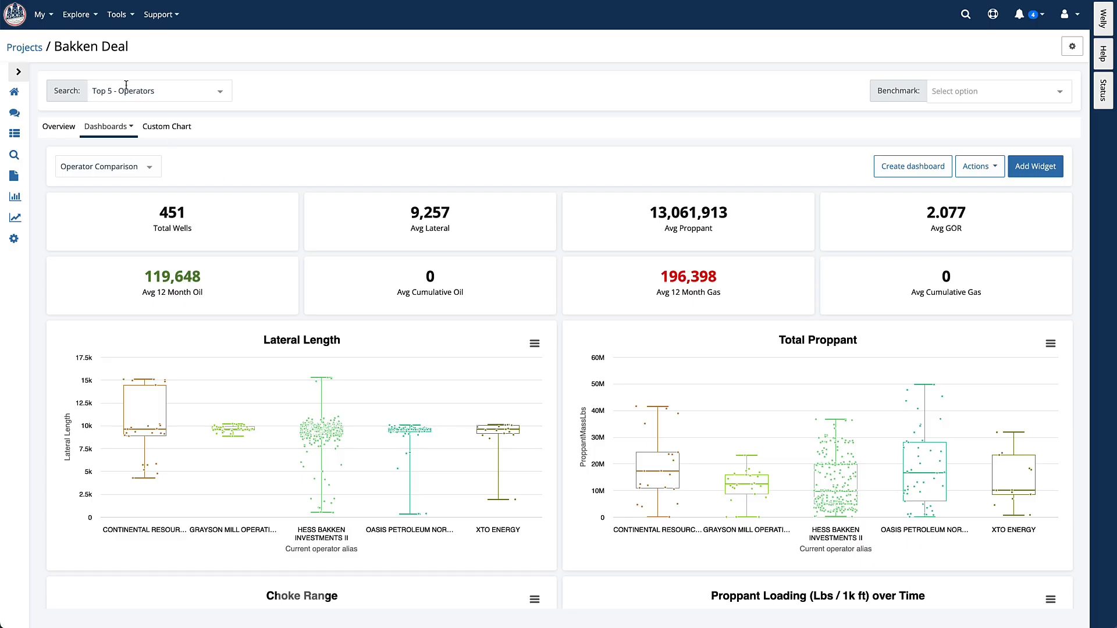
- Examine the Operator Comparison summary figures, the lateral length and total proppant box plots, and the proppant loading over time chart
{"action": "left_click_drag", "start_coordinate": [159, 216], "coordinate": [194, 216]}
{"action": "left_click", "coordinate": [195, 215]}
{"action": "left_click_drag", "start_coordinate": [660, 216], "coordinate": [668, 217]}
{"action": "scroll", "coordinate": [558, 326], "scroll_direction": "down", "scroll_amount": 3}
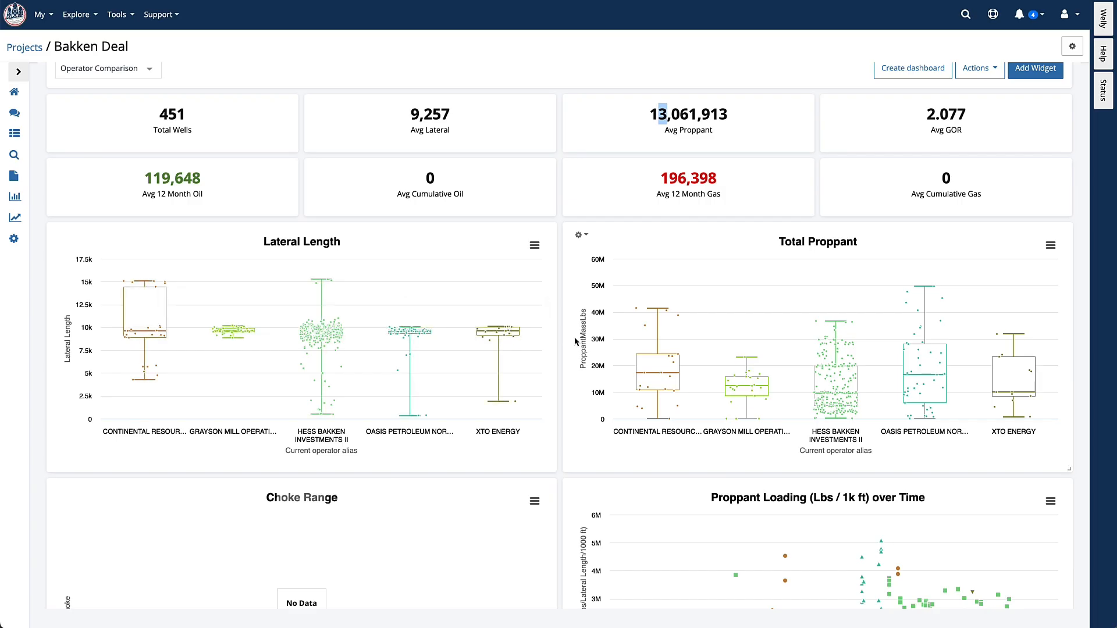
{"action": "scroll", "coordinate": [582, 344], "scroll_direction": "down", "scroll_amount": 1}
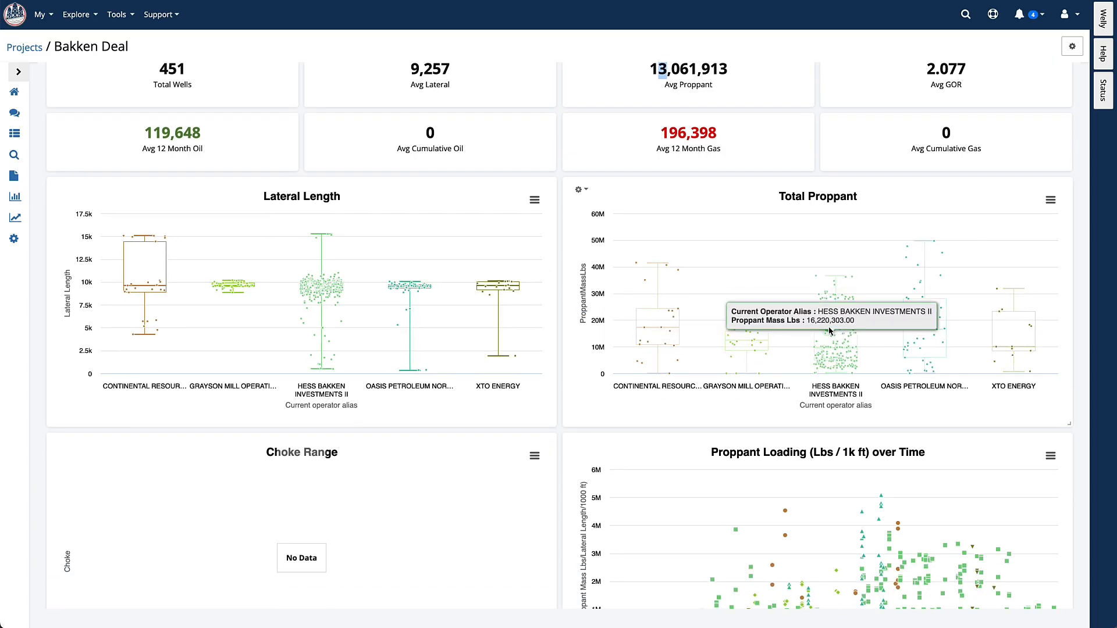
{"action": "scroll", "coordinate": [567, 379], "scroll_direction": "down", "scroll_amount": 3}
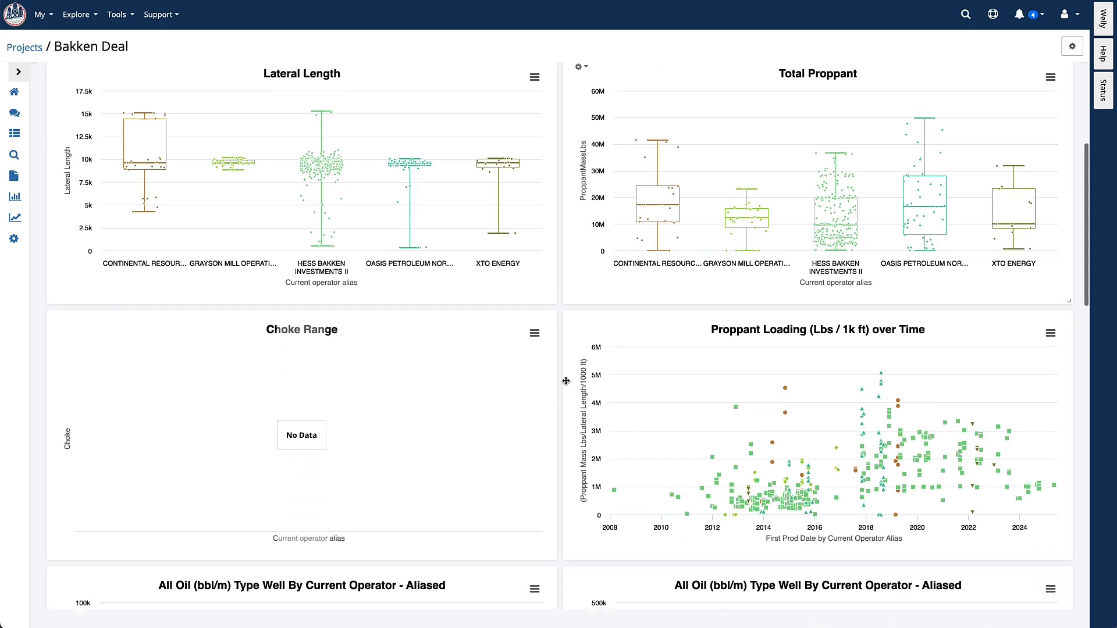
{"action": "scroll", "coordinate": [566, 381], "scroll_direction": "down", "scroll_amount": 2}
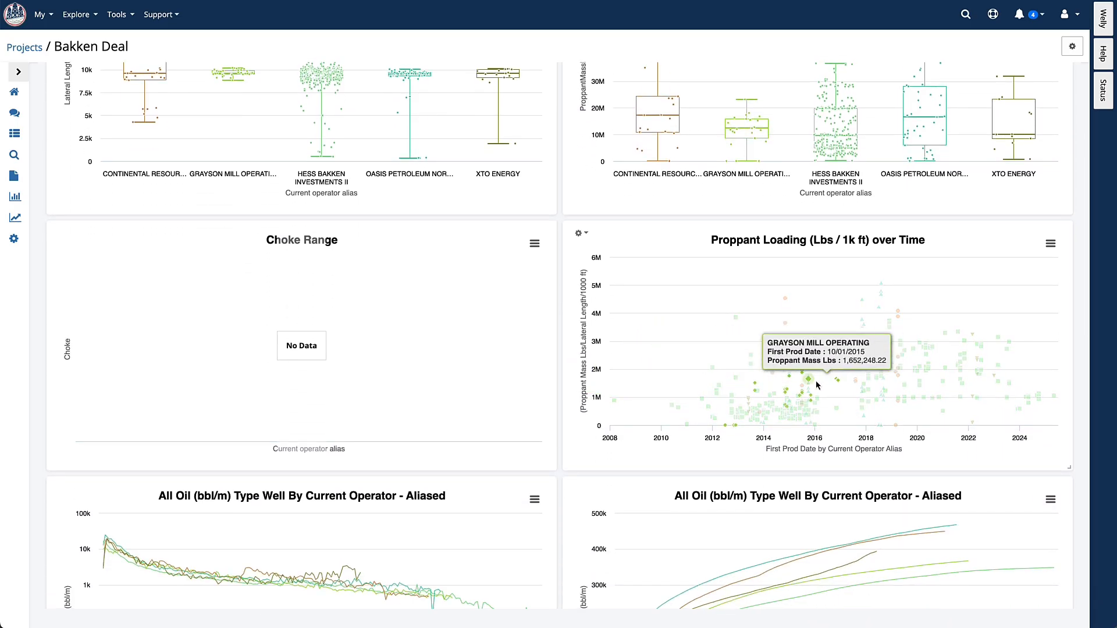
- Examine the oil and gas type well charts by operator and the average best fit B value charts
{"action": "scroll", "coordinate": [573, 405], "scroll_direction": "down", "scroll_amount": 5}
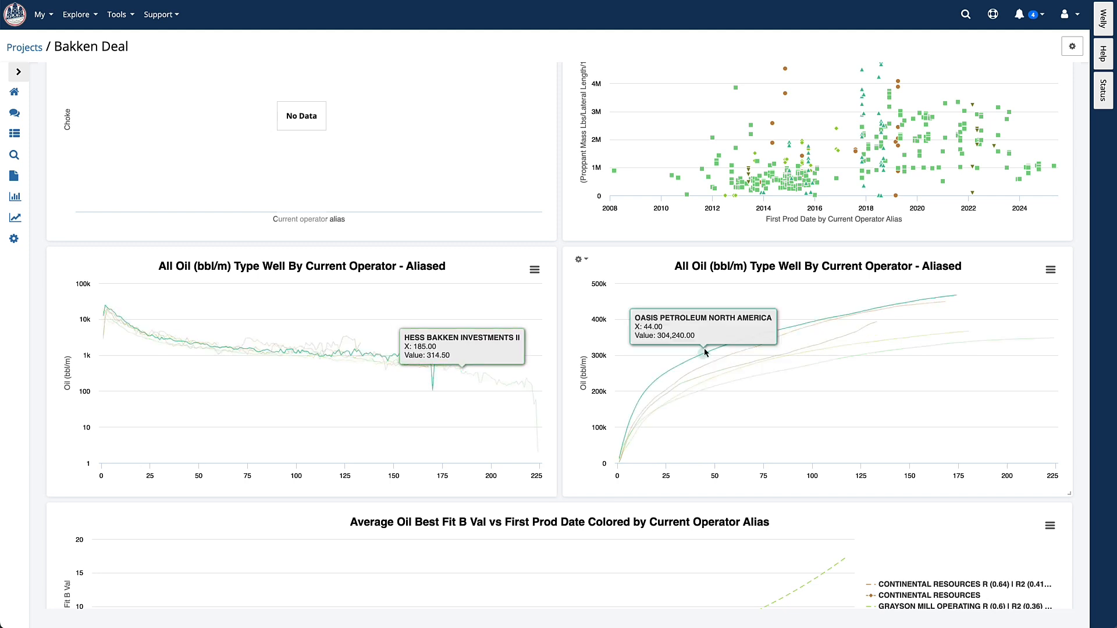
{"action": "scroll", "coordinate": [580, 434], "scroll_direction": "down", "scroll_amount": 3}
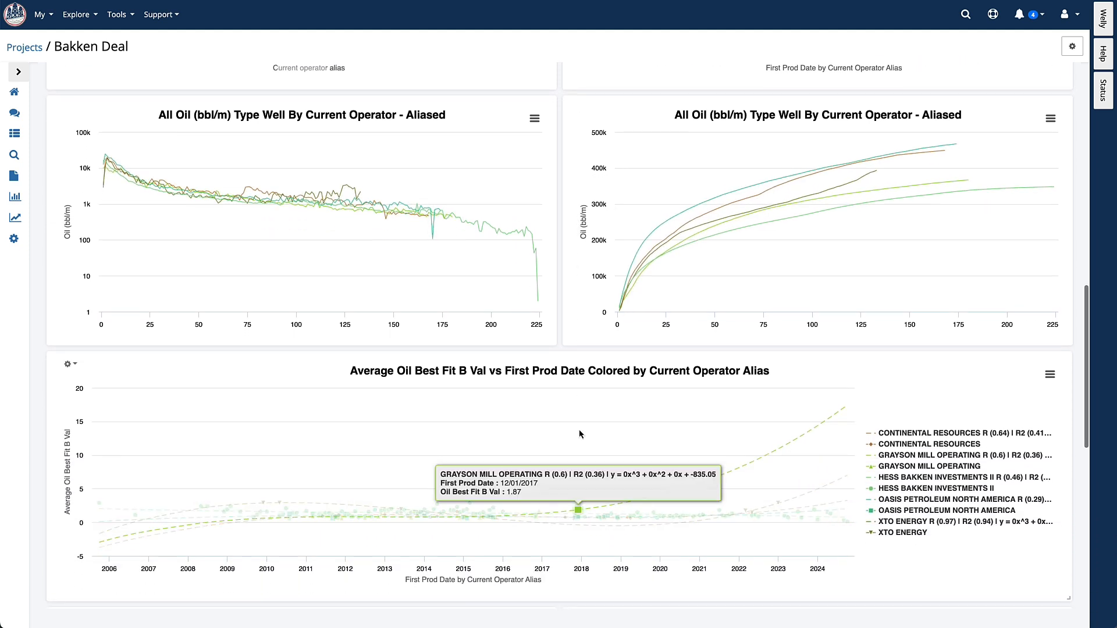
{"action": "scroll", "coordinate": [580, 434], "scroll_direction": "down", "scroll_amount": 2}
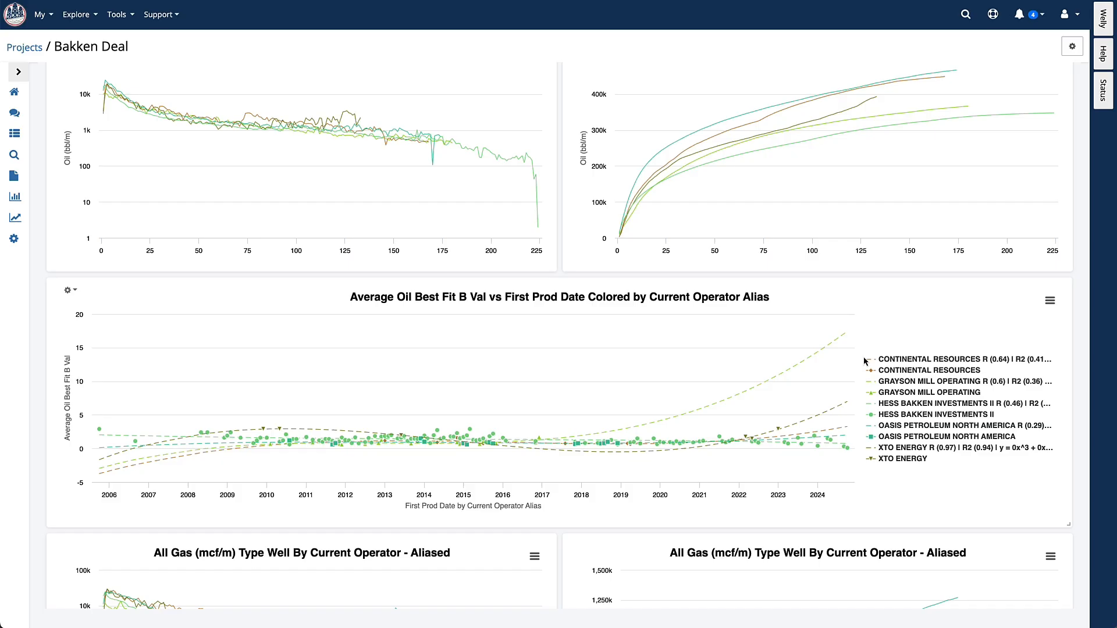
{"action": "scroll", "coordinate": [864, 361], "scroll_direction": "down", "scroll_amount": 5}
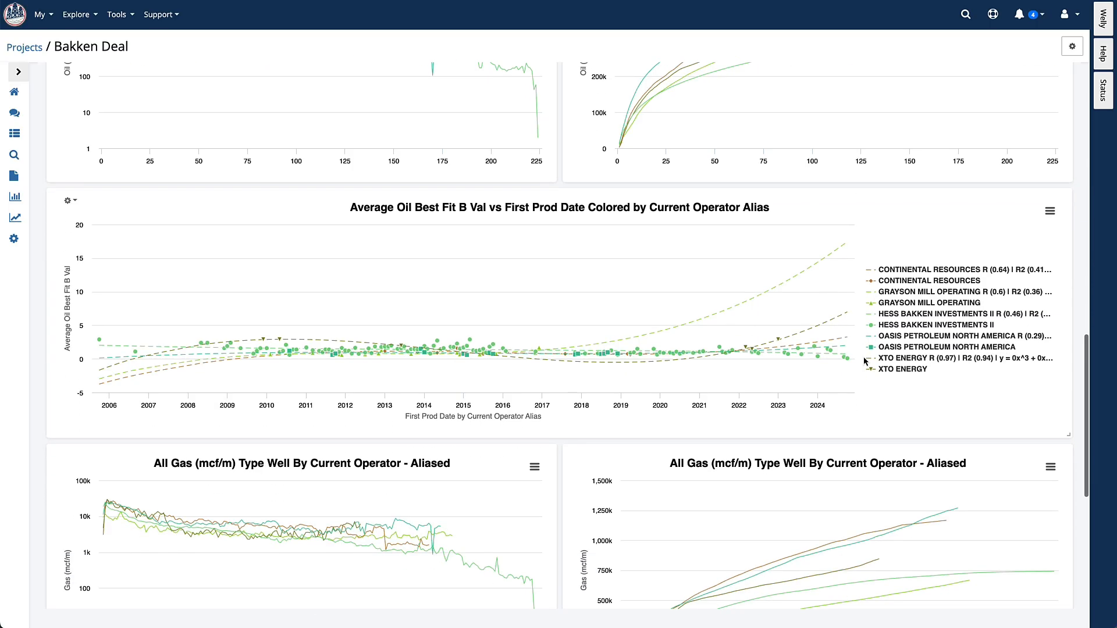
{"action": "scroll", "coordinate": [488, 403], "scroll_direction": "down", "scroll_amount": 3}
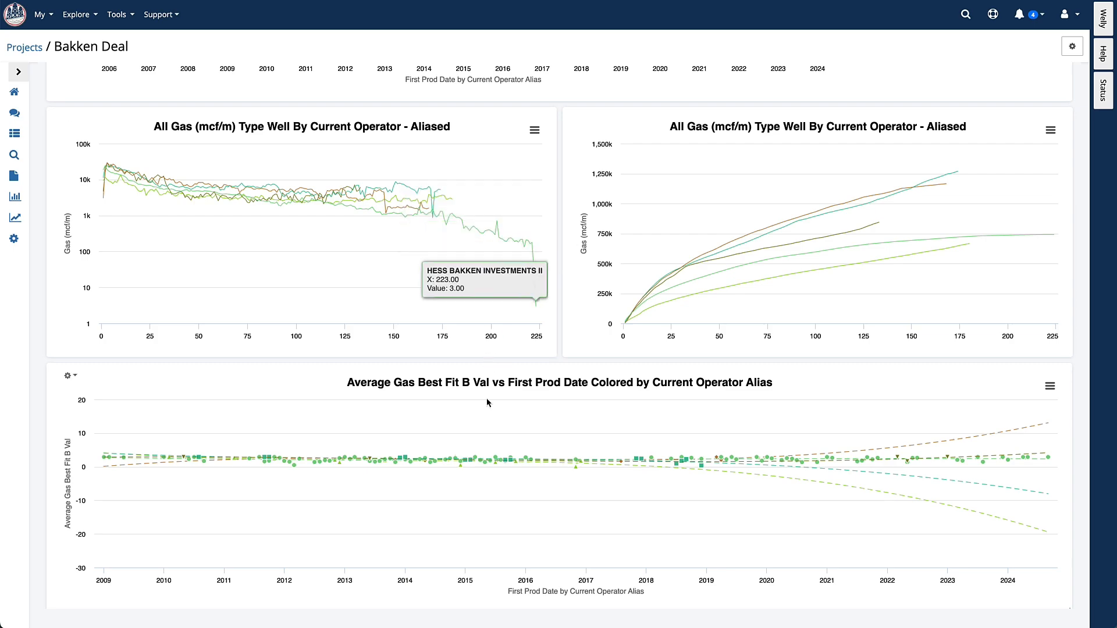
{"action": "scroll", "coordinate": [488, 402], "scroll_direction": "down", "scroll_amount": 1}
{"action": "scroll", "coordinate": [487, 402], "scroll_direction": "up", "scroll_amount": 10}
{"action": "scroll", "coordinate": [488, 403], "scroll_direction": "up", "scroll_amount": 10}
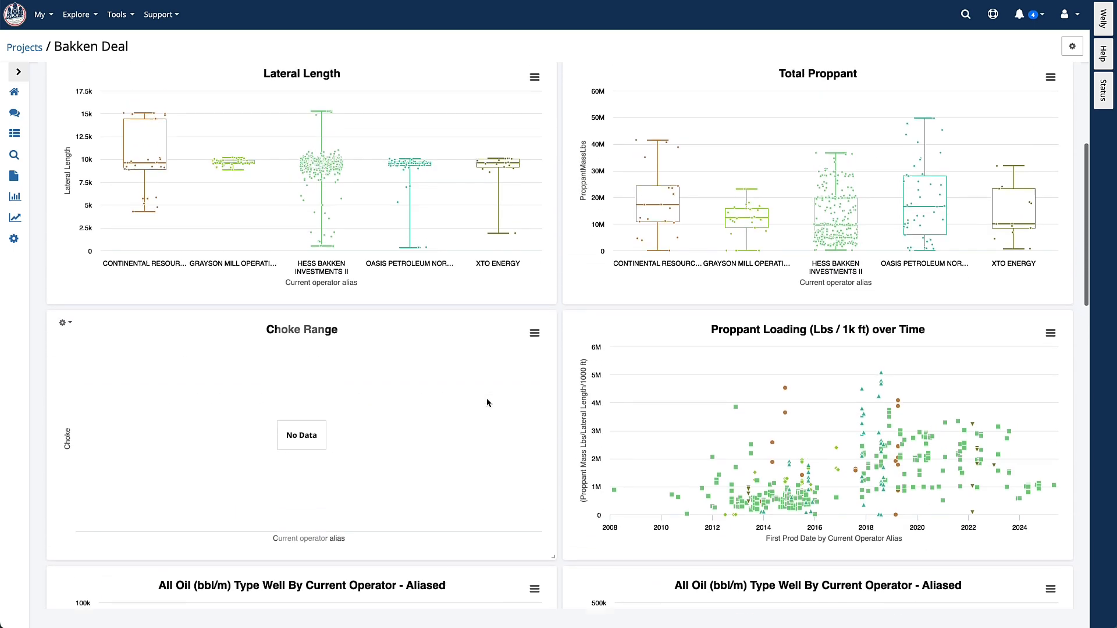
{"action": "left_click", "coordinate": [585, 192]}
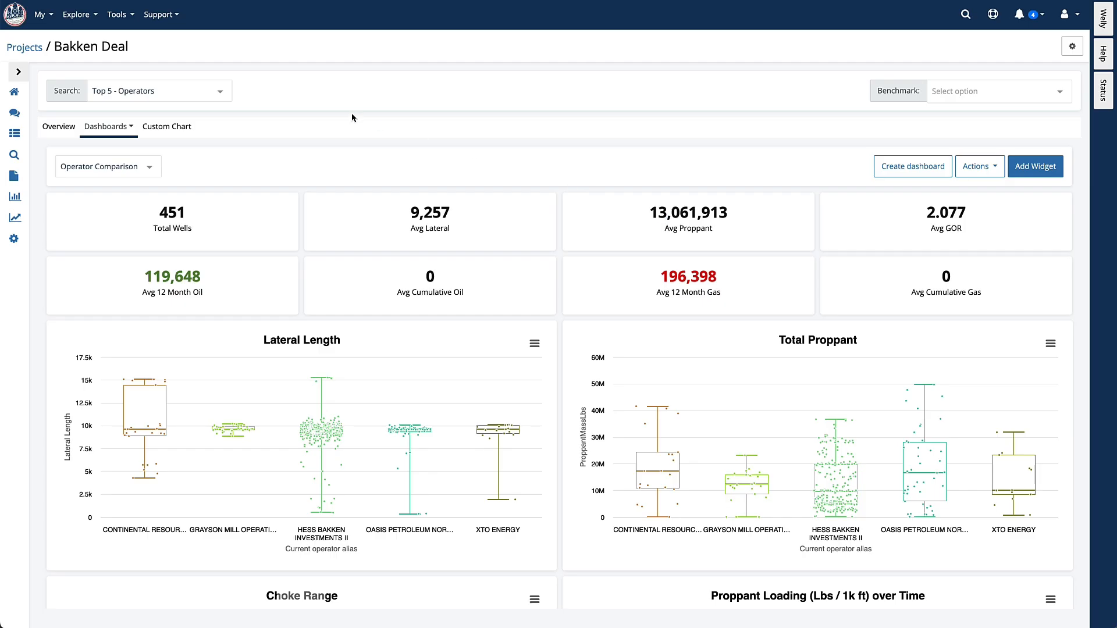
- Open the project's monthly production chart and zoom it to the period from May 2022 to June 2025
{"action": "left_click", "coordinate": [28, 218]}
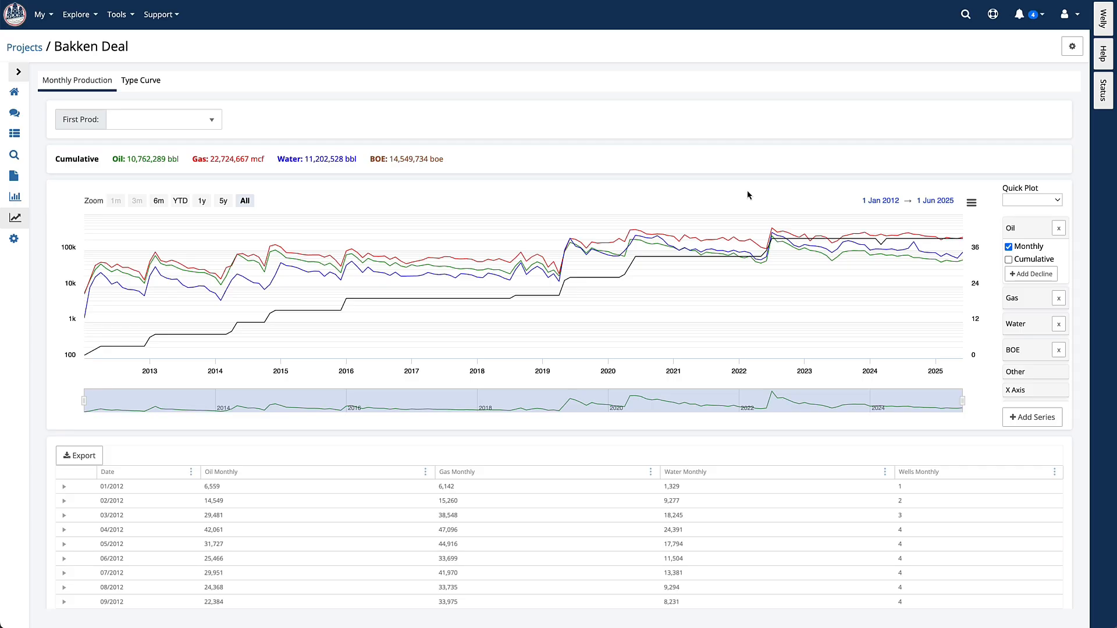
{"action": "mouse_move", "coordinate": [763, 226]}
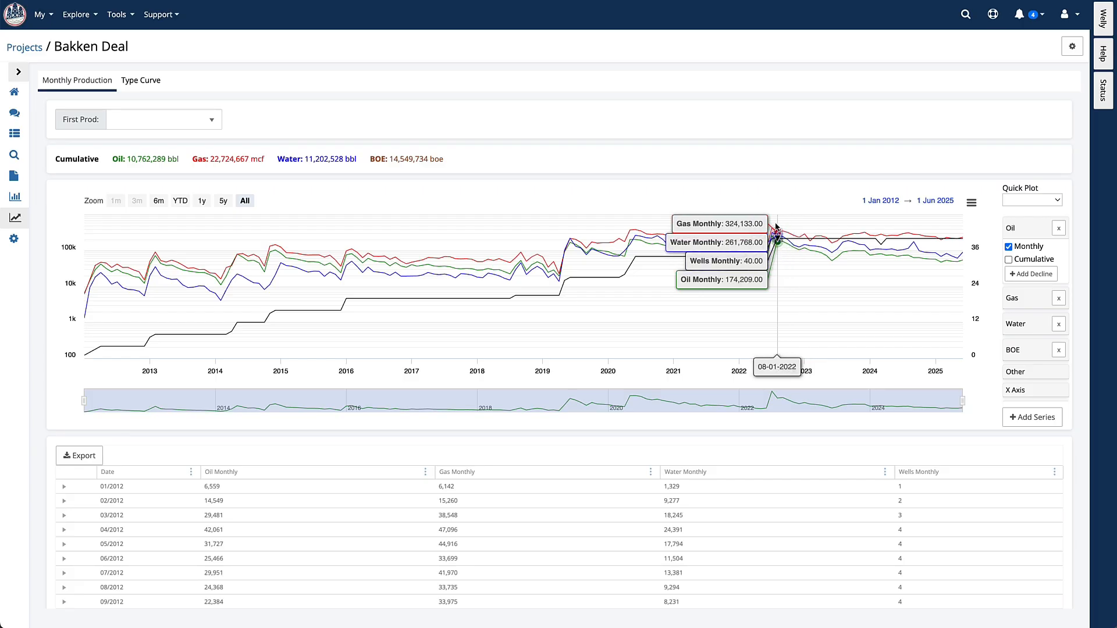
{"action": "left_click_drag", "start_coordinate": [764, 225], "coordinate": [980, 226]}
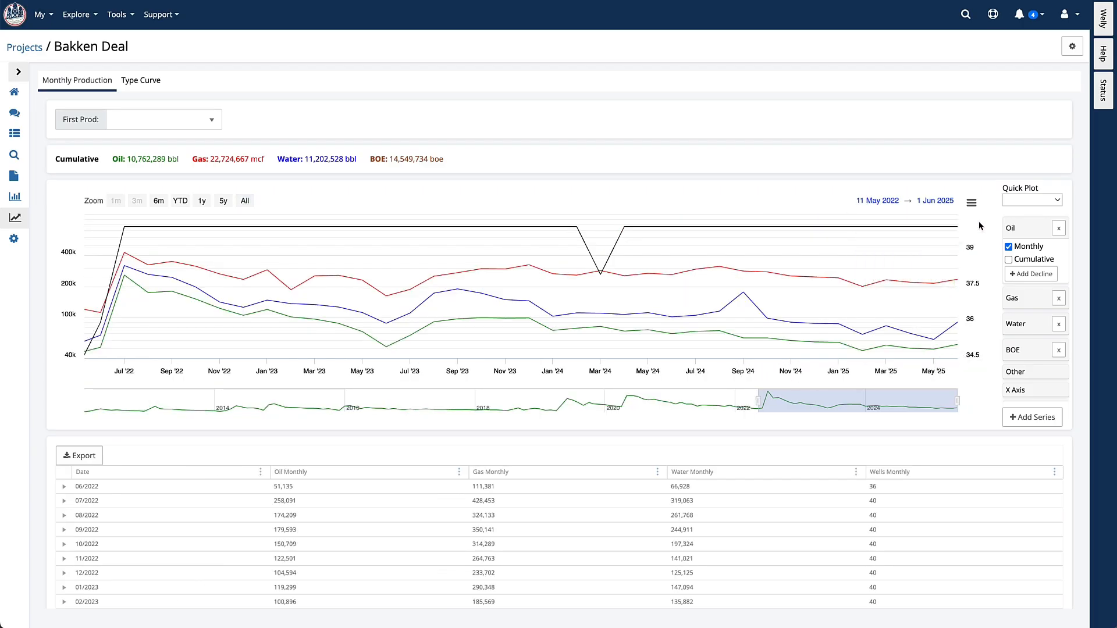
- Generate a Best Fit decline for monthly oil with a 50-year total forecast, and show the chart's full date range
{"action": "left_click", "coordinate": [1039, 275]}
{"action": "left_click", "coordinate": [570, 275]}
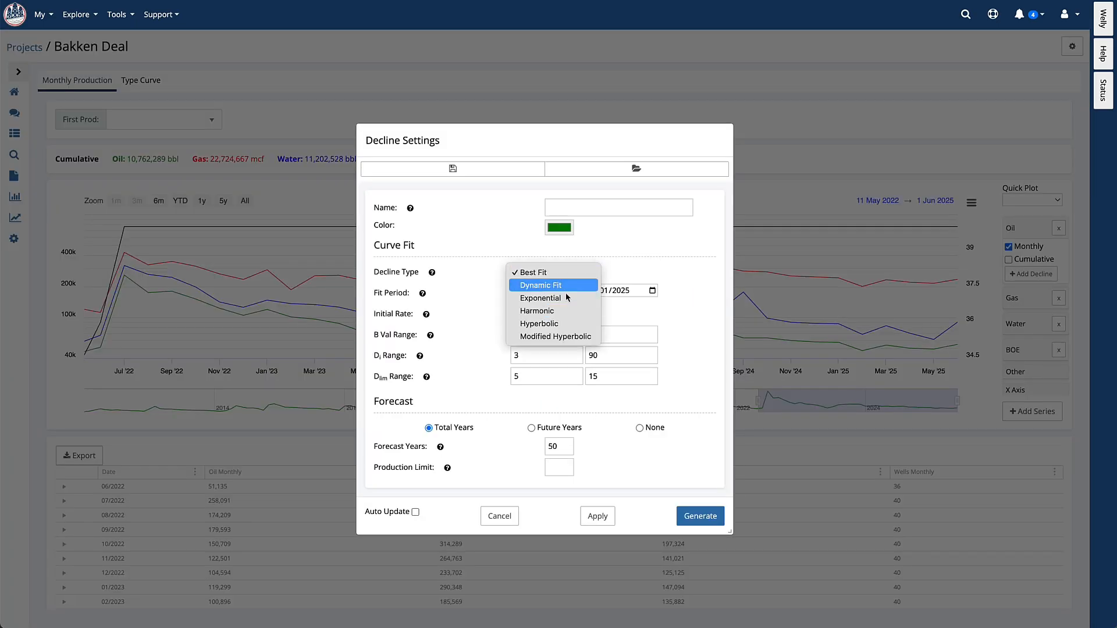
{"action": "left_click", "coordinate": [636, 265]}
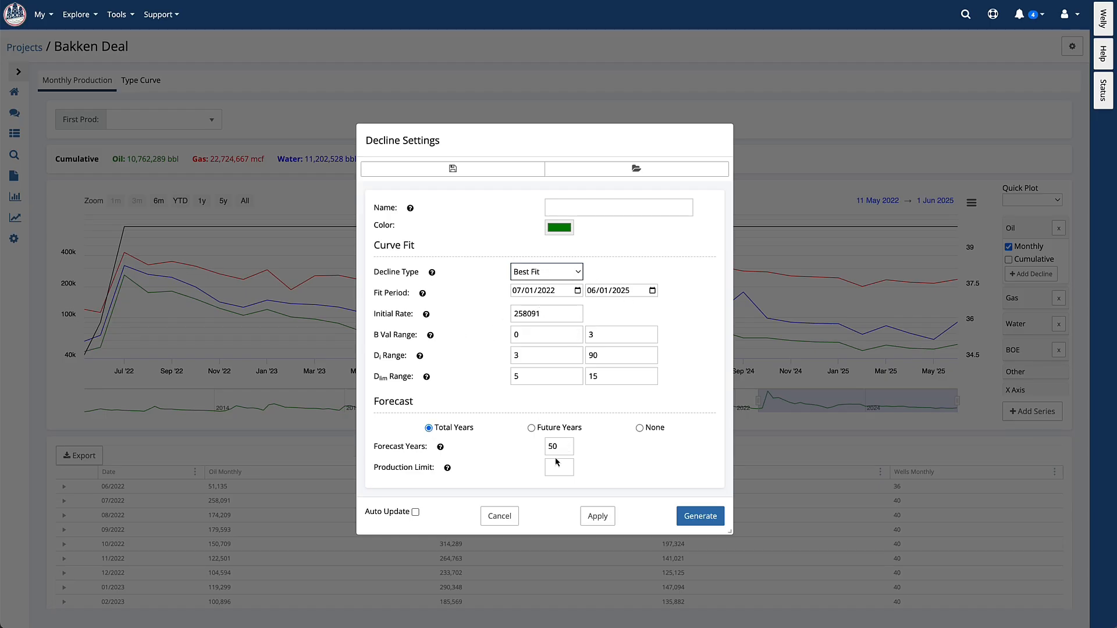
{"action": "left_click", "coordinate": [704, 518]}
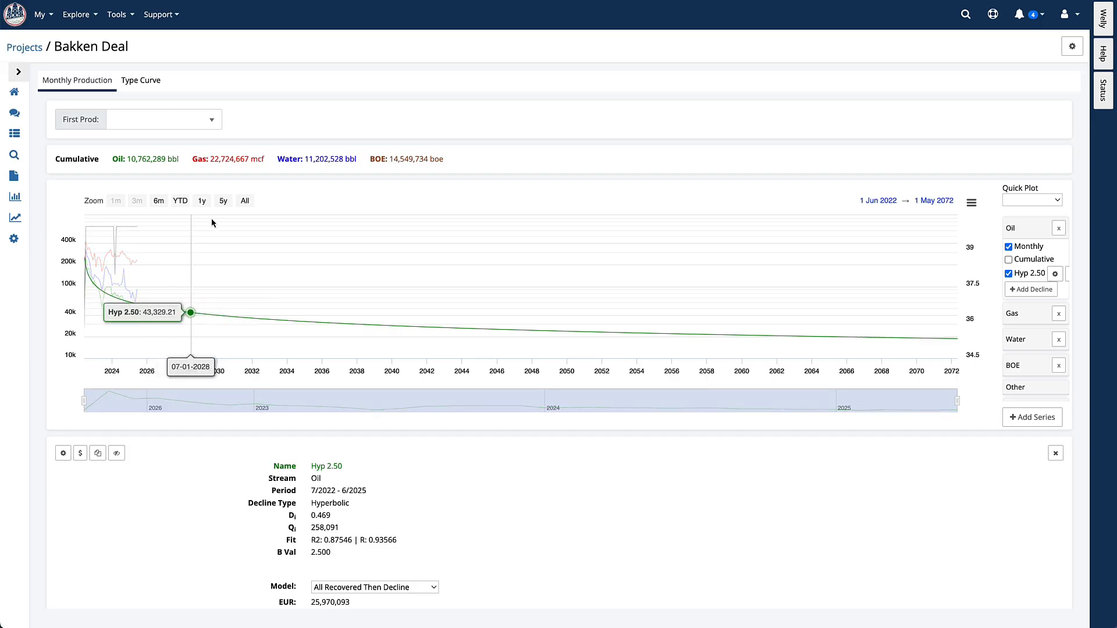
{"action": "left_click", "coordinate": [244, 201]}
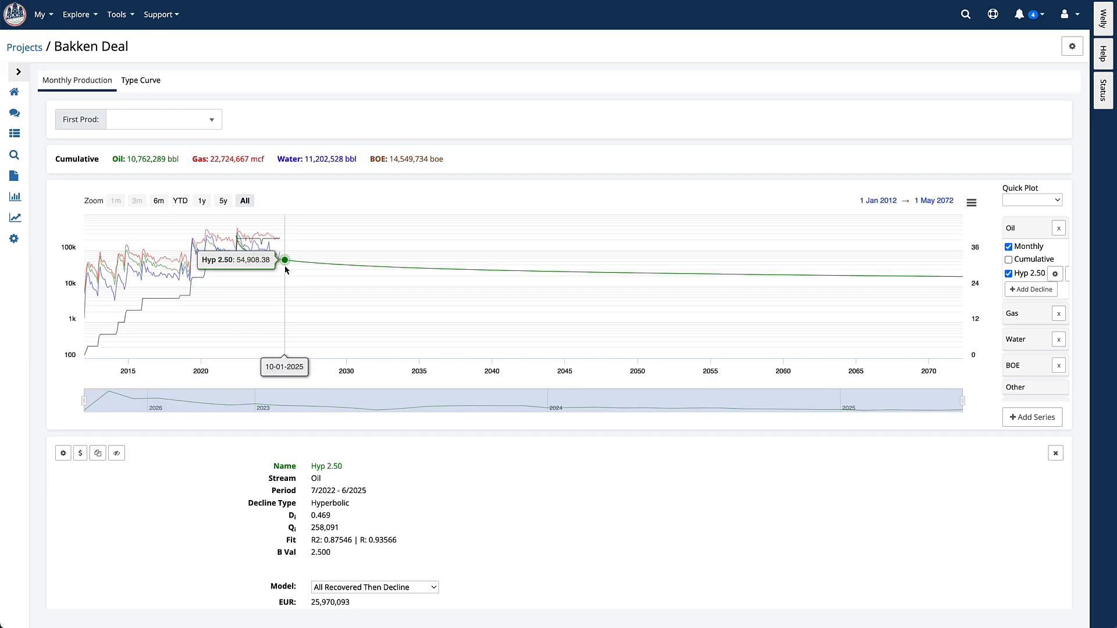
- Copy the oil decline as a Modified Hyperbolic curve with an effective Dlim of 12, and compare the EURs of both declines
{"action": "left_click", "coordinate": [98, 456]}
{"action": "left_click", "coordinate": [542, 283]}
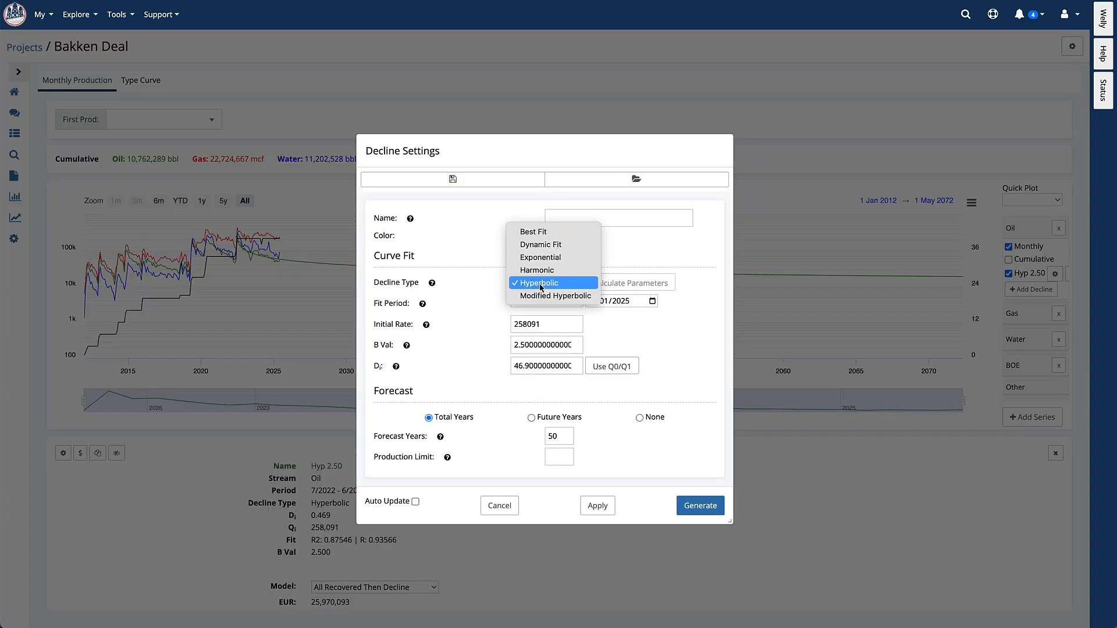
{"action": "left_click", "coordinate": [546, 296]}
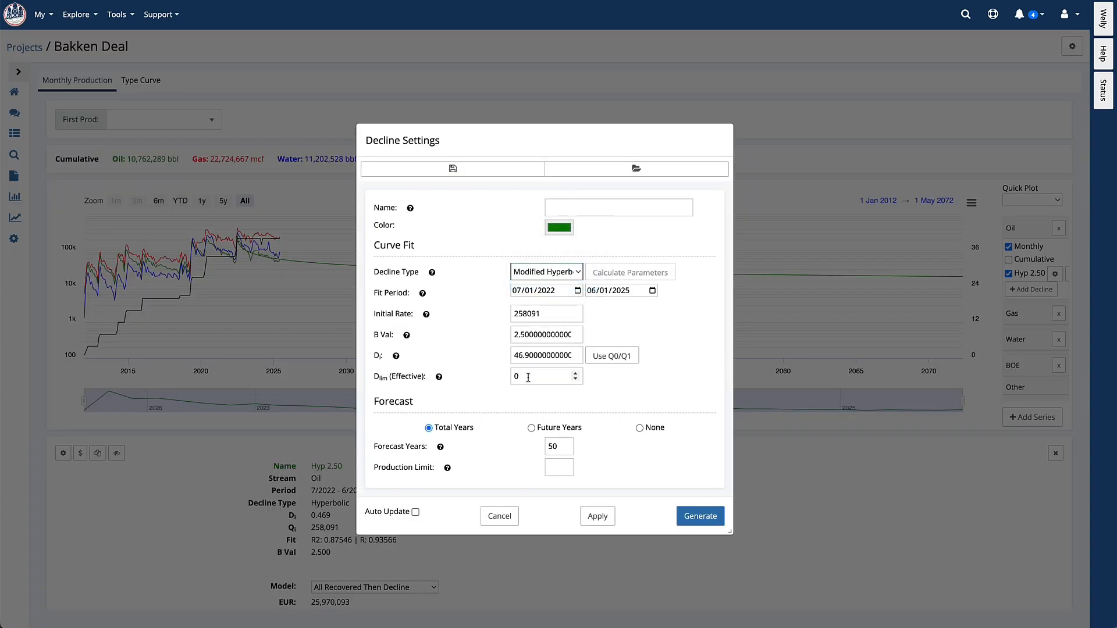
{"action": "double_click", "coordinate": [528, 378]}
{"action": "type", "text": "12"}
{"action": "left_click", "coordinate": [709, 524]}
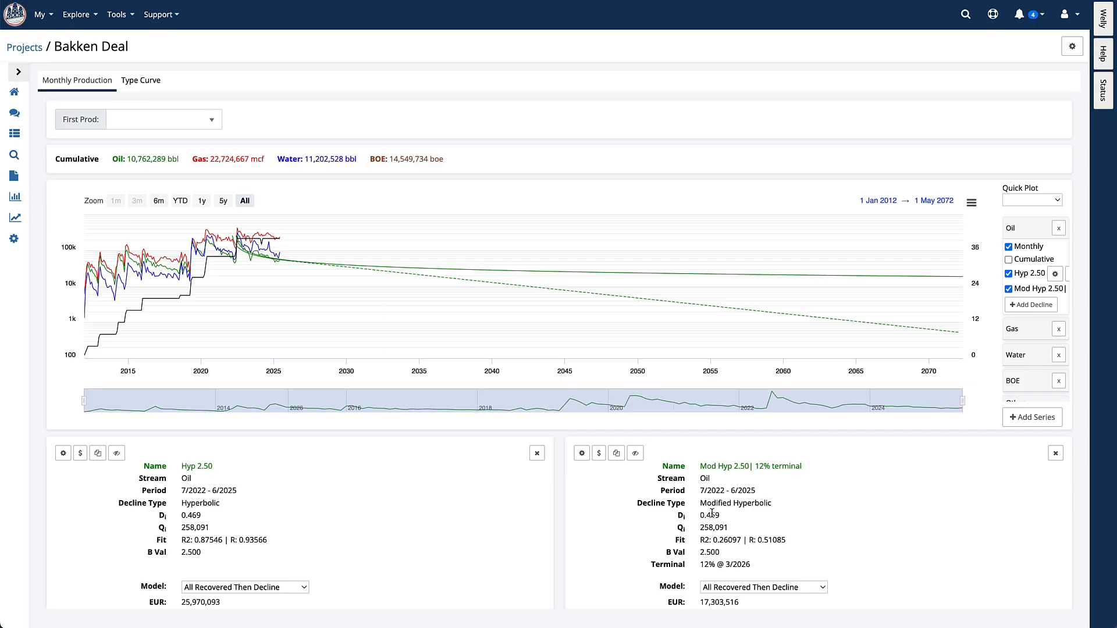
{"action": "scroll", "coordinate": [711, 513], "scroll_direction": "down", "scroll_amount": 2}
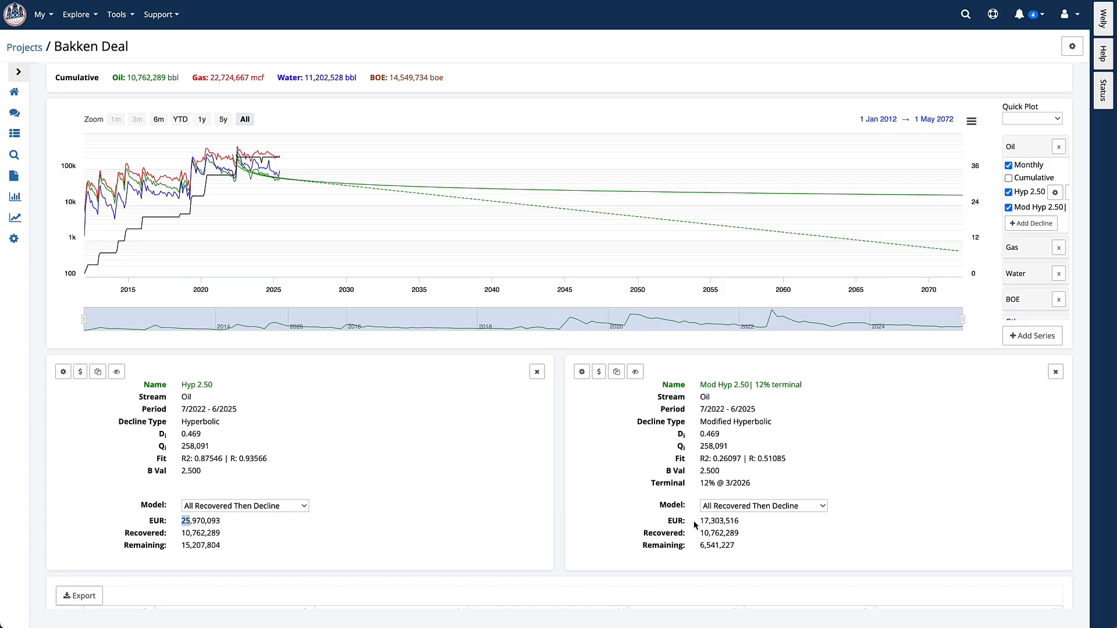
{"action": "left_click_drag", "start_coordinate": [700, 519], "coordinate": [707, 520]}
{"action": "scroll", "coordinate": [440, 420], "scroll_direction": "up", "scroll_amount": 3}
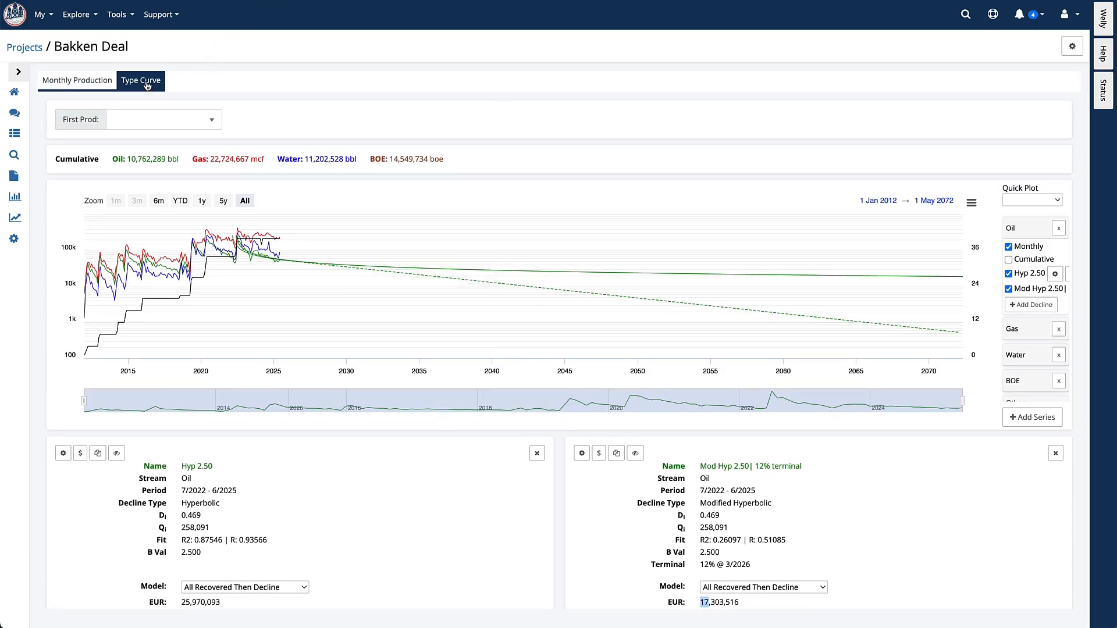
- Show the type curve, hide the monthly average gas and water series, and zoom to the first 34 months
{"action": "left_click", "coordinate": [154, 84]}
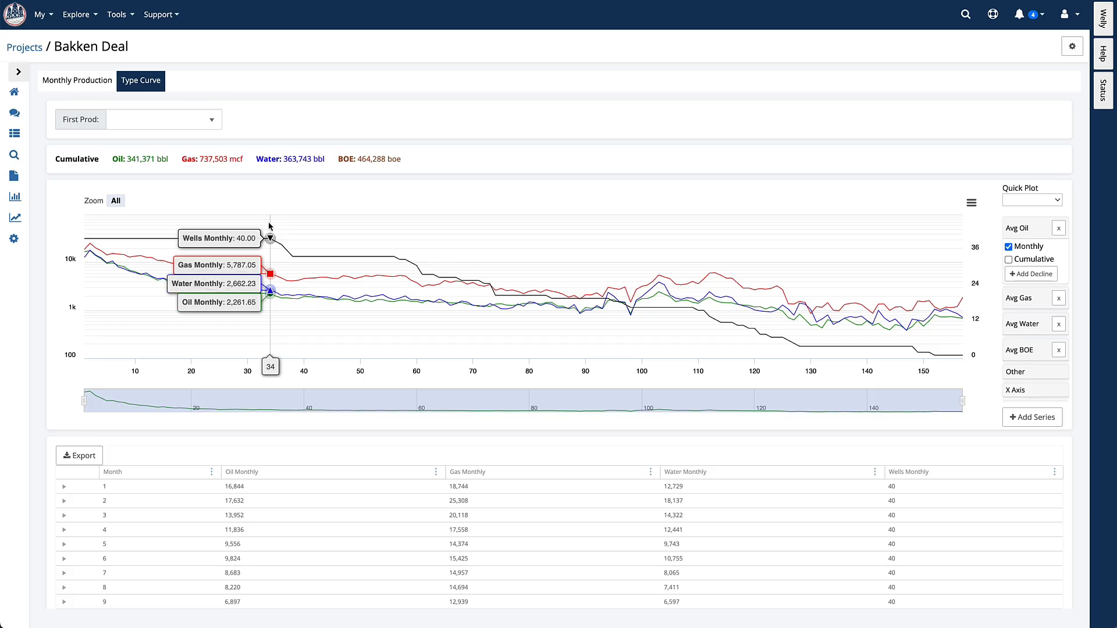
{"action": "left_click_drag", "start_coordinate": [269, 226], "coordinate": [81, 212]}
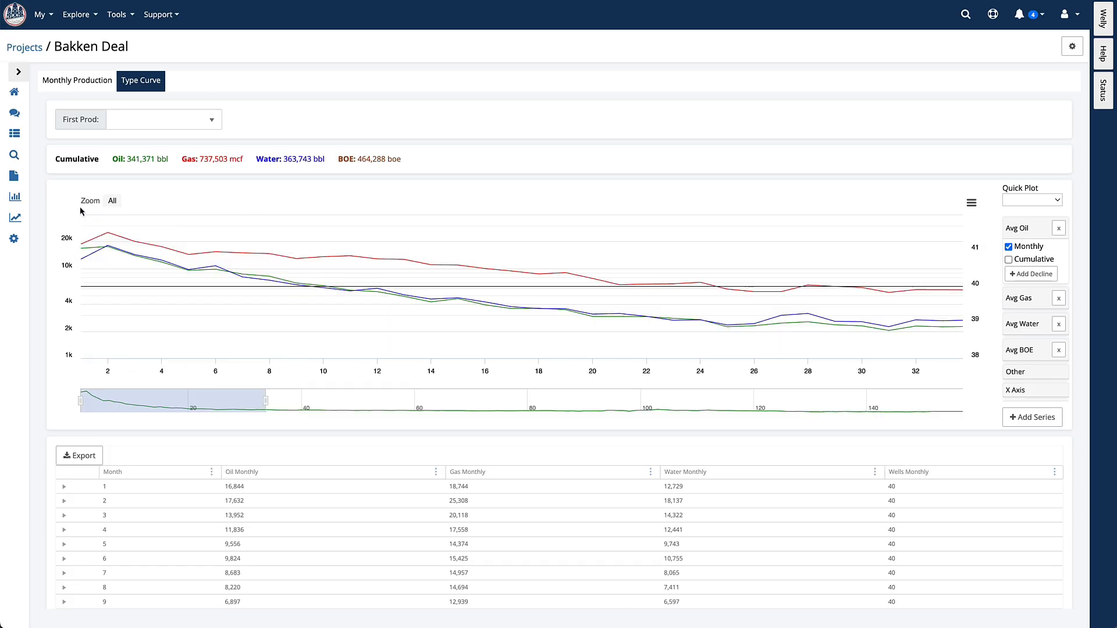
{"action": "left_click", "coordinate": [1019, 298]}
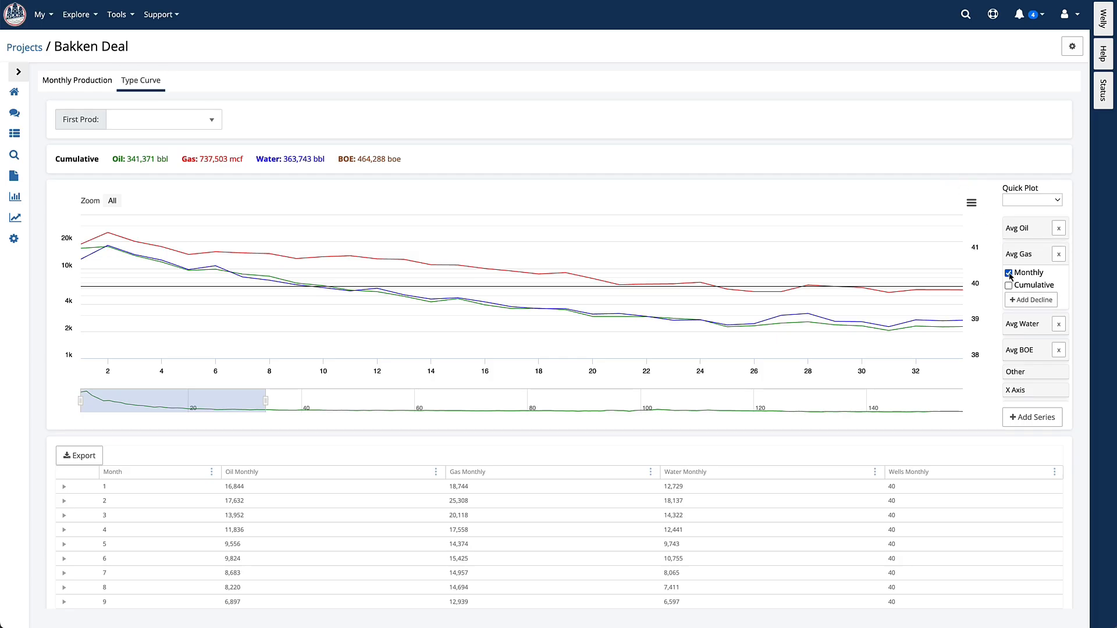
{"action": "left_click", "coordinate": [1008, 273]}
{"action": "left_click", "coordinate": [1022, 324]}
{"action": "left_click", "coordinate": [1008, 299]}
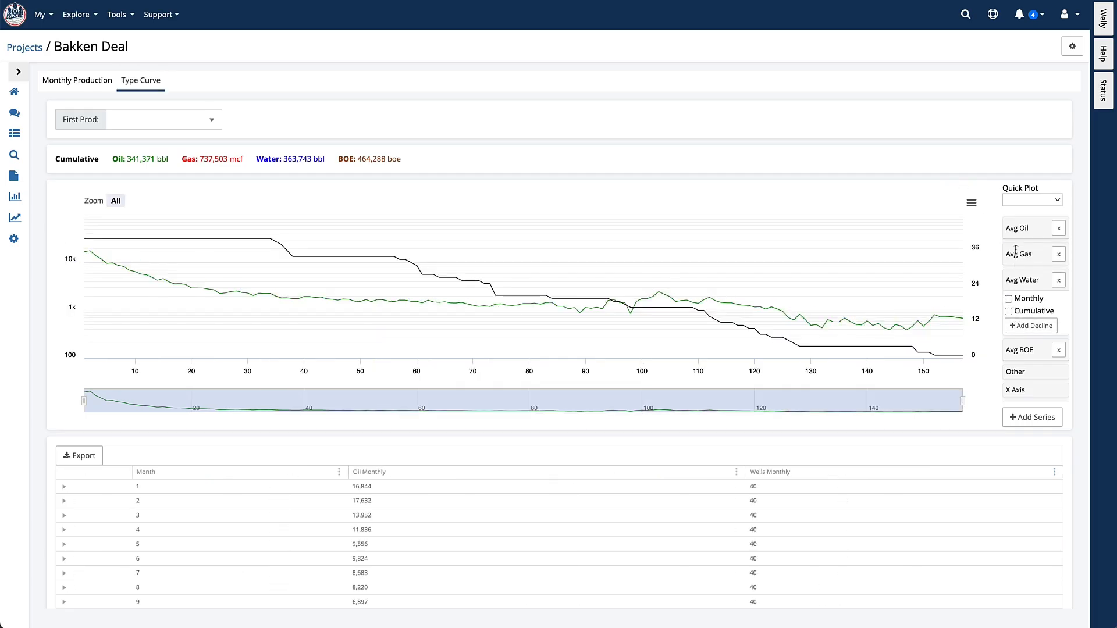
{"action": "left_click_drag", "start_coordinate": [276, 229], "coordinate": [47, 239]}
- Generate a Best Fit decline for average monthly oil over months 2 to 34 with a 50-year total forecast, and check its results
{"action": "left_click", "coordinate": [1033, 229]}
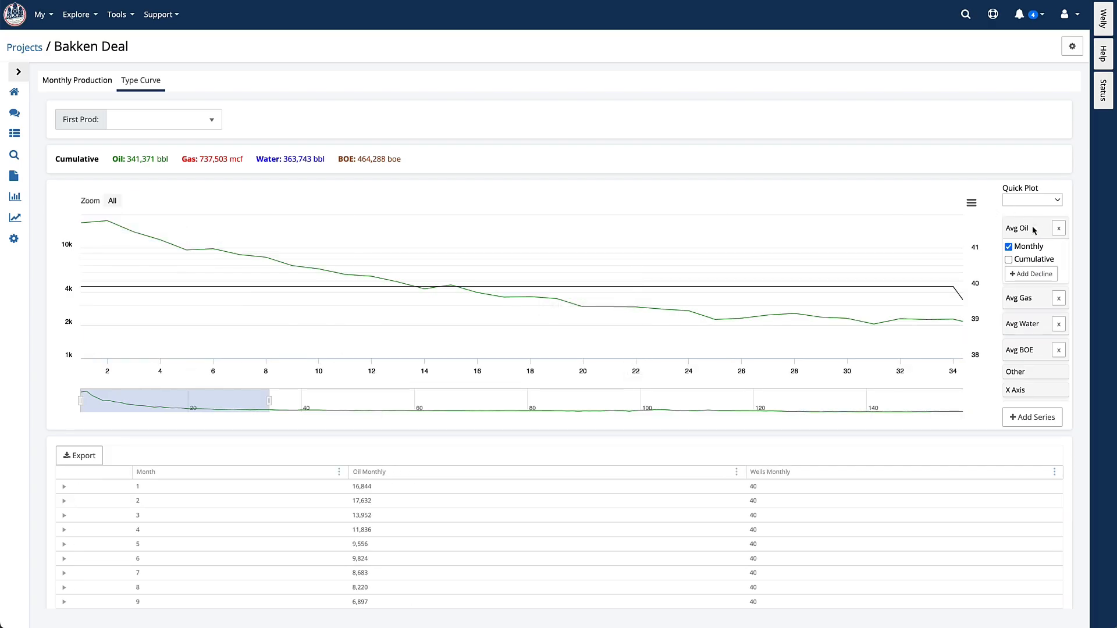
{"action": "left_click", "coordinate": [1028, 275]}
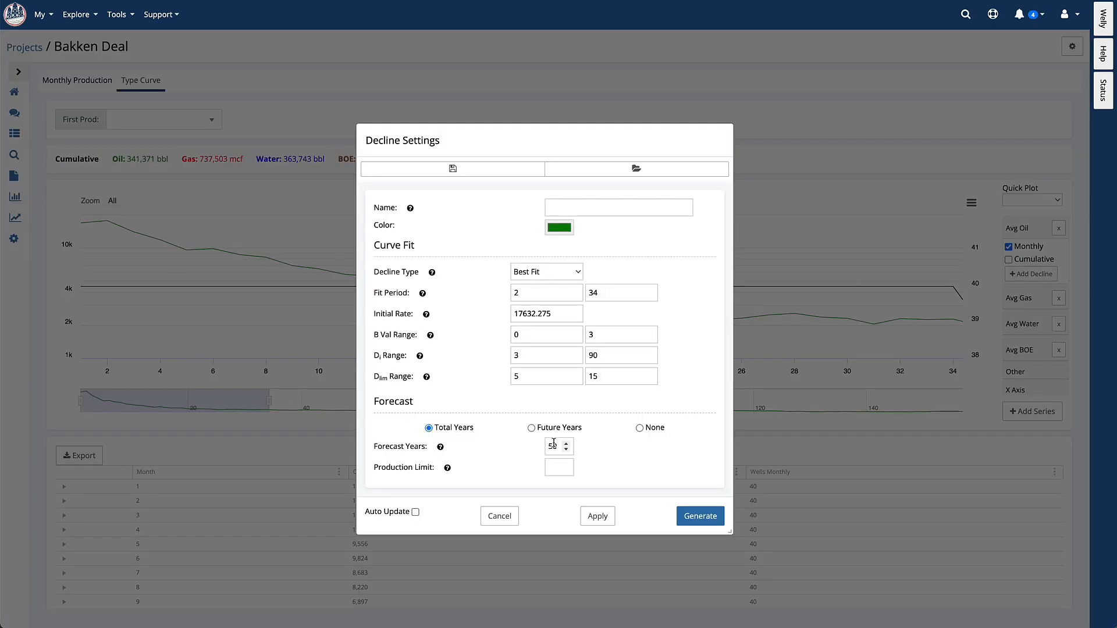
{"action": "left_click", "coordinate": [701, 516]}
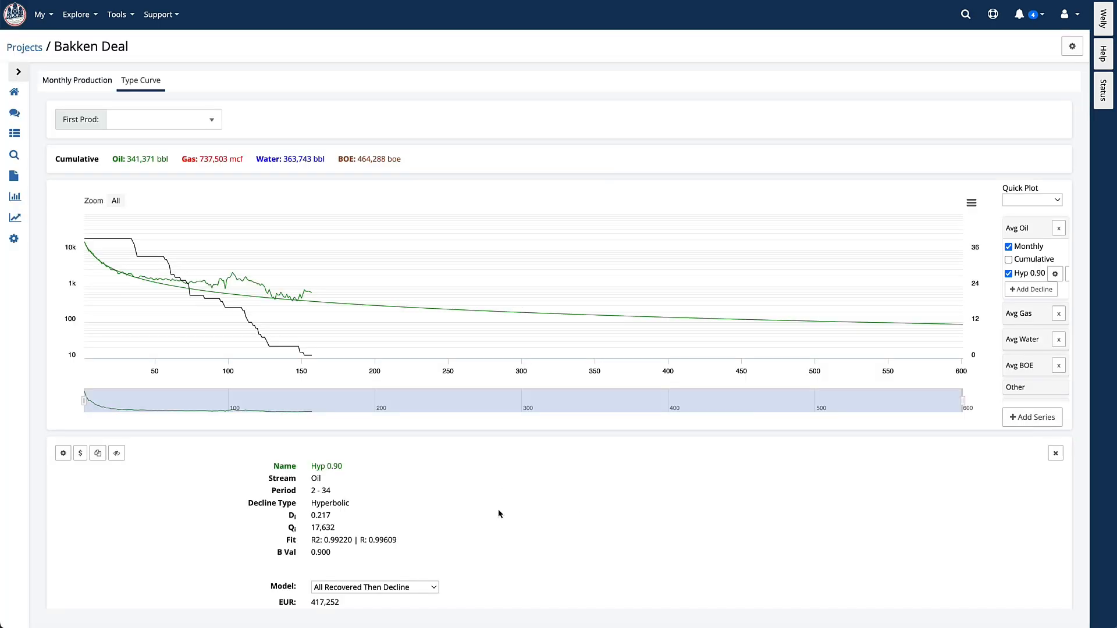
{"action": "scroll", "coordinate": [498, 513], "scroll_direction": "down", "scroll_amount": 1}
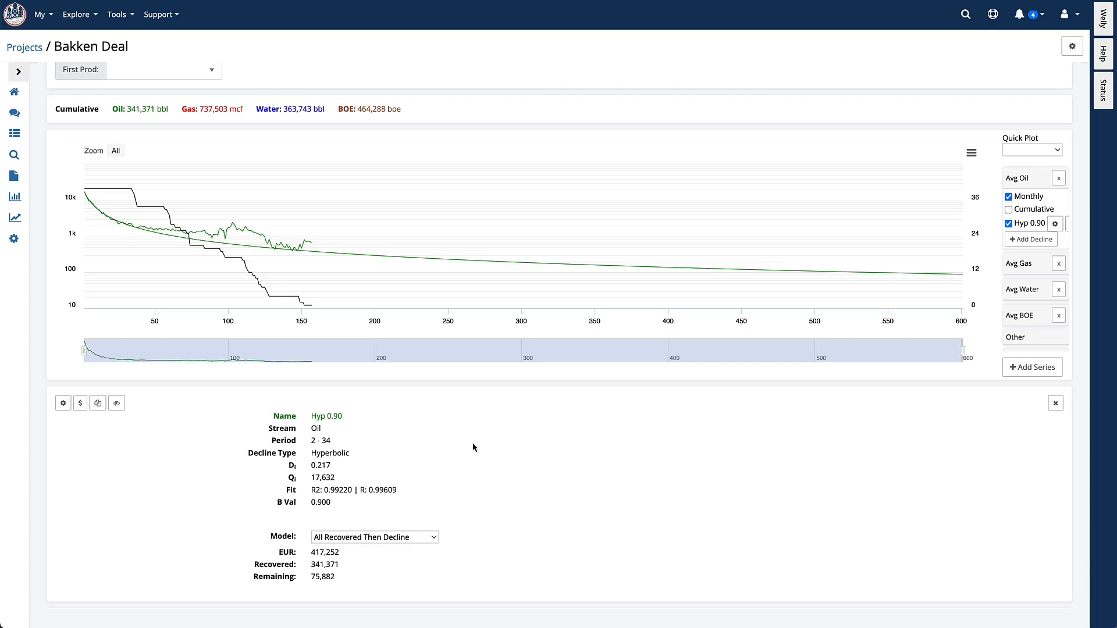
- Copy the average oil decline as a Modified Hyperbolic curve with an effective Dlim of 12, and check its EUR
{"action": "left_click", "coordinate": [98, 405]}
{"action": "left_click", "coordinate": [535, 284]}
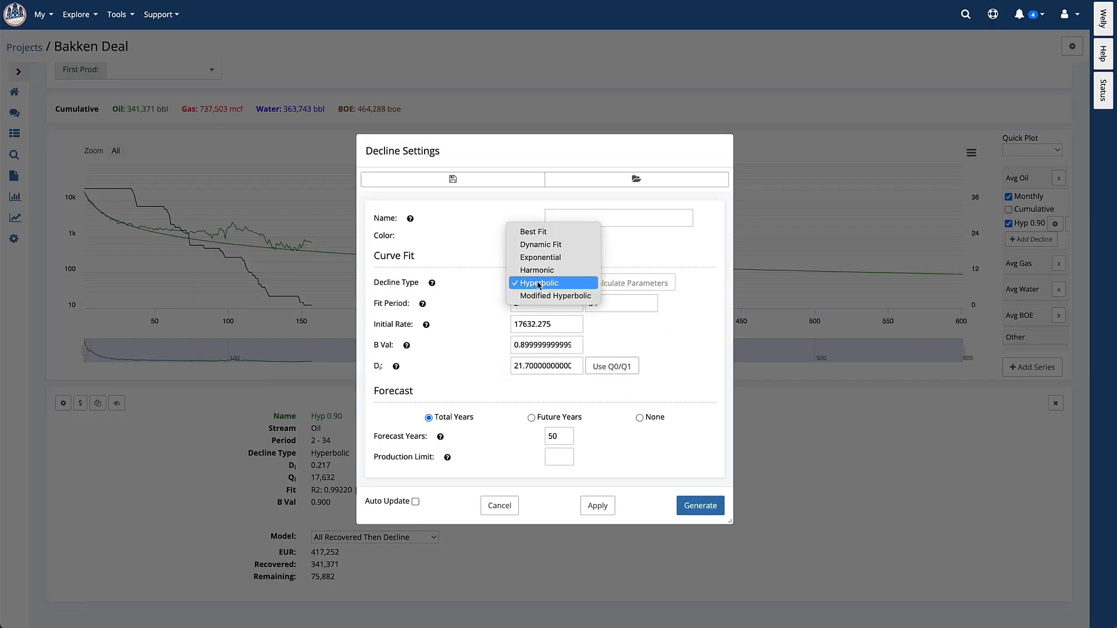
{"action": "left_click", "coordinate": [538, 294]}
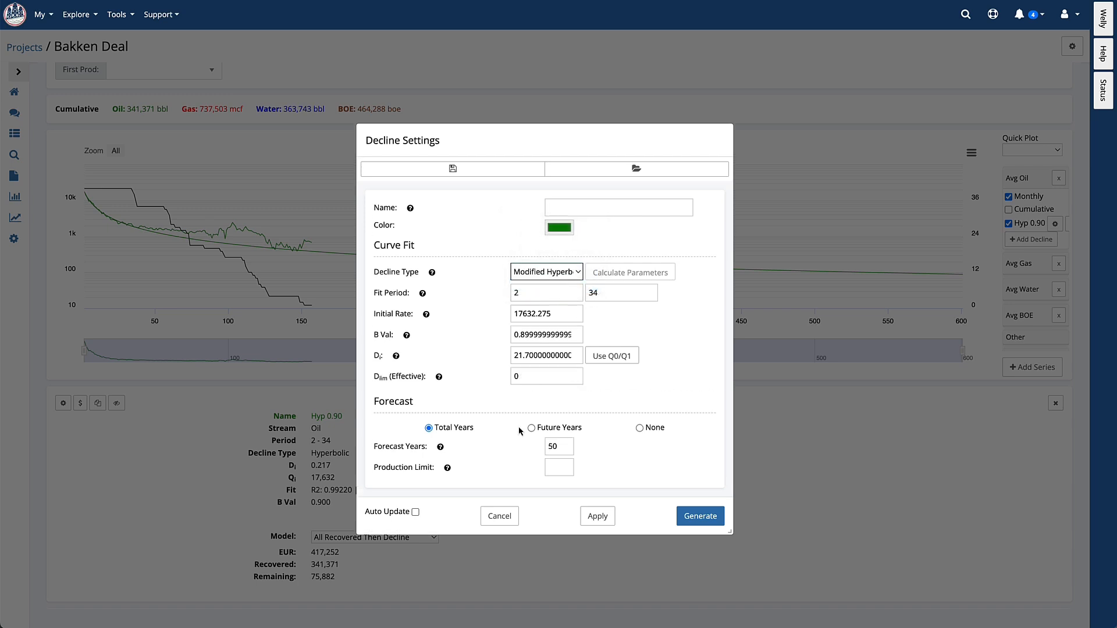
{"action": "double_click", "coordinate": [527, 377]}
{"action": "type", "text": "12"}
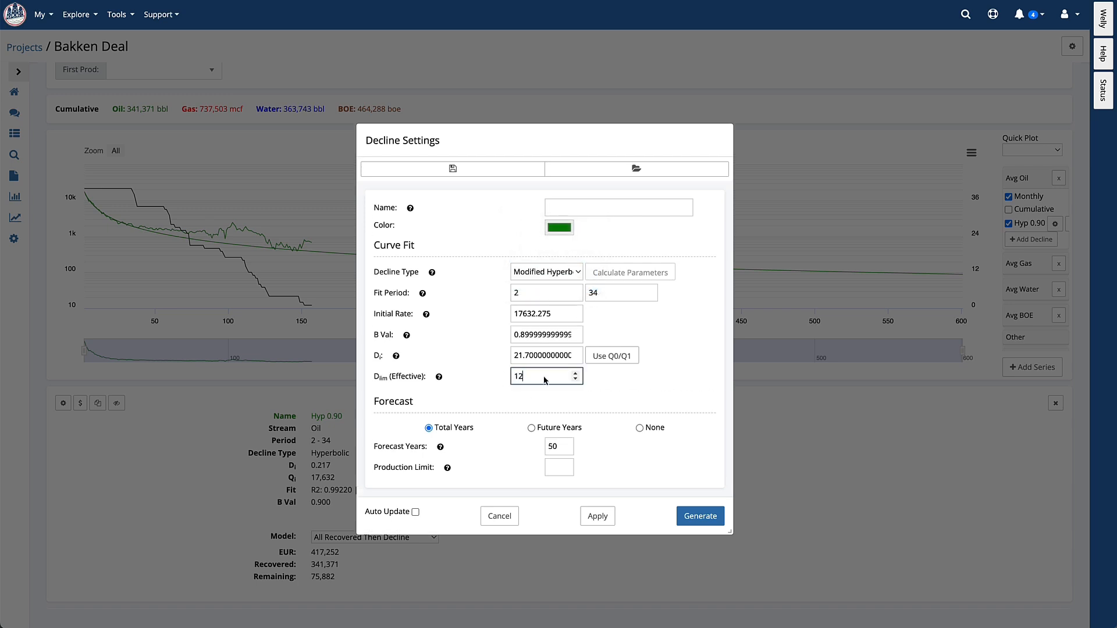
{"action": "left_click", "coordinate": [698, 516]}
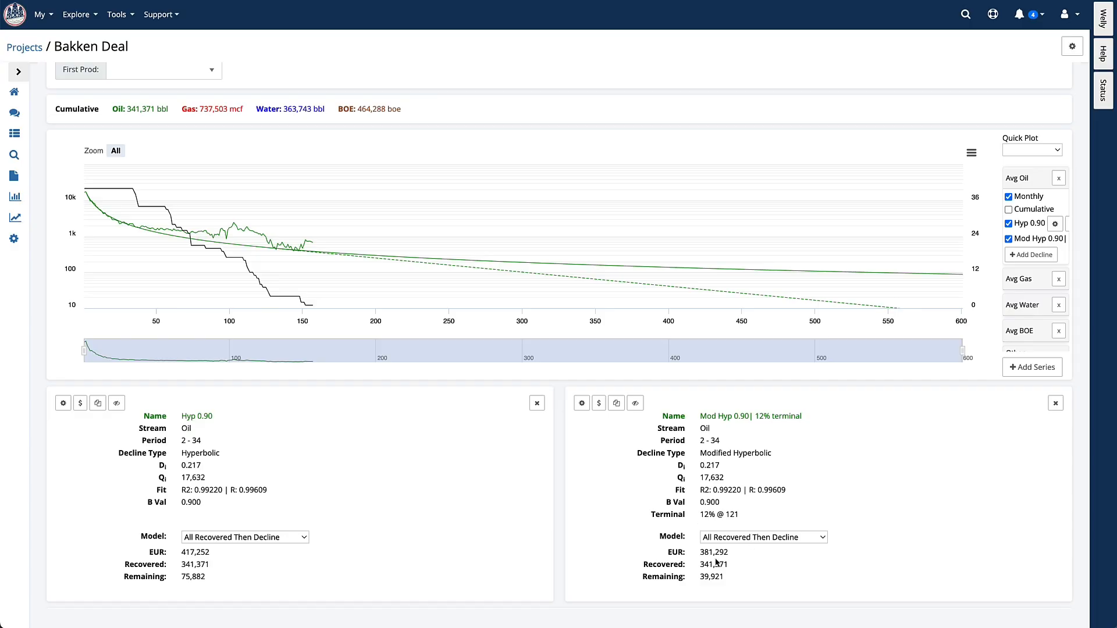
{"action": "left_click_drag", "start_coordinate": [712, 552], "coordinate": [701, 553]}
- Examine the type curve chart's download options and the exportable monthly table of oil volumes and declines
{"action": "left_click", "coordinate": [971, 153]}
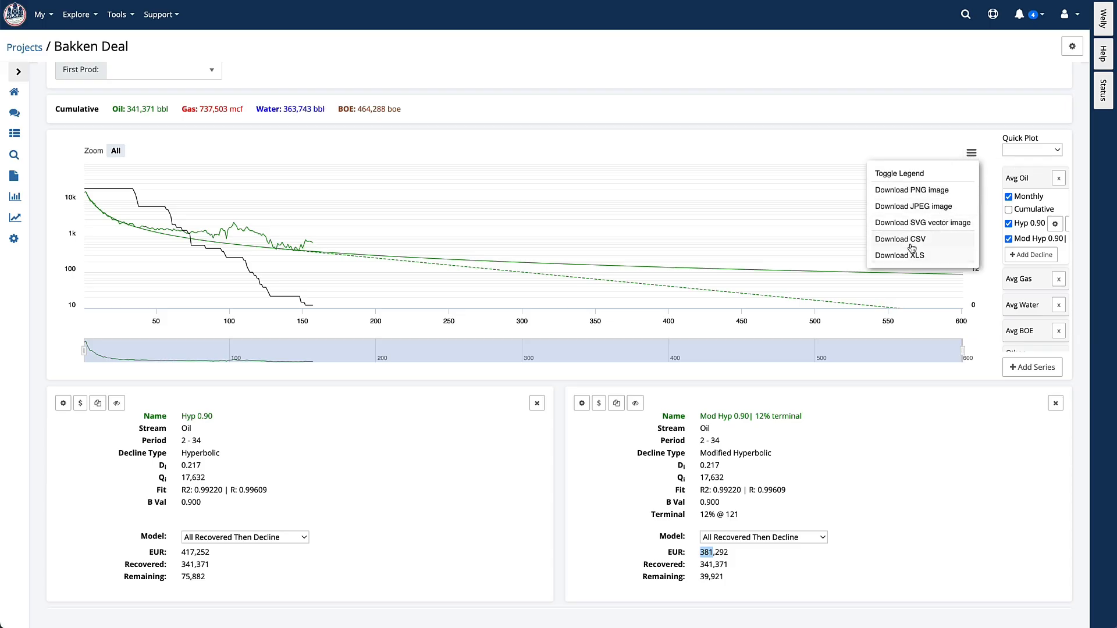
{"action": "scroll", "coordinate": [915, 387], "scroll_direction": "down", "scroll_amount": 4}
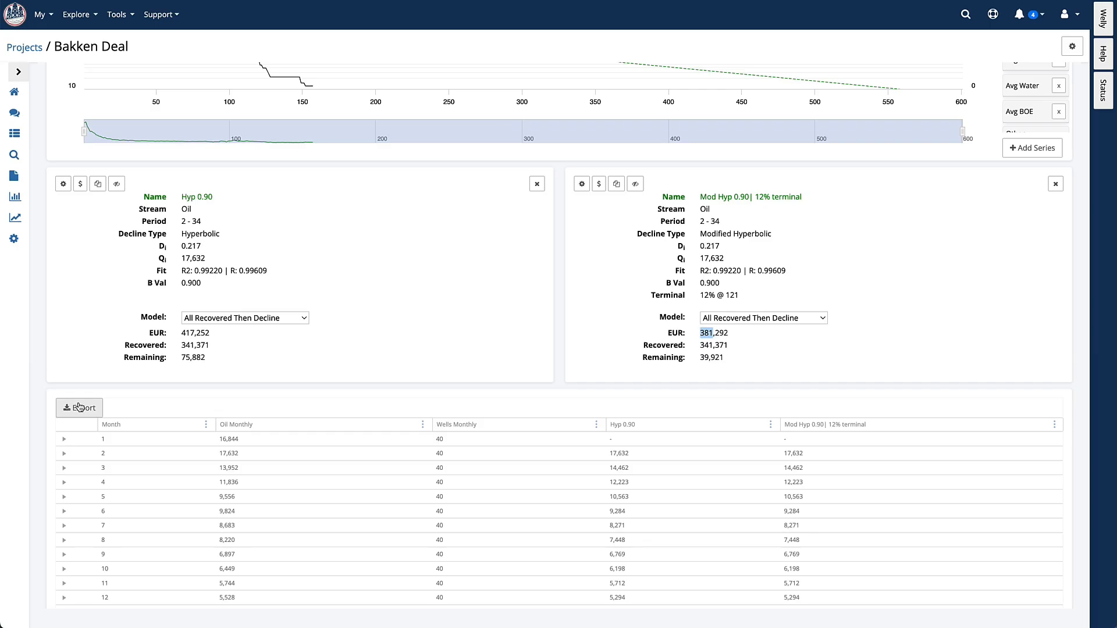
{"action": "scroll", "coordinate": [333, 328], "scroll_direction": "up", "scroll_amount": 5}
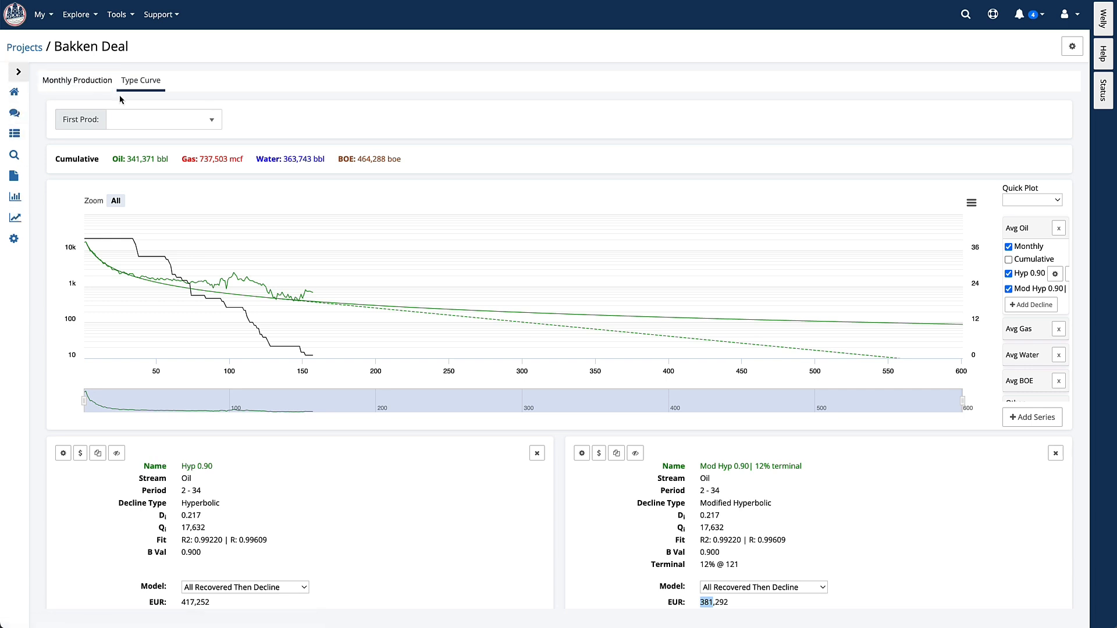
- Map the Bakken Deal project's wells, fit the map to them, and hide the filters
{"action": "left_click", "coordinate": [16, 135]}
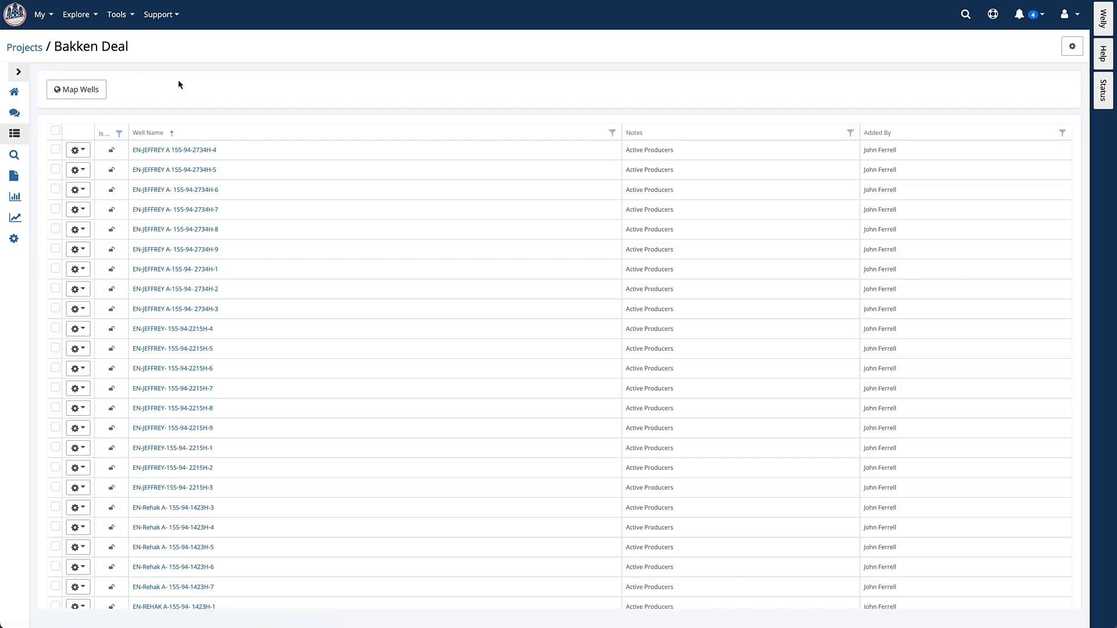
{"action": "left_click", "coordinate": [92, 90]}
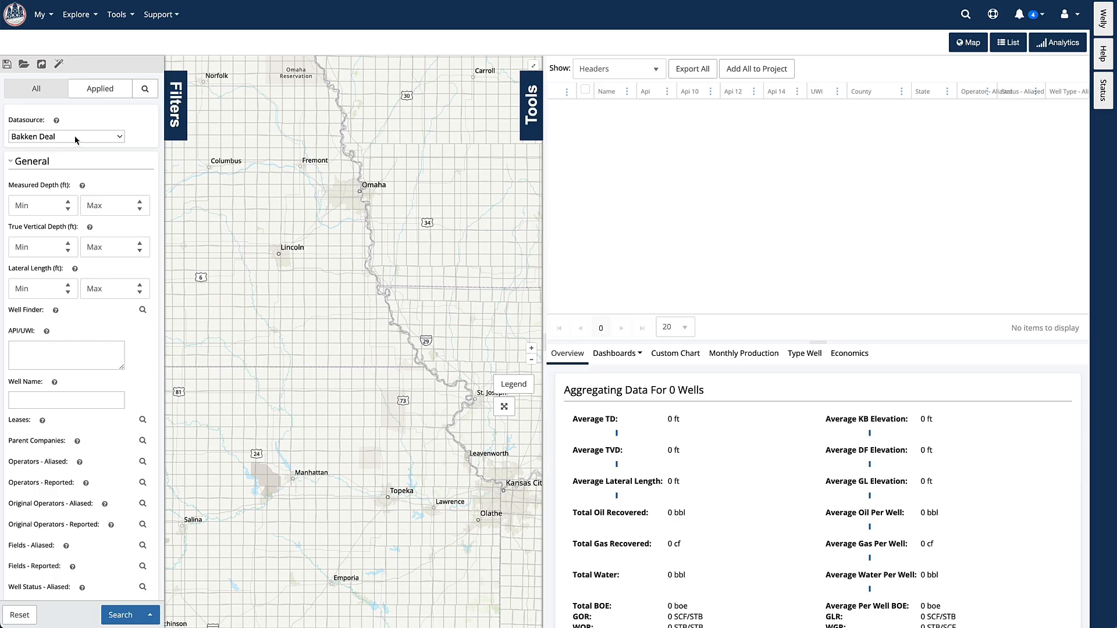
{"action": "left_click", "coordinate": [506, 408]}
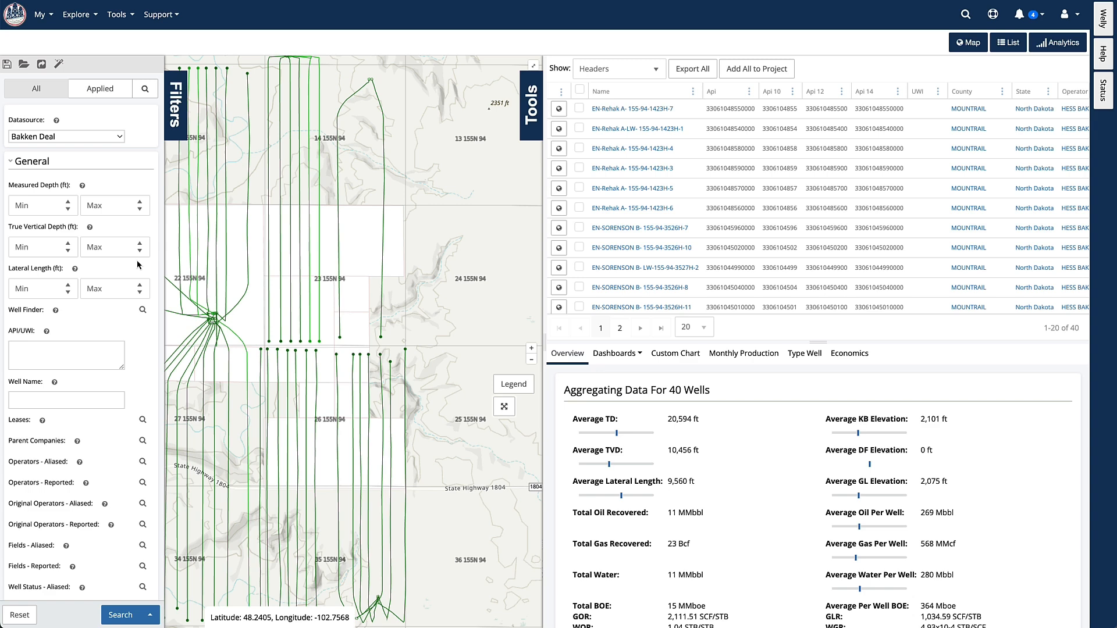
{"action": "left_click", "coordinate": [175, 107]}
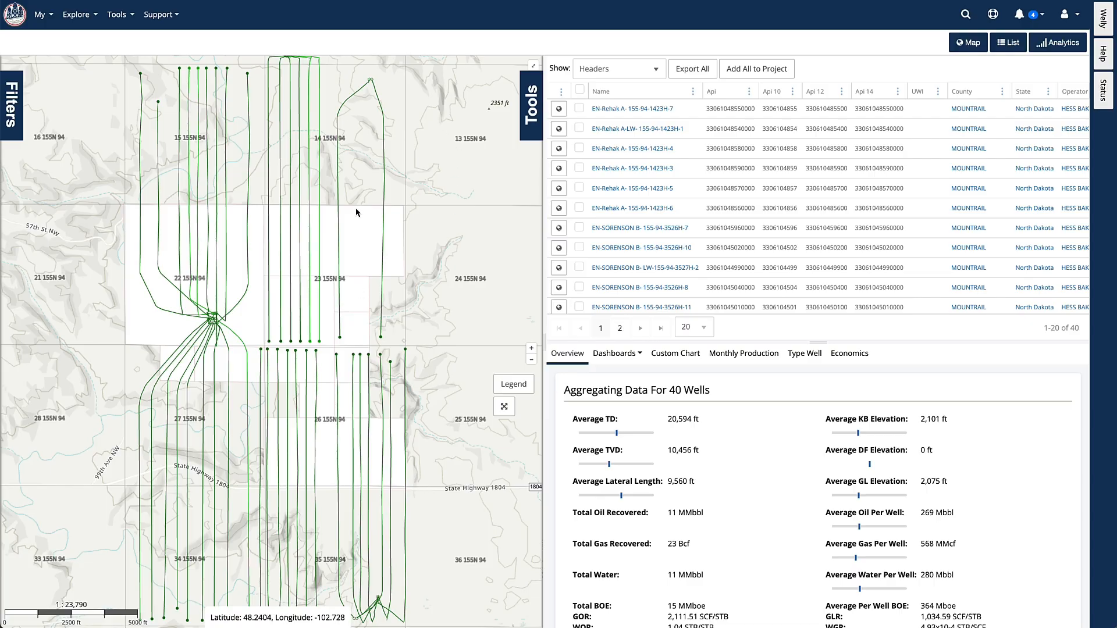
- Start an export of all mapped wells from a new template with PHDWin as the file format
{"action": "left_click", "coordinate": [698, 70]}
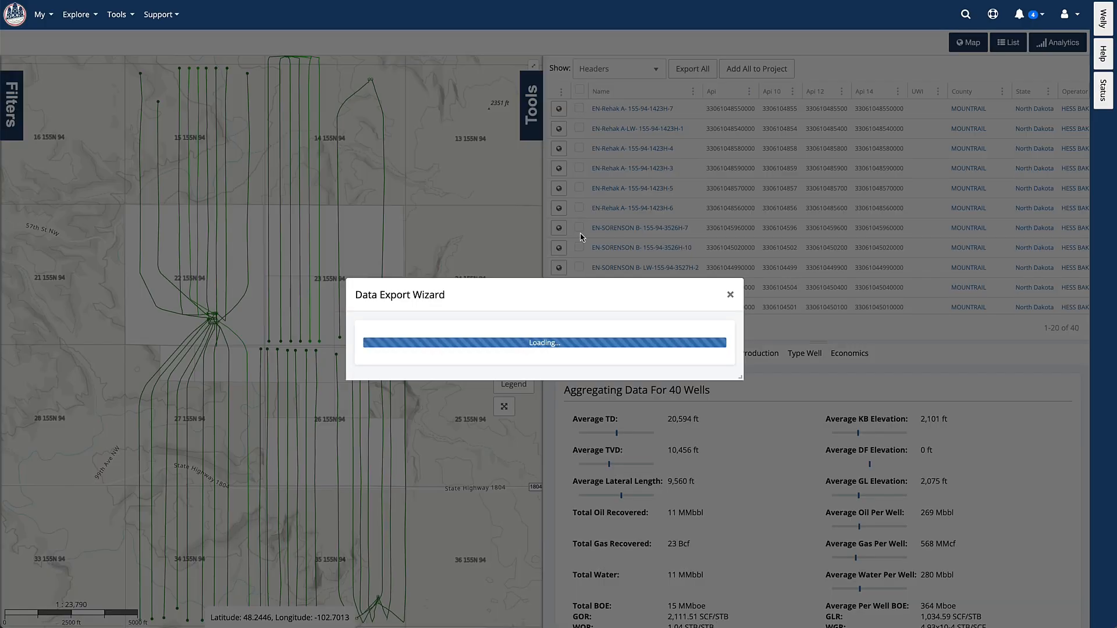
{"action": "left_click", "coordinate": [419, 390]}
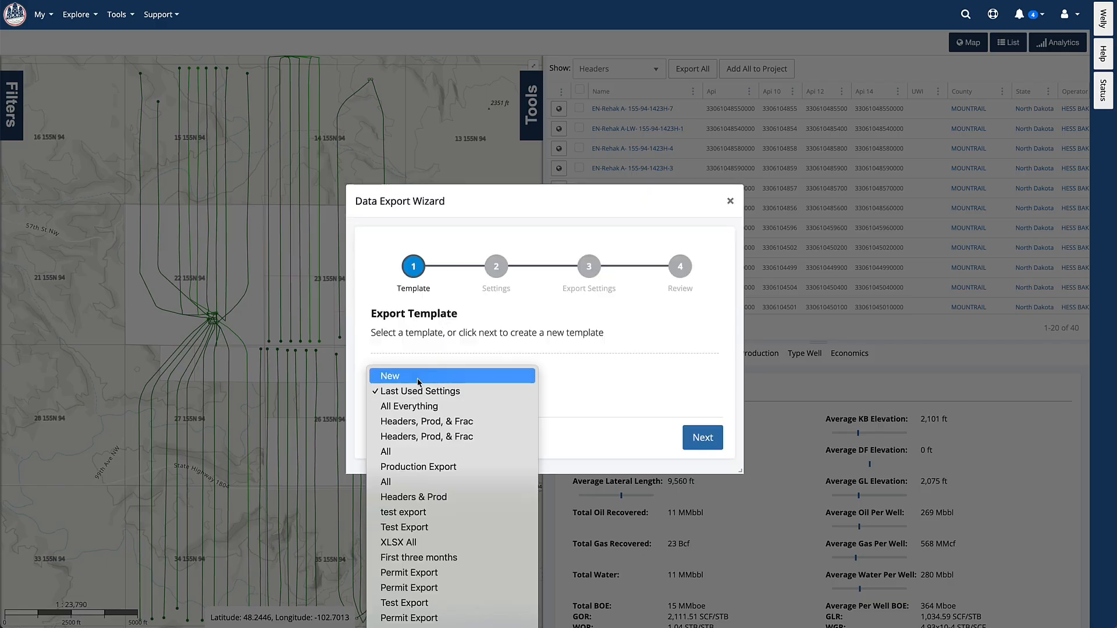
{"action": "left_click", "coordinate": [410, 372]}
{"action": "left_click", "coordinate": [702, 438]}
{"action": "left_click", "coordinate": [500, 390]}
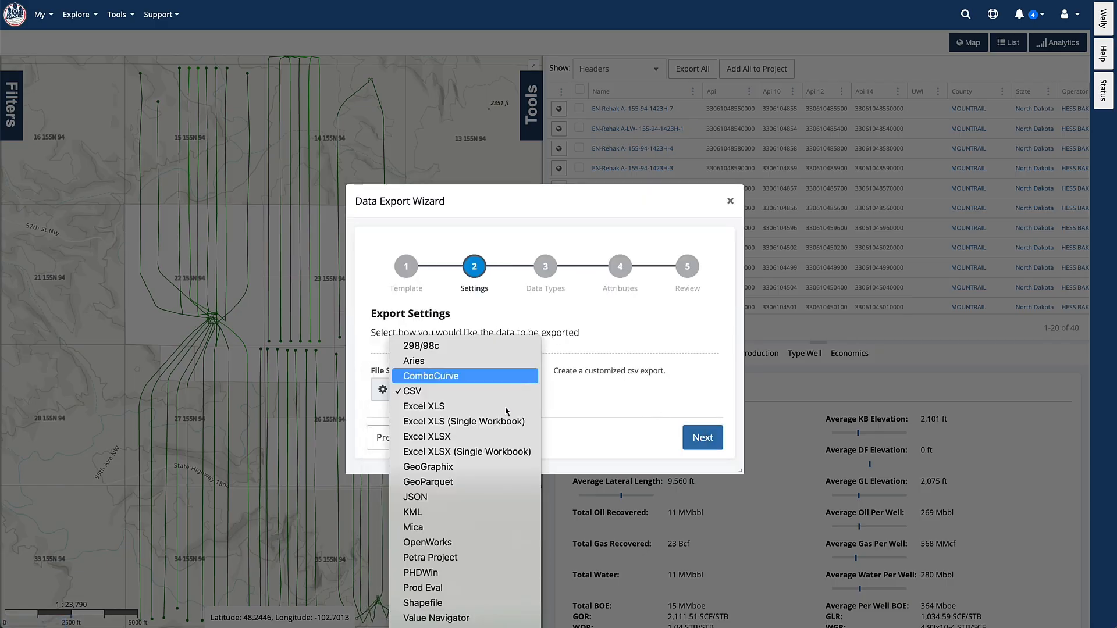
{"action": "left_click", "coordinate": [544, 536]}
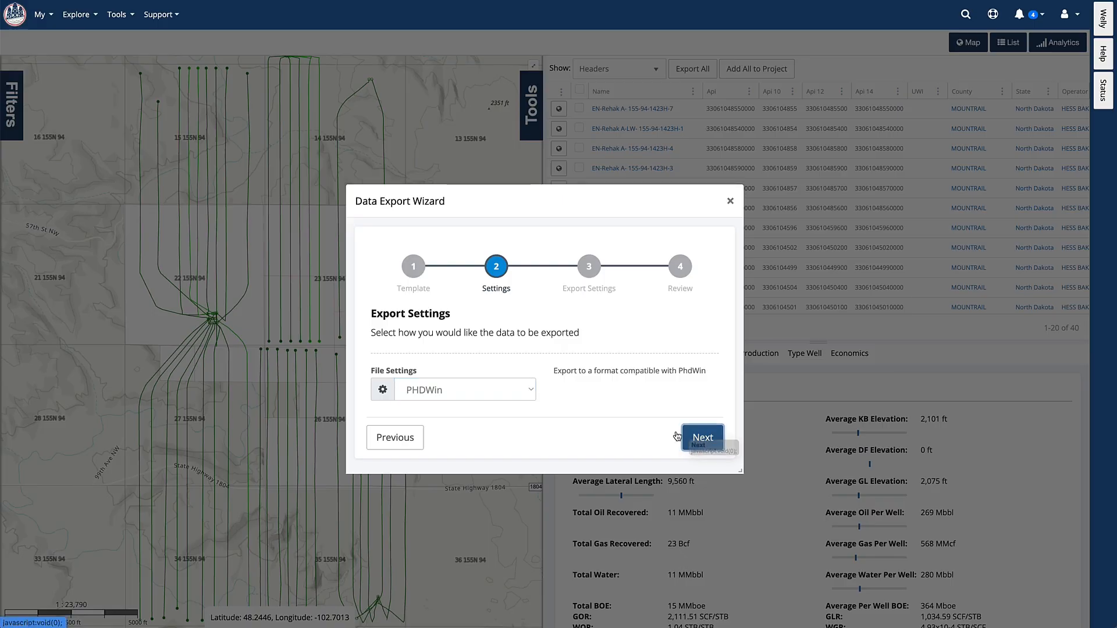
{"action": "left_click", "coordinate": [714, 442]}
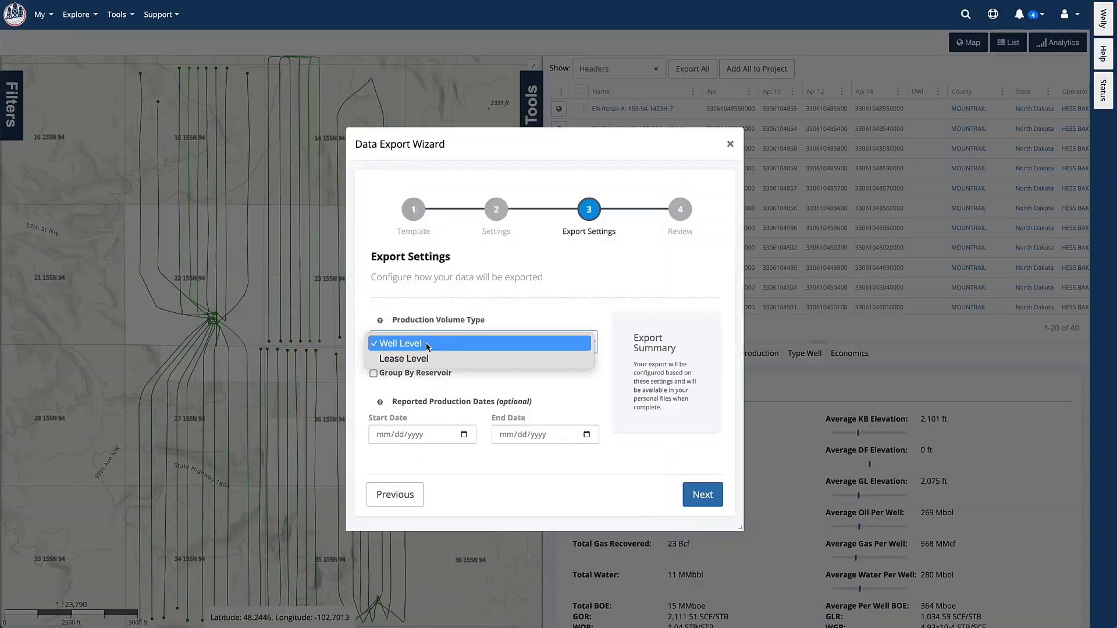
- Configure the export for Well Level volumes grouped by reservoir, name it Bakken PHDwin, and submit it
{"action": "left_click", "coordinate": [389, 344]}
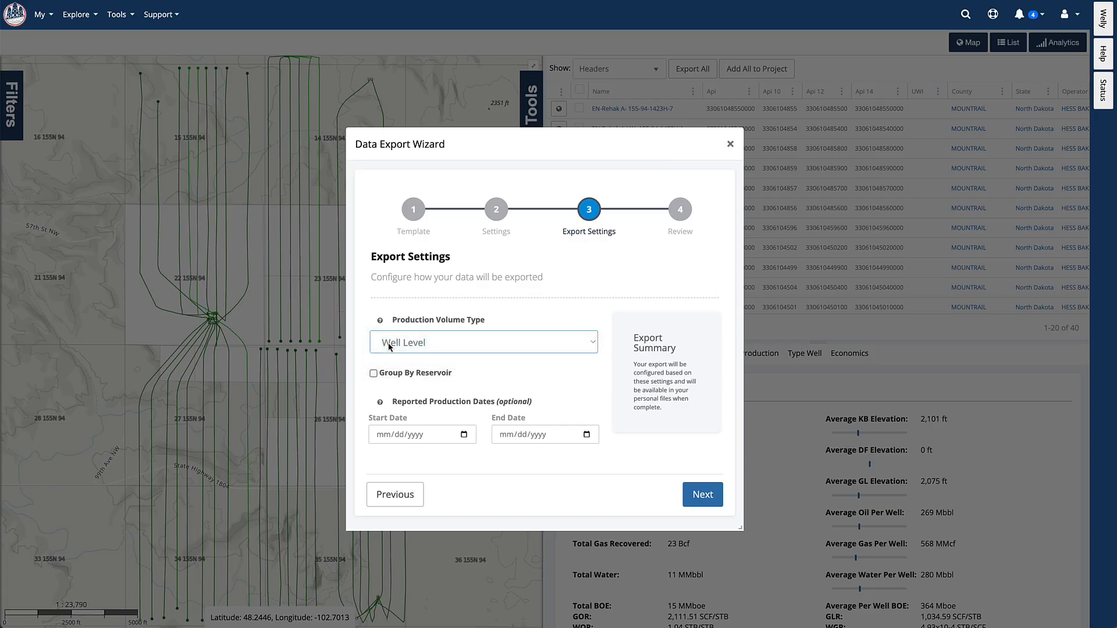
{"action": "left_click", "coordinate": [373, 374]}
{"action": "left_click", "coordinate": [704, 503]}
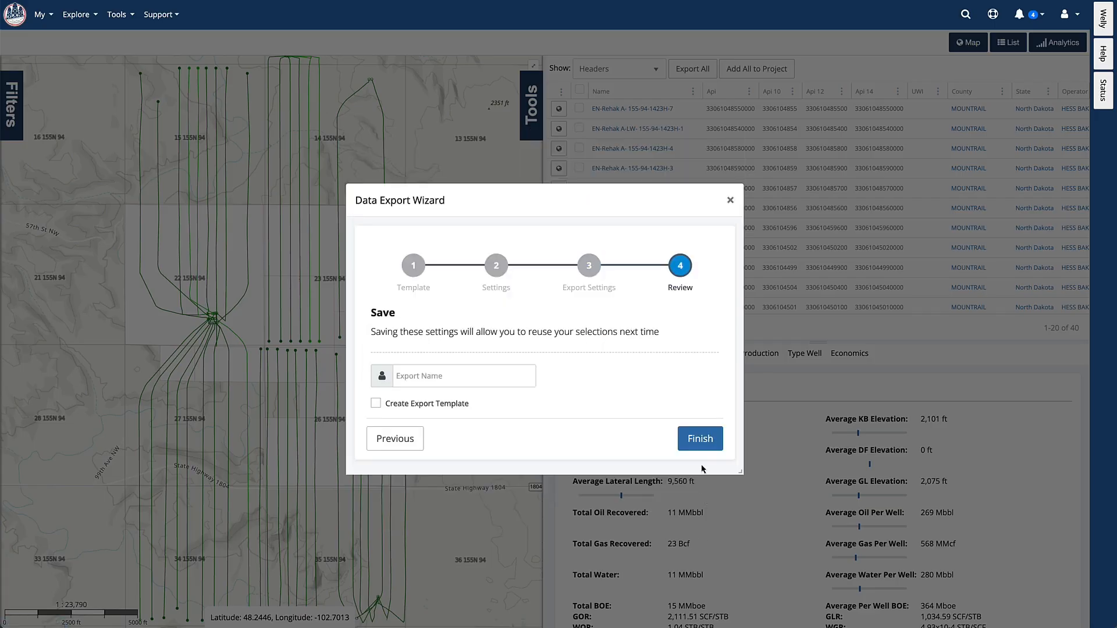
{"action": "left_click", "coordinate": [445, 377]}
{"action": "type", "text": "Bakken PHDwin"}
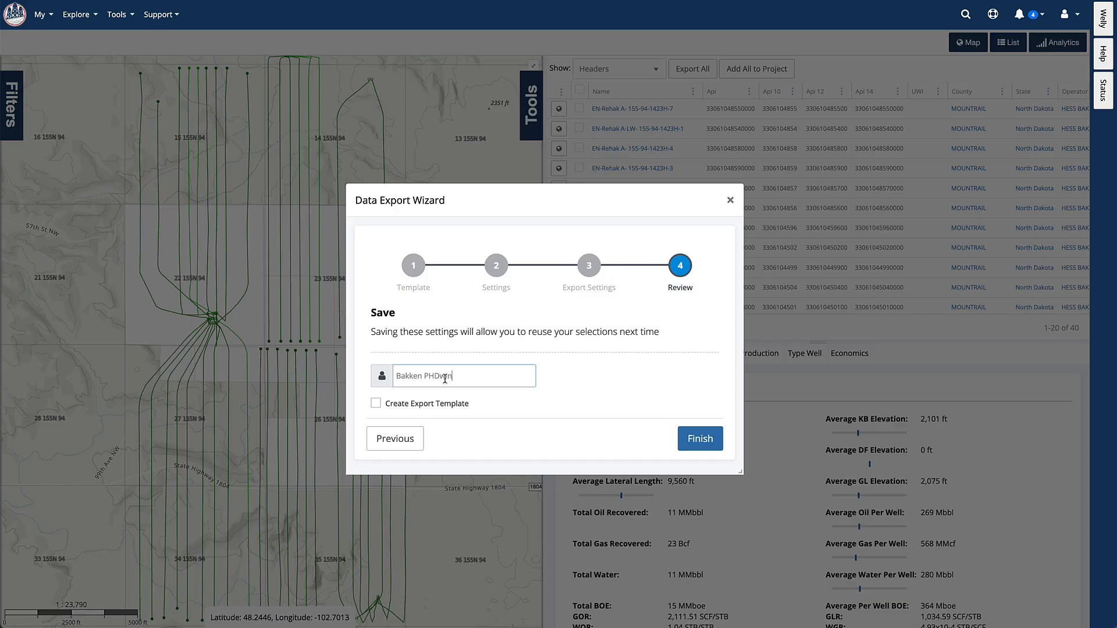
{"action": "left_click", "coordinate": [684, 437]}
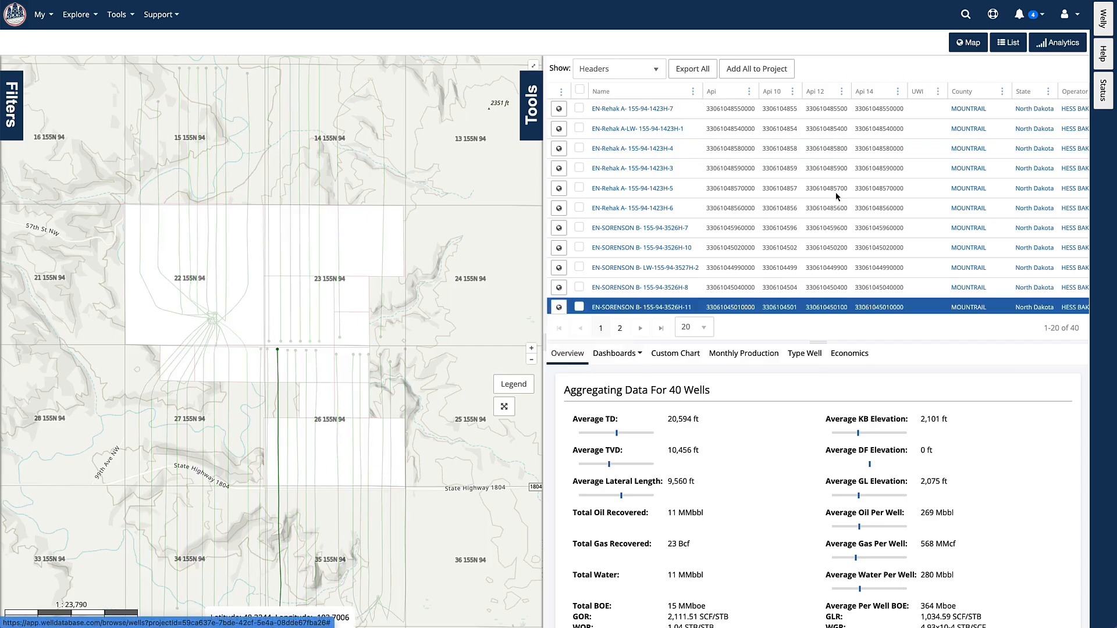
- Hide the well list and review the Operator Comparison - New dashboard for the project's wells
{"action": "left_click", "coordinate": [1006, 44]}
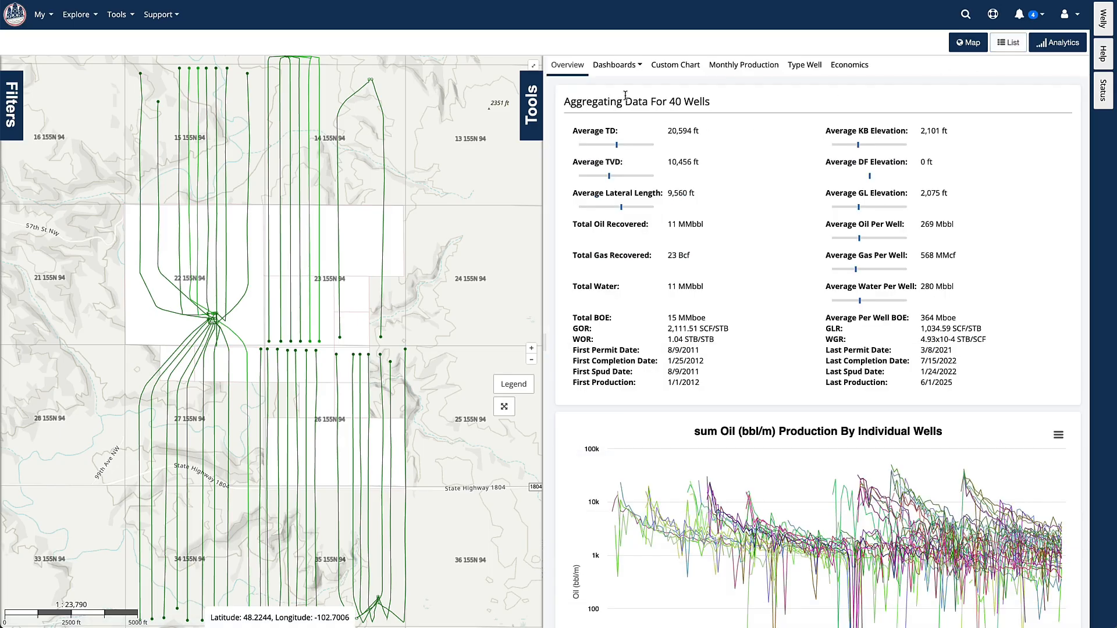
{"action": "left_click", "coordinate": [616, 65]}
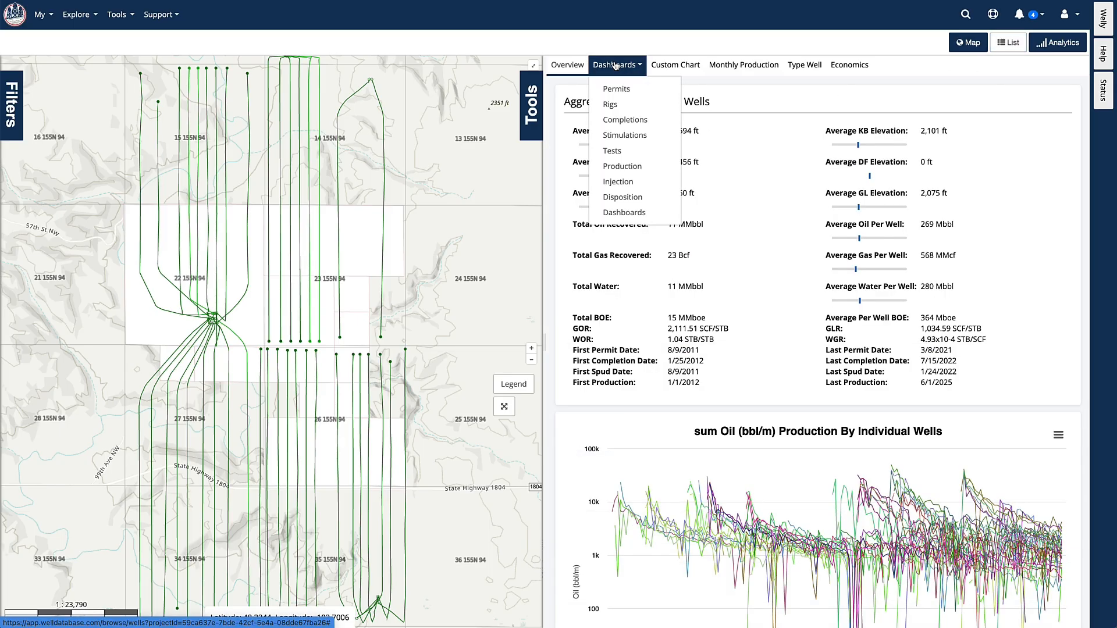
{"action": "left_click", "coordinate": [624, 213]}
{"action": "left_click", "coordinate": [644, 105]}
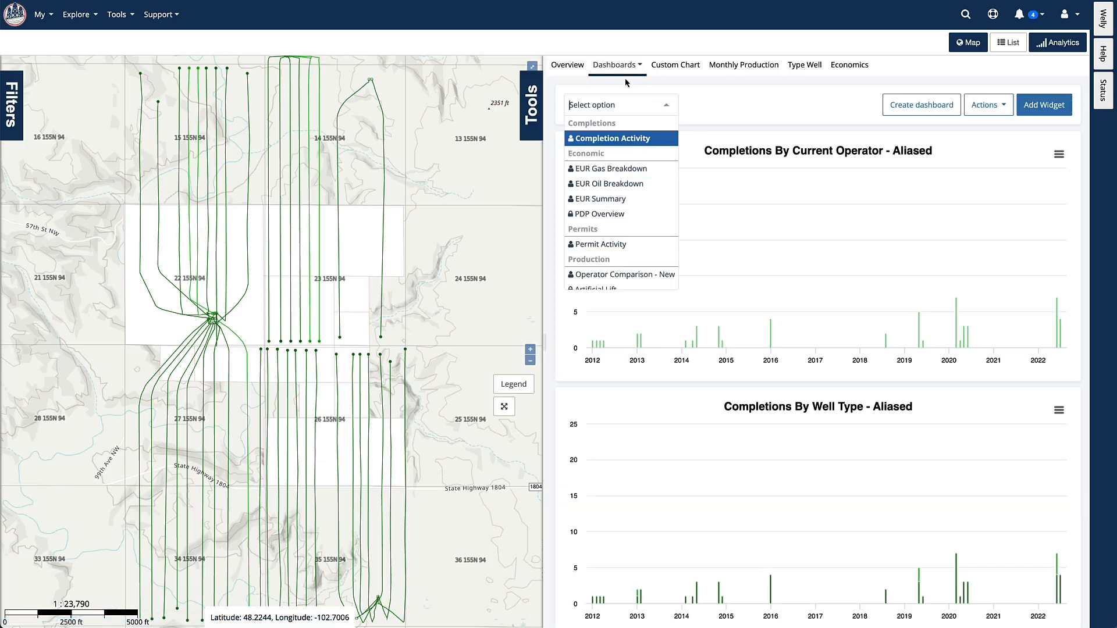
{"action": "left_click", "coordinate": [612, 278]}
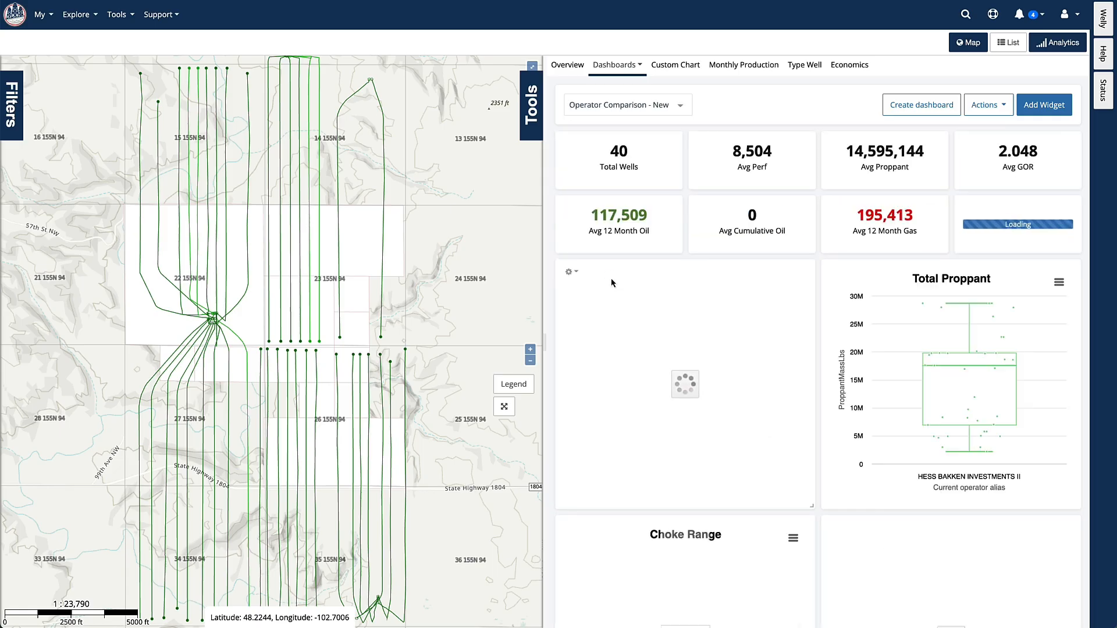
{"action": "scroll", "coordinate": [833, 415], "scroll_direction": "down", "scroll_amount": 5}
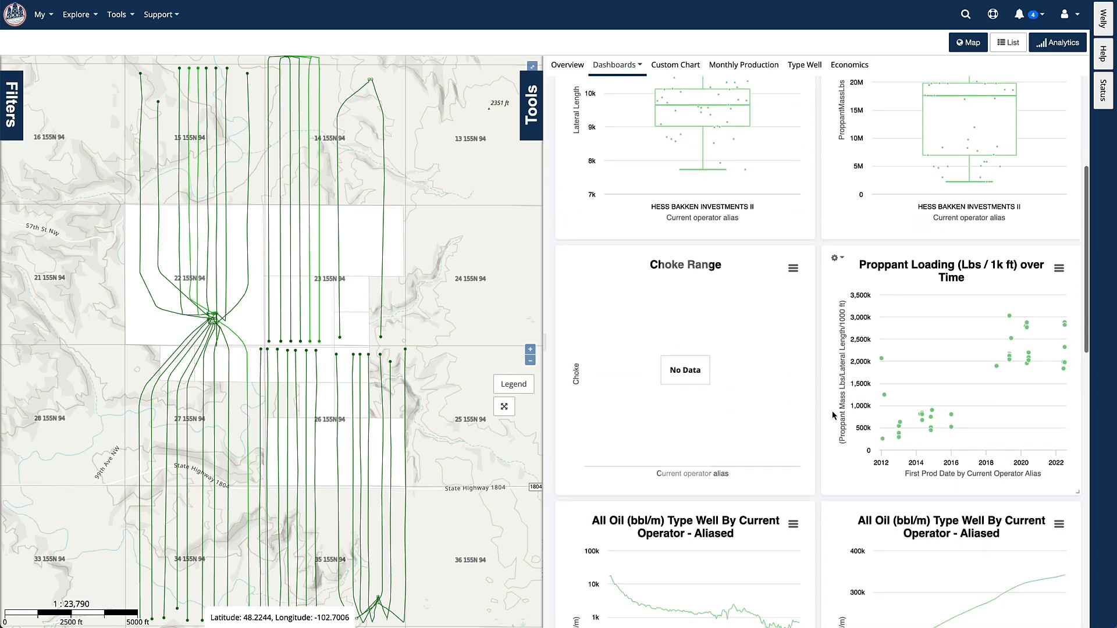
{"action": "scroll", "coordinate": [843, 407], "scroll_direction": "up", "scroll_amount": 5}
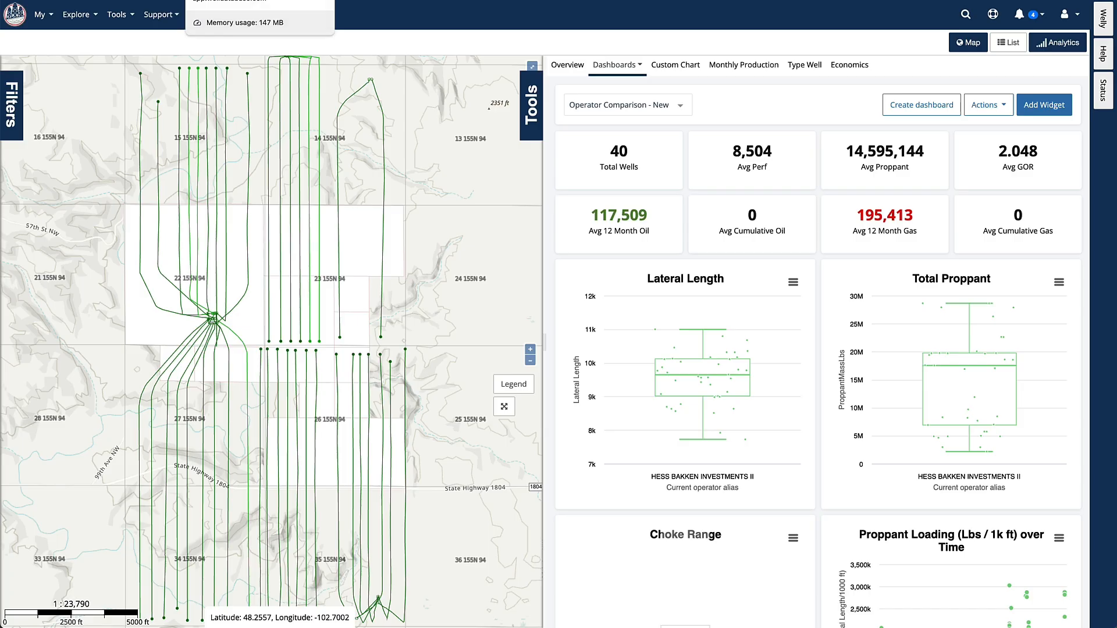
- Download the completed Bakken PHDwin export from My Exports and open the downloaded zip file
{"action": "left_click", "coordinate": [250, 1]}
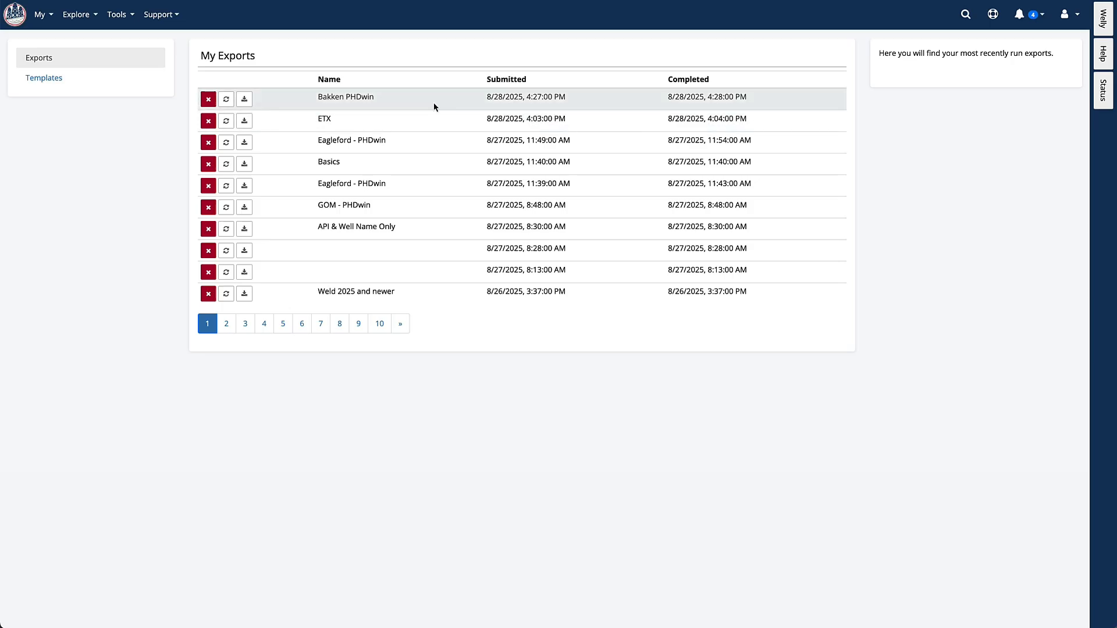
{"action": "left_click", "coordinate": [246, 101]}
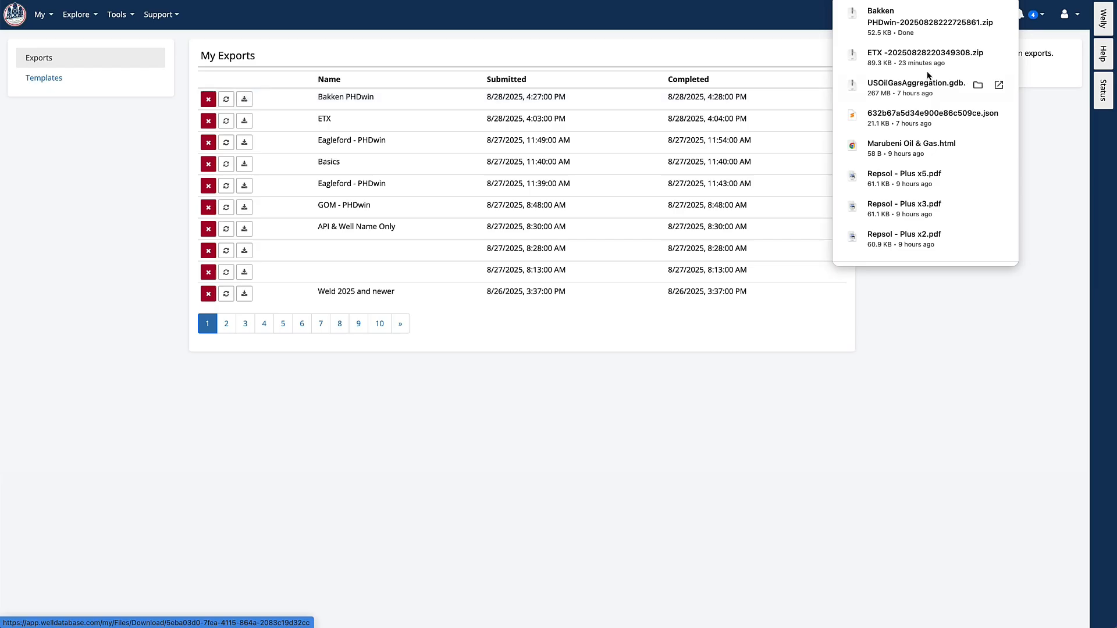
{"action": "left_click", "coordinate": [902, 25]}
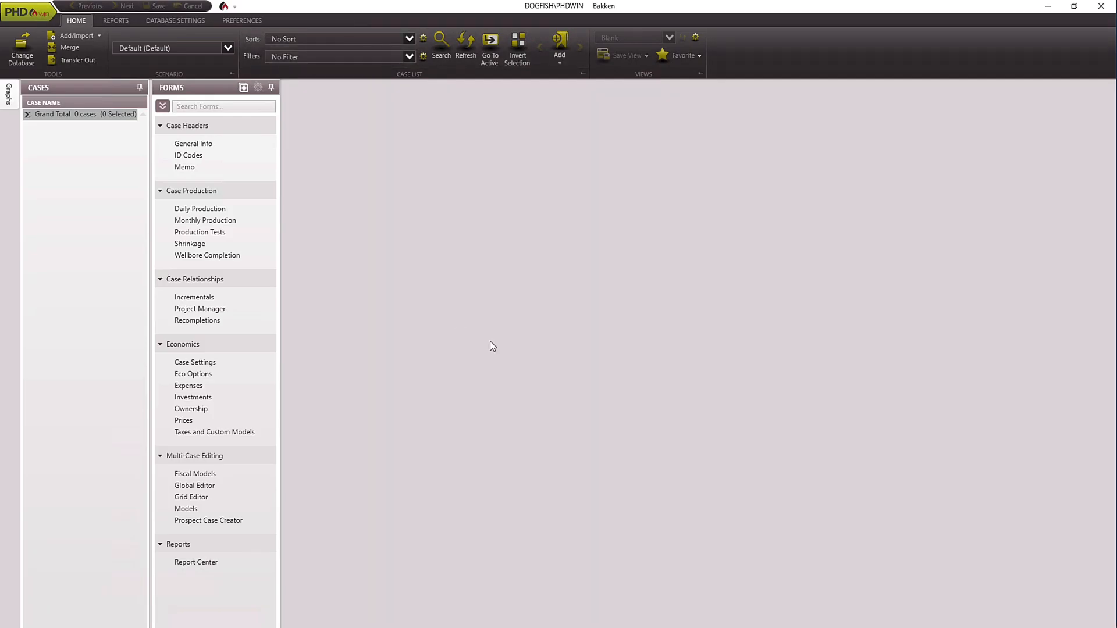
- In PHDWin's empty Bakken database, start a file import and select the first file in the Downloads Samples folder
{"action": "left_click", "coordinate": [94, 39]}
{"action": "left_click", "coordinate": [77, 103]}
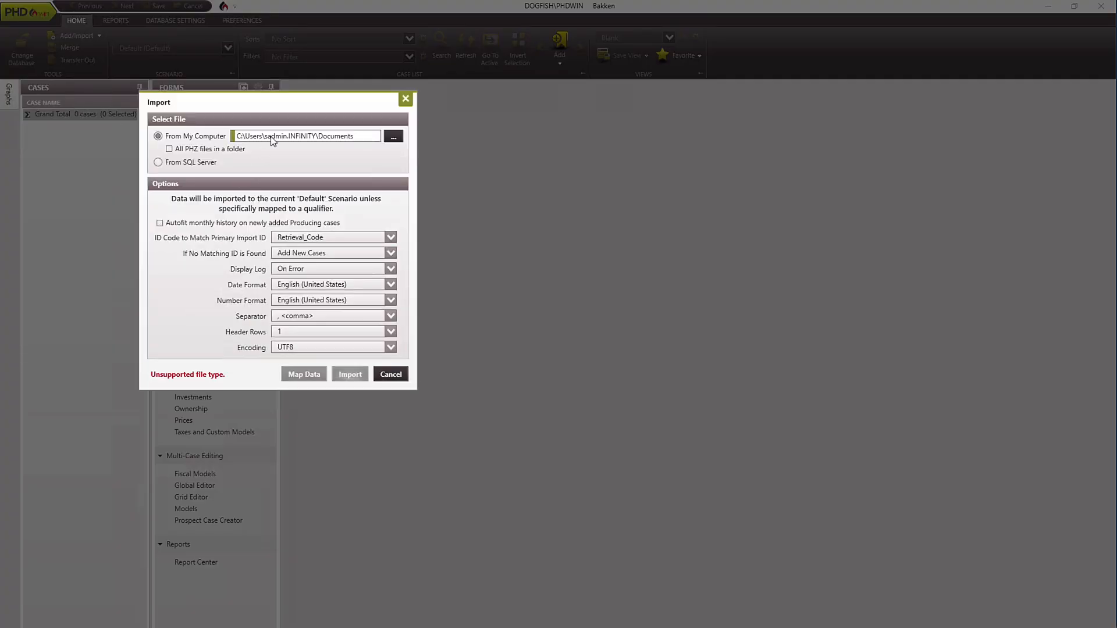
{"action": "left_click", "coordinate": [395, 137]}
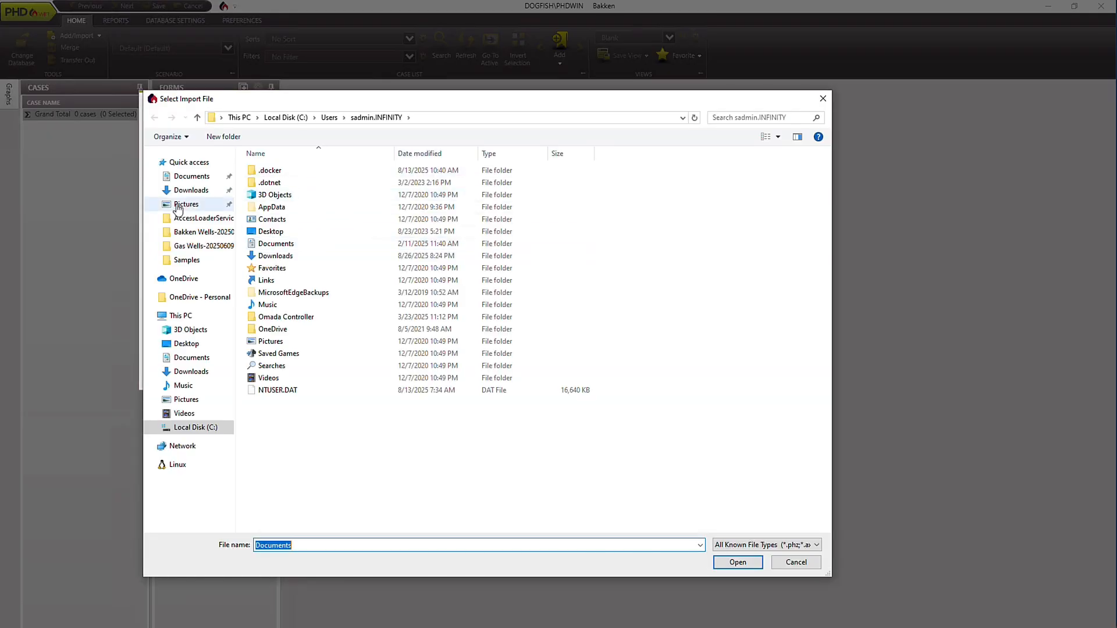
{"action": "left_click", "coordinate": [192, 191]}
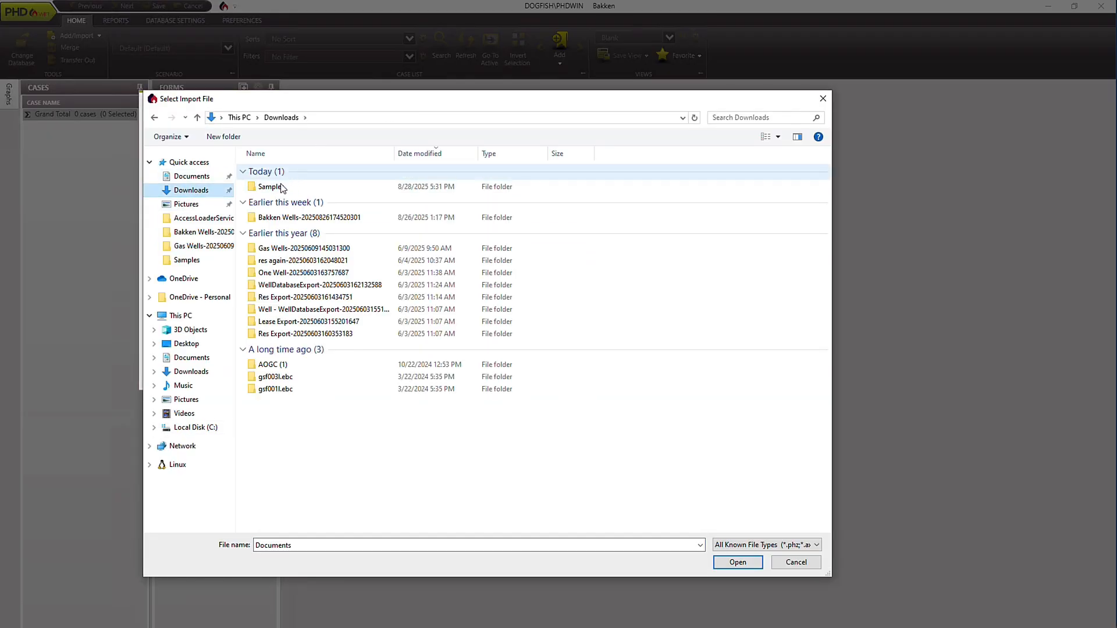
{"action": "double_click", "coordinate": [282, 183]}
{"action": "double_click", "coordinate": [295, 171]}
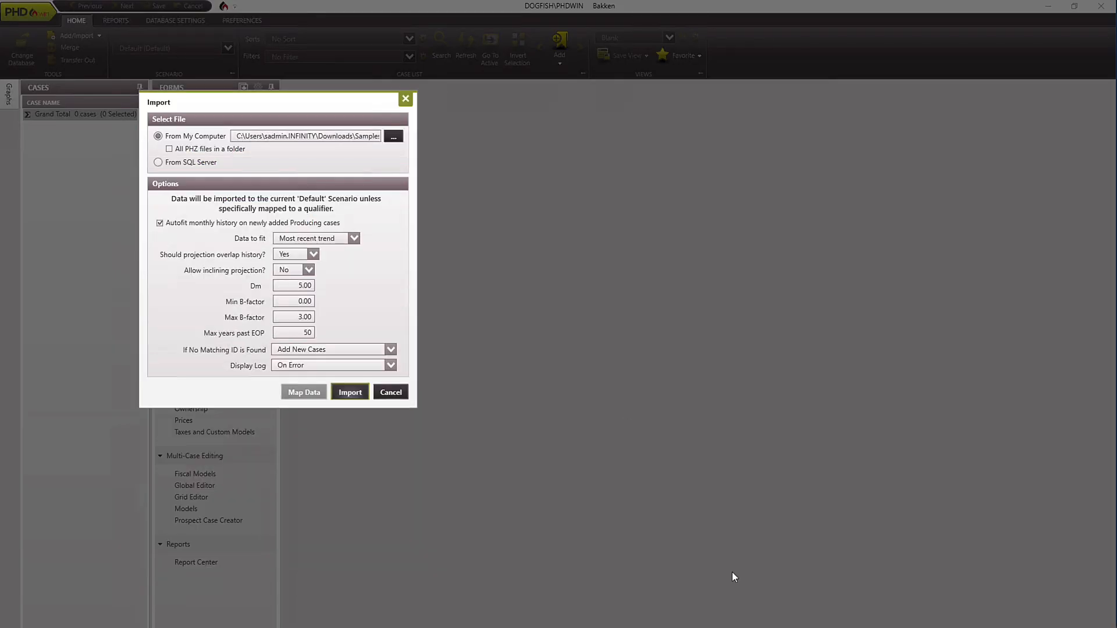
- Run the import with the preset autofit options, and view the General Info of the first imported case
{"action": "left_click", "coordinate": [358, 397]}
{"action": "left_click", "coordinate": [391, 350]}
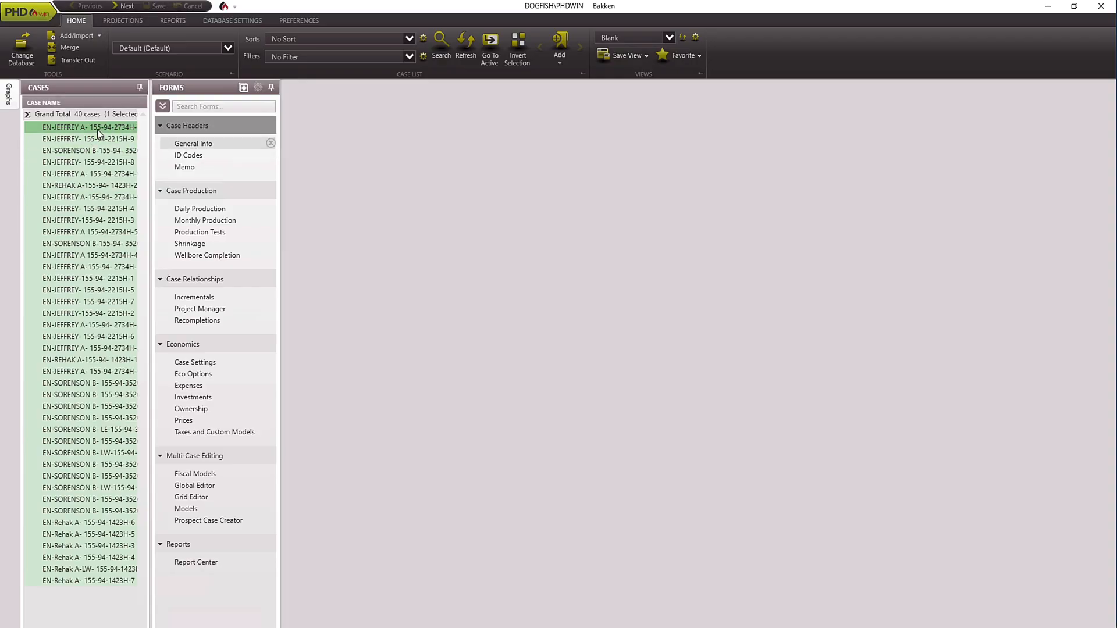
{"action": "left_click", "coordinate": [197, 146]}
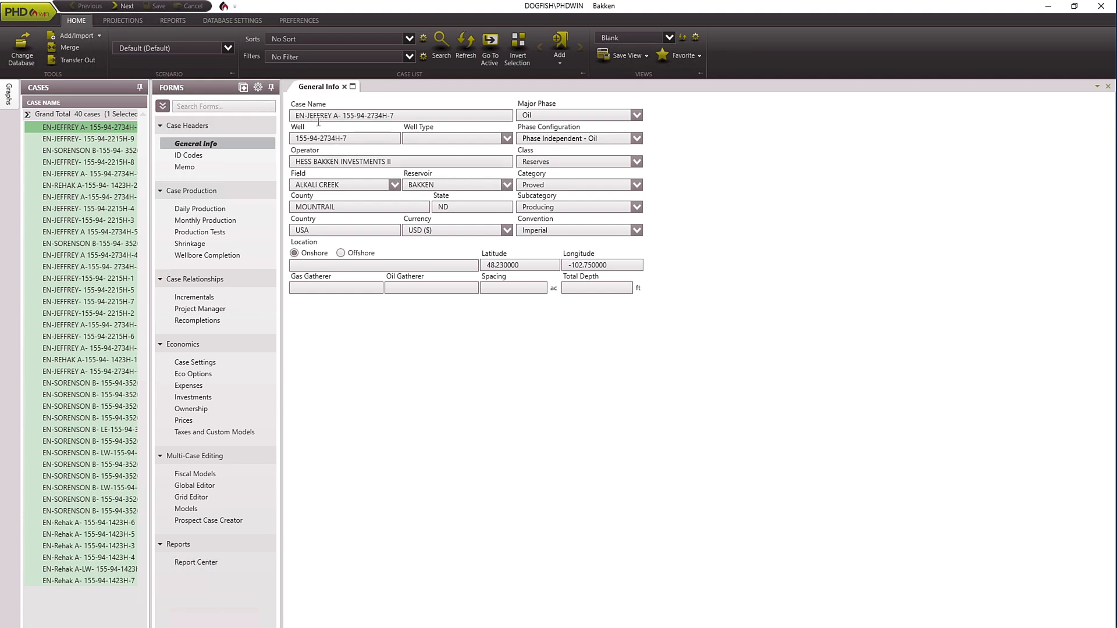
- Examine the first case's Monthly Production, its ID Codes including the InfinityID, and its Wellbore Completion
{"action": "left_click", "coordinate": [208, 220]}
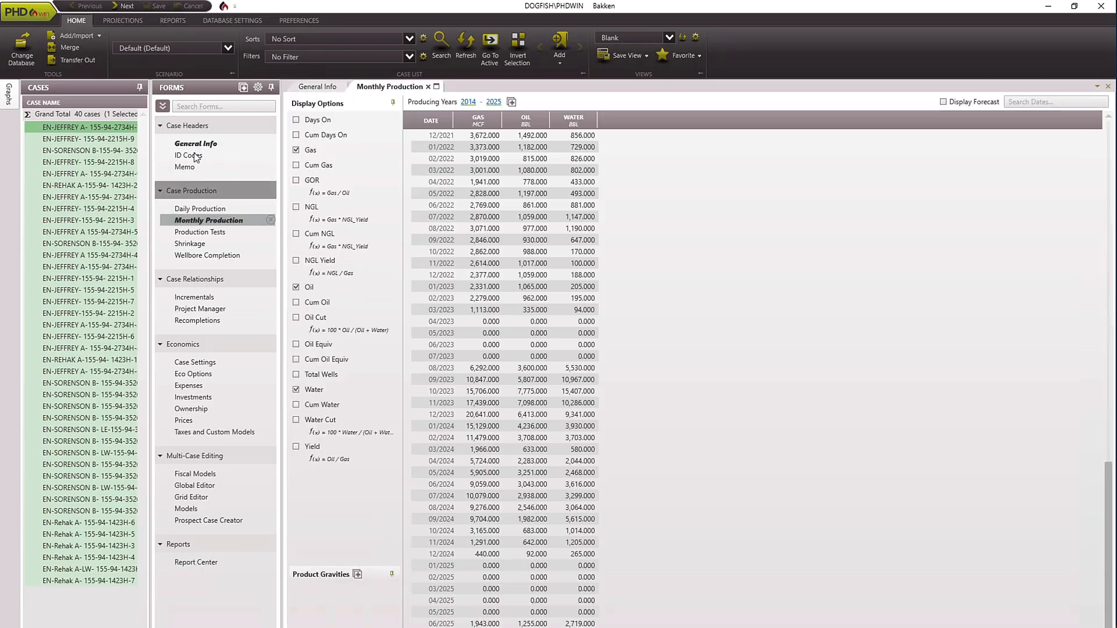
{"action": "left_click", "coordinate": [195, 158]}
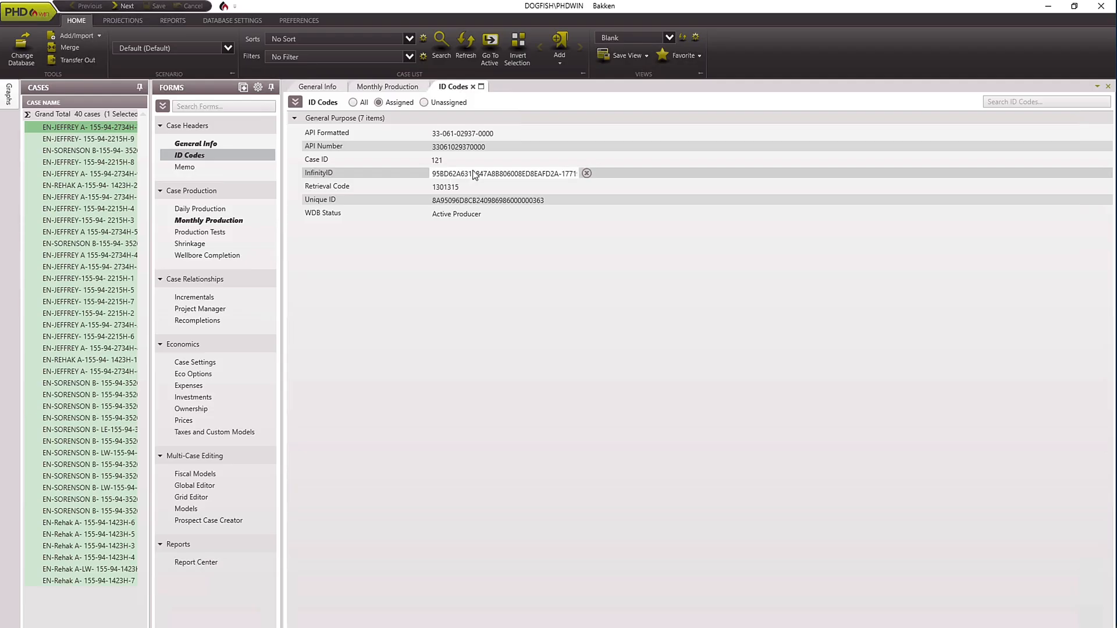
{"action": "left_click", "coordinate": [517, 175]}
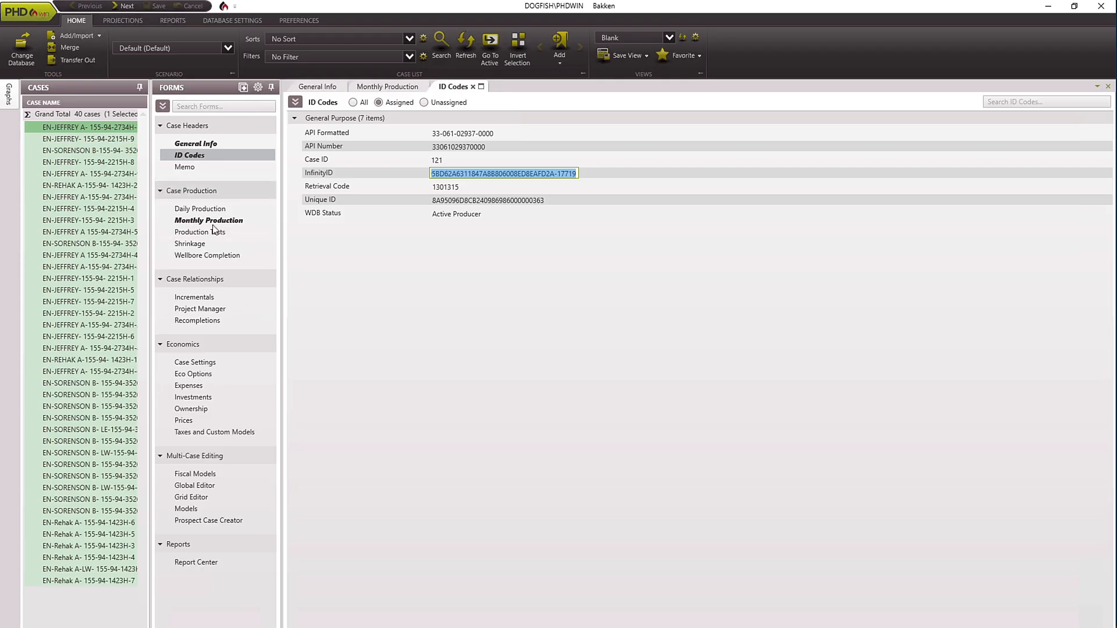
{"action": "left_click", "coordinate": [208, 256]}
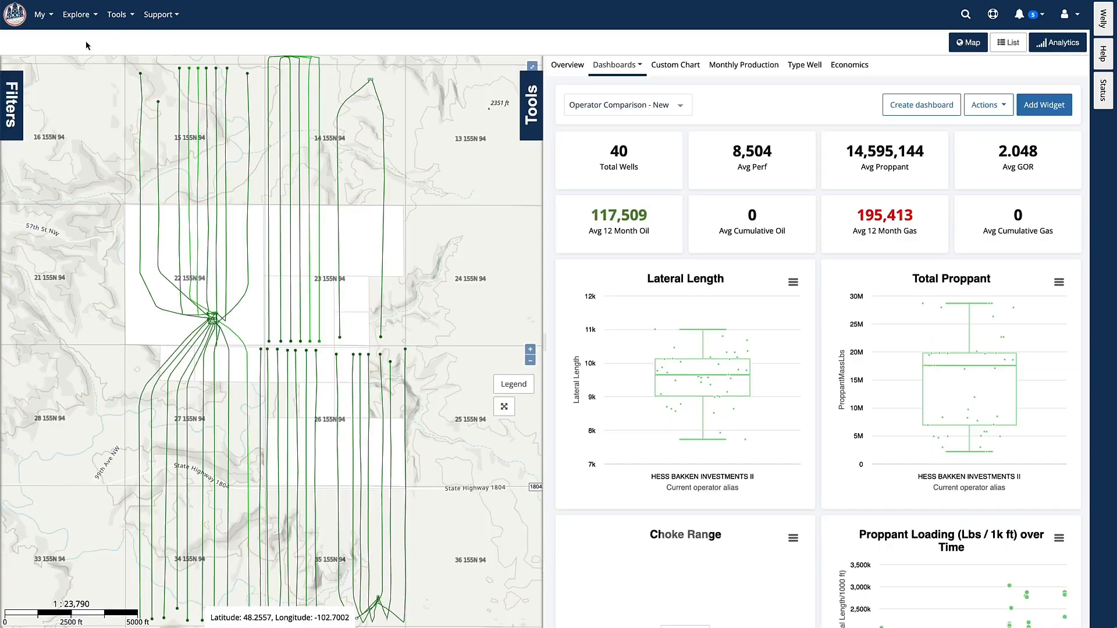
- In WellDatabase, reset the current filters and load the saved search TX-NM Wells
{"action": "left_click", "coordinate": [10, 105]}
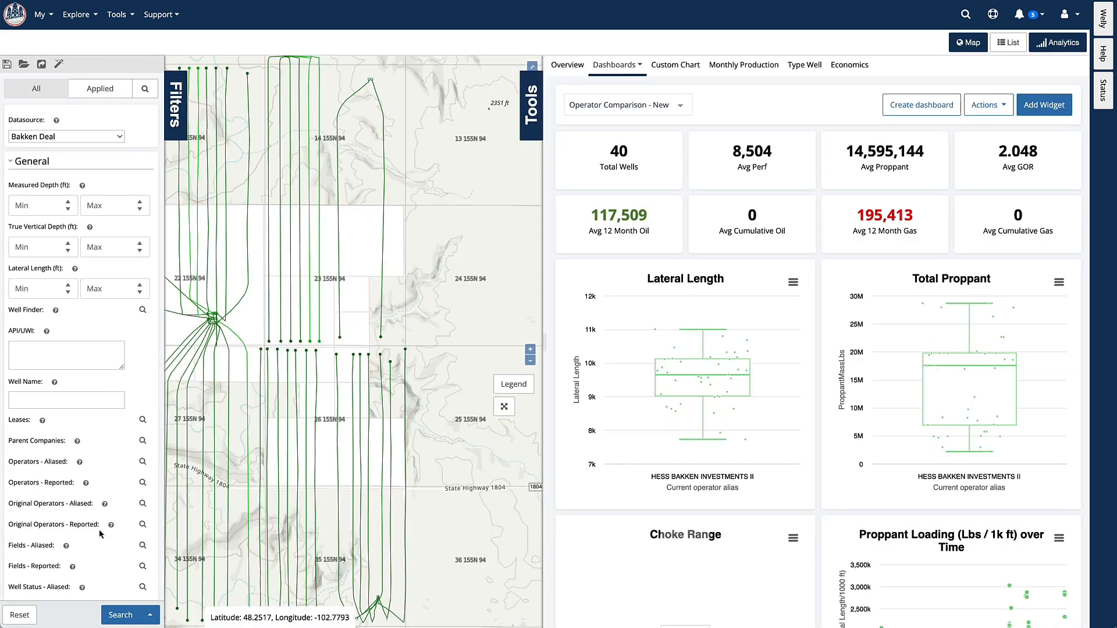
{"action": "left_click", "coordinate": [22, 619]}
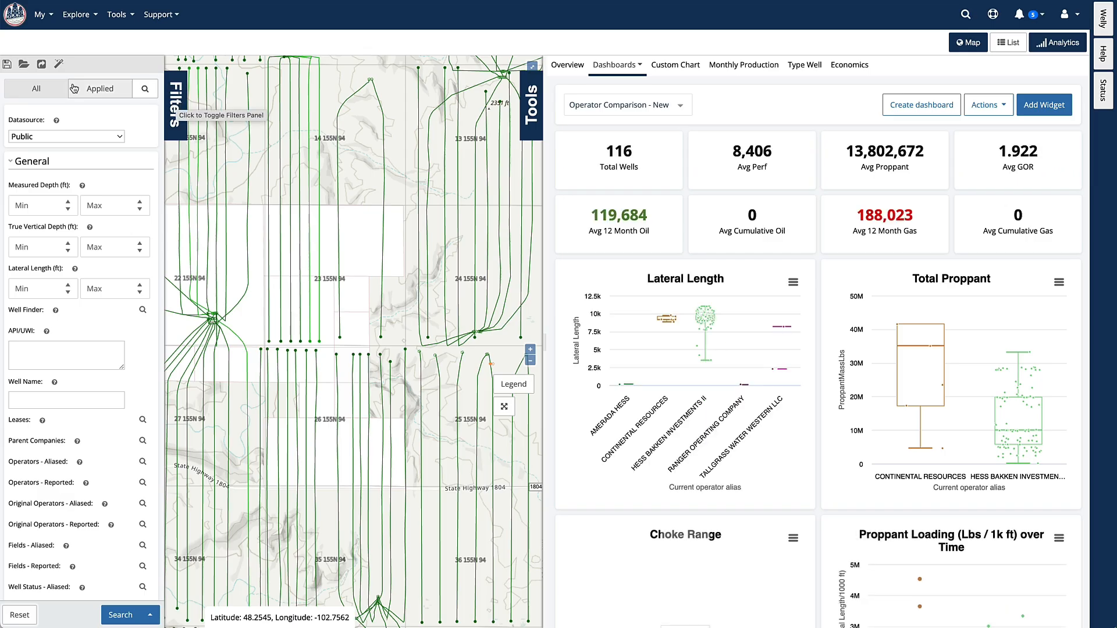
{"action": "left_click", "coordinate": [25, 67]}
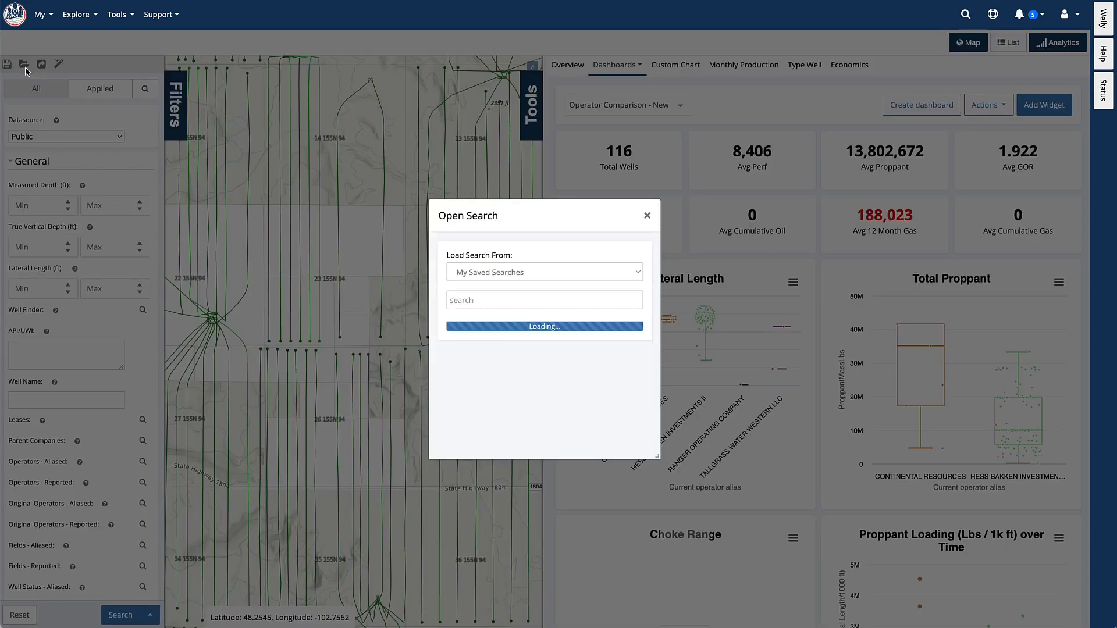
{"action": "scroll", "coordinate": [550, 404], "scroll_direction": "down", "scroll_amount": 3}
{"action": "scroll", "coordinate": [552, 406], "scroll_direction": "down", "scroll_amount": 5}
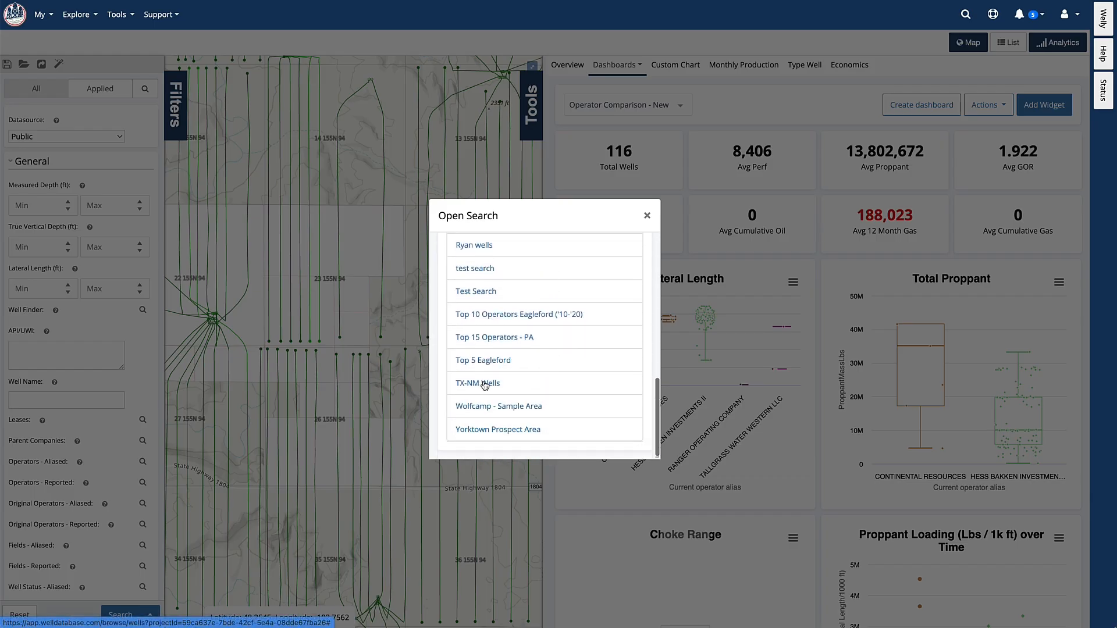
{"action": "left_click", "coordinate": [486, 387]}
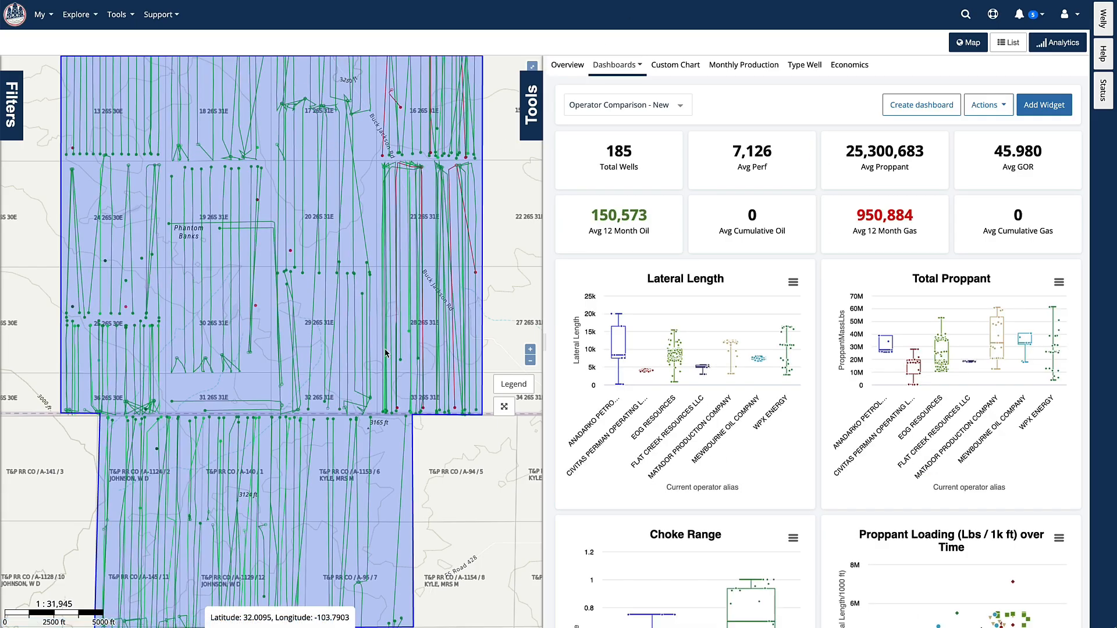
- Fit the map to the search area and show the Overview analytics together with the well list
{"action": "left_click", "coordinate": [505, 407]}
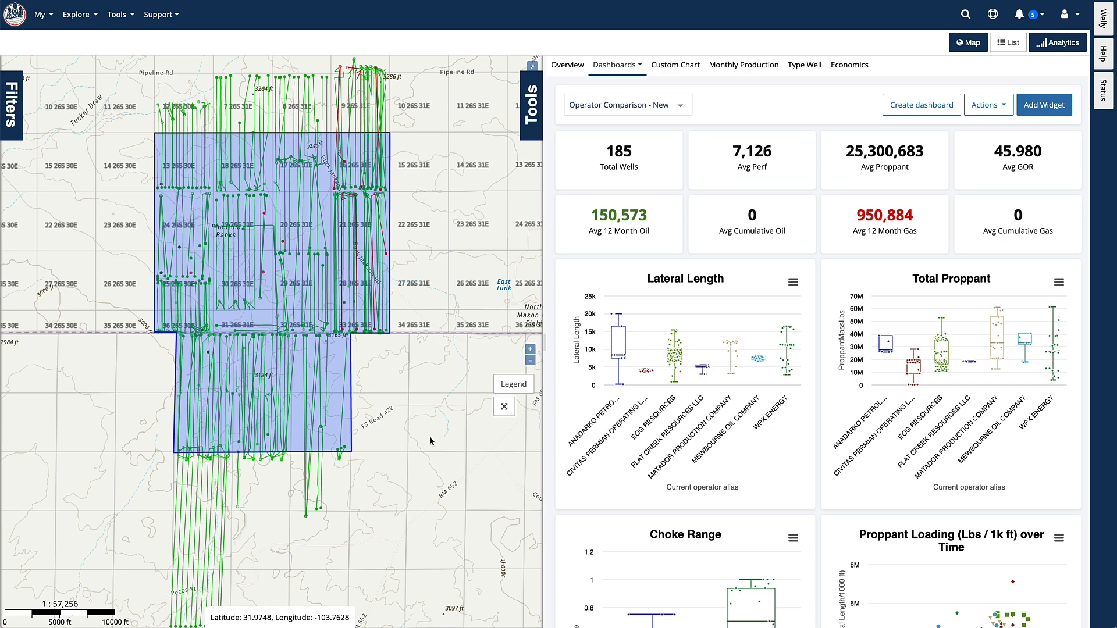
{"action": "left_click", "coordinate": [574, 73]}
{"action": "left_click", "coordinate": [1007, 44]}
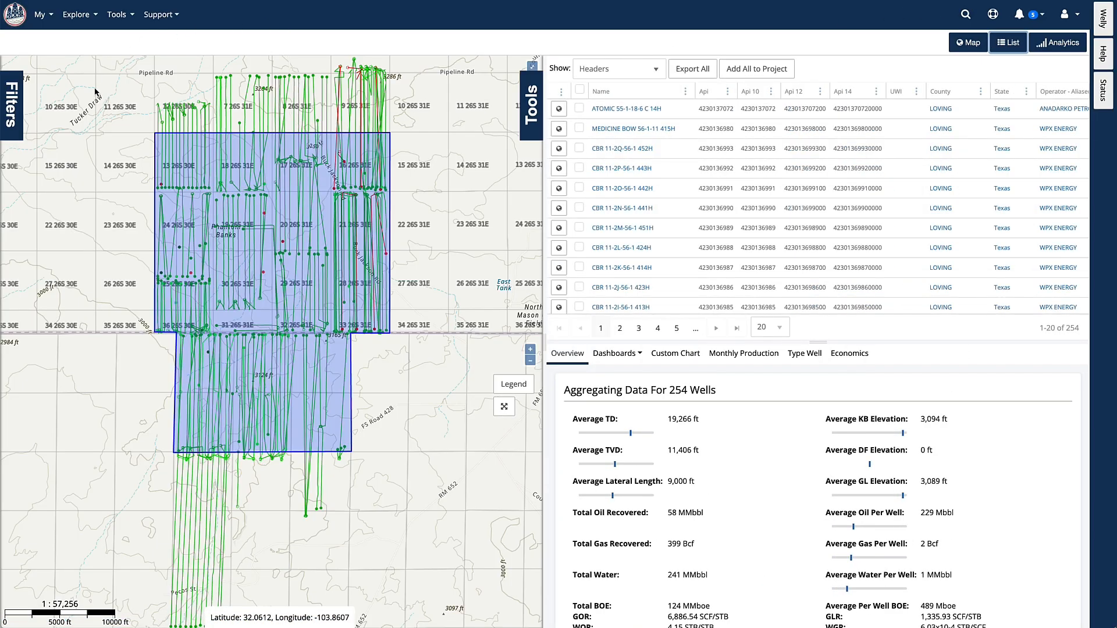
- Filter the wells by state so that only Texas is included
{"action": "left_click", "coordinate": [12, 102]}
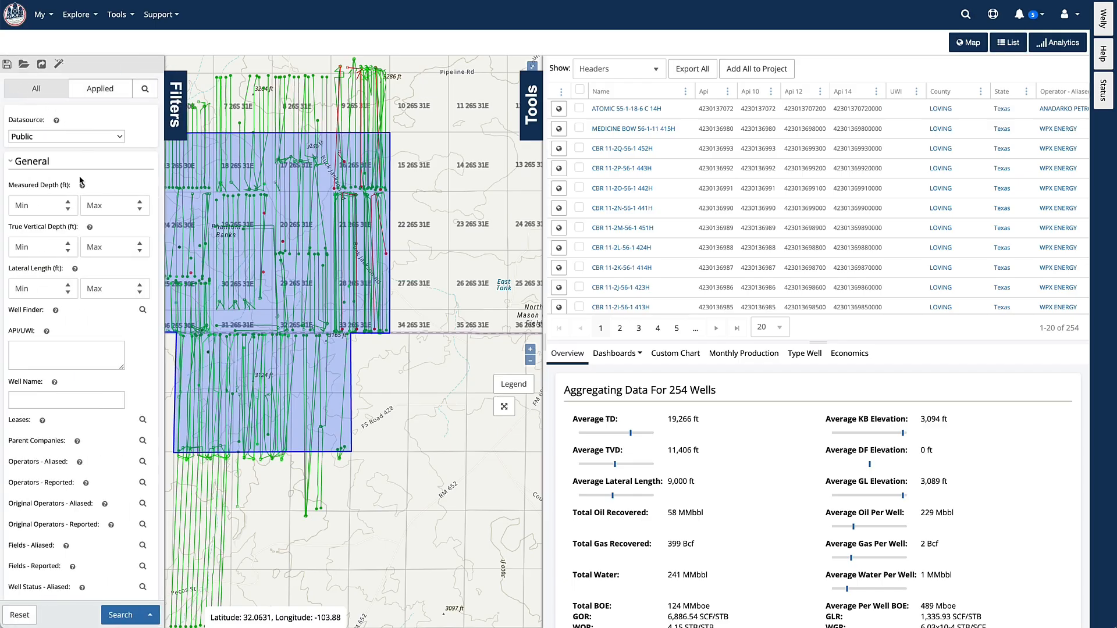
{"action": "scroll", "coordinate": [81, 181], "scroll_direction": "down", "scroll_amount": 8}
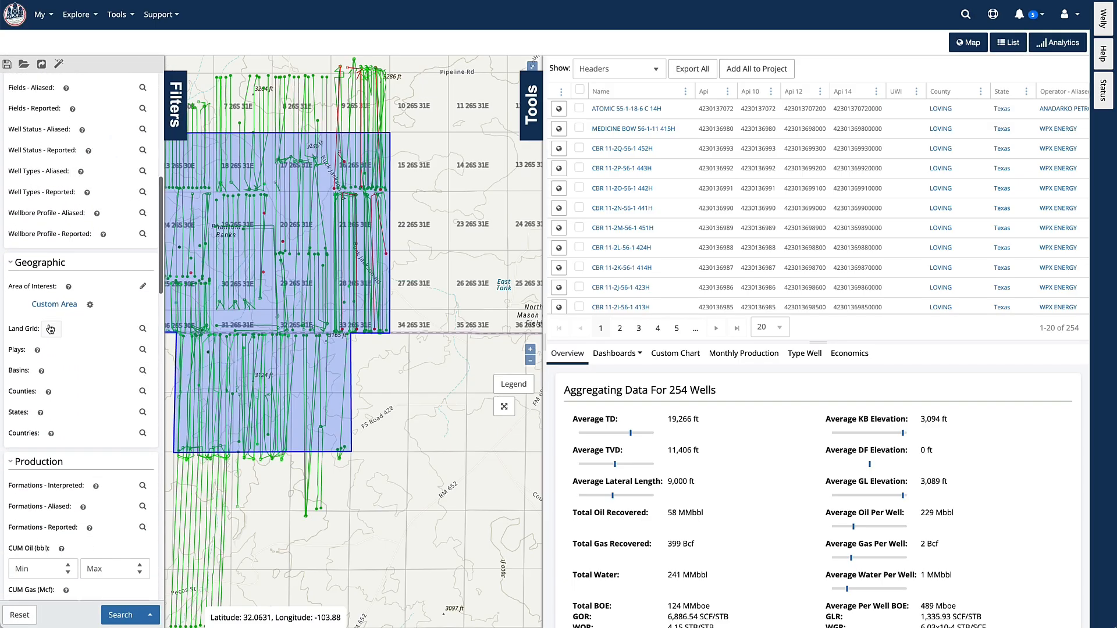
{"action": "left_click", "coordinate": [142, 412]}
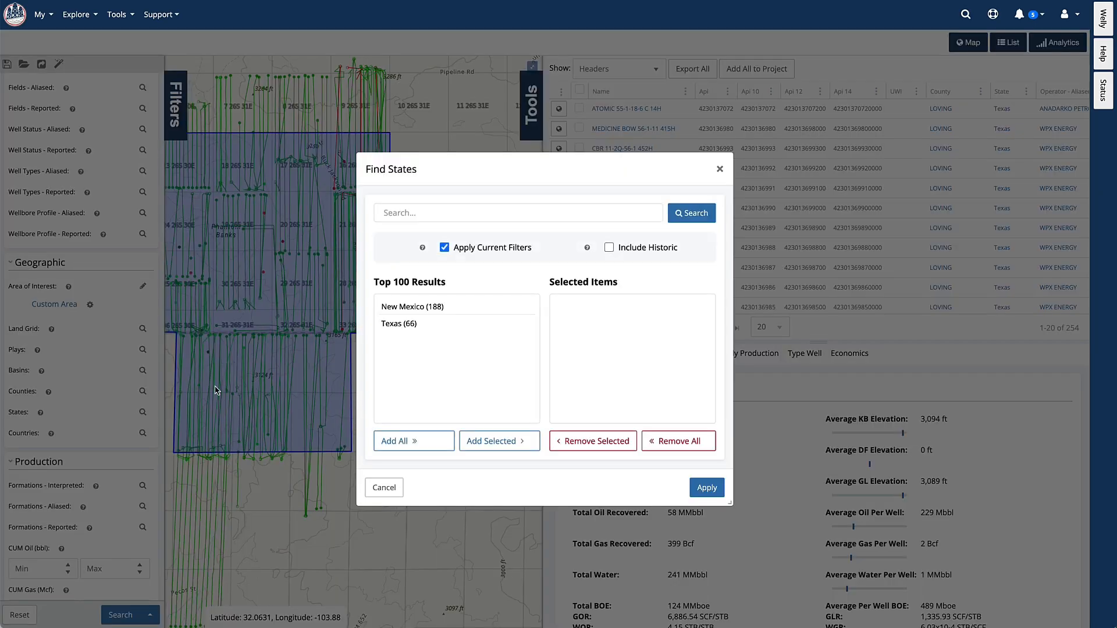
{"action": "left_click", "coordinate": [413, 324]}
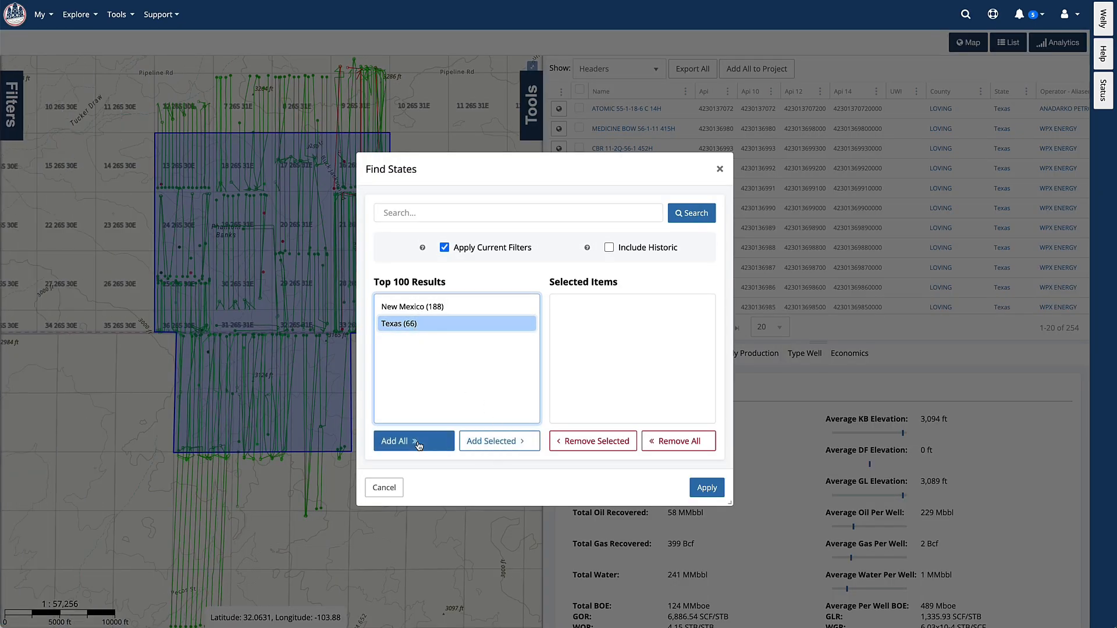
{"action": "left_click", "coordinate": [488, 440]}
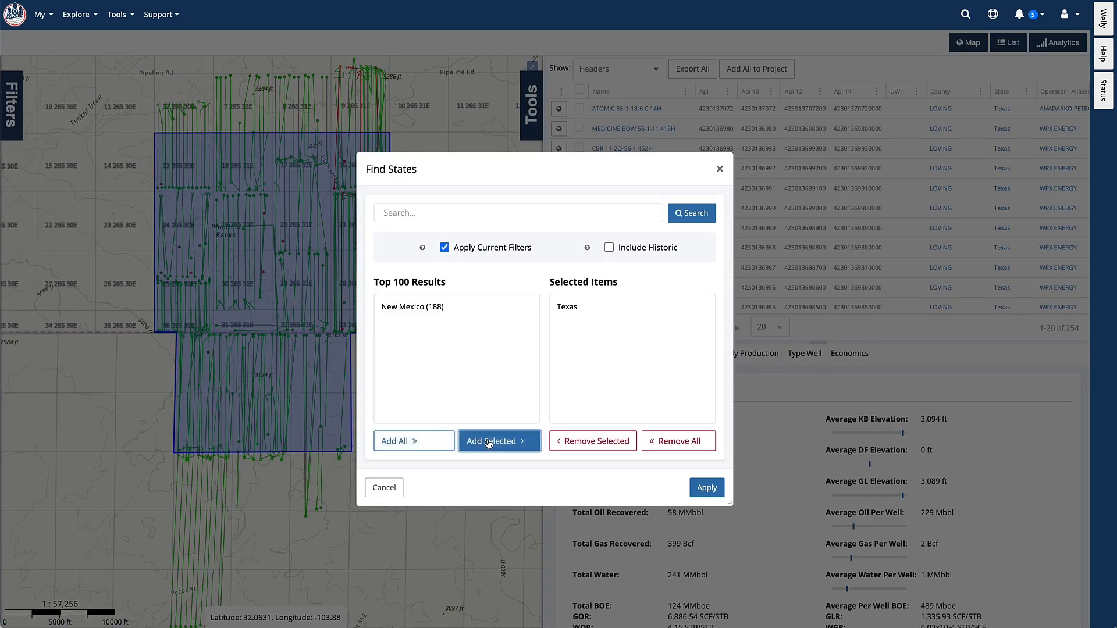
{"action": "left_click", "coordinate": [706, 488]}
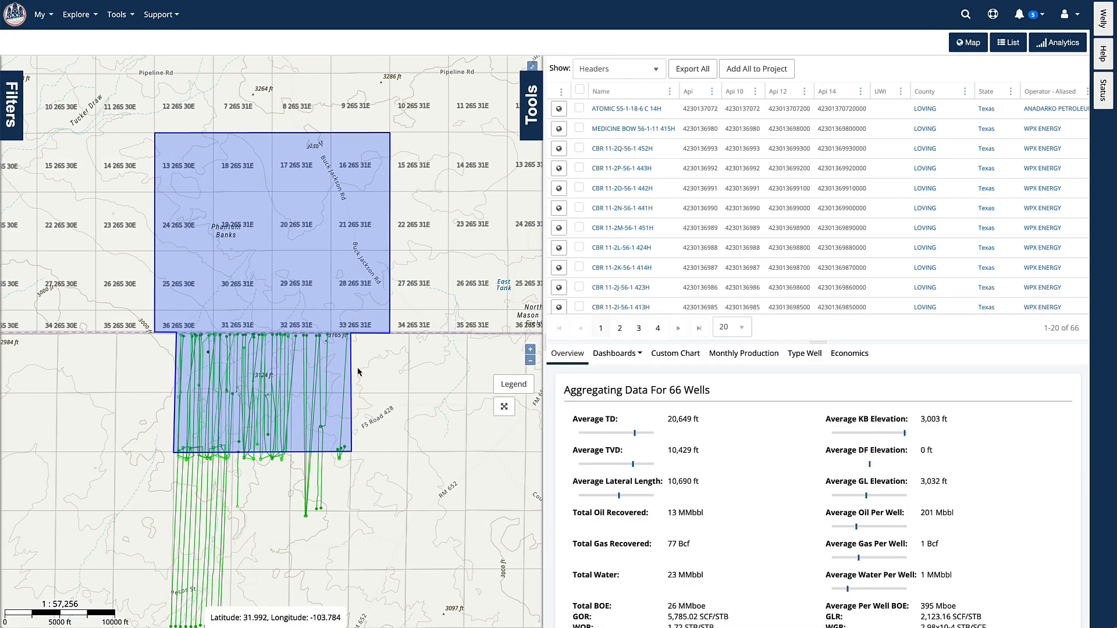
- Set up a new export of all the filtered Texas wells in PHDWin format
{"action": "left_click", "coordinate": [684, 71]}
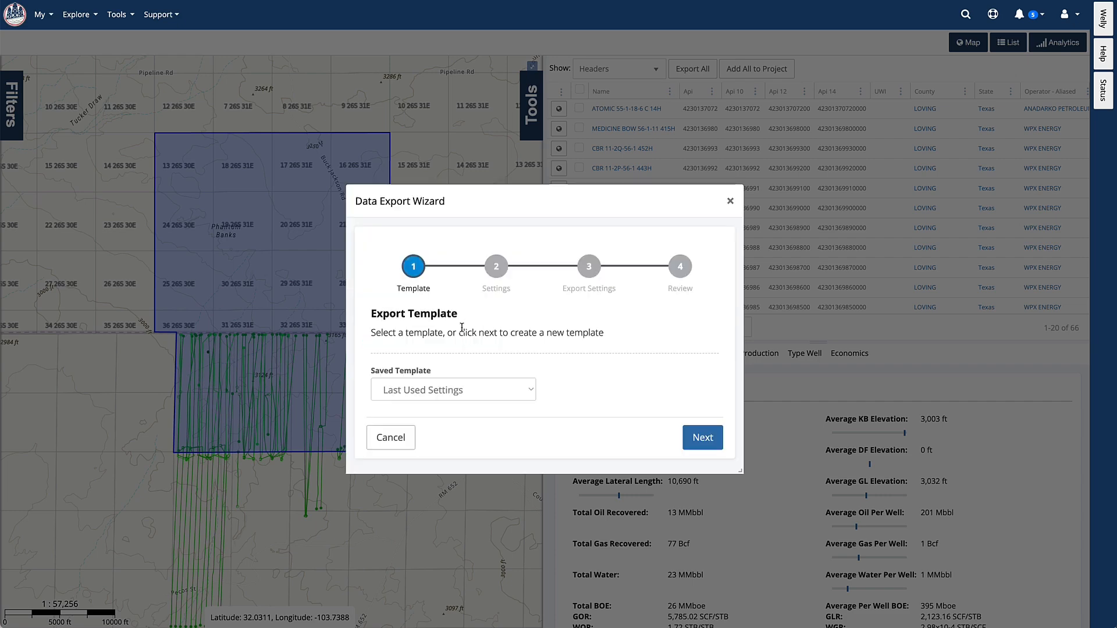
{"action": "left_click", "coordinate": [452, 389]}
{"action": "left_click", "coordinate": [452, 376]}
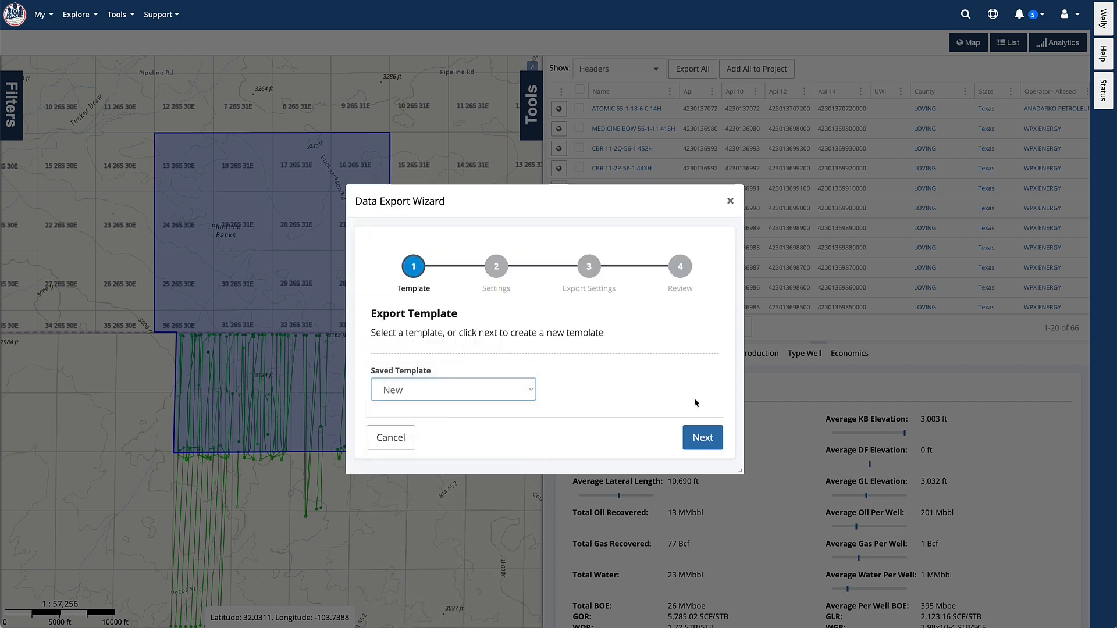
{"action": "left_click", "coordinate": [703, 437]}
{"action": "left_click", "coordinate": [526, 390]}
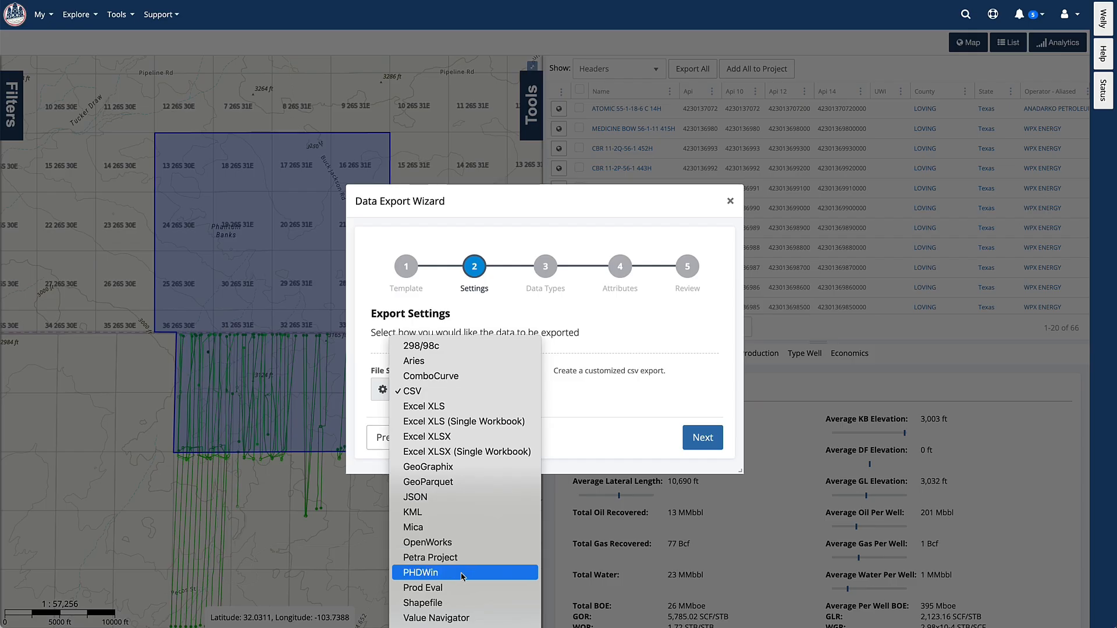
{"action": "left_click", "coordinate": [567, 506]}
{"action": "left_click", "coordinate": [700, 441]}
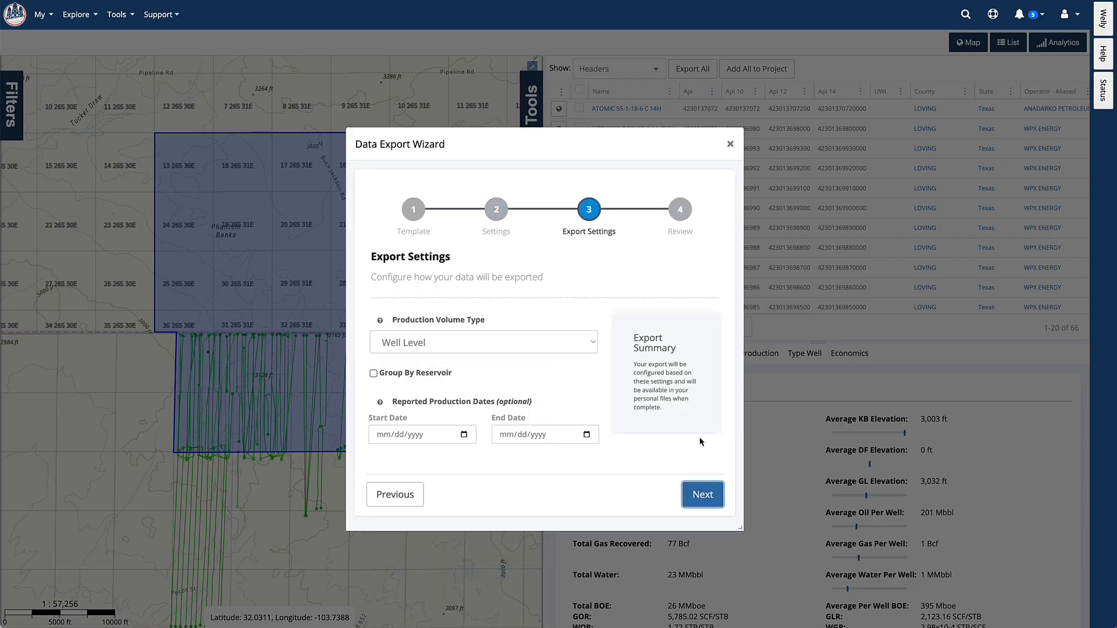
- Set the export to Lease Level production volumes grouped by reservoir, name it TX Wells, and submit it
{"action": "left_click", "coordinate": [423, 347]}
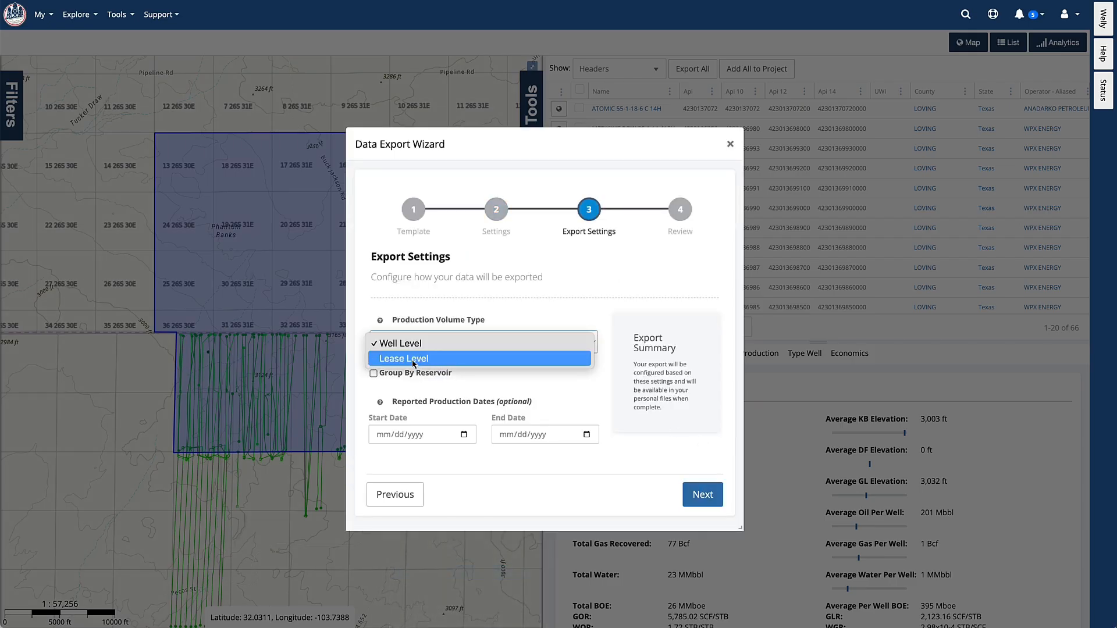
{"action": "left_click", "coordinate": [437, 359]}
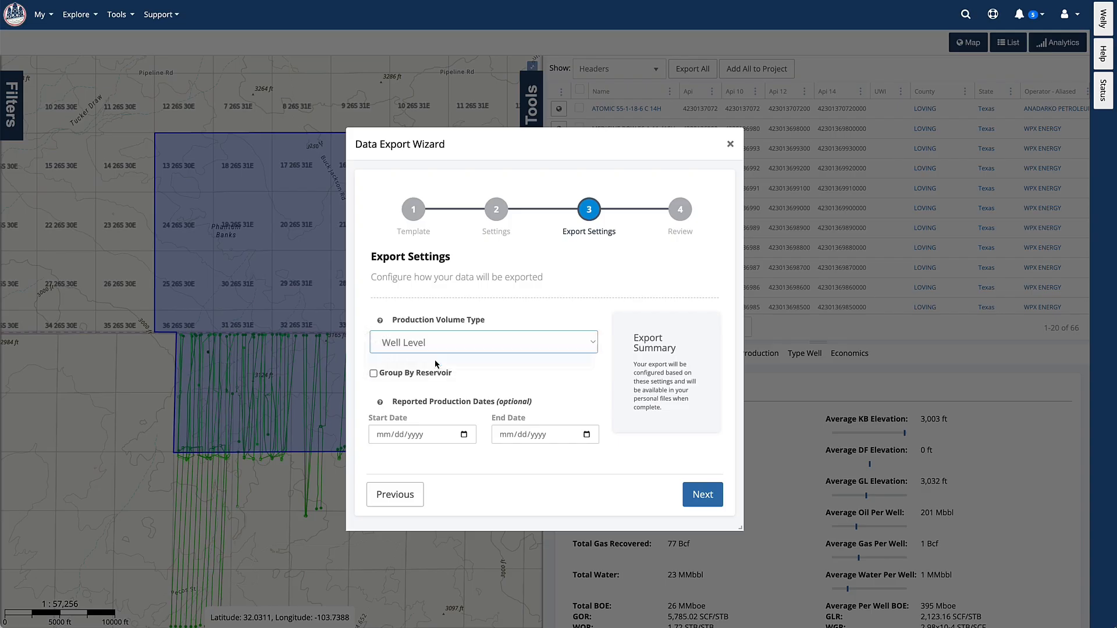
{"action": "left_click", "coordinate": [373, 374]}
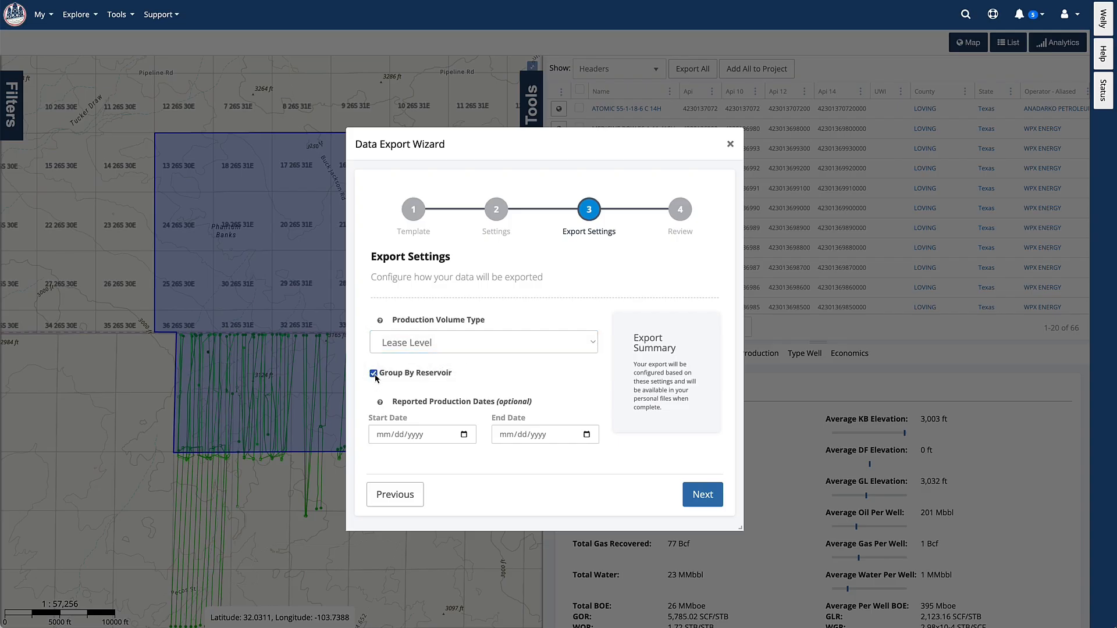
{"action": "left_click", "coordinate": [702, 495]}
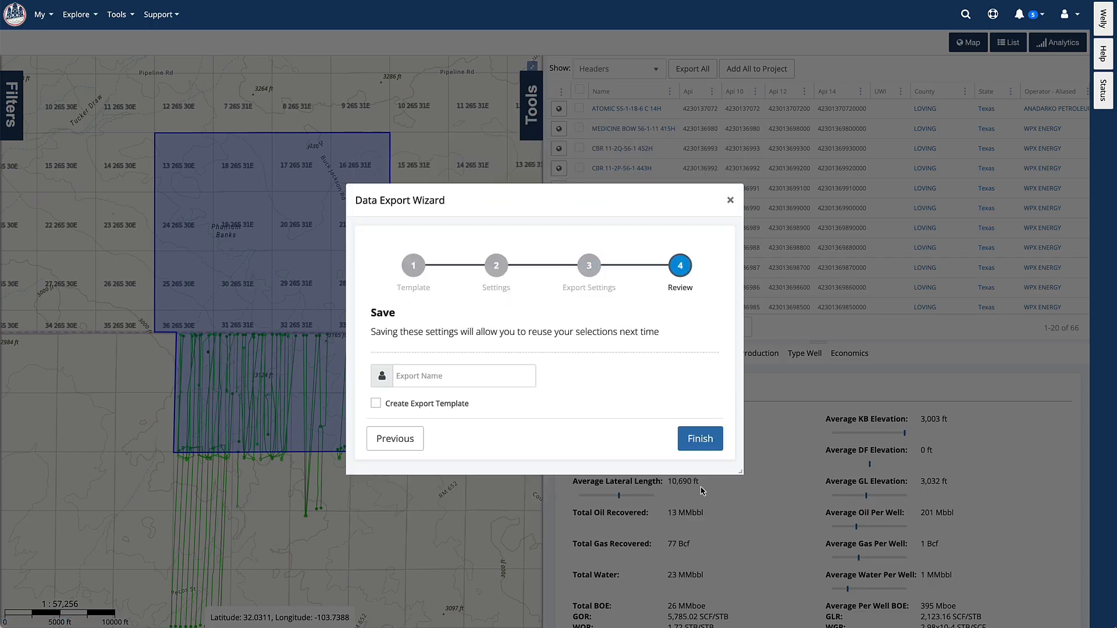
{"action": "left_click", "coordinate": [487, 378]}
{"action": "type", "text": "TX Wells"}
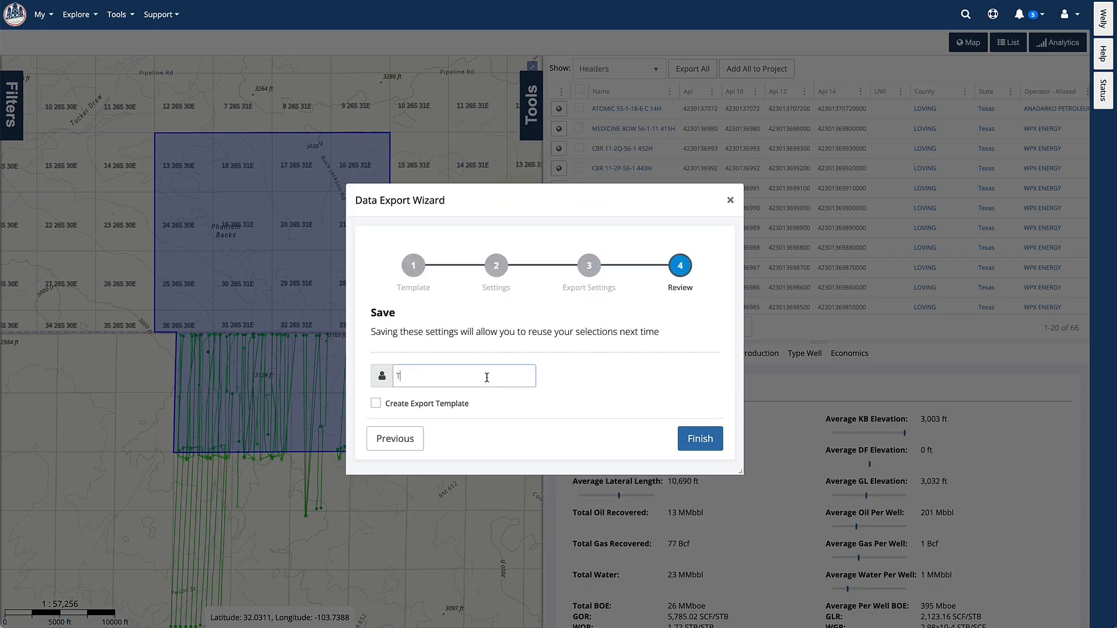
{"action": "left_click", "coordinate": [682, 438]}
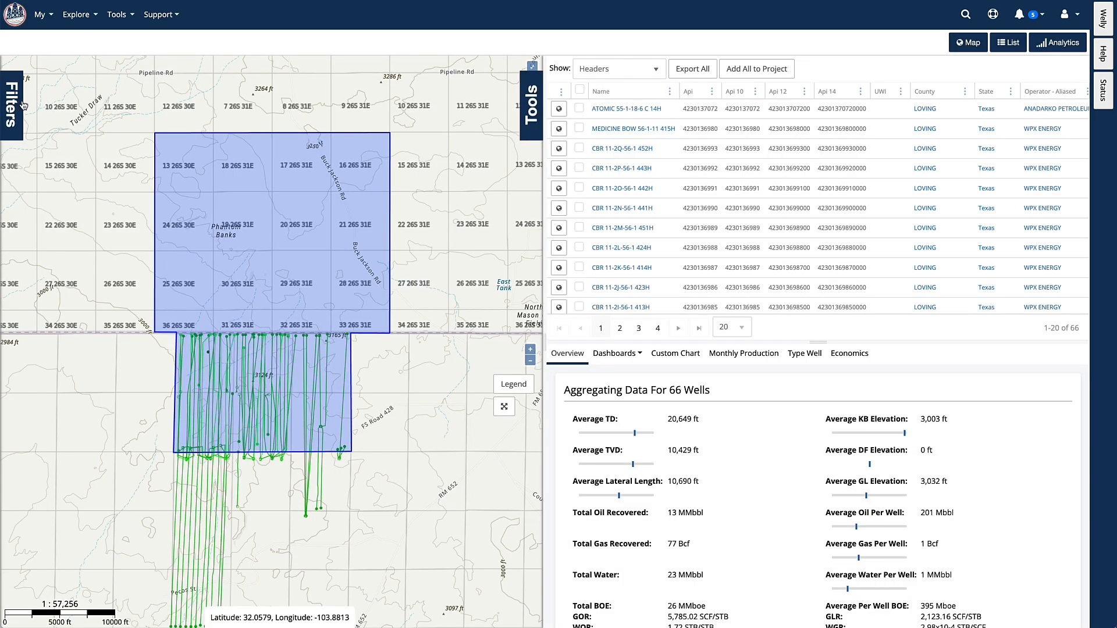
- Exclude Texas in the state filter and set up a new PHDWin export for the remaining New Mexico wells
{"action": "left_click", "coordinate": [12, 105]}
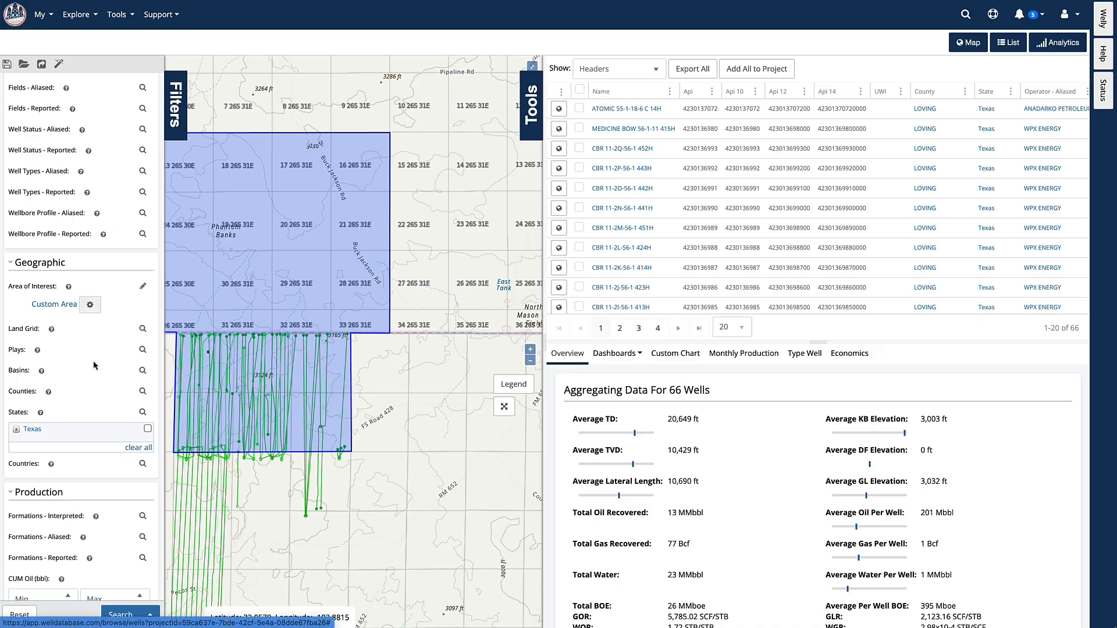
{"action": "left_click", "coordinate": [148, 429]}
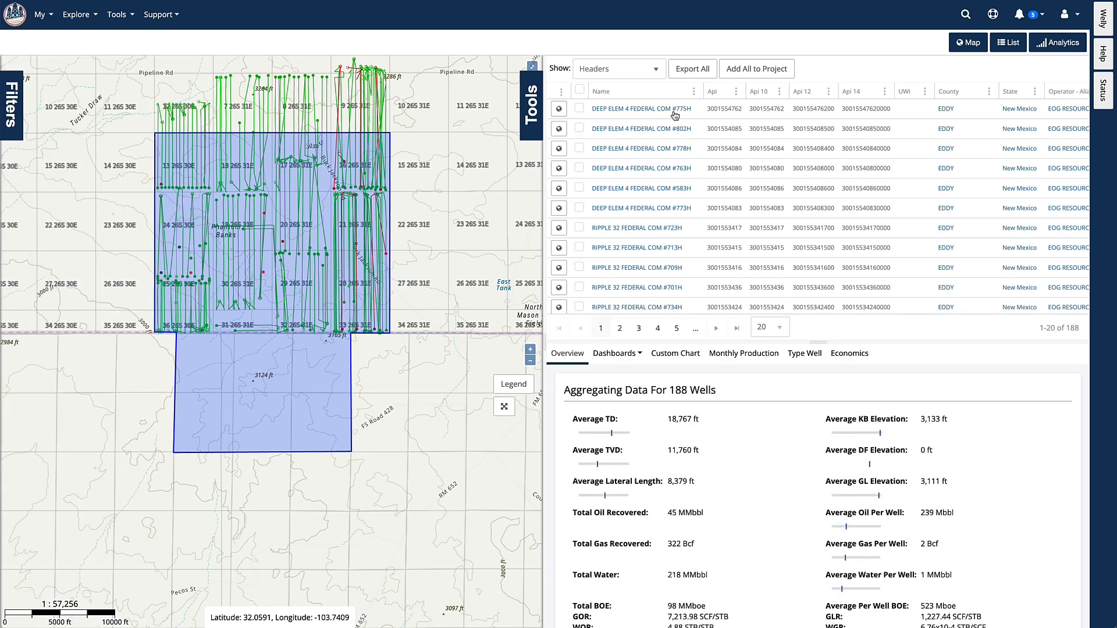
{"action": "left_click", "coordinate": [688, 77]}
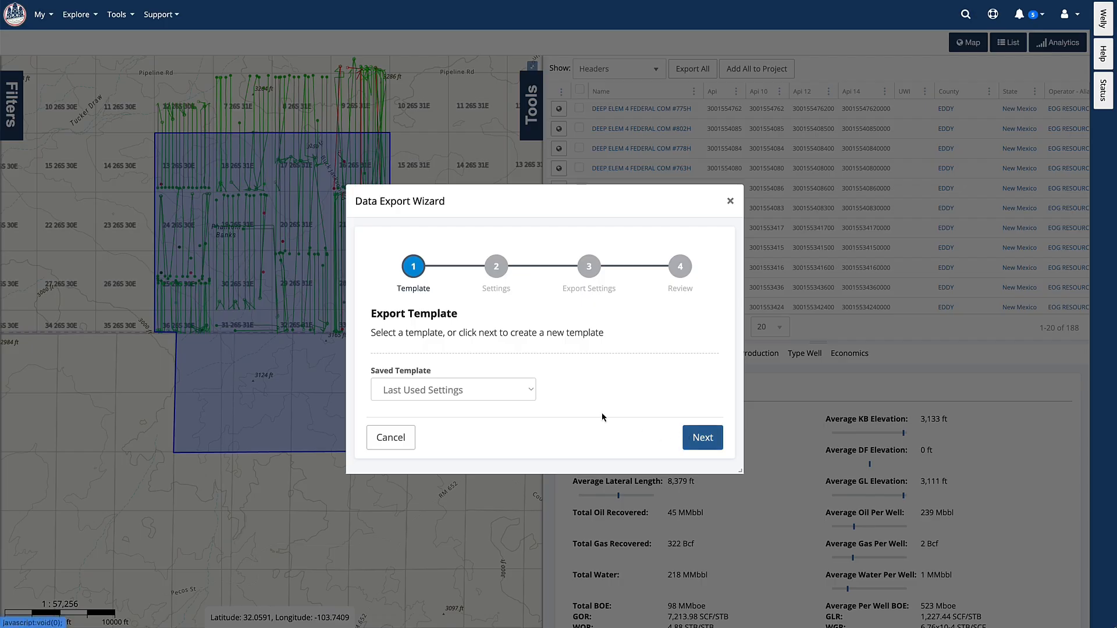
{"action": "left_click", "coordinate": [460, 390]}
{"action": "left_click", "coordinate": [457, 373]}
{"action": "left_click", "coordinate": [702, 438]}
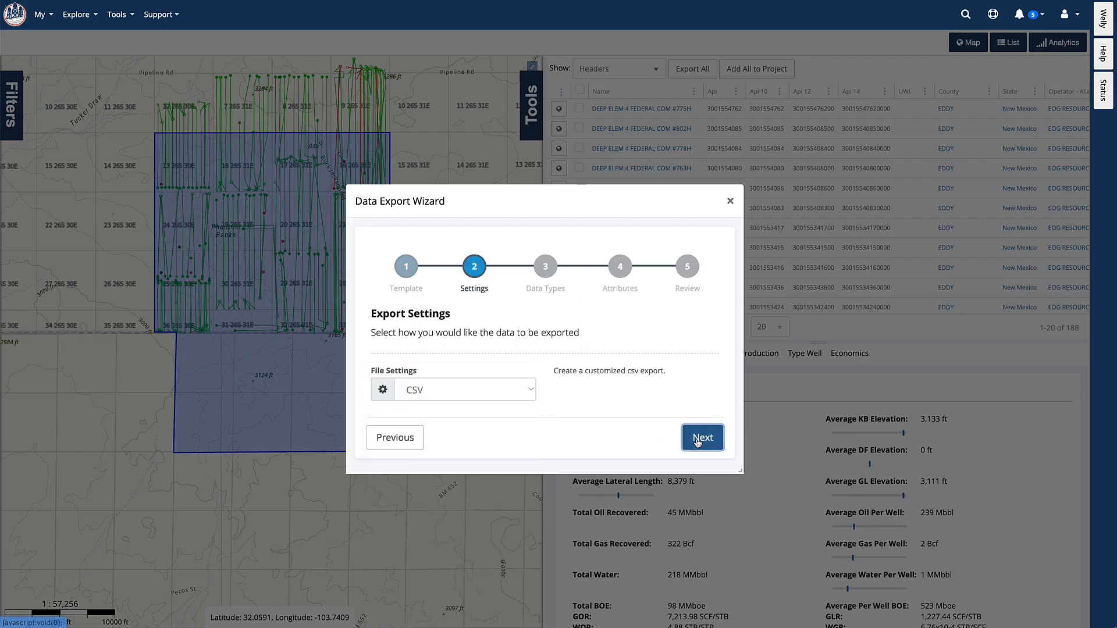
{"action": "left_click", "coordinate": [414, 391]}
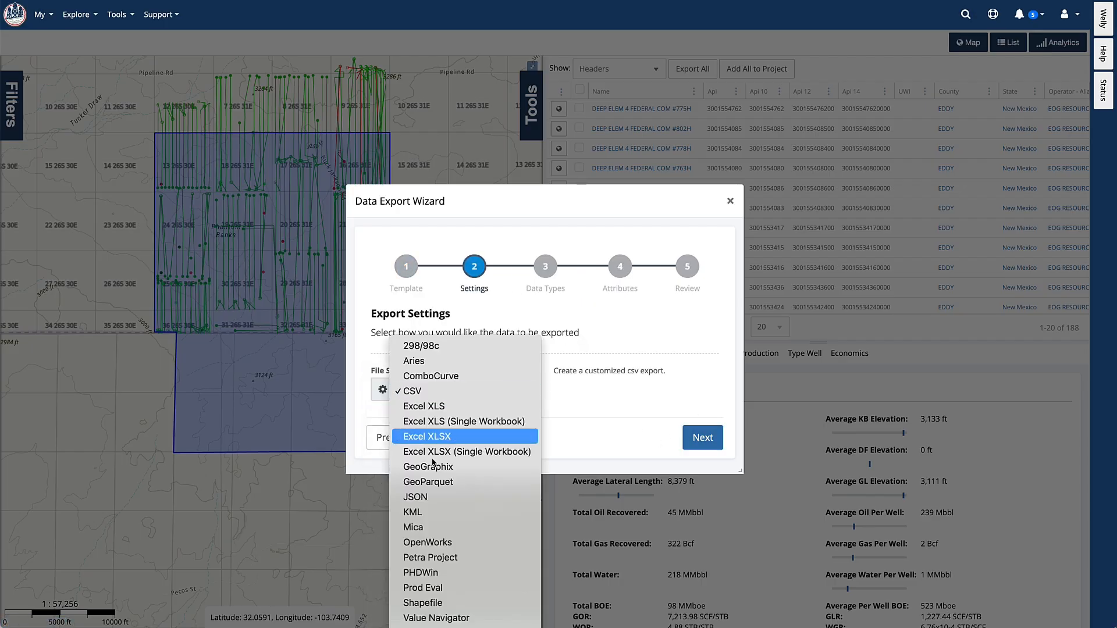
{"action": "left_click", "coordinate": [481, 573]}
{"action": "left_click", "coordinate": [694, 449]}
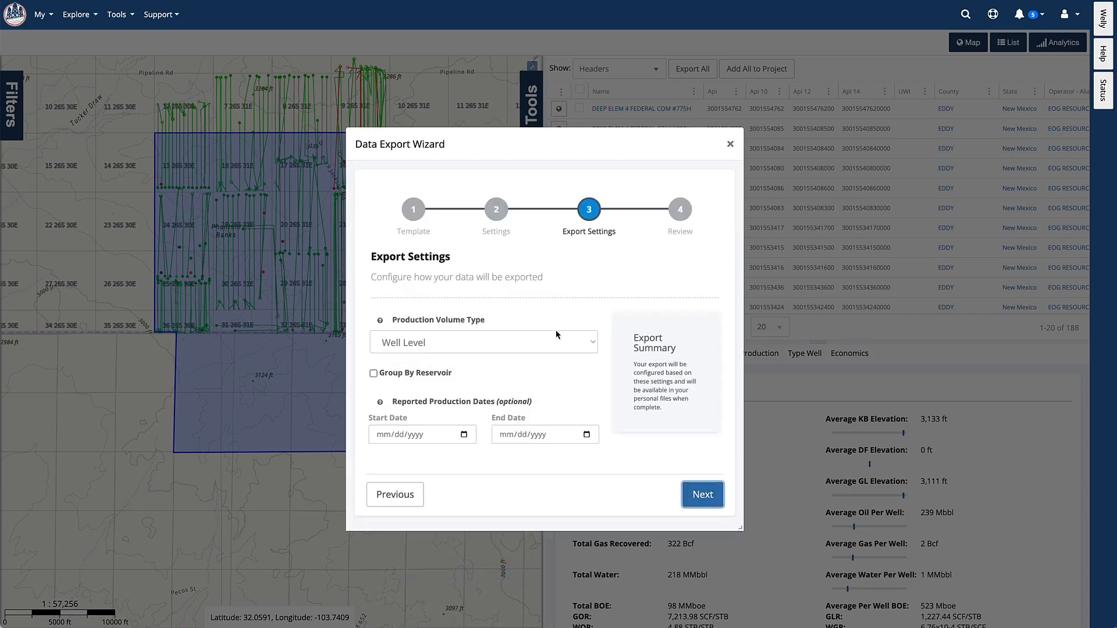
- Group the New Mexico export's well-level production by reservoir, name it NM Wells, and submit it
{"action": "left_click", "coordinate": [373, 373]}
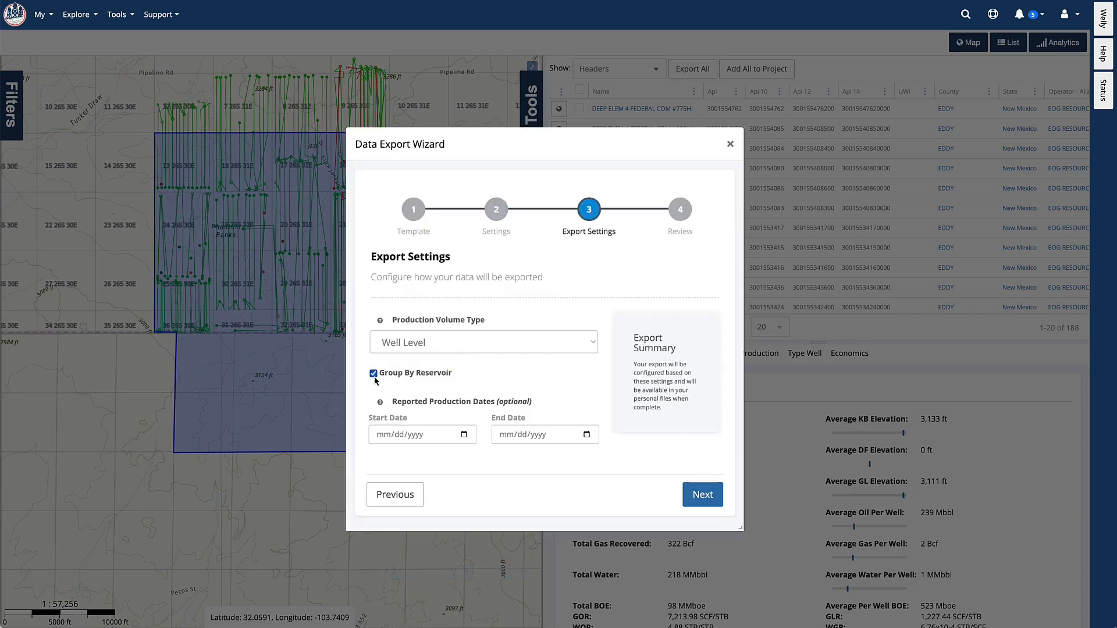
{"action": "left_click", "coordinate": [708, 495]}
{"action": "left_click", "coordinate": [469, 371]}
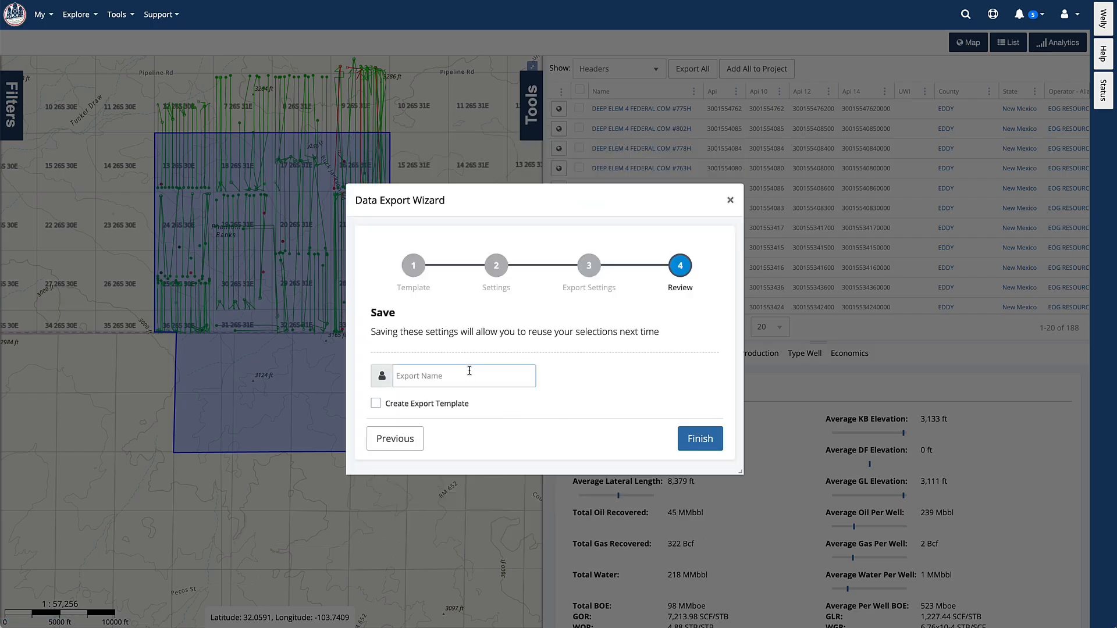
{"action": "type", "text": "NM Wells"}
{"action": "left_click", "coordinate": [699, 438]}
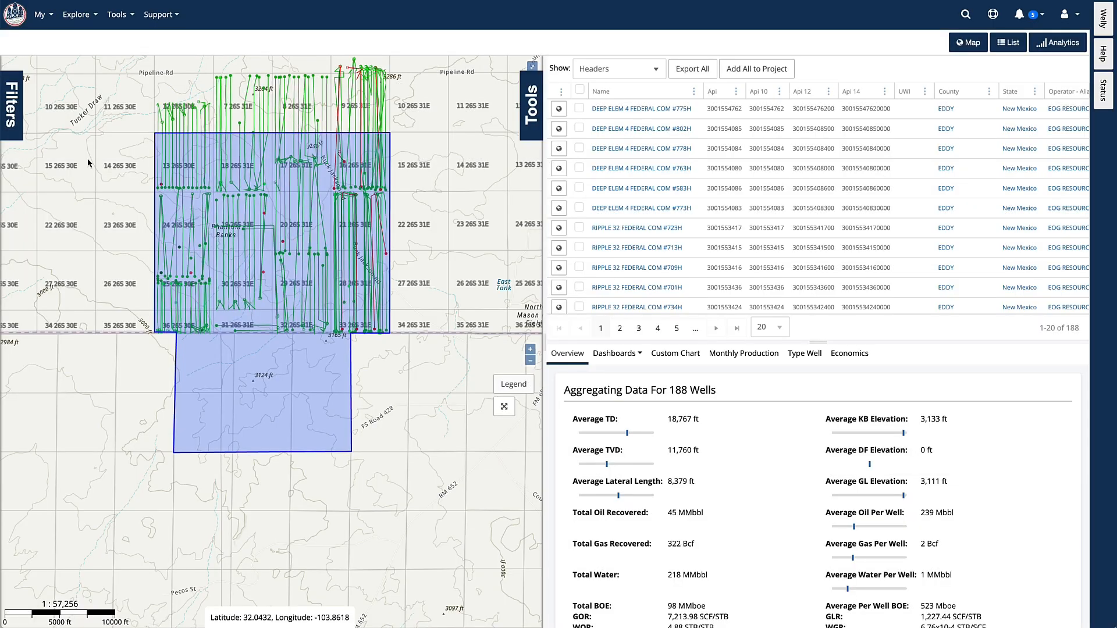
- Include only Texas in the state filter, and exclude it again to compare the two sets of wells
{"action": "left_click", "coordinate": [11, 96]}
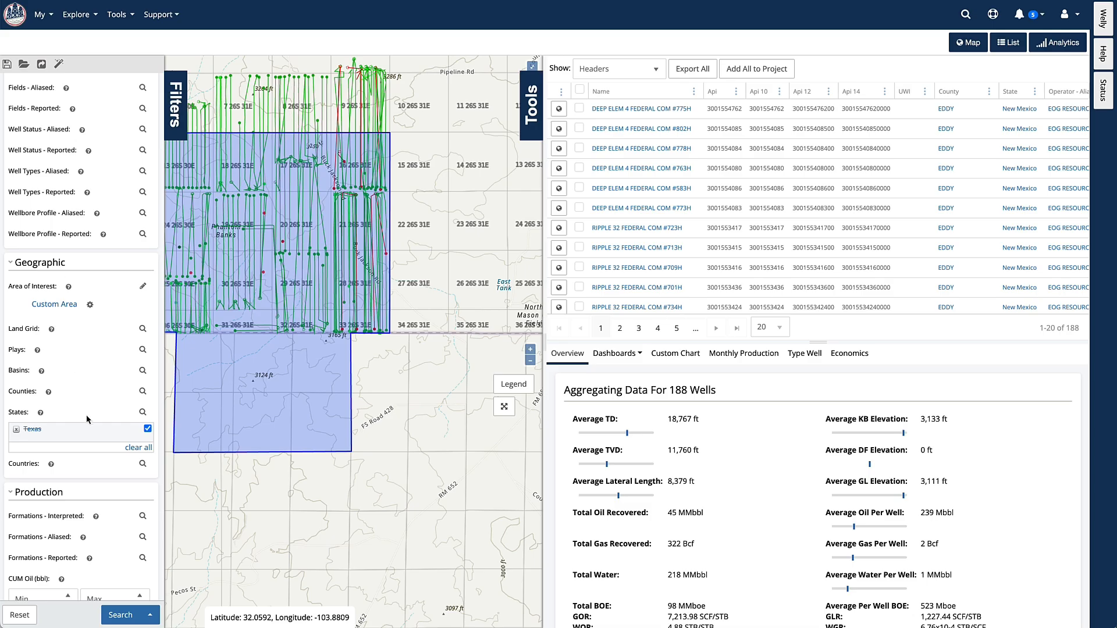
{"action": "left_click", "coordinate": [148, 430]}
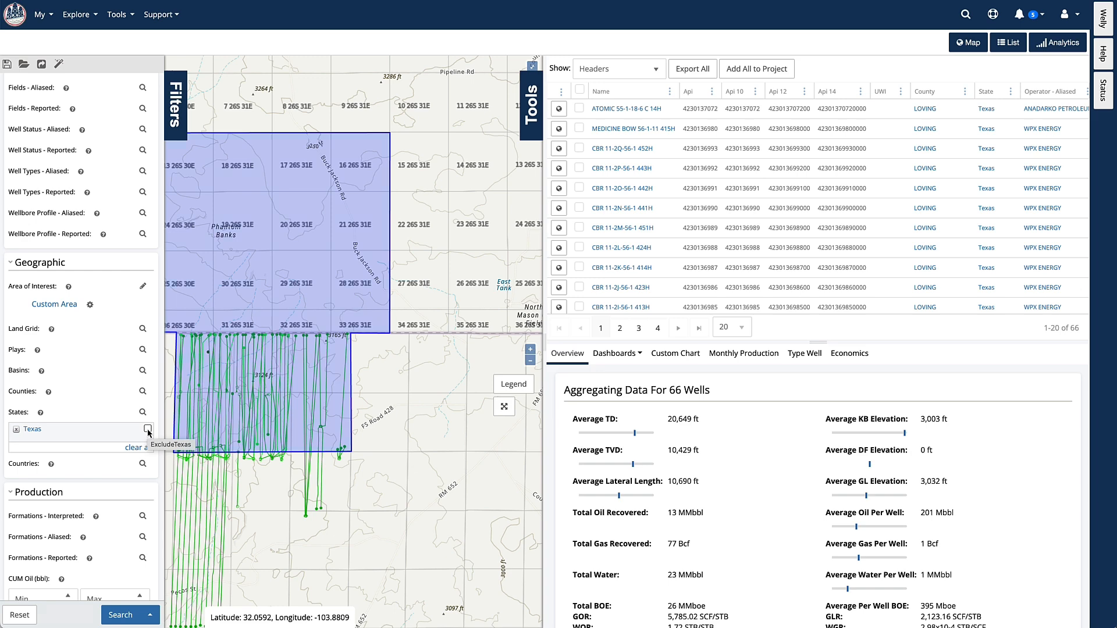
{"action": "left_click", "coordinate": [148, 429]}
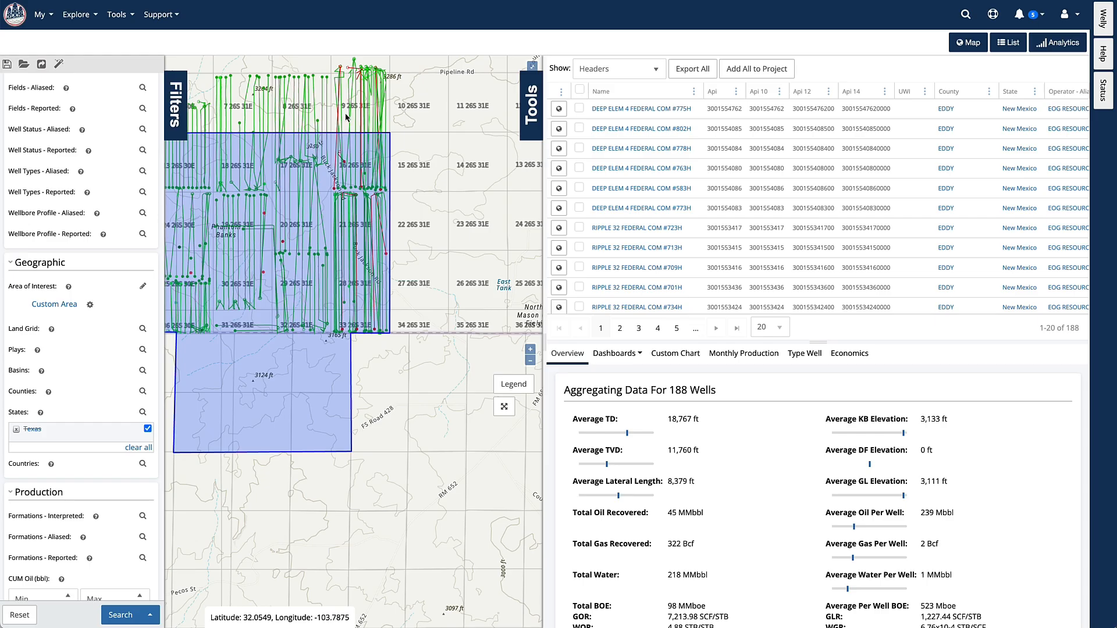
{"action": "left_click", "coordinate": [43, 15]}
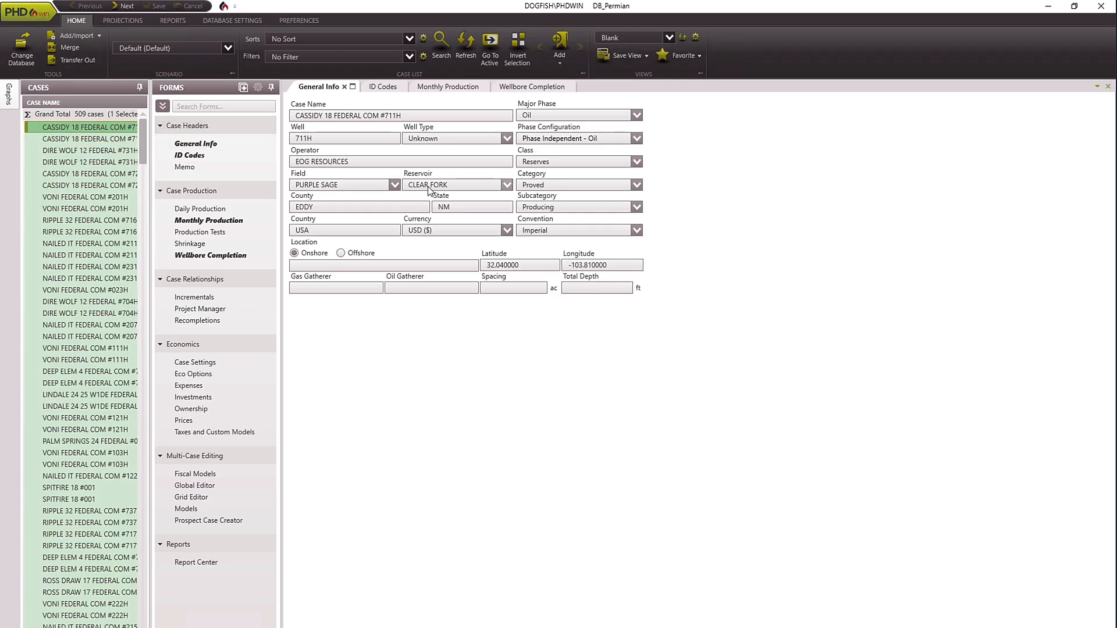
- In PHDWin's DB_Permian database, compare the general info, ID codes and wellbore completion of the two CASSIDY 18 FEDERAL COM #711H cases
{"action": "left_click", "coordinate": [96, 138]}
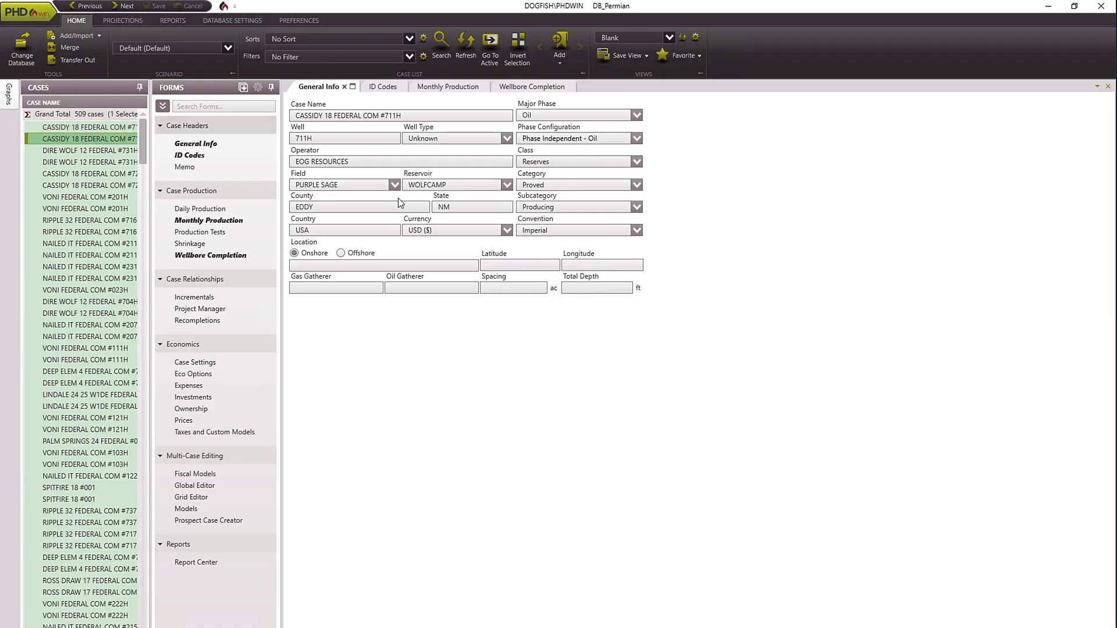
{"action": "left_click", "coordinate": [379, 88]}
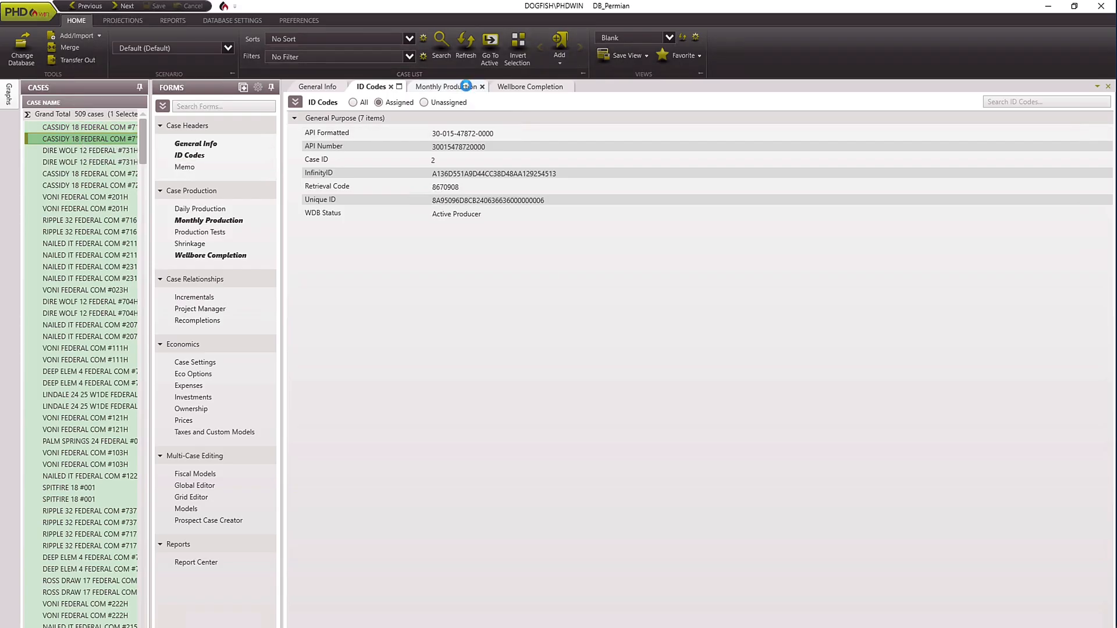
{"action": "left_click", "coordinate": [522, 88]}
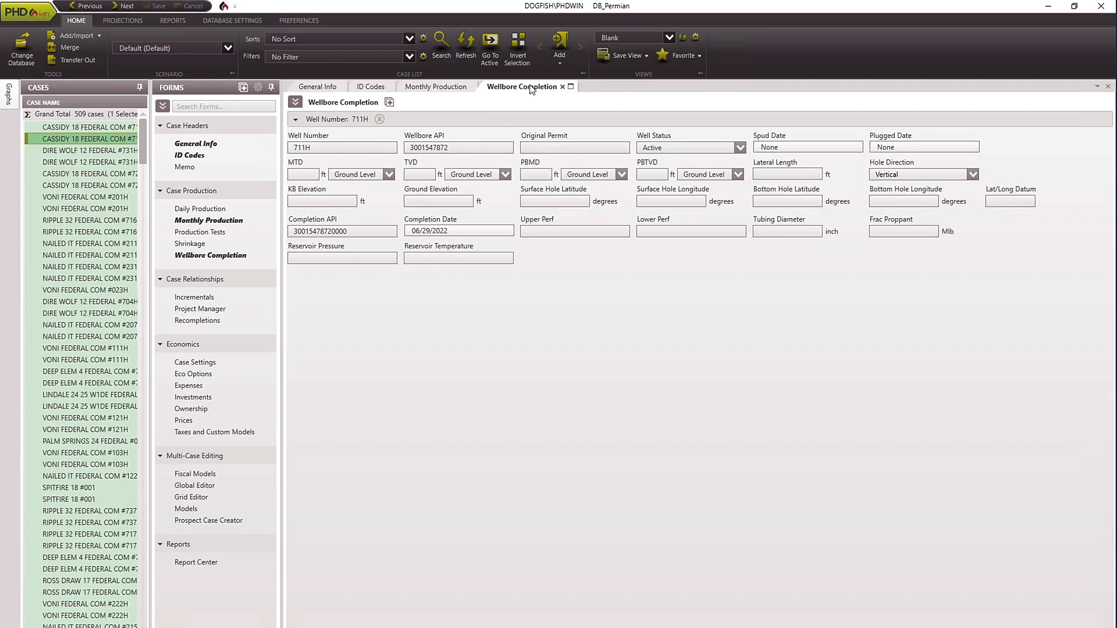
{"action": "left_click", "coordinate": [102, 129]}
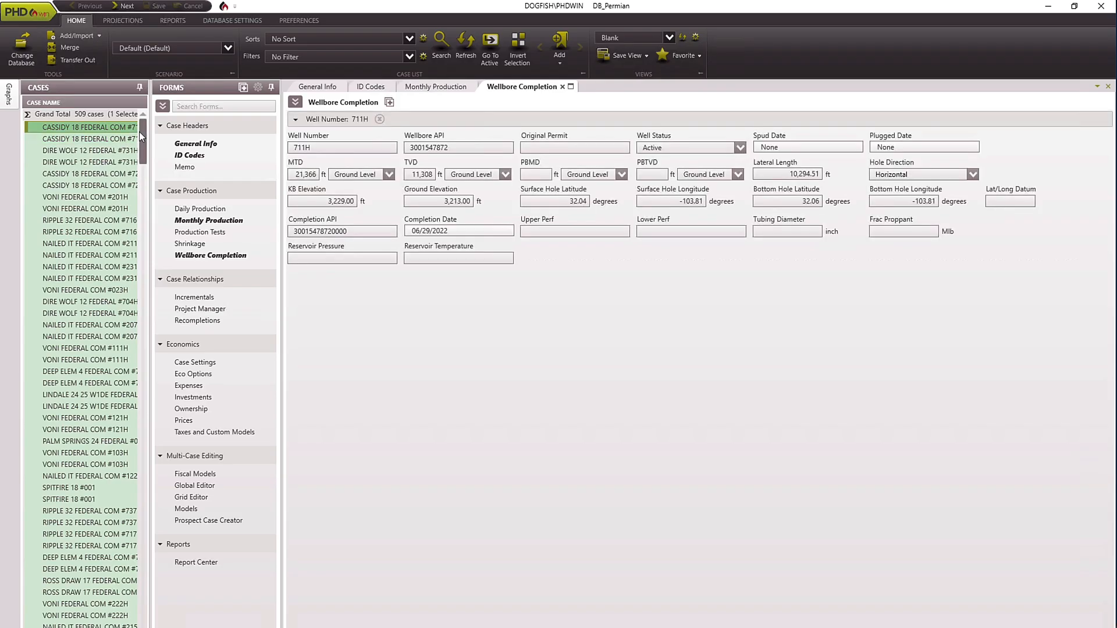
- Examine the wellbore completion, general info and ID codes of the MEDICINE BOW 56-1-11 cases, plus the ID codes of a CBR 11-2L-56-1 case
{"action": "left_click_drag", "start_coordinate": [142, 136], "coordinate": [142, 607]}
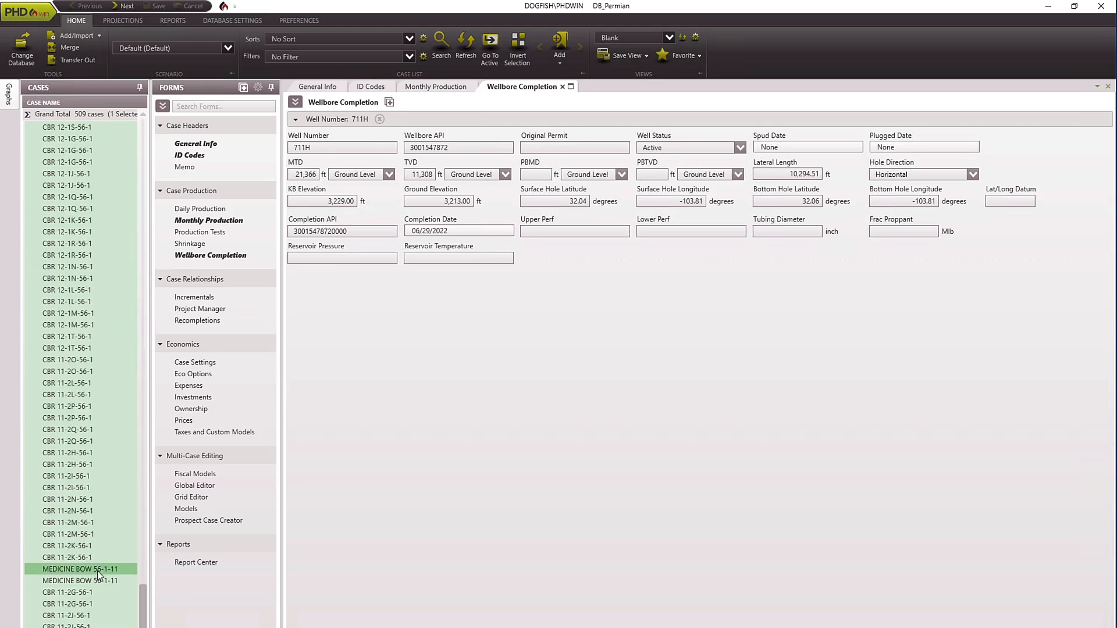
{"action": "left_click", "coordinate": [97, 570]}
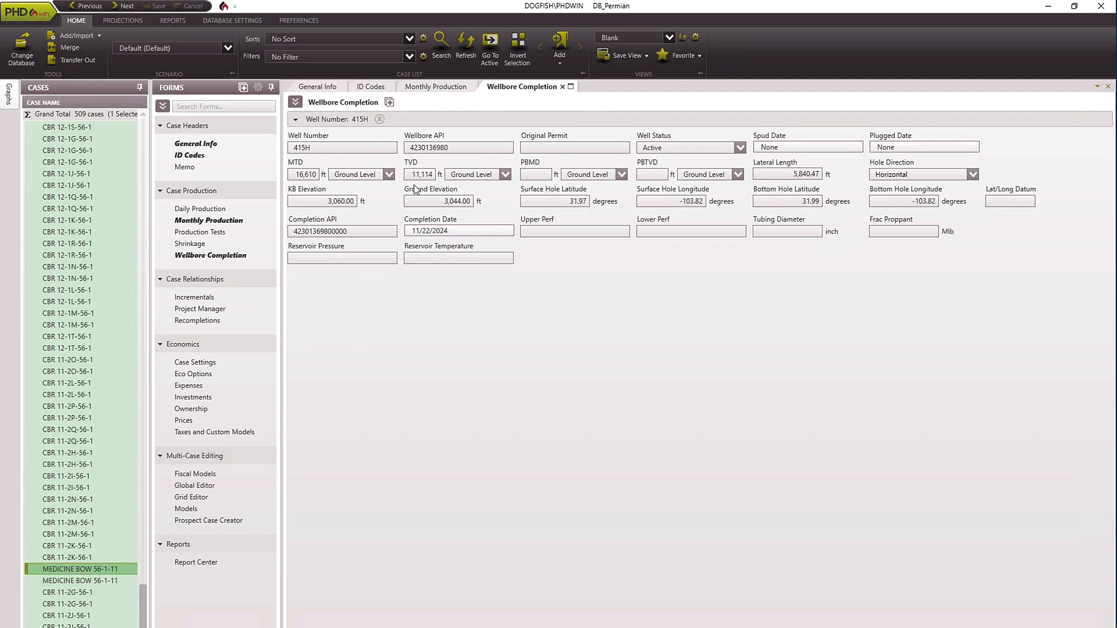
{"action": "left_click", "coordinate": [332, 90]}
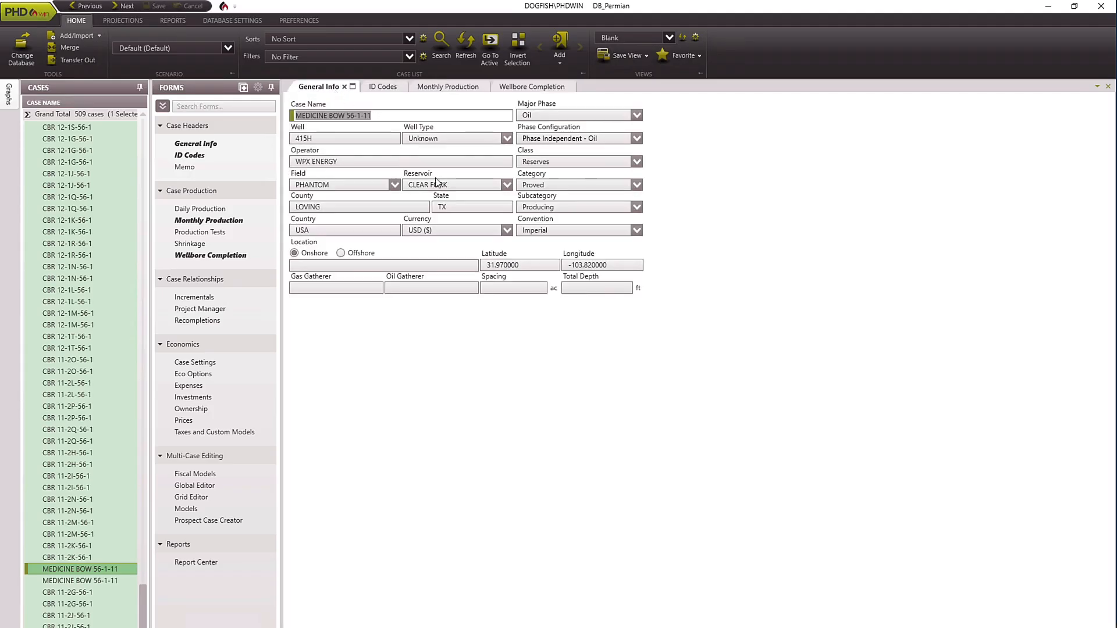
{"action": "left_click", "coordinate": [93, 585]}
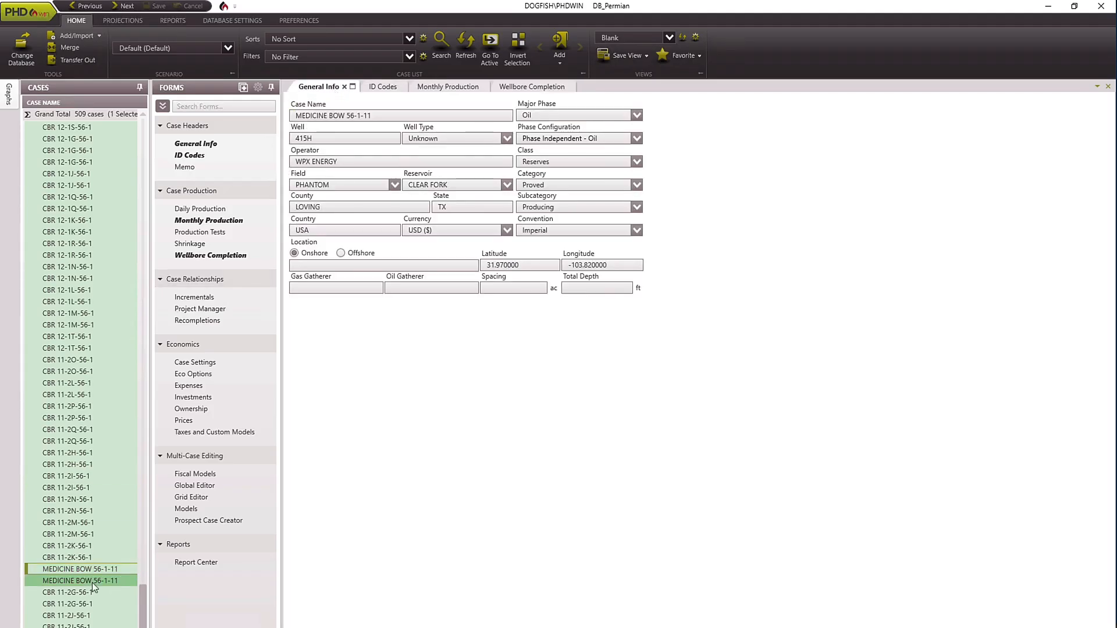
{"action": "left_click", "coordinate": [378, 87]}
{"action": "left_click", "coordinate": [459, 148]}
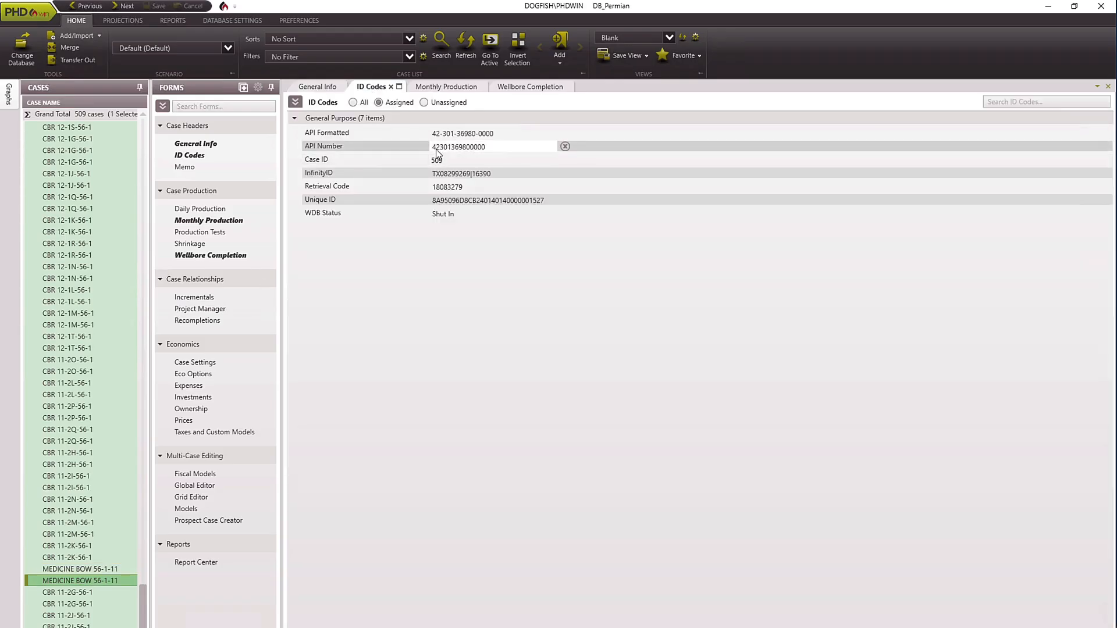
{"action": "left_click", "coordinate": [436, 174]}
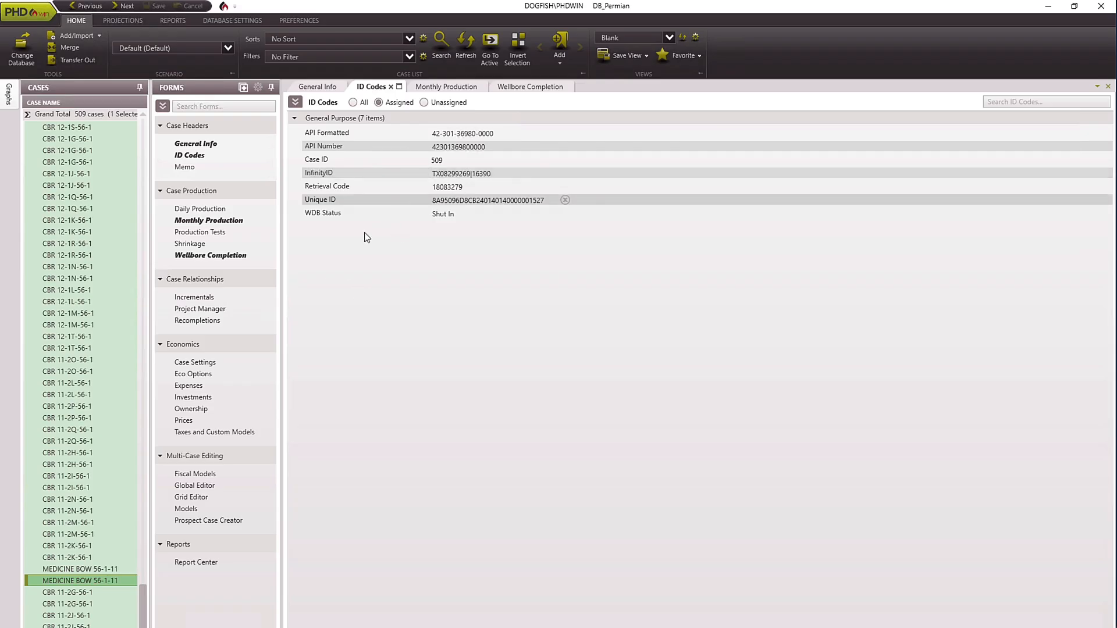
{"action": "left_click", "coordinate": [80, 392]}
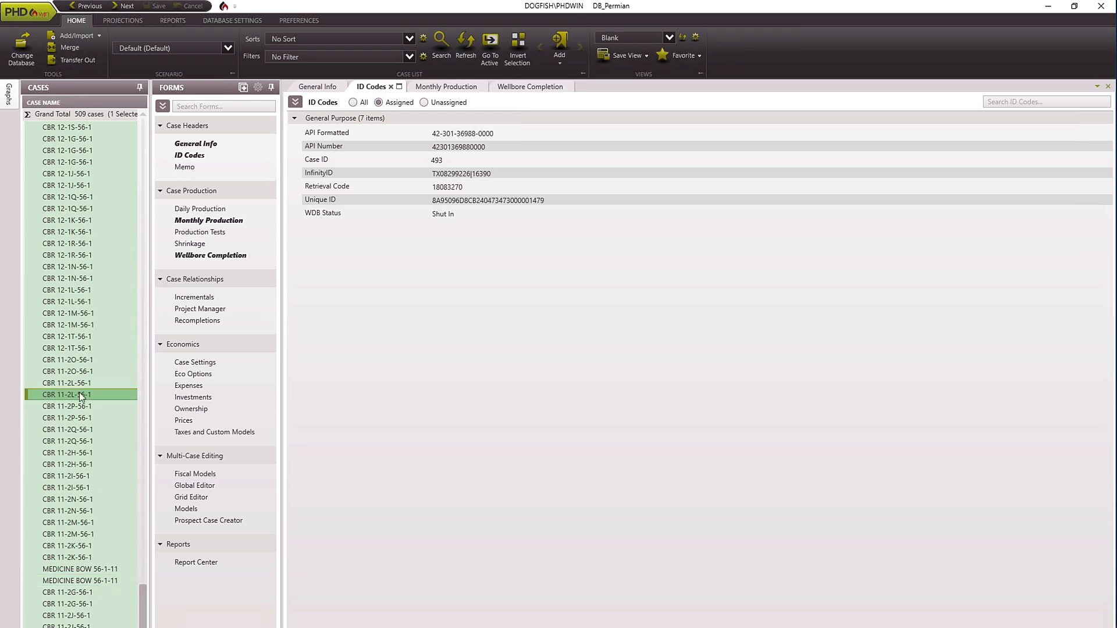
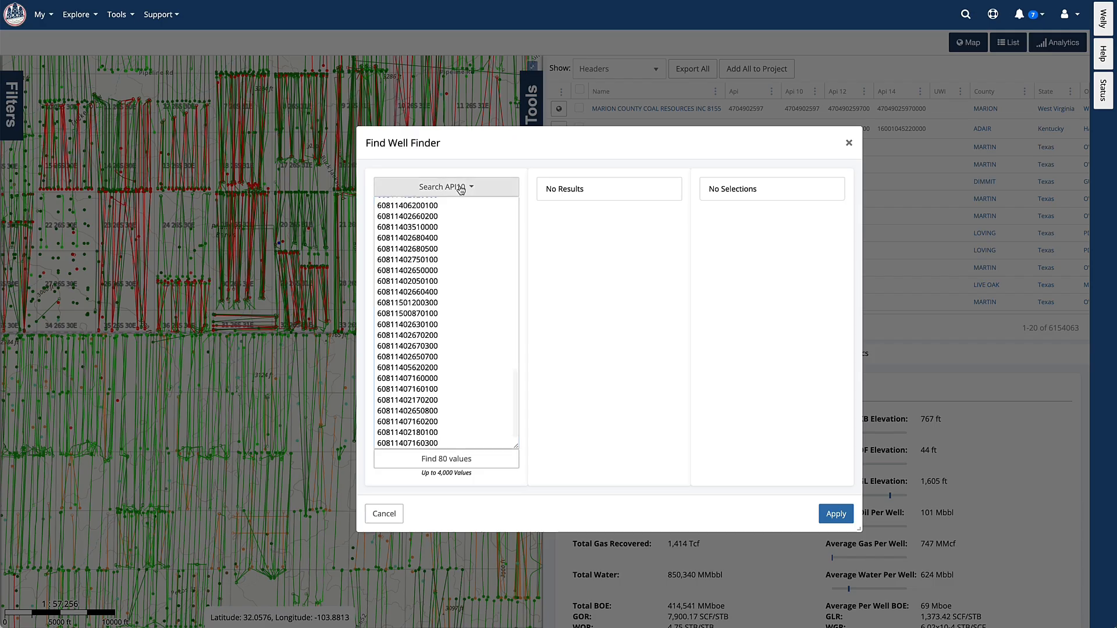
- Match the pasted well list by API14, apply all matched wells as the filter, and fit the map to them
{"action": "left_click", "coordinate": [459, 186]}
{"action": "left_click", "coordinate": [416, 257]}
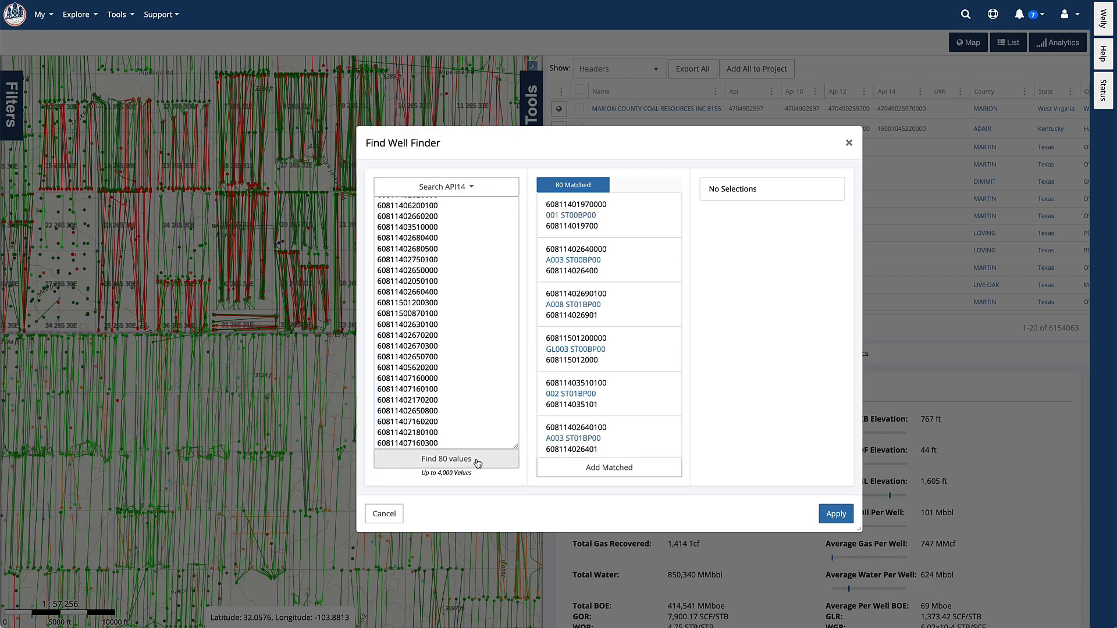
{"action": "left_click", "coordinate": [605, 472]}
{"action": "left_click", "coordinate": [848, 517]}
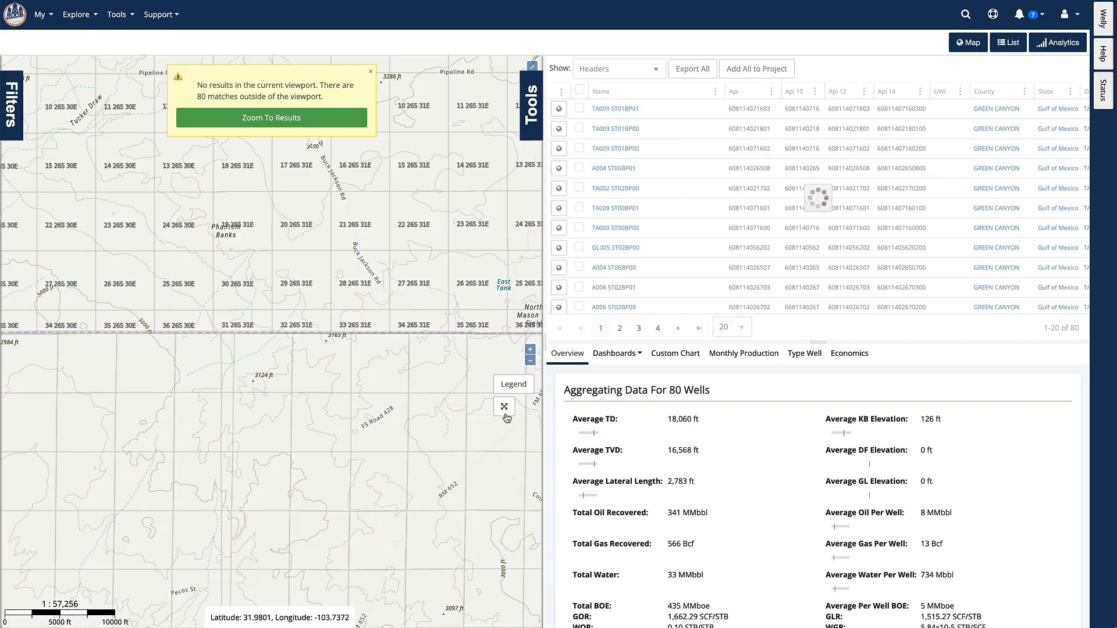
{"action": "left_click", "coordinate": [503, 407]}
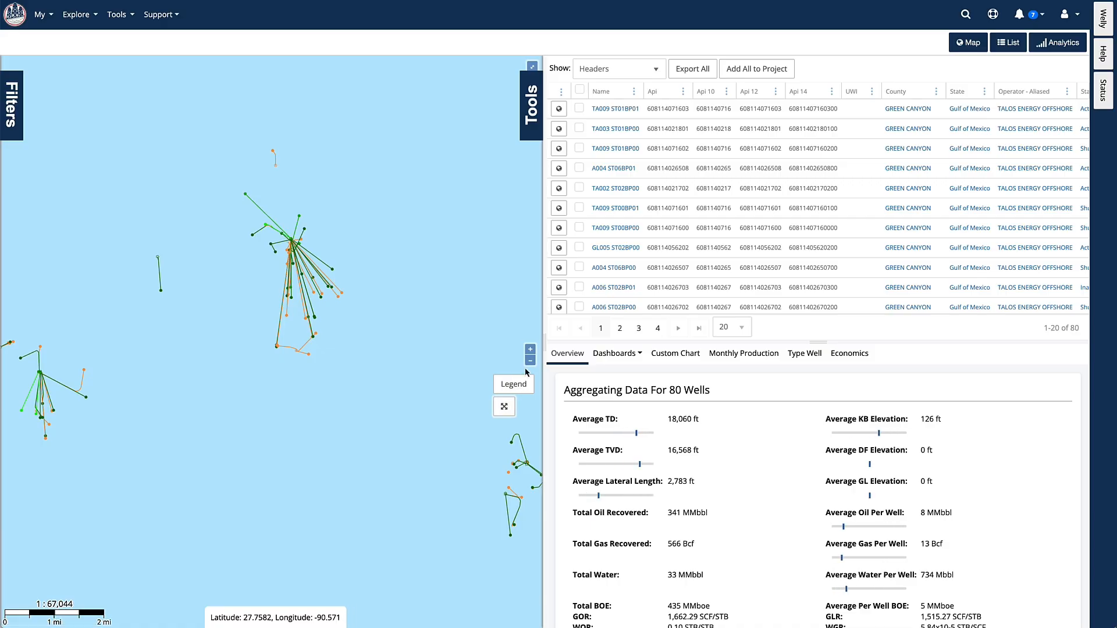
{"action": "left_click", "coordinate": [530, 360]}
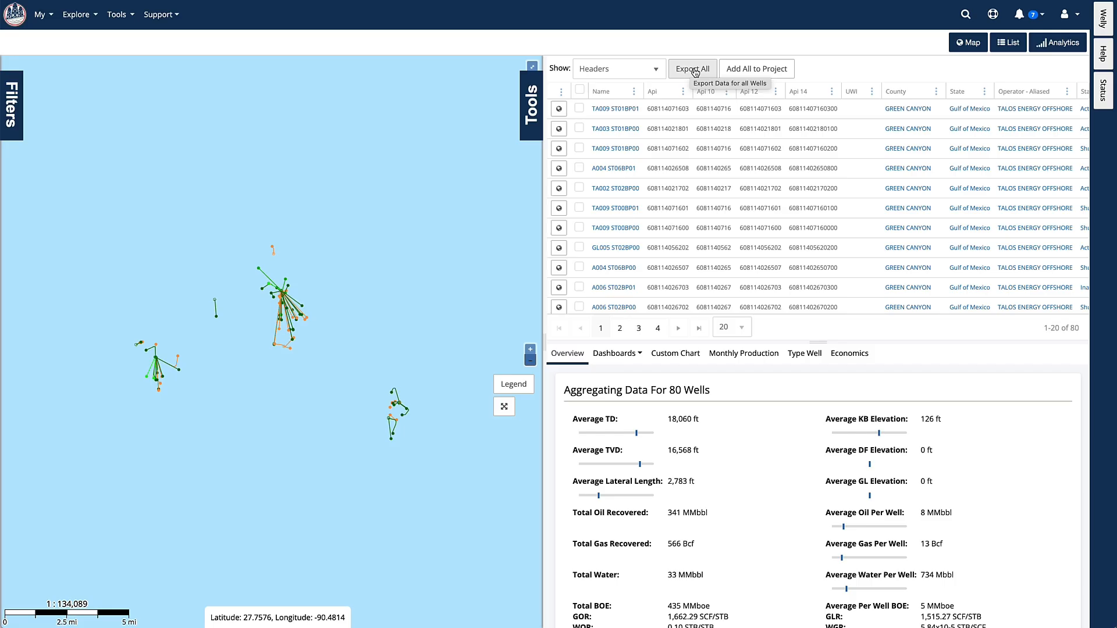
- Set up a new export of all the matched Gulf of Mexico wells in PHDWin format
{"action": "left_click", "coordinate": [695, 72]}
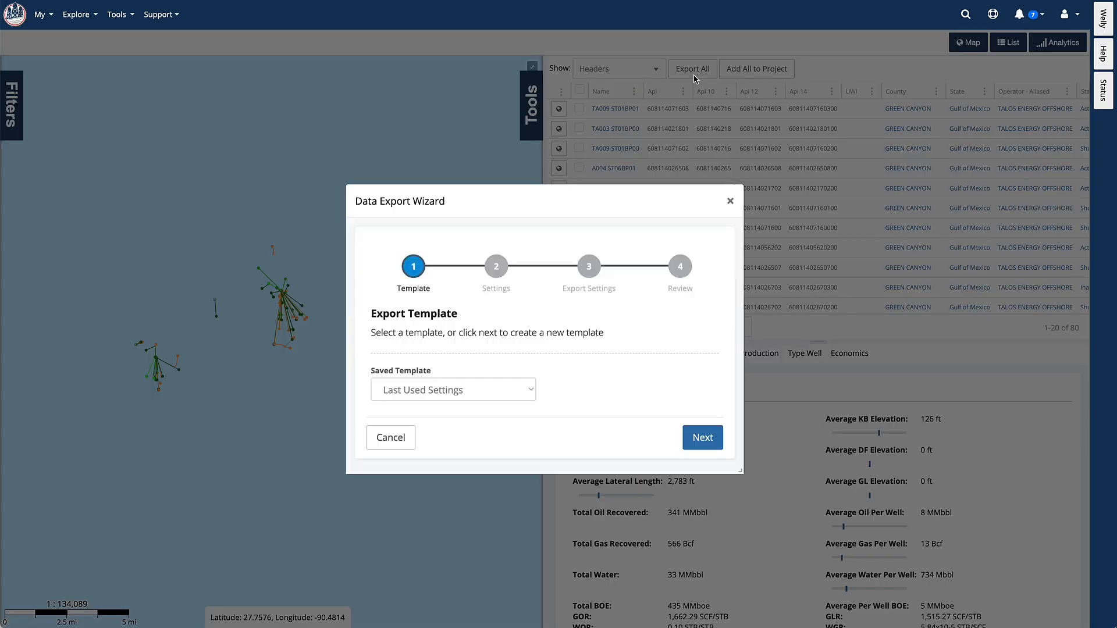
{"action": "left_click", "coordinate": [498, 391]}
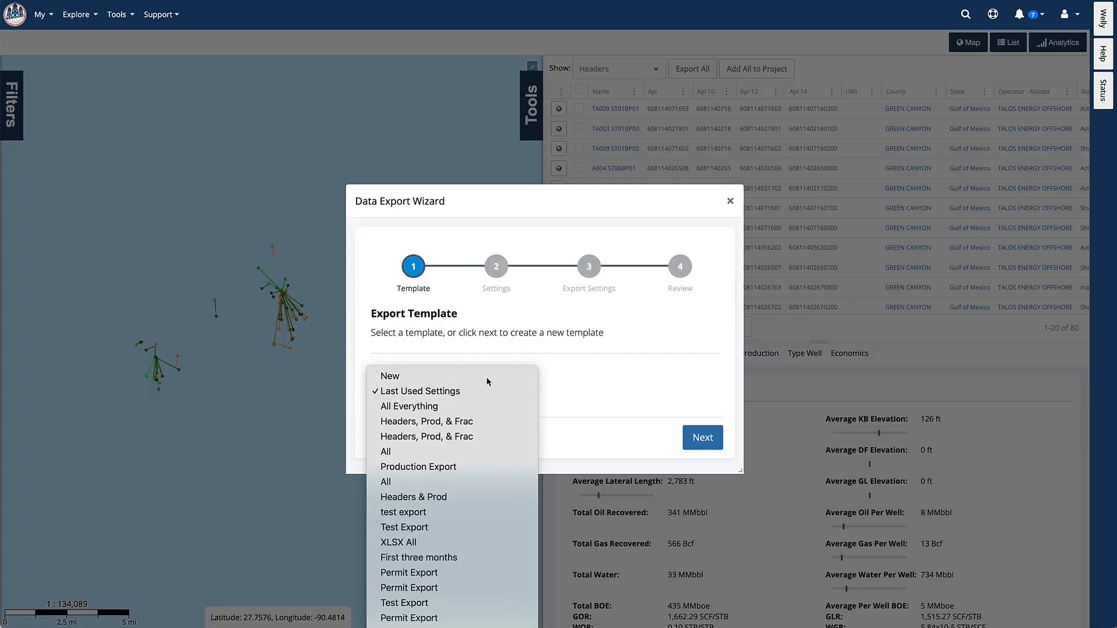
{"action": "left_click", "coordinate": [487, 382]}
{"action": "left_click", "coordinate": [703, 438]}
{"action": "left_click", "coordinate": [511, 391]}
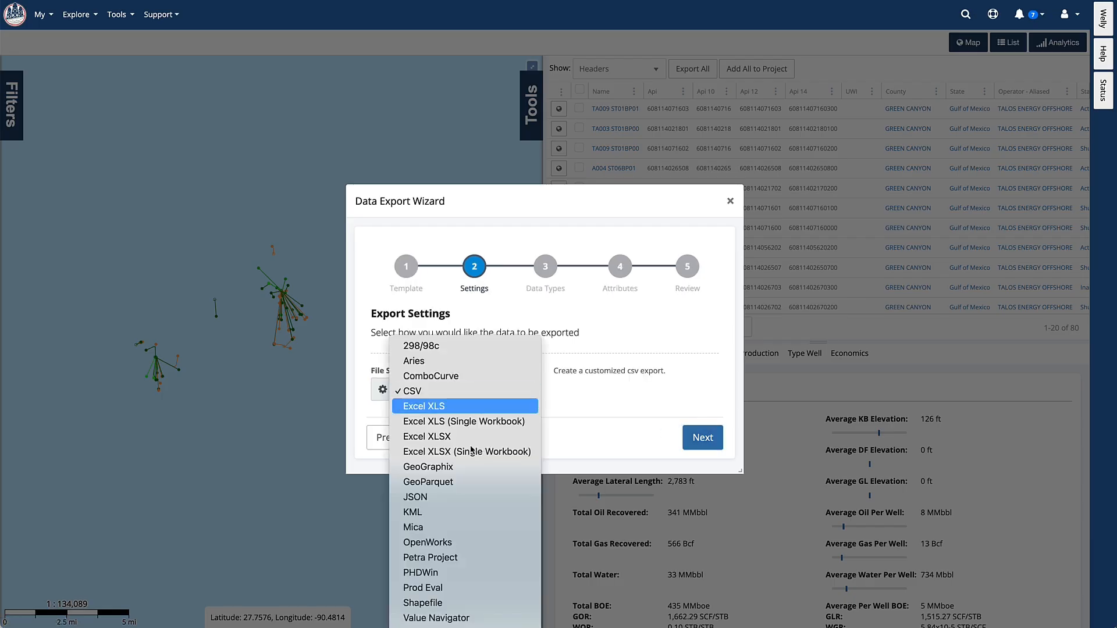
{"action": "left_click", "coordinate": [464, 573]}
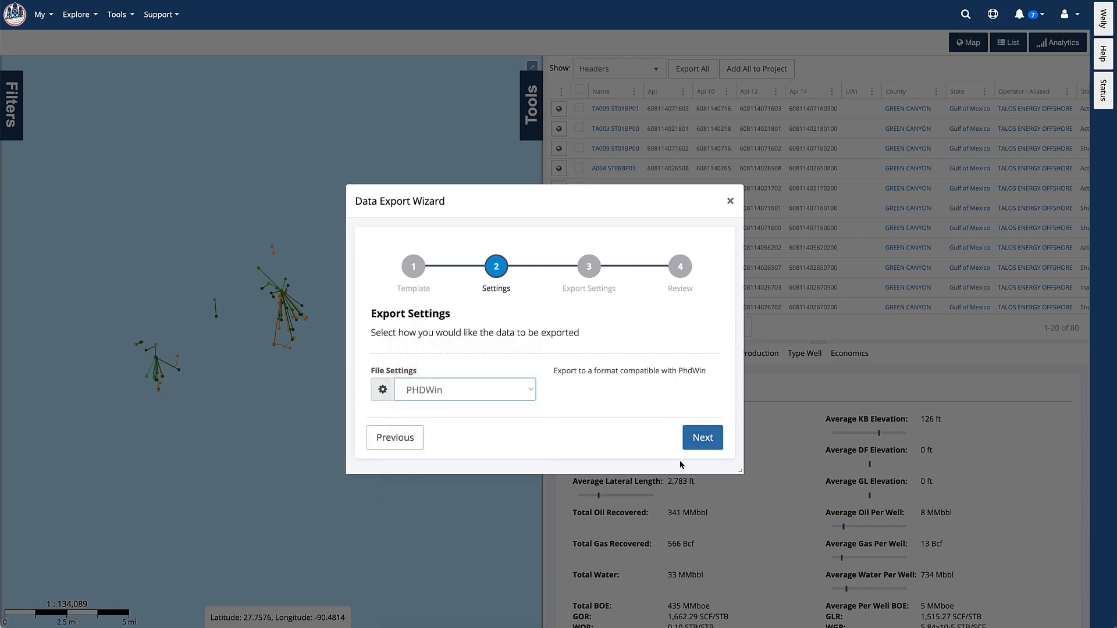
{"action": "left_click", "coordinate": [695, 445]}
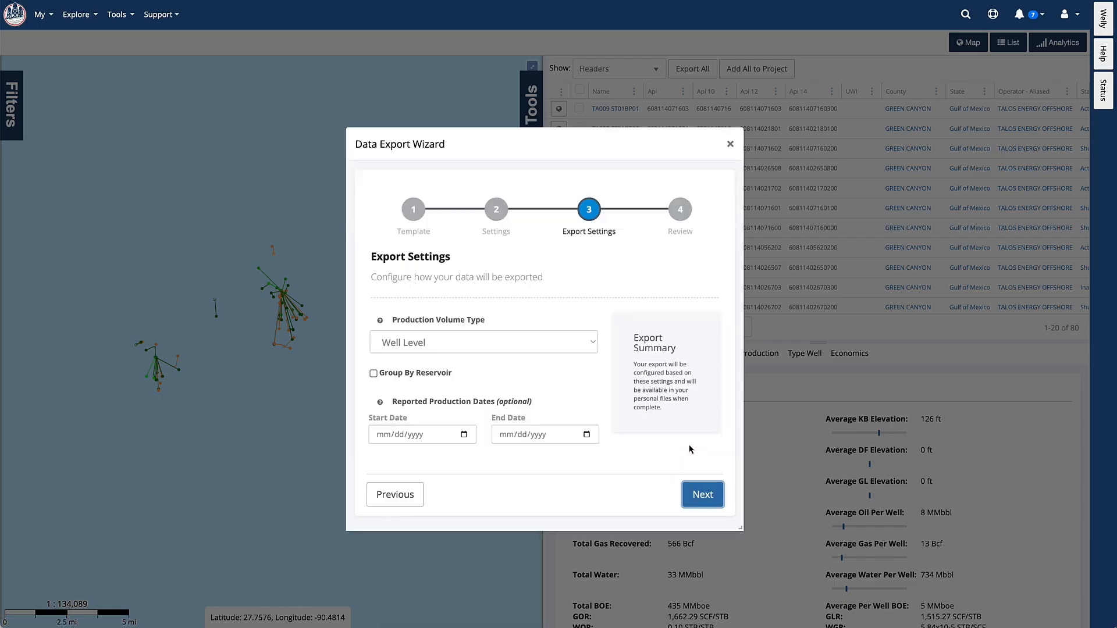
- Keep production volumes at Well Level grouped by reservoir, and set the reported production start date to 01/01/2025
{"action": "left_click", "coordinate": [374, 374]}
{"action": "left_click", "coordinate": [597, 344]}
{"action": "left_click", "coordinate": [578, 347]}
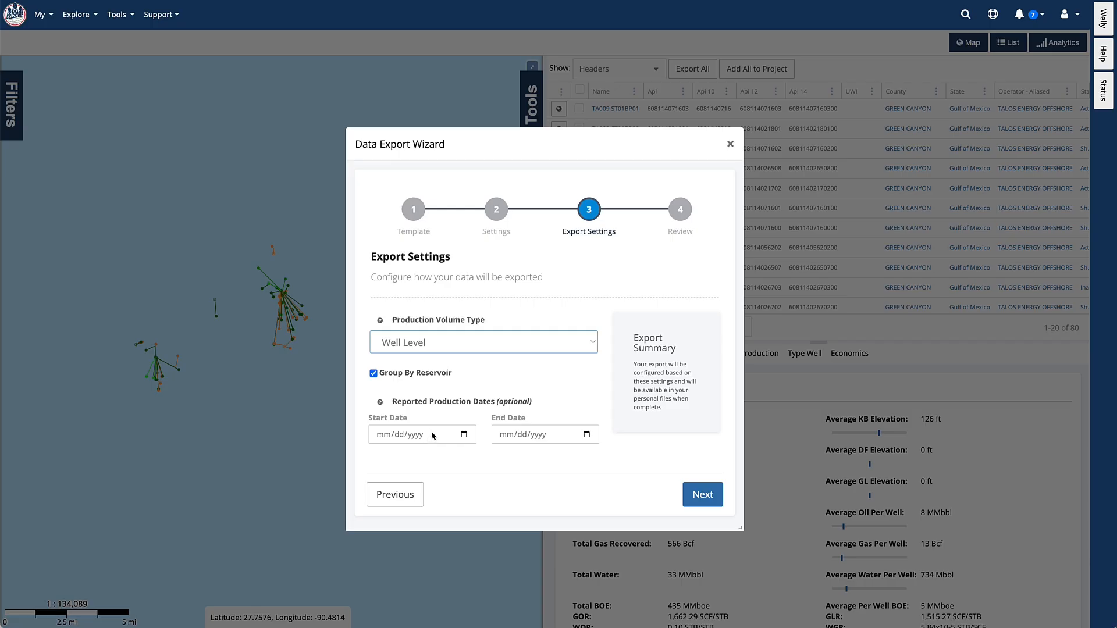
{"action": "left_click", "coordinate": [383, 441]}
{"action": "type", "text": "1/dd/yyyy"}
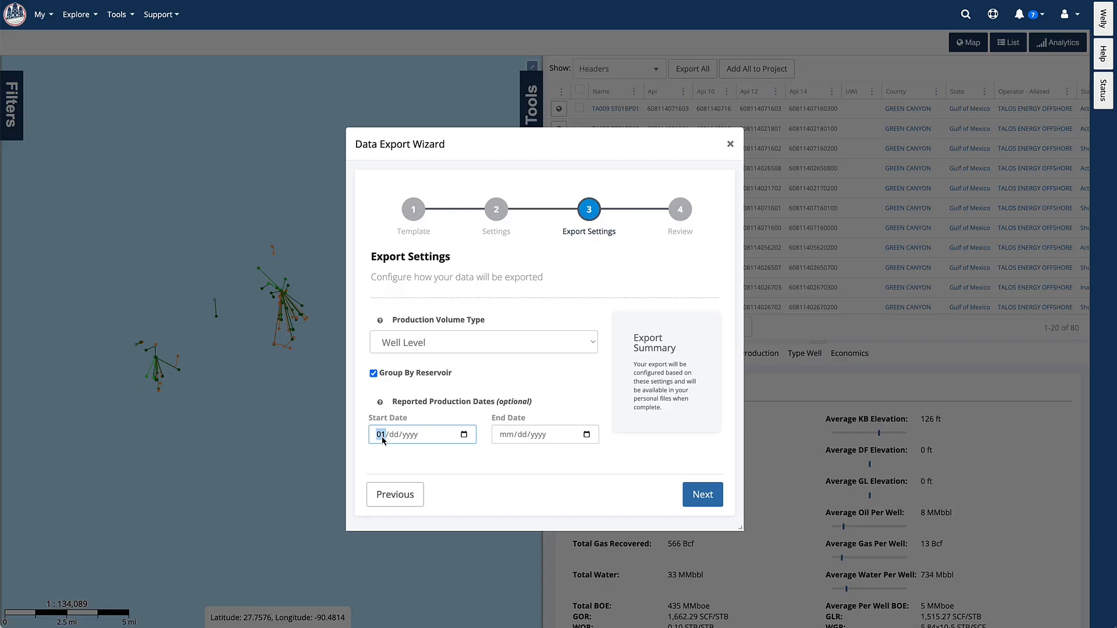
{"action": "type", "text": "0120"}
{"action": "type", "text": "1/01/20"}
{"action": "type", "text": "25"}
{"action": "type", "text": "2025"}
{"action": "left_click_drag", "start_coordinate": [555, 472], "coordinate": [554, 466]}
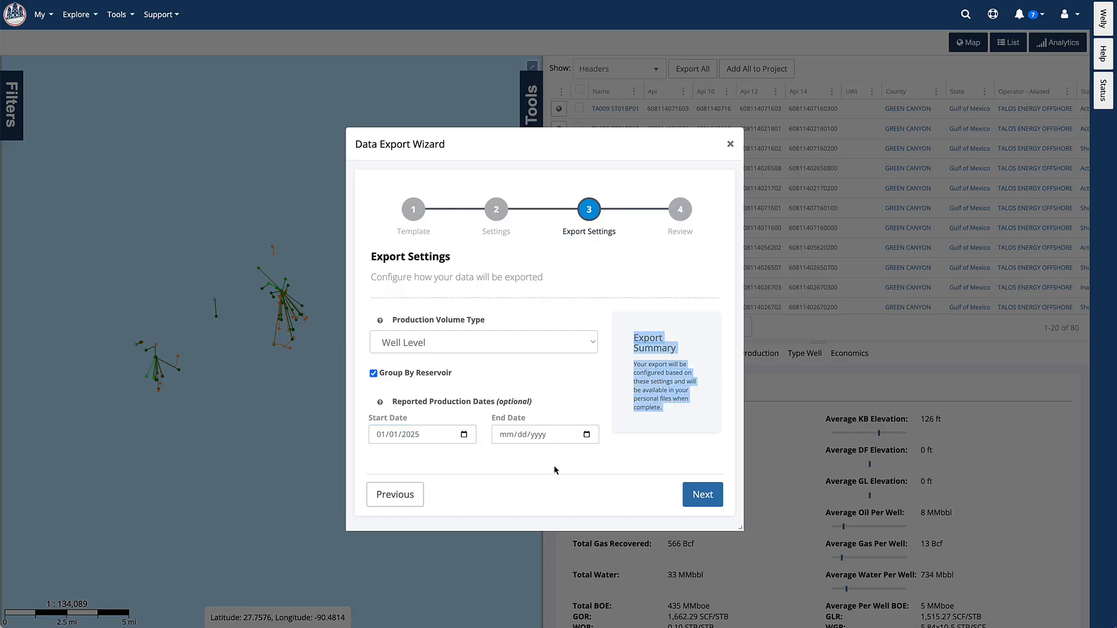
{"action": "left_click", "coordinate": [628, 387]}
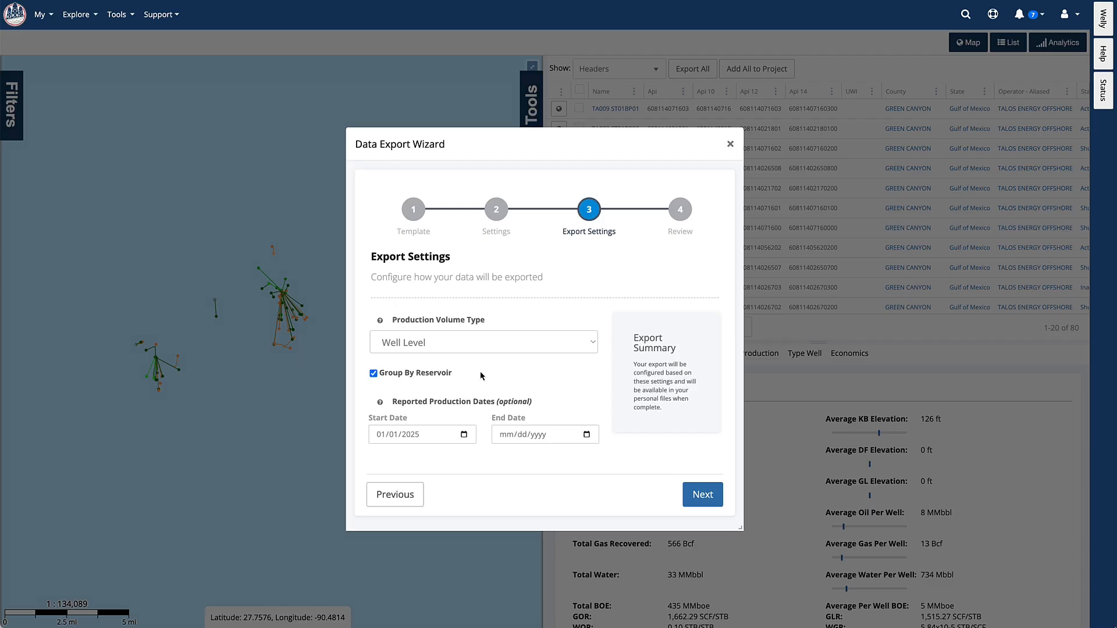
- Name the export GOM PHDwin and submit it
{"action": "left_click", "coordinate": [704, 494]}
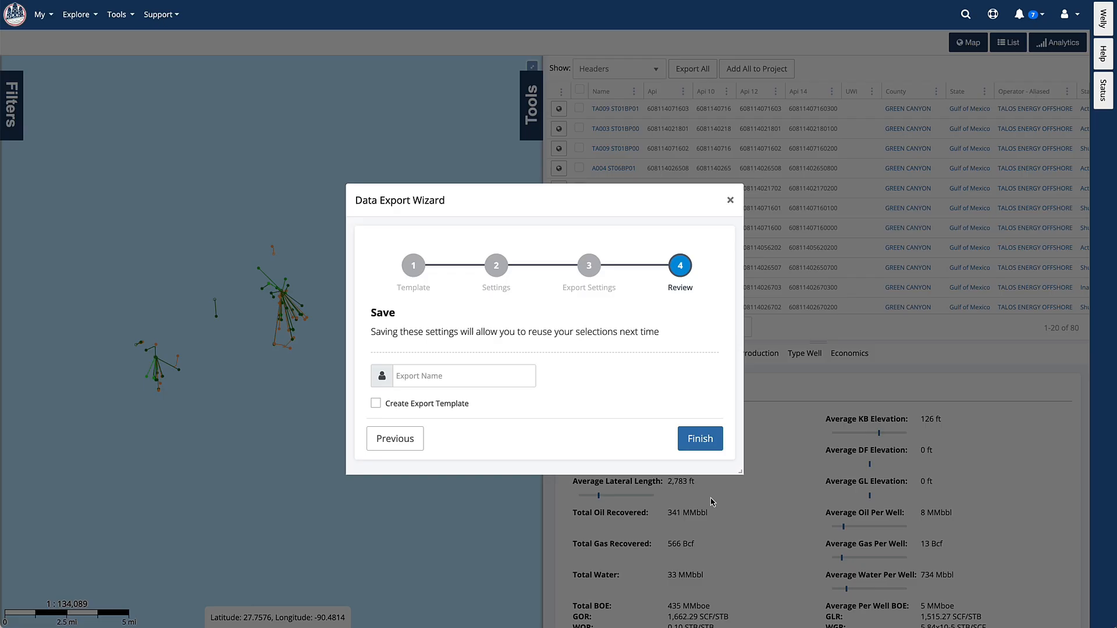
{"action": "left_click", "coordinate": [467, 379]}
{"action": "type", "text": "GOM "}
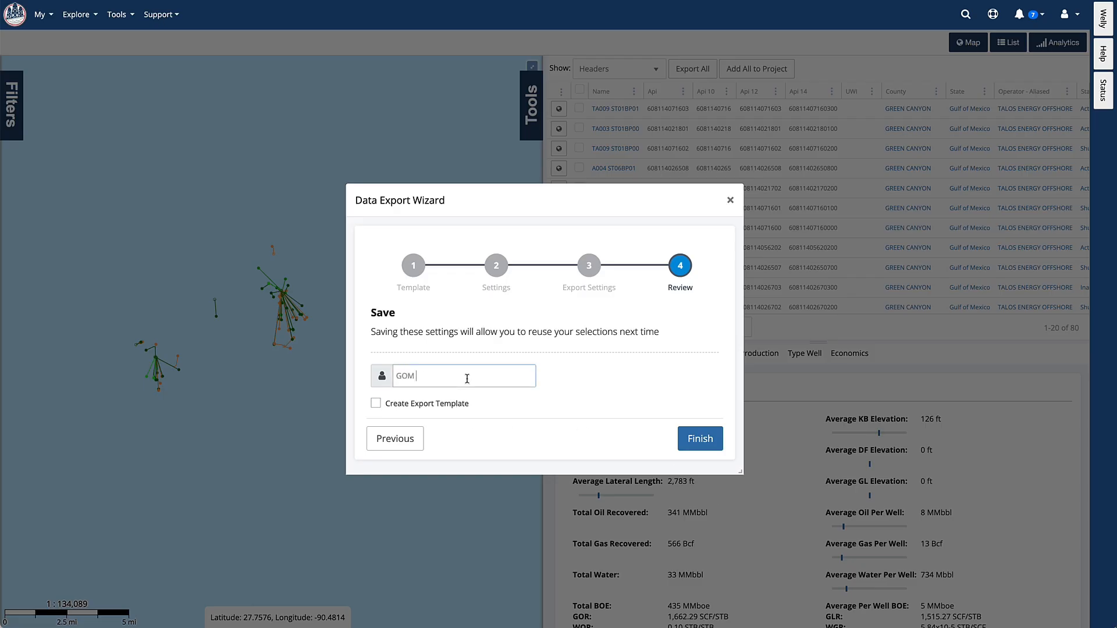
{"action": "type", "text": "PHDwin"}
{"action": "left_click", "coordinate": [703, 440]}
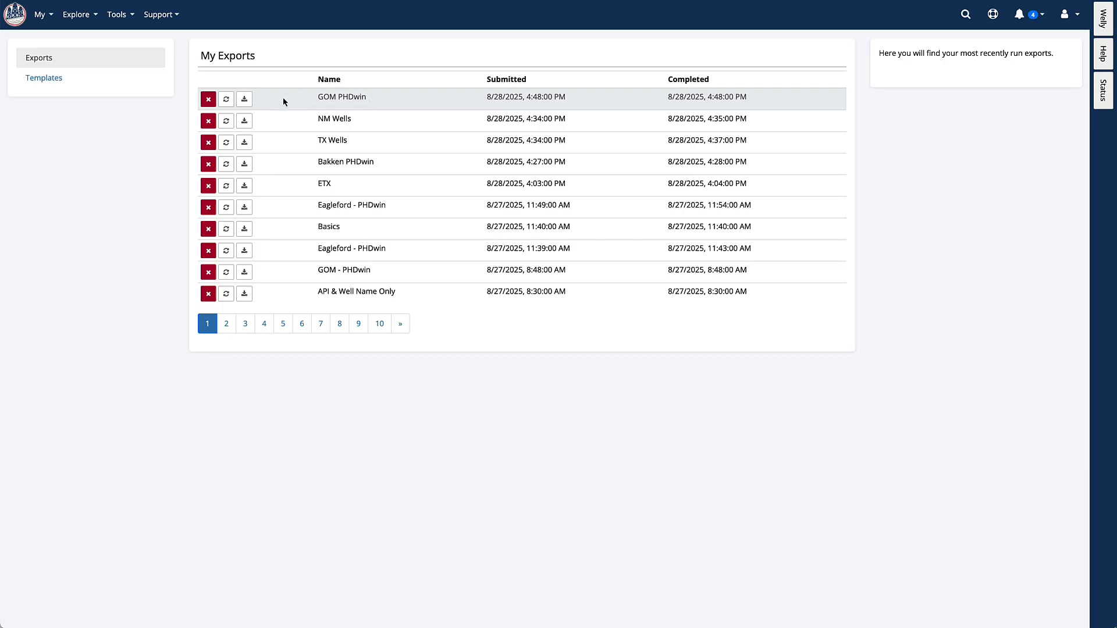
- Rerun the latest GOM PHDwin export from the list of exports
{"action": "left_click", "coordinate": [226, 99]}
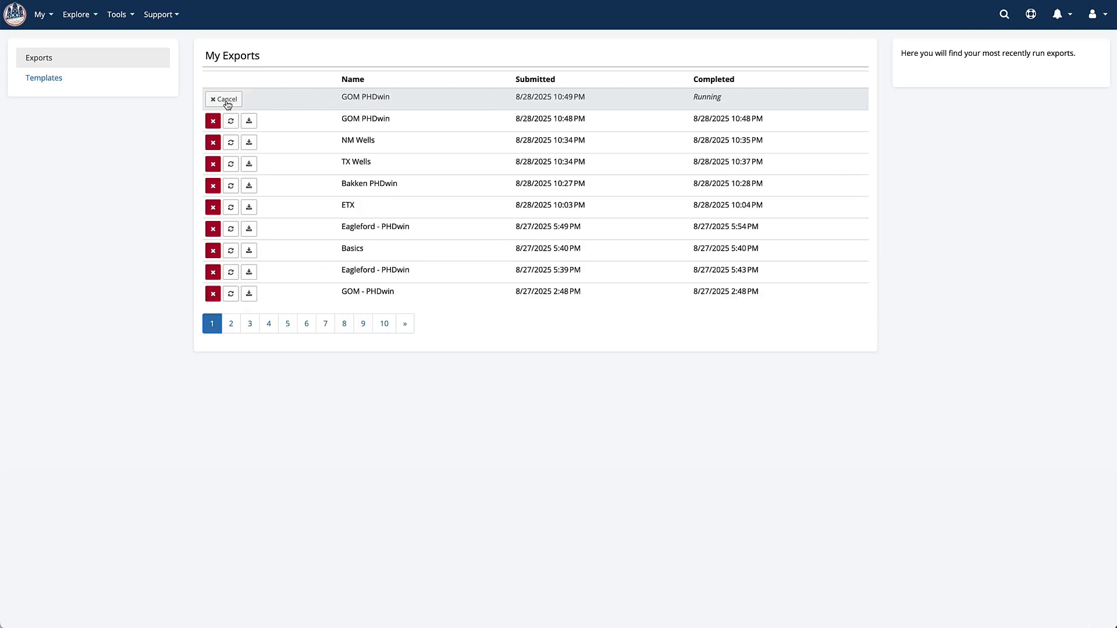